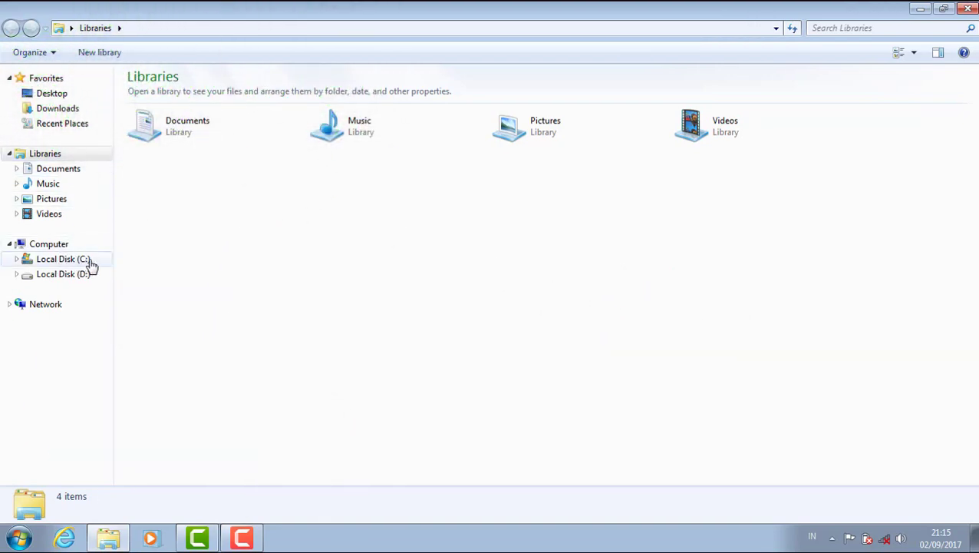
- Open the Rainmeter sekin folder inside the aplikasi folder on Local Disk (D:)
click(71, 278)
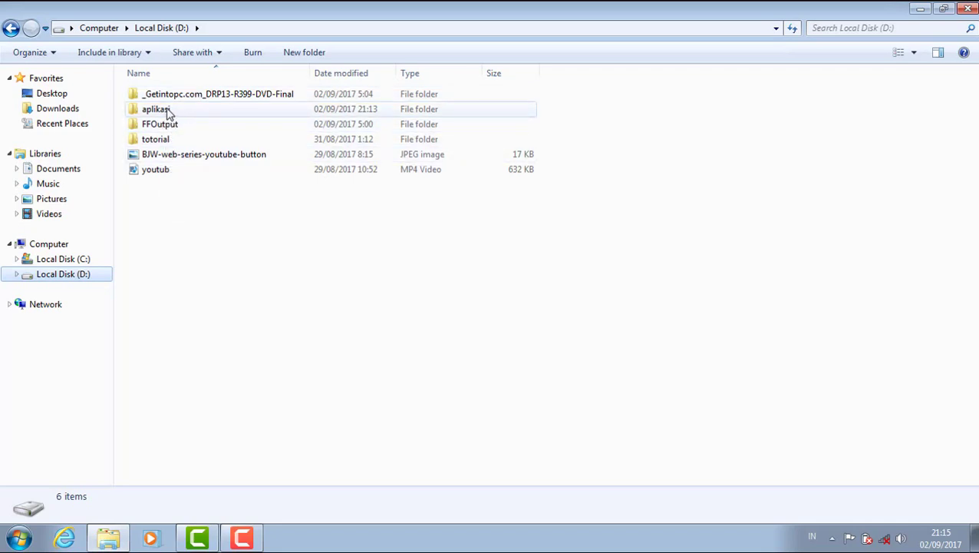
double_click(169, 113)
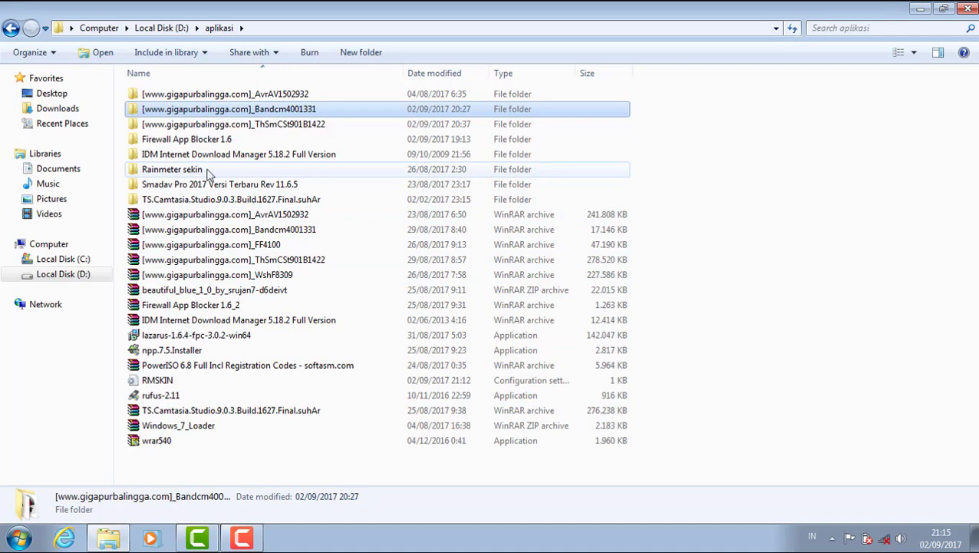
mouse_move(175, 169)
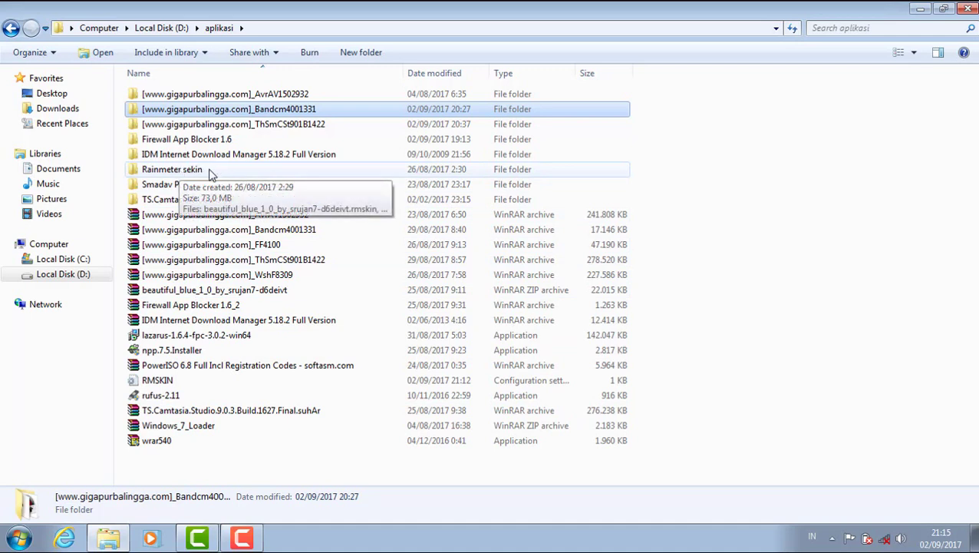
double_click(212, 170)
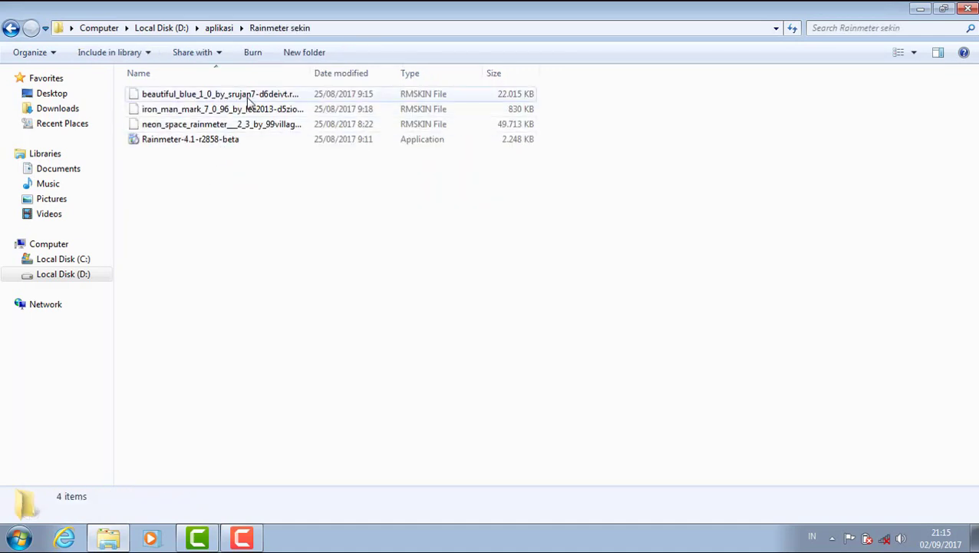
- Run the Rainmeter-4.1-r2858-beta installer and set its language to Indonesian - Bahasa Indonesia
mouse_move(244, 115)
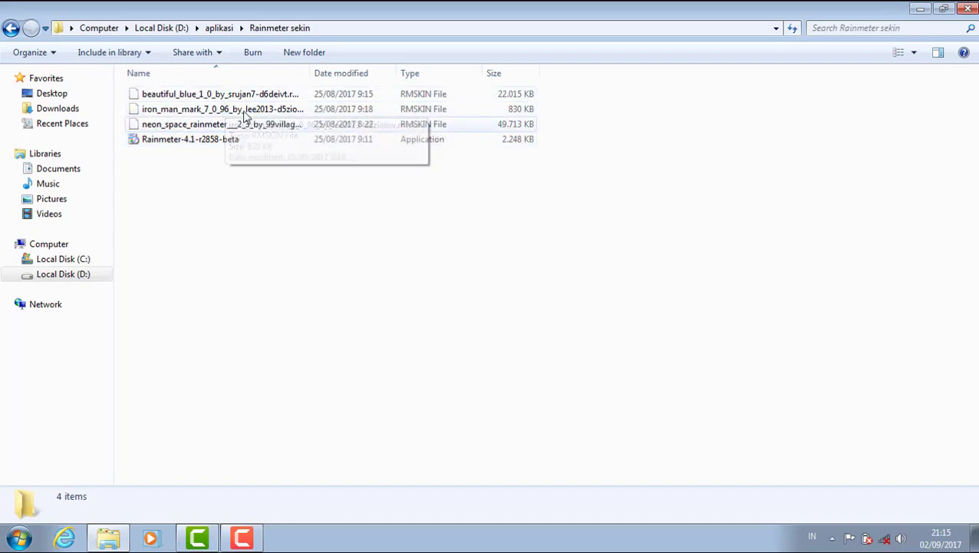
mouse_move(209, 141)
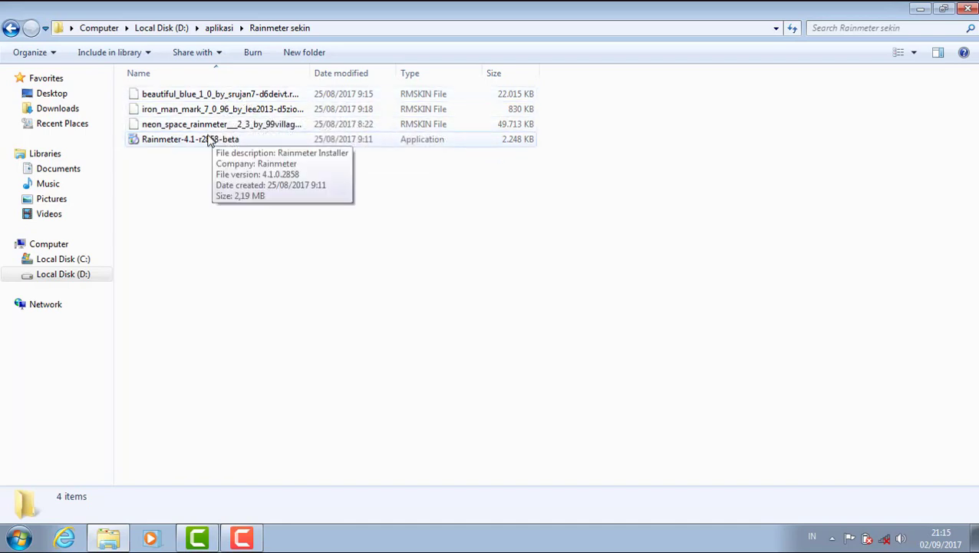
double_click(183, 145)
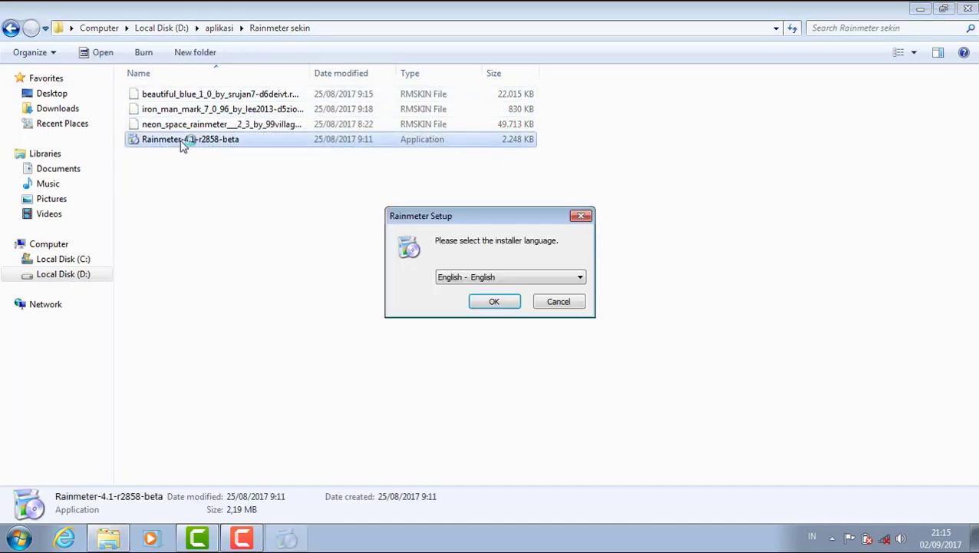
click(489, 279)
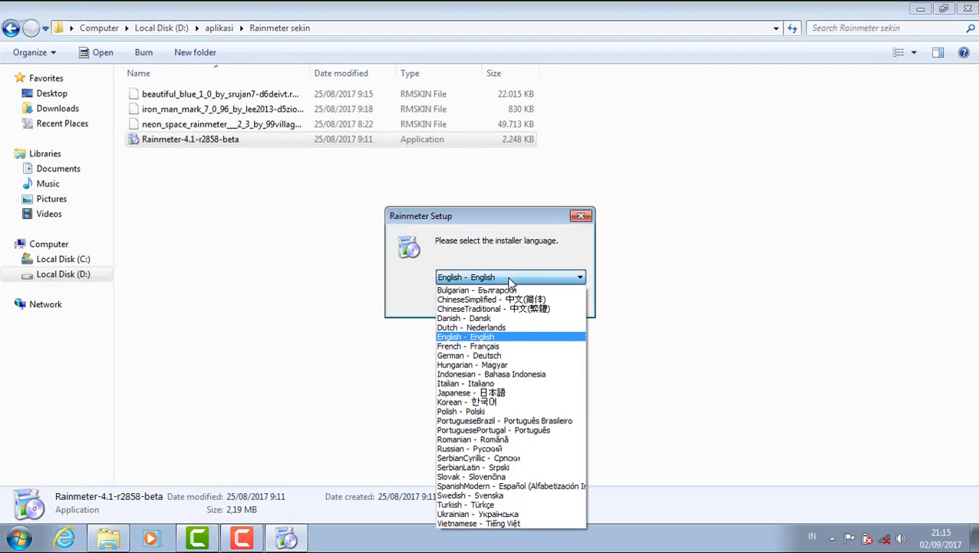
click(523, 378)
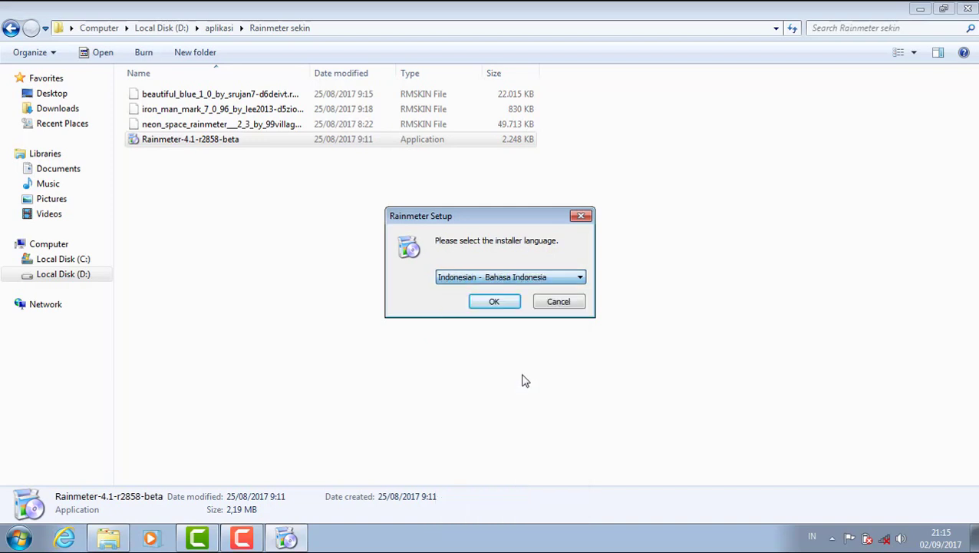
click(496, 303)
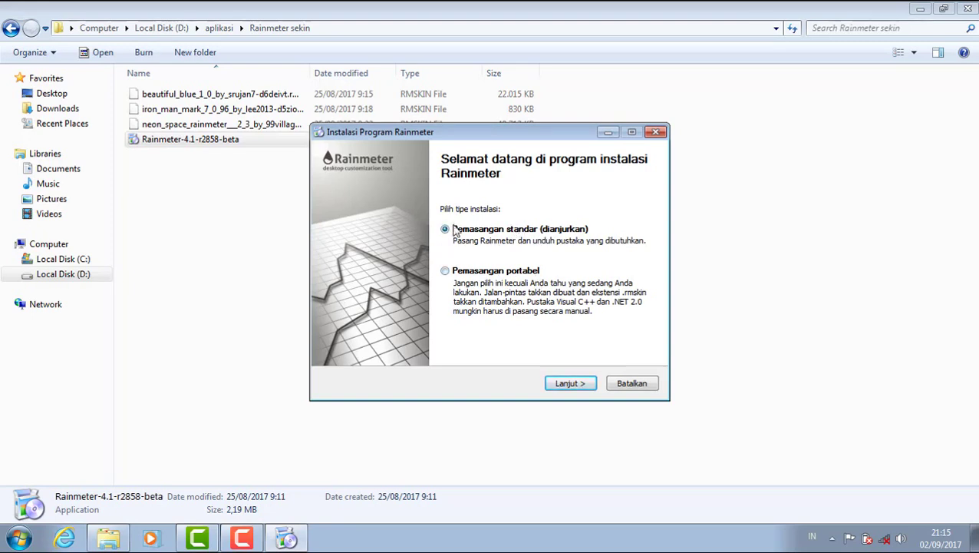
- Install Rainmeter with the standard installation and default options, and finish setup with Jalankan Rainmeter enabled
click(571, 383)
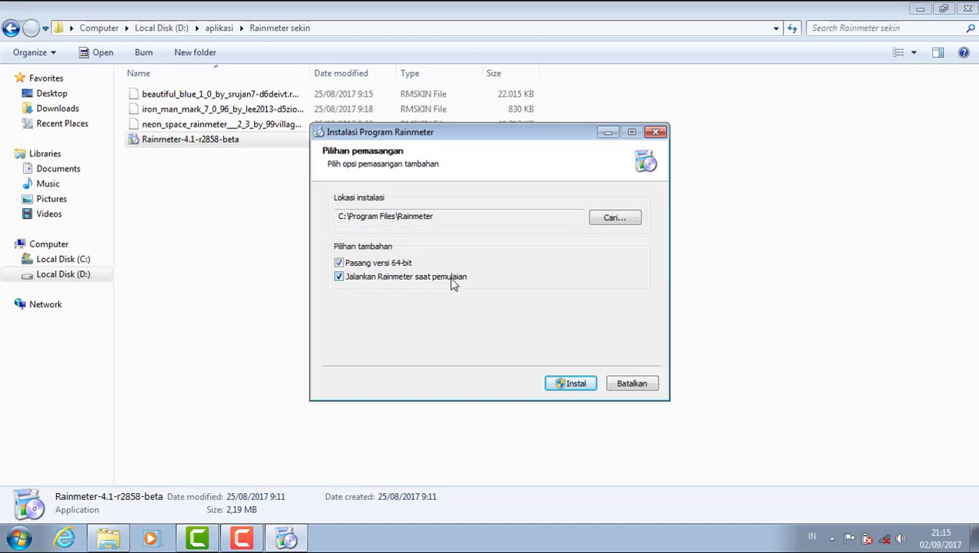
click(569, 390)
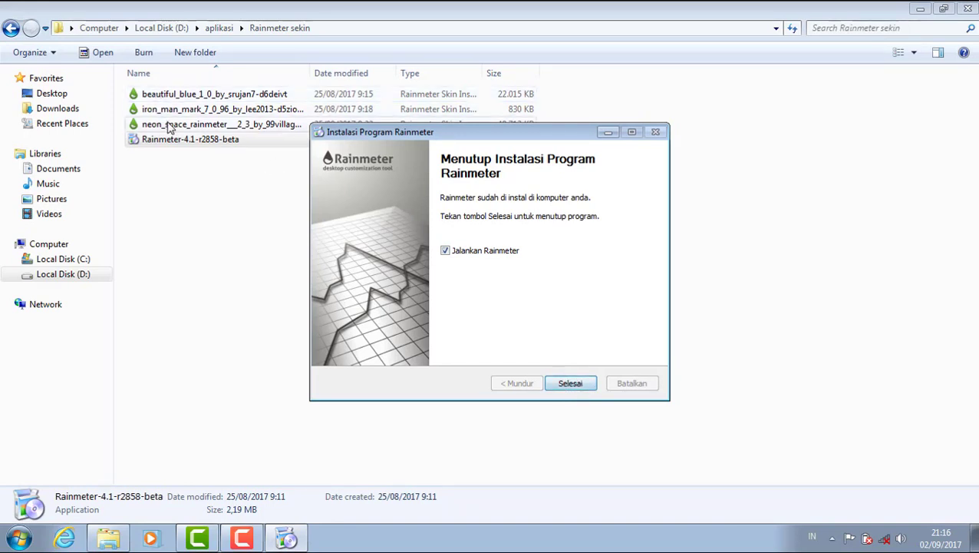
click(571, 384)
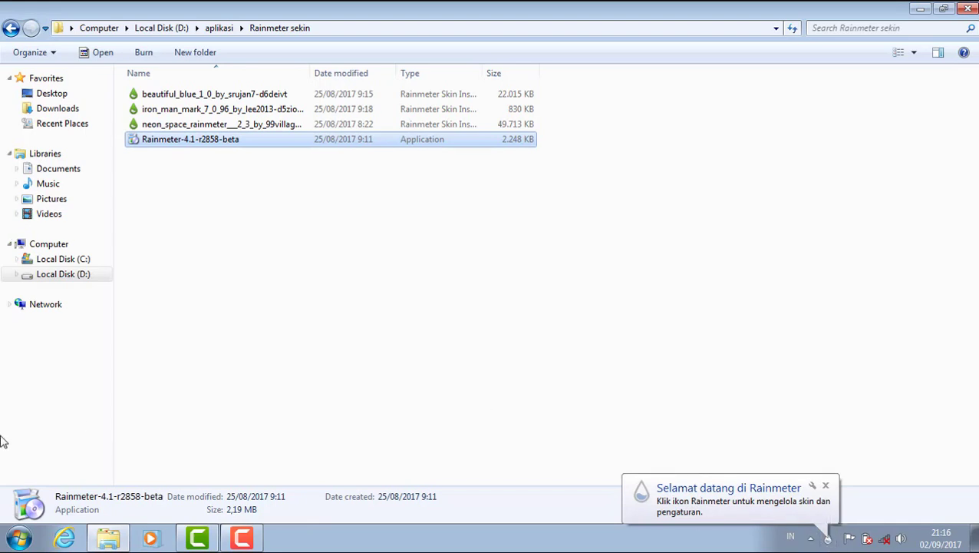
- Launch Rainmeter from the list of installed programs
click(19, 537)
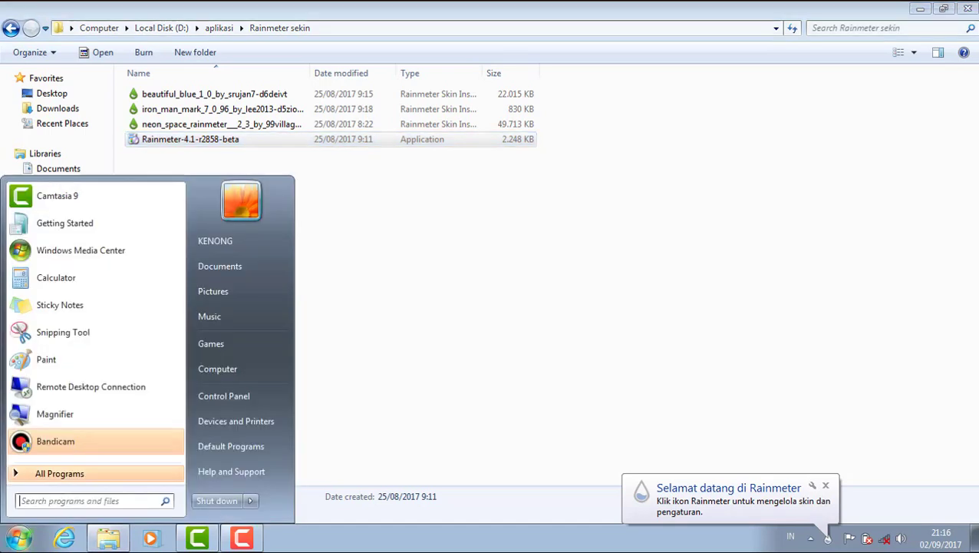
click(67, 473)
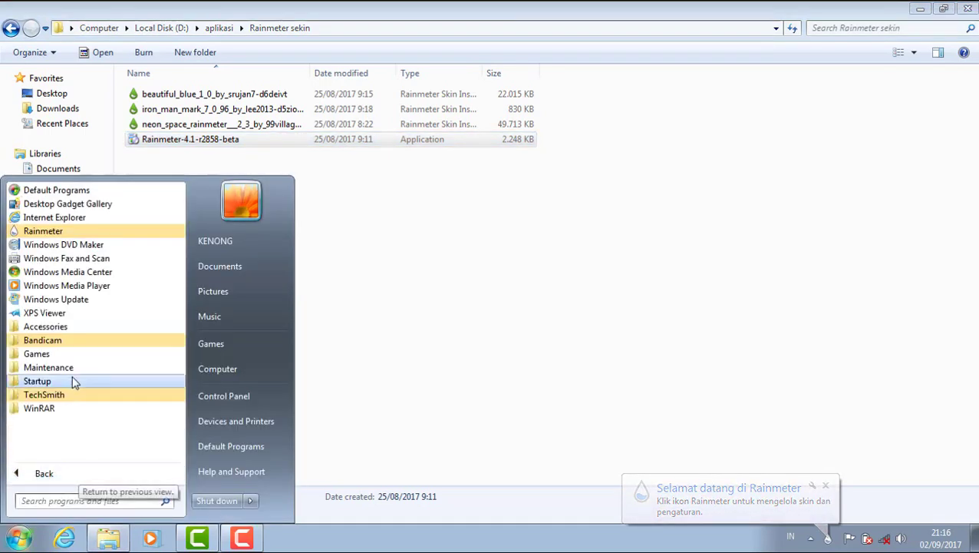
click(46, 231)
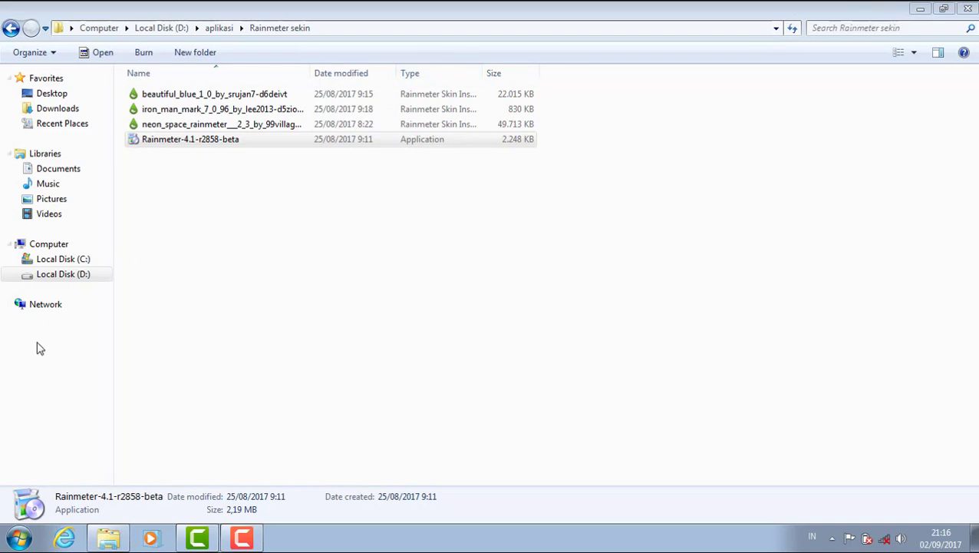
click(19, 537)
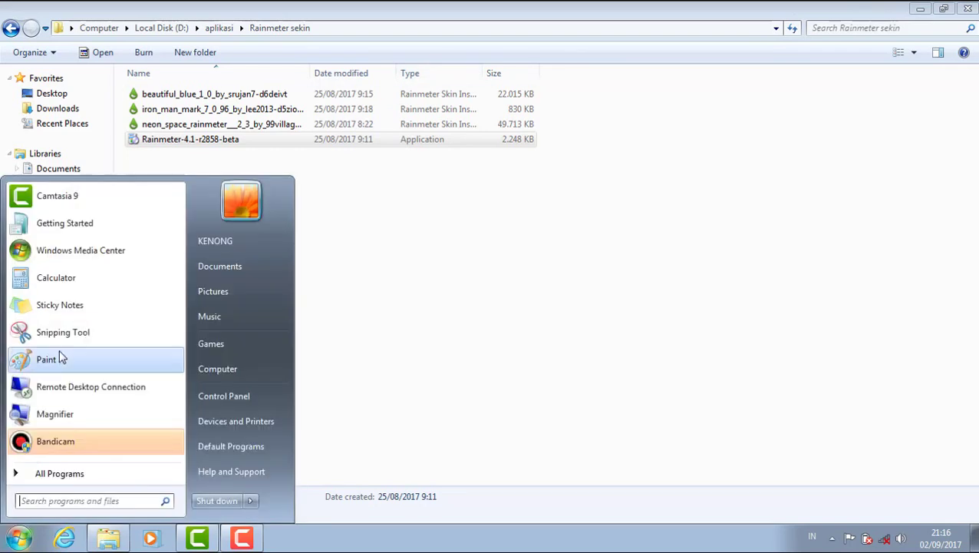
click(61, 473)
click(87, 229)
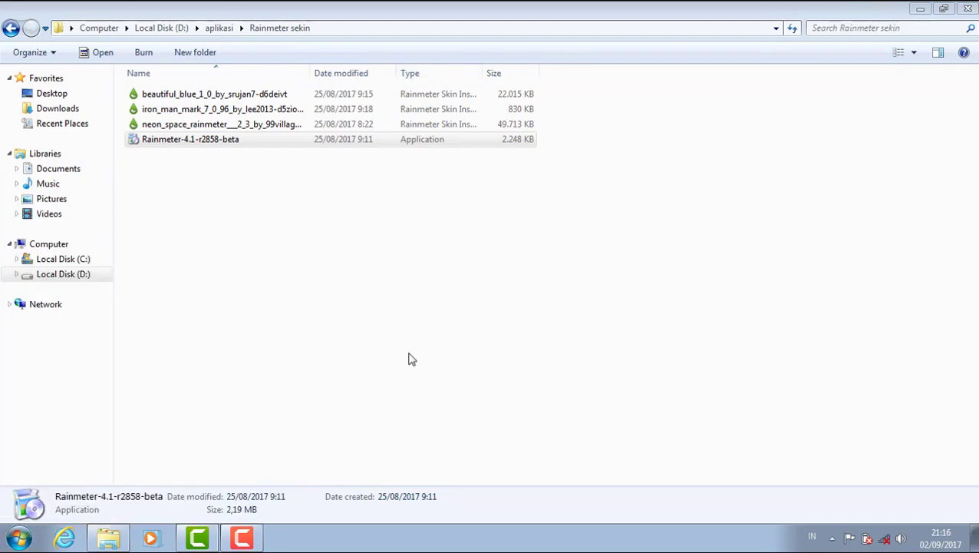
- Minimize the folder window to reveal the desktop and close the illustro Welcome skin
click(921, 10)
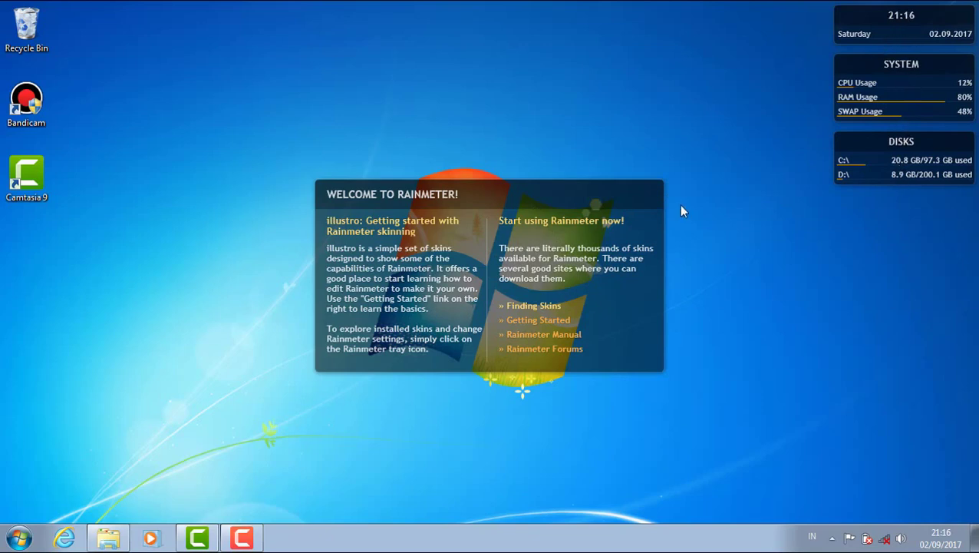
right_click(627, 278)
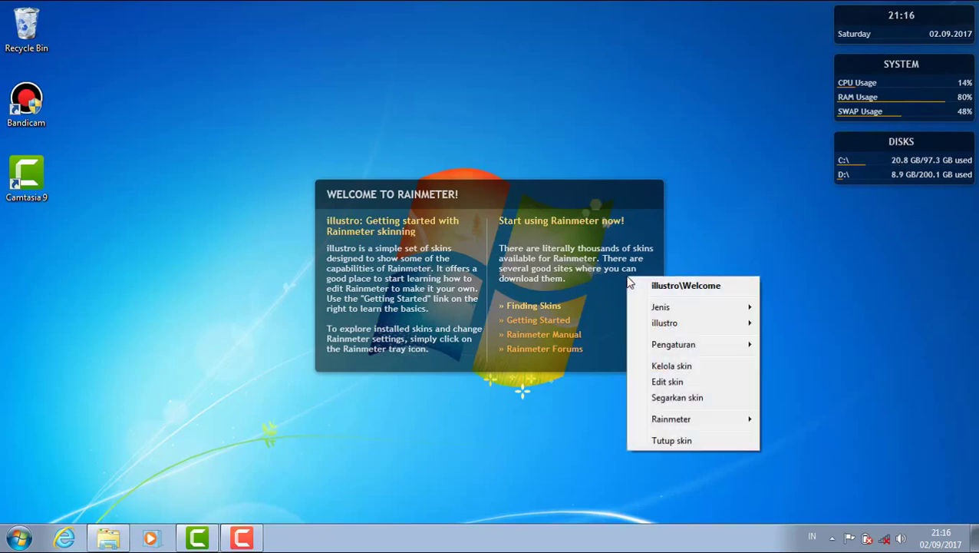
click(675, 441)
- Close the remaining clock, System and Disks skins on the desktop
right_click(901, 26)
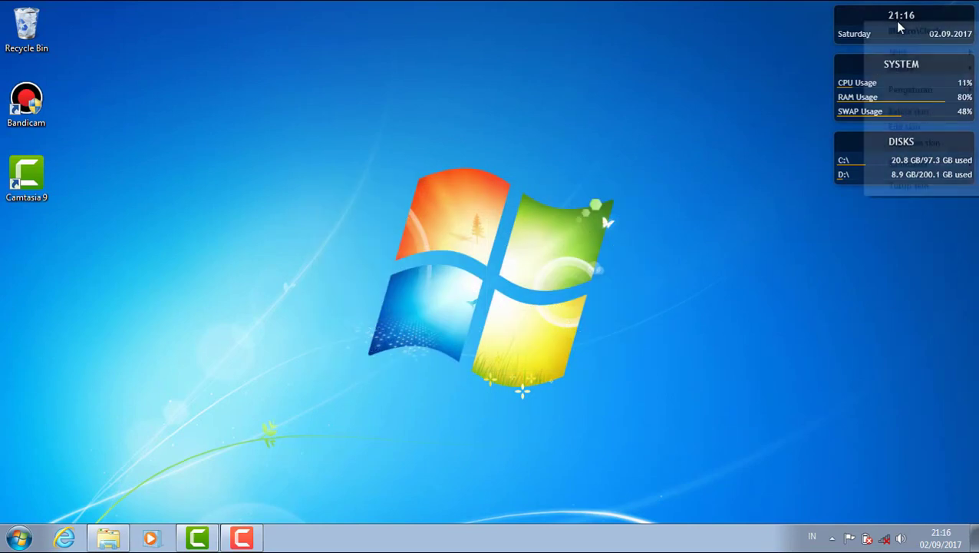
click(899, 188)
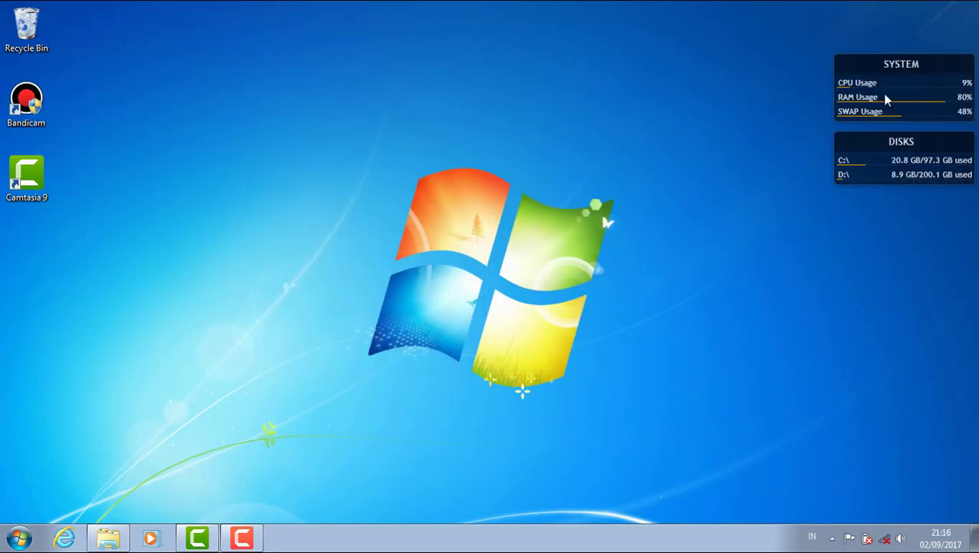
right_click(884, 93)
click(895, 252)
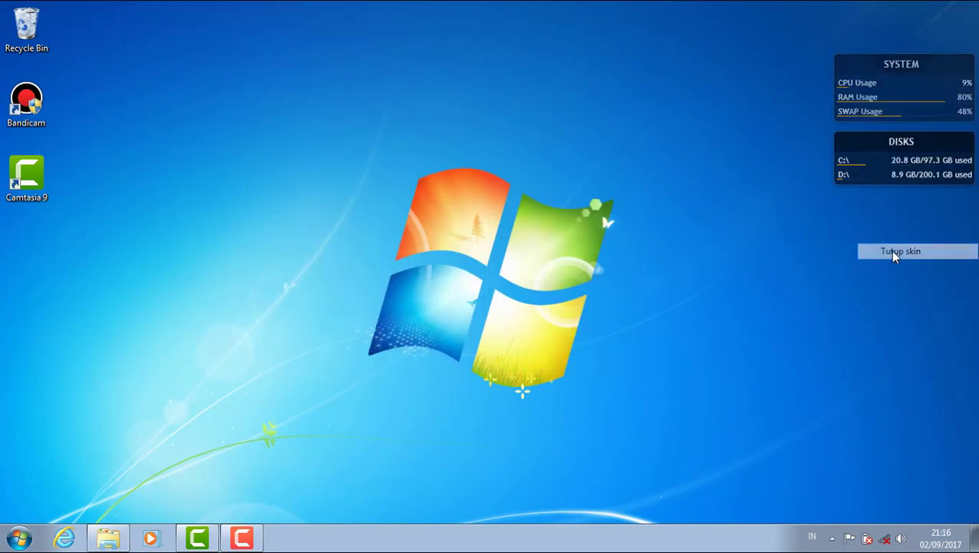
right_click(877, 141)
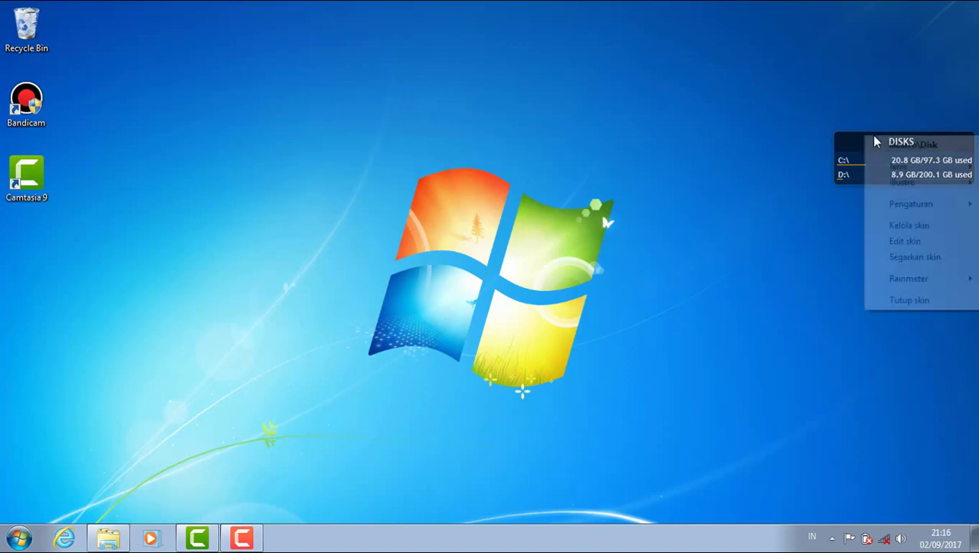
click(902, 306)
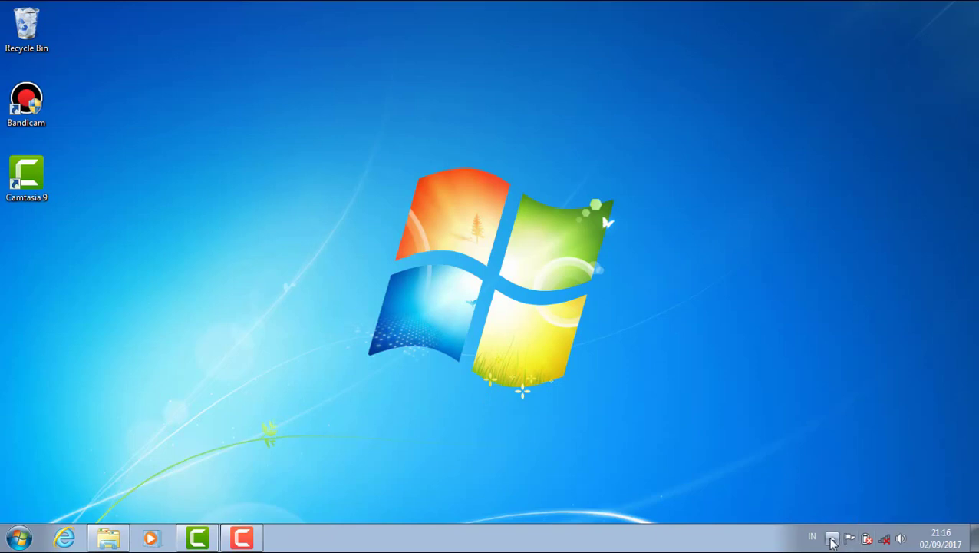
- Open the Rainmeter management window and look through its Skin-skin, Tema and Pengaturan pages
click(832, 537)
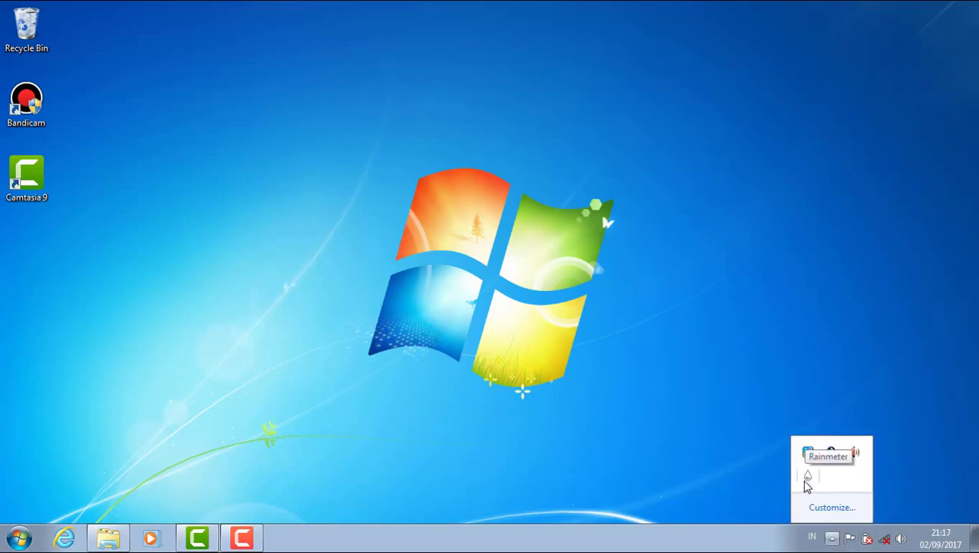
click(807, 479)
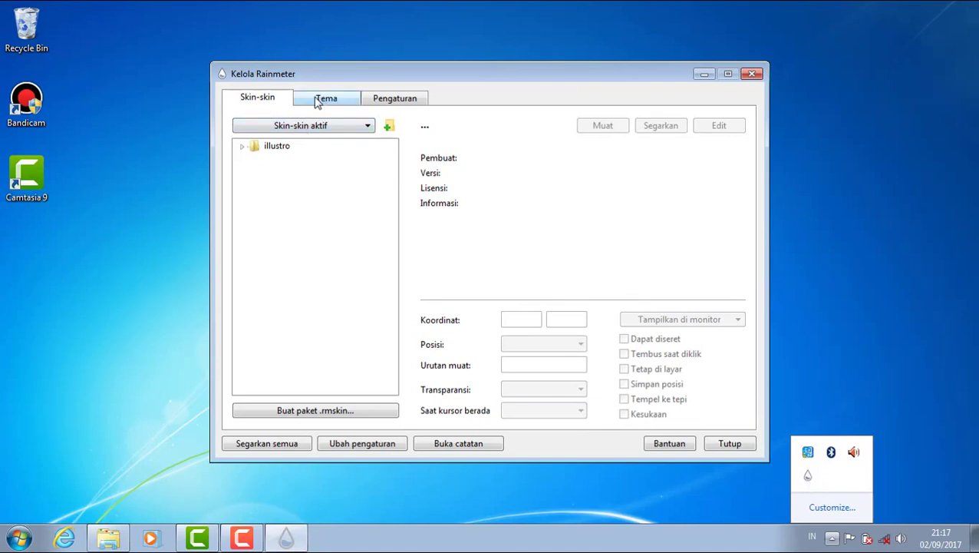
click(344, 100)
click(393, 102)
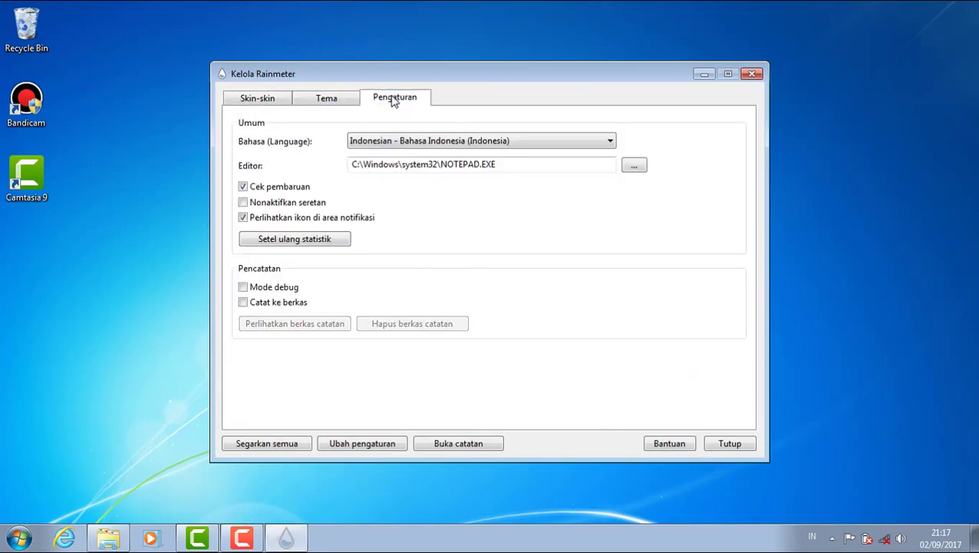
click(349, 101)
click(279, 103)
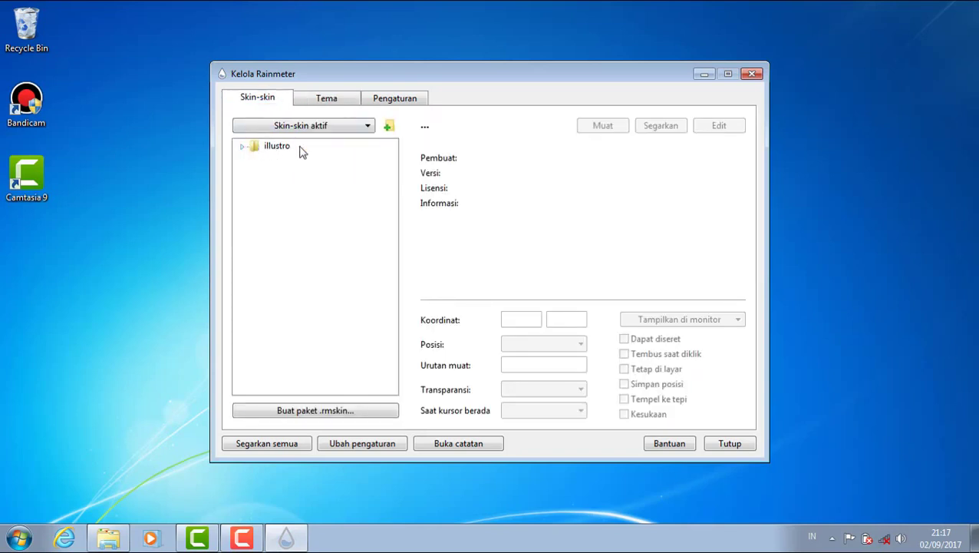
click(319, 104)
click(371, 104)
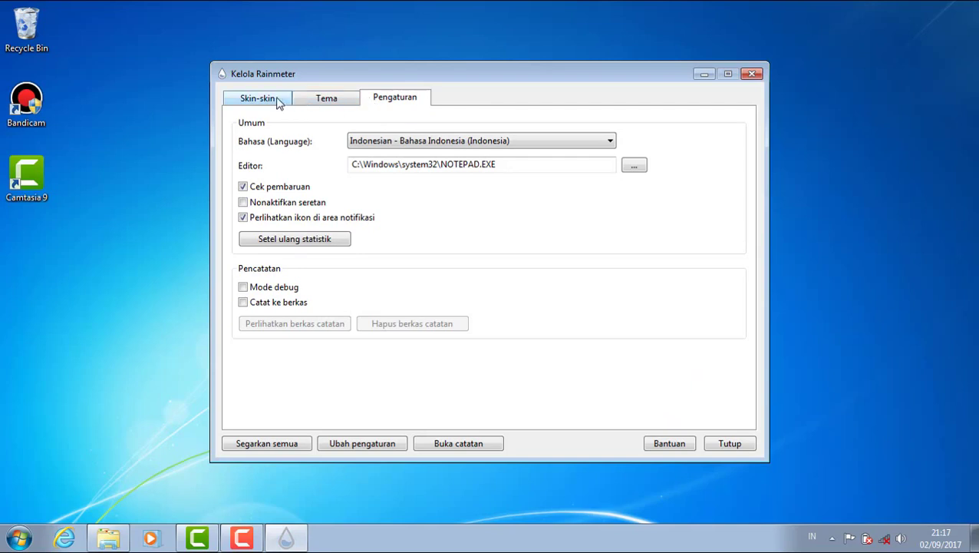
- Refresh all Rainmeter skins and check the contents of the illustro folder in the skin list
click(266, 443)
click(260, 102)
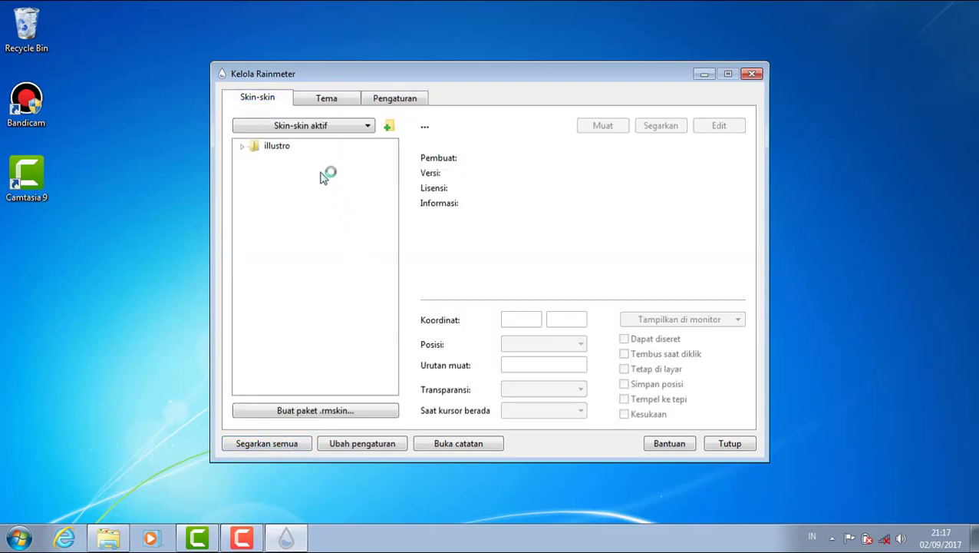
click(243, 148)
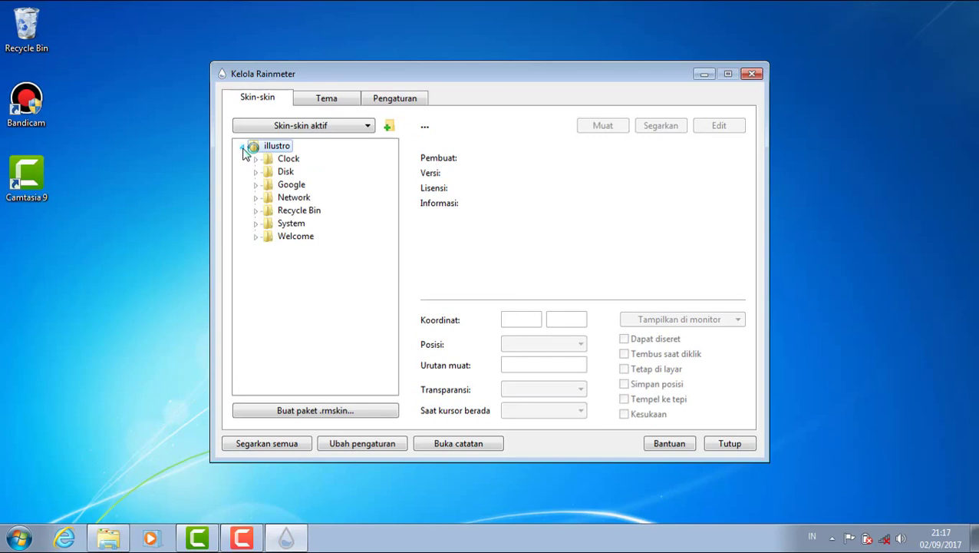
click(243, 148)
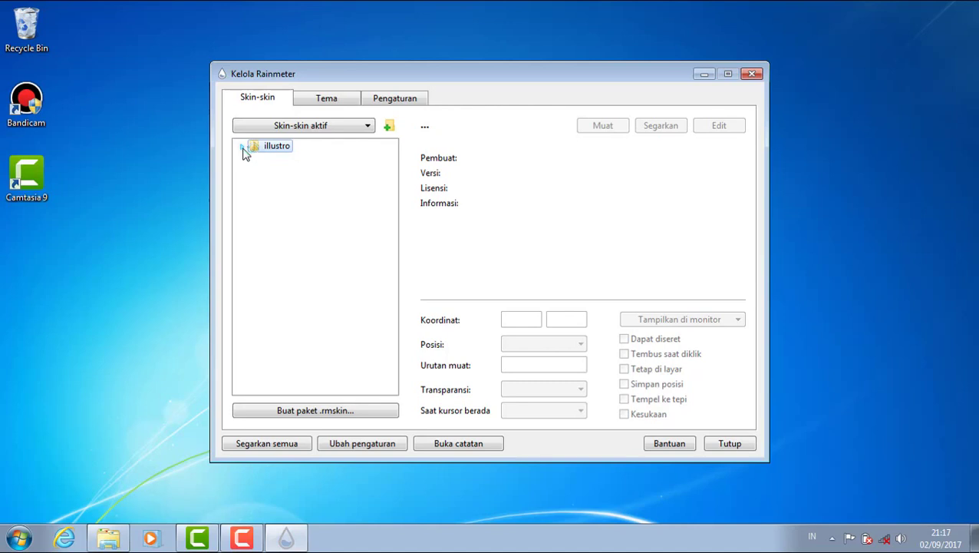
- Install the beautiful_blue_1_0 skin package from the Rainmeter sekin folder with its skins and included layout applied
click(108, 537)
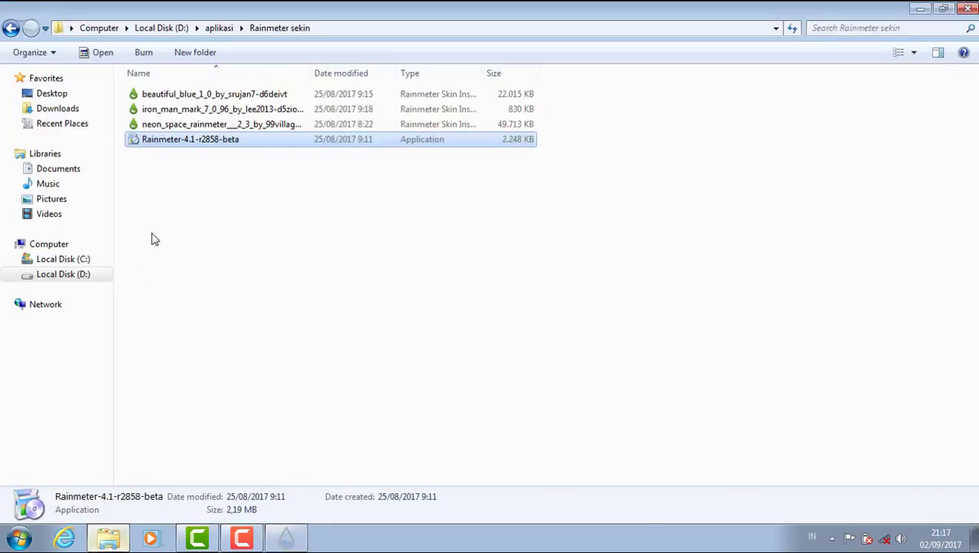
double_click(217, 95)
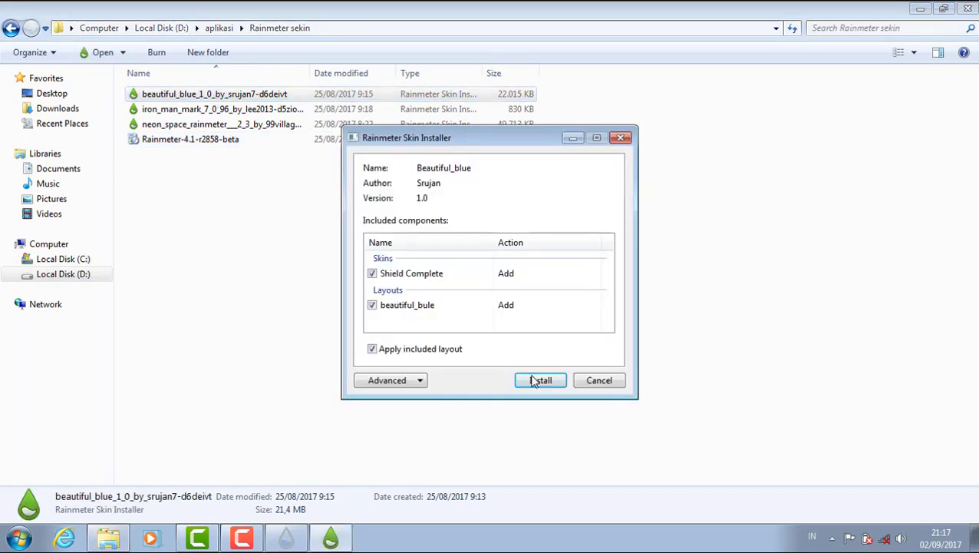
click(541, 380)
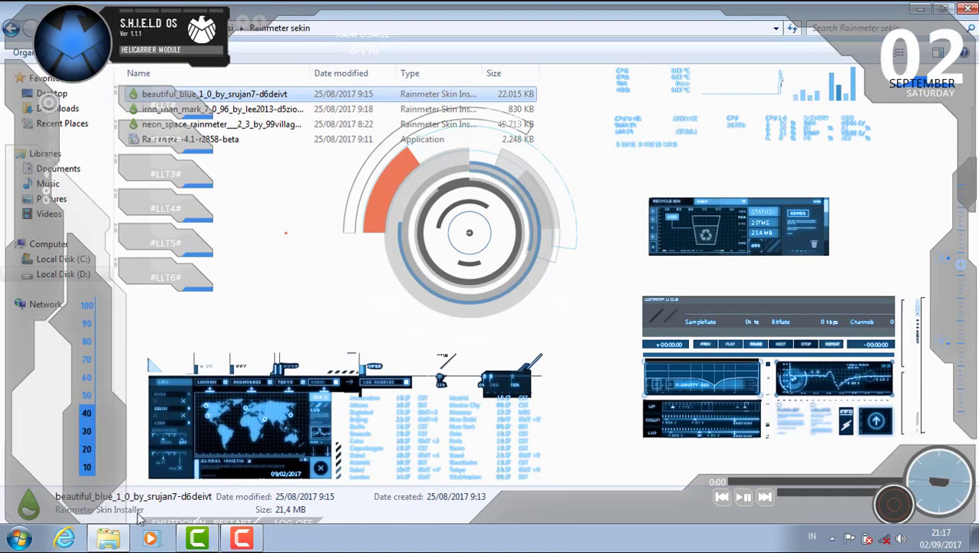
- Check the desktop behind the folder window and install the Iron Man Mark 7 skin package
click(107, 538)
click(108, 537)
click(184, 244)
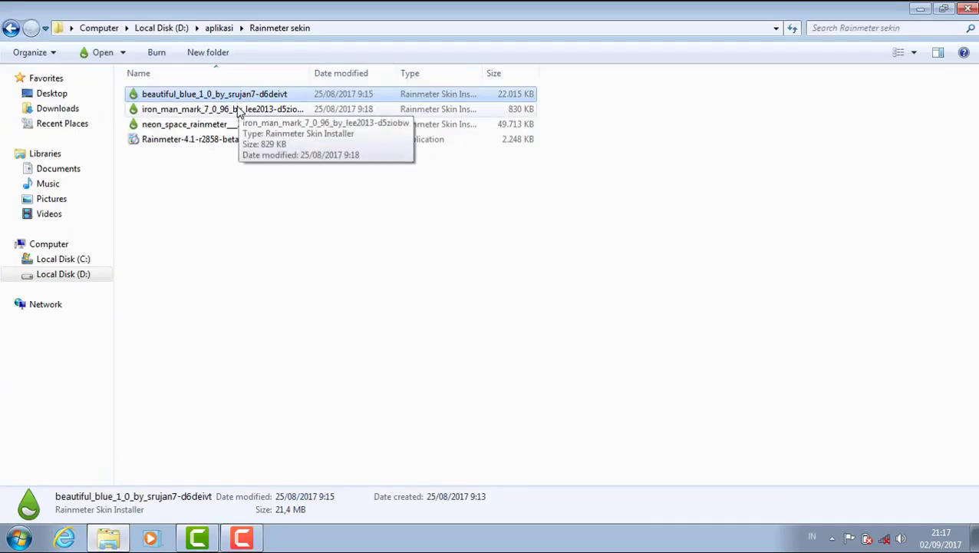
double_click(240, 108)
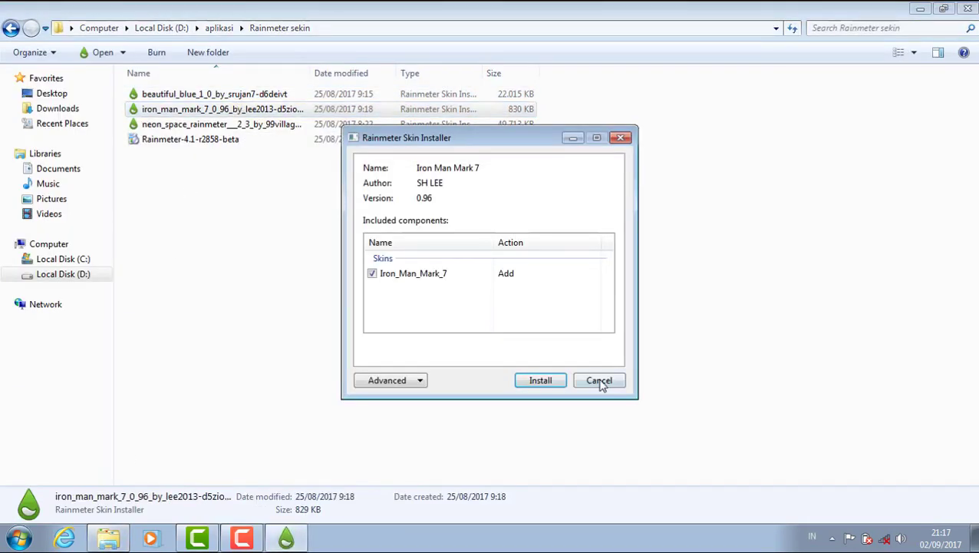
click(553, 384)
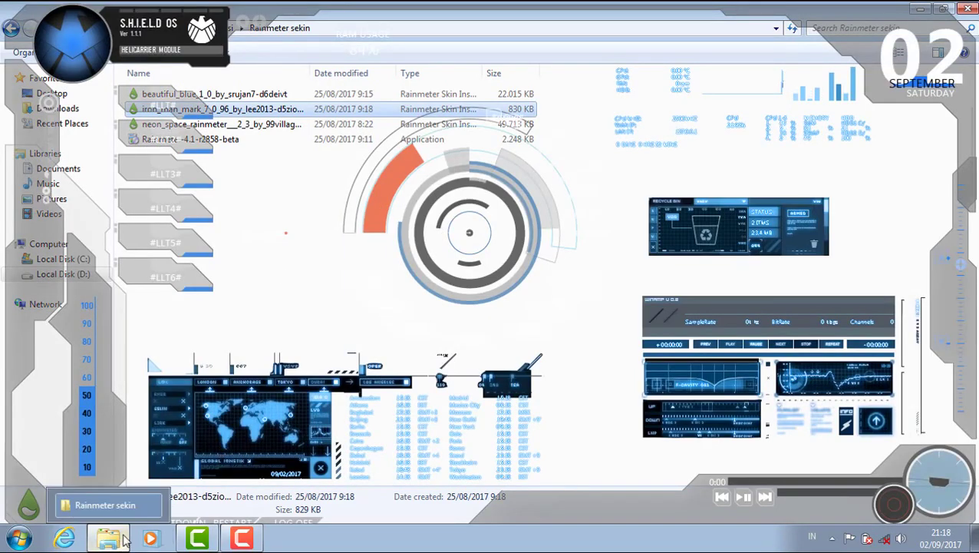
- View the loaded desktop skins, return to the folder and install the Neon Space package with its included layout applied
click(286, 311)
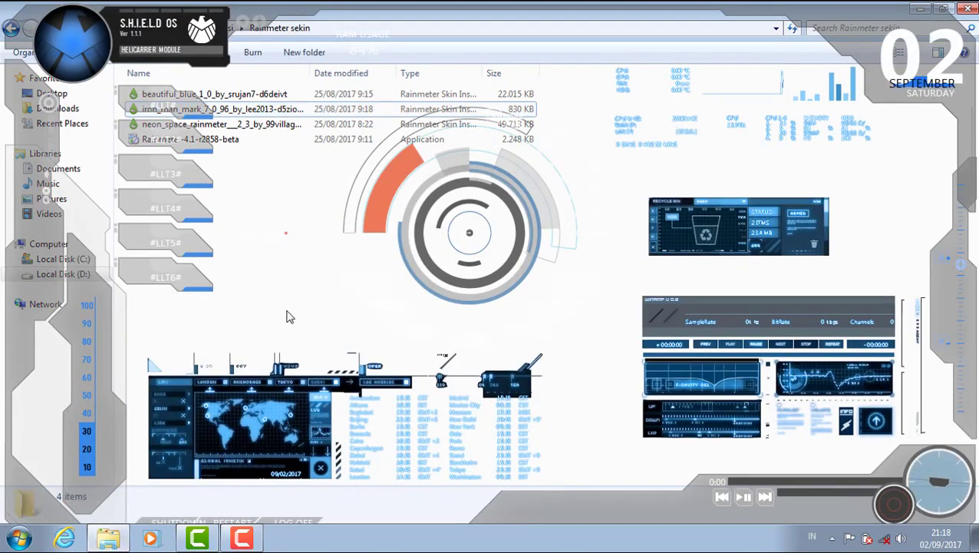
click(109, 539)
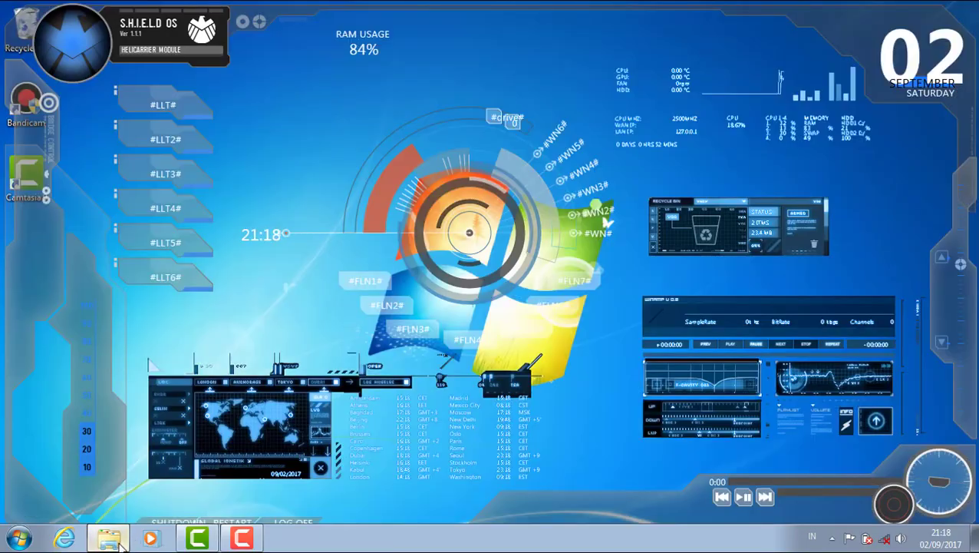
click(109, 539)
double_click(247, 129)
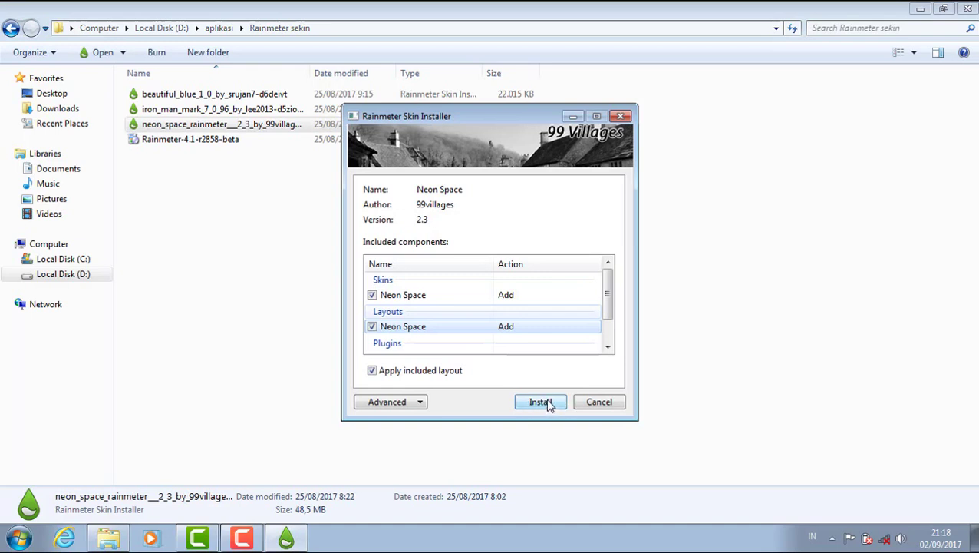
click(545, 402)
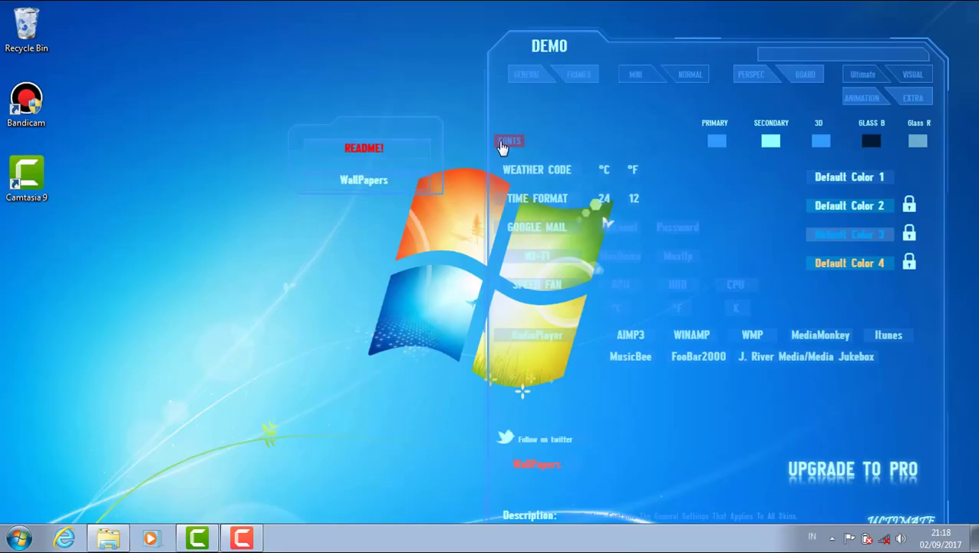
- Close the Neon Space settings skin and the README/WallPapers skin on the desktop
right_click(577, 106)
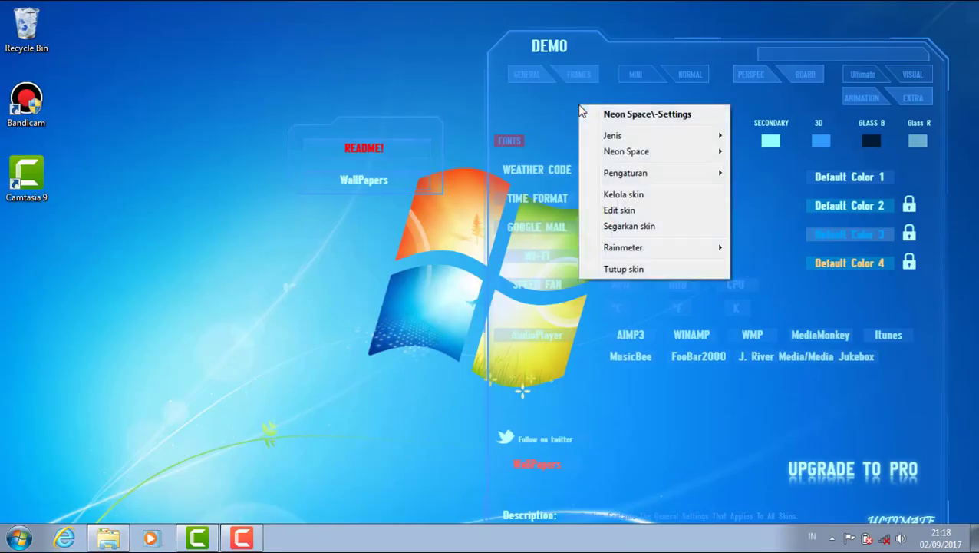
click(627, 270)
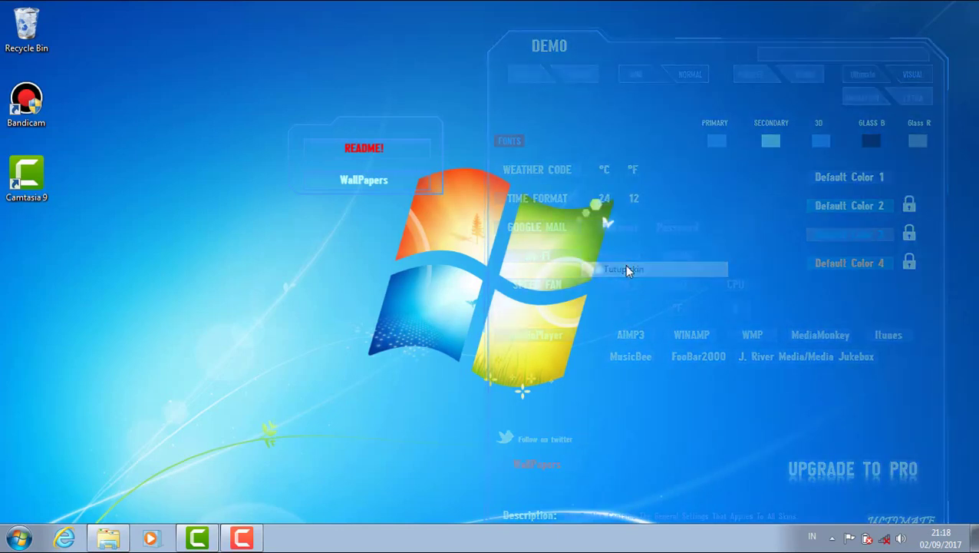
right_click(366, 160)
click(411, 324)
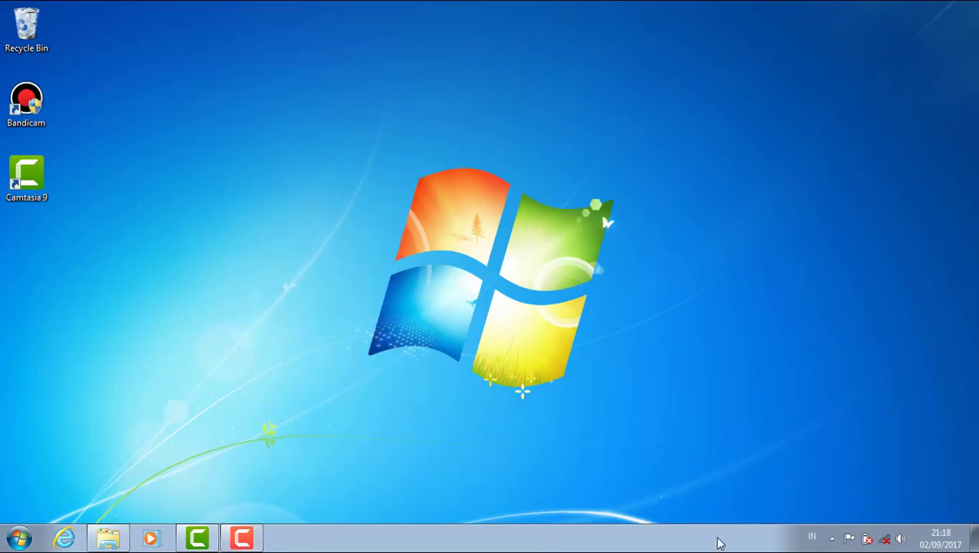
- Open the Rainmeter management window from the notification area and look through its Tema, Pengaturan and Skin-skin pages
click(832, 539)
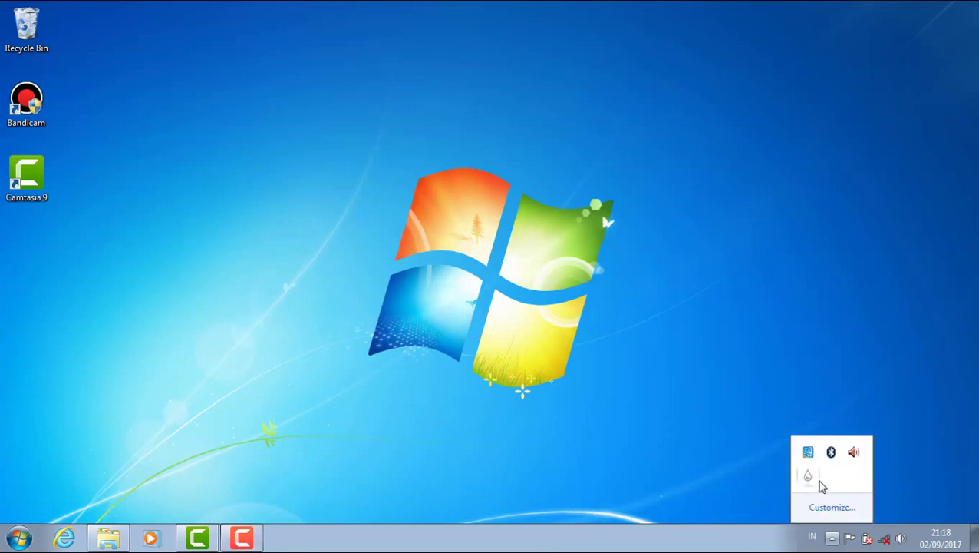
click(809, 476)
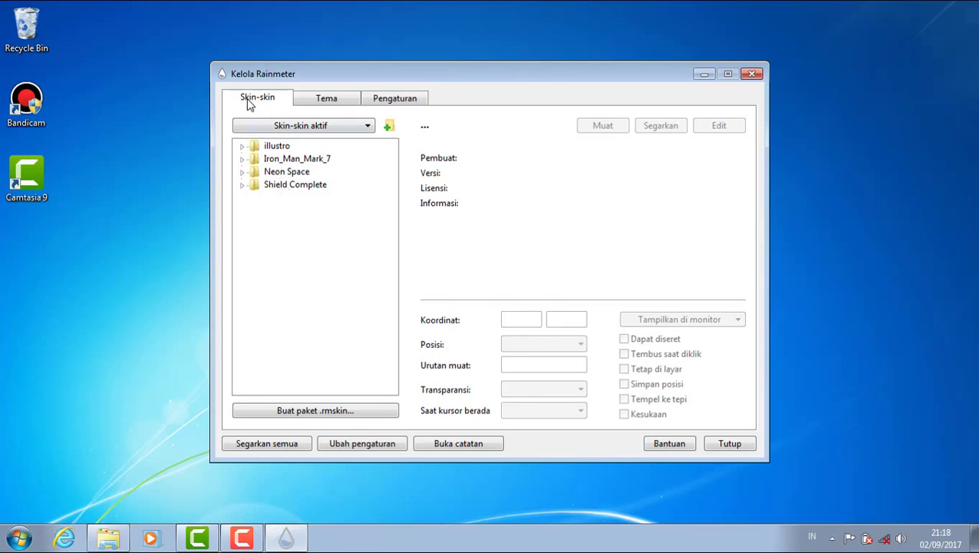
click(315, 101)
click(391, 98)
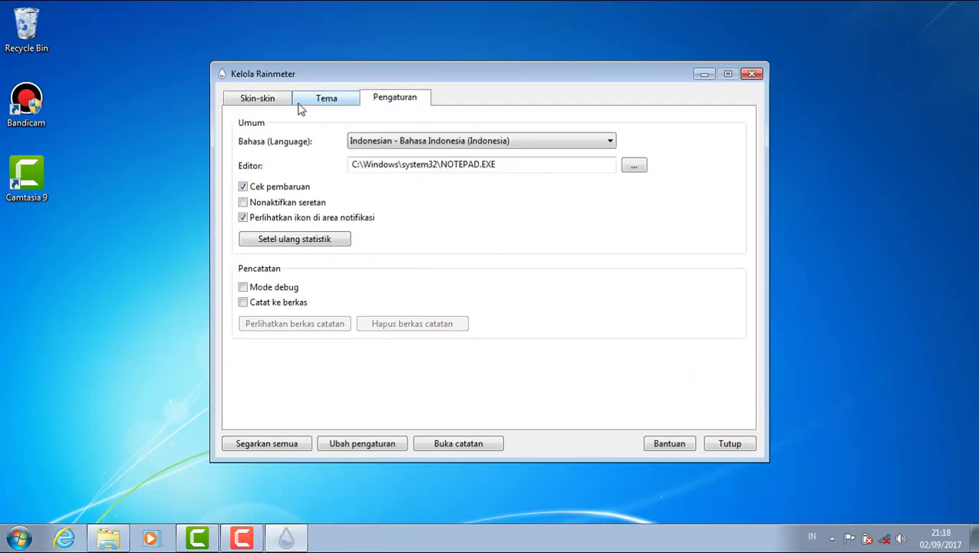
click(271, 105)
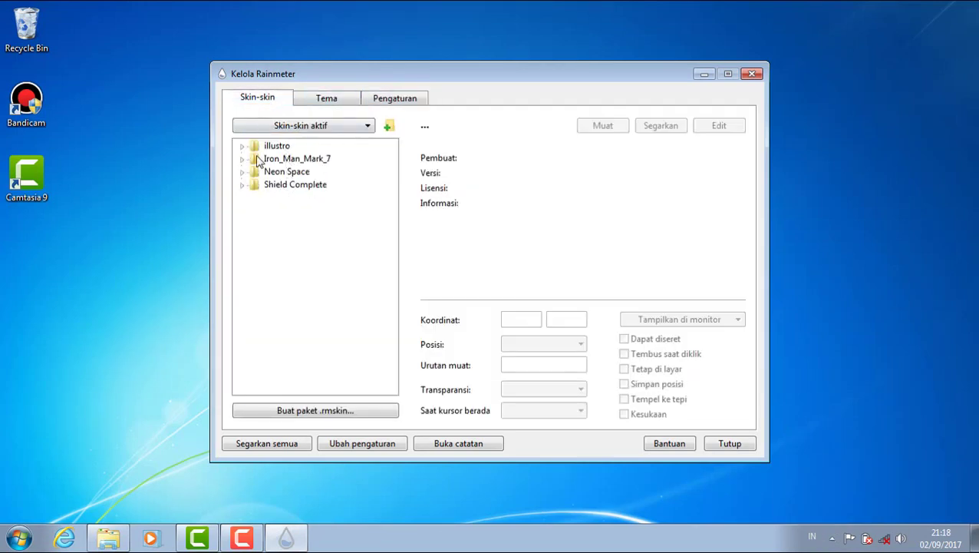
- Load HDD.ini from the Iron_Man_Mark_7 HDD folder to preview it, and unload it again
click(243, 159)
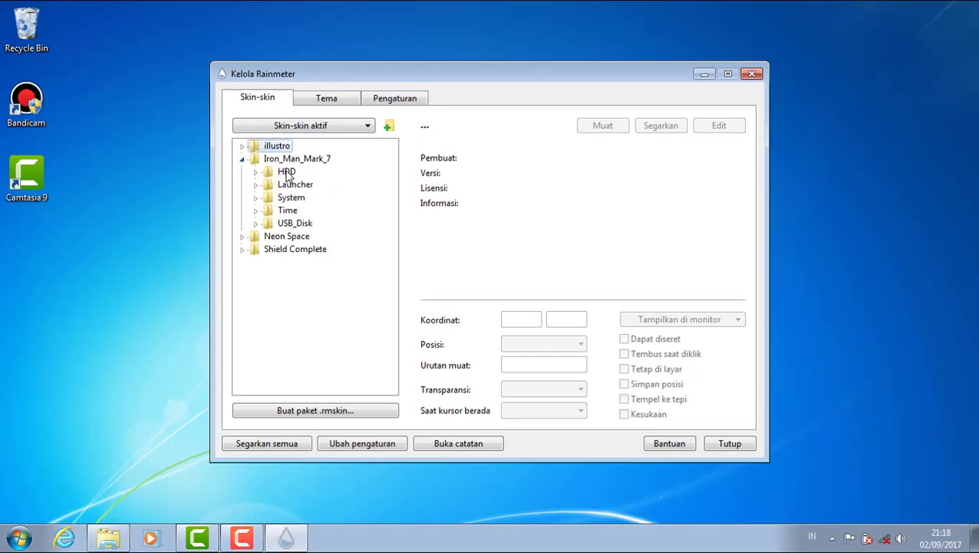
click(256, 173)
click(302, 187)
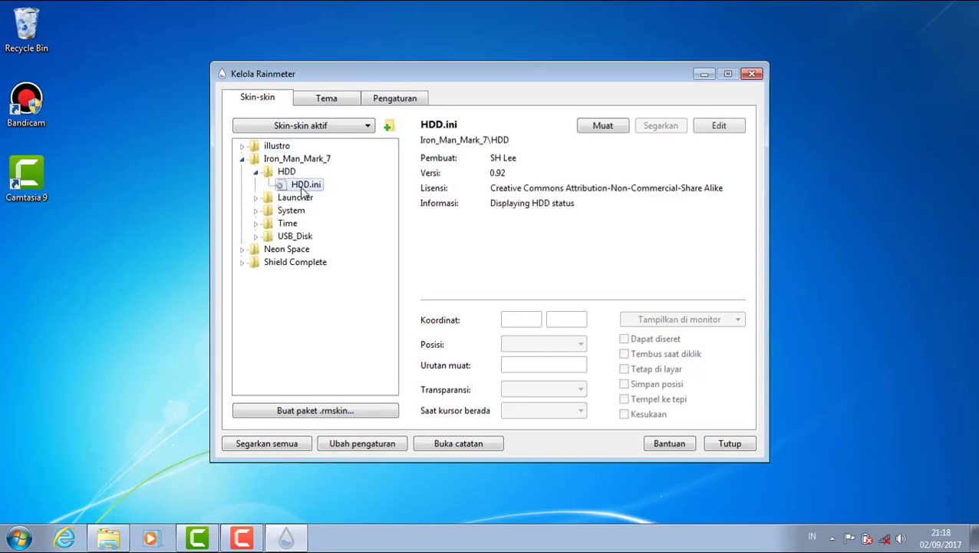
click(612, 128)
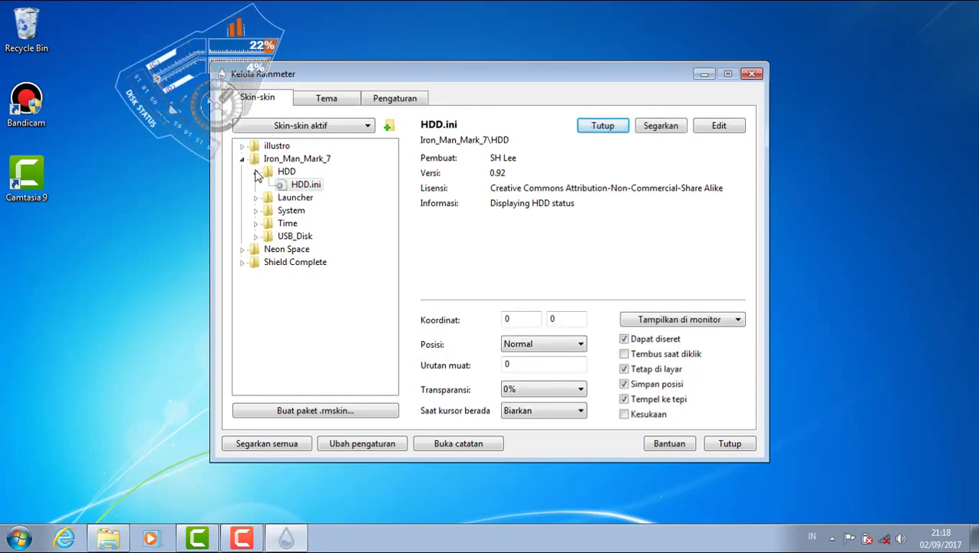
click(596, 129)
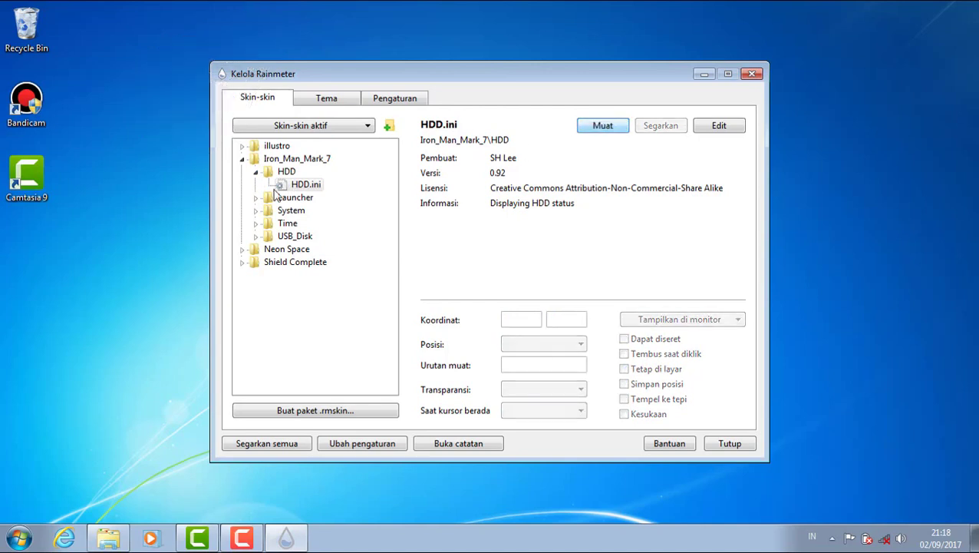
click(257, 172)
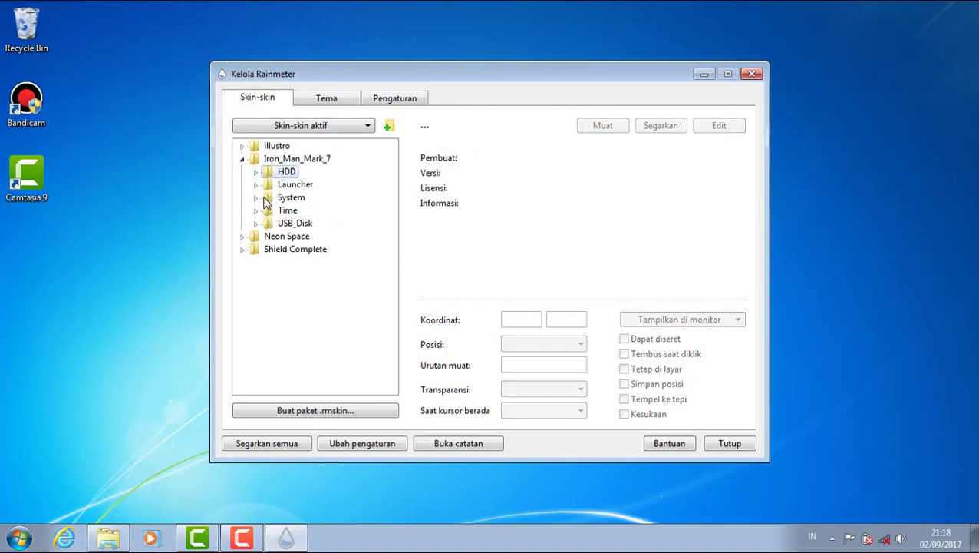
- Preview Launcher.ini from the Iron_Man_Mark_7 Launcher folder by loading and unloading it
click(256, 187)
click(304, 198)
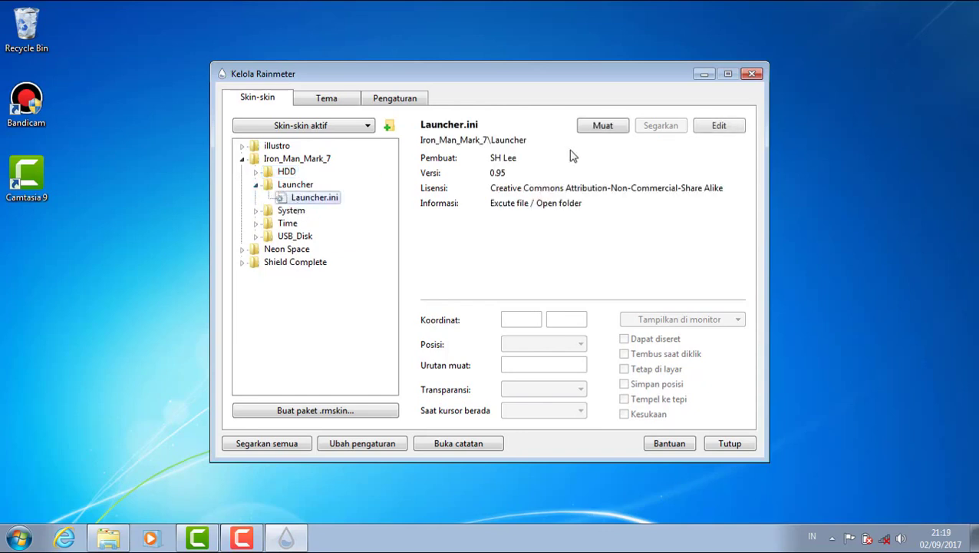
click(602, 125)
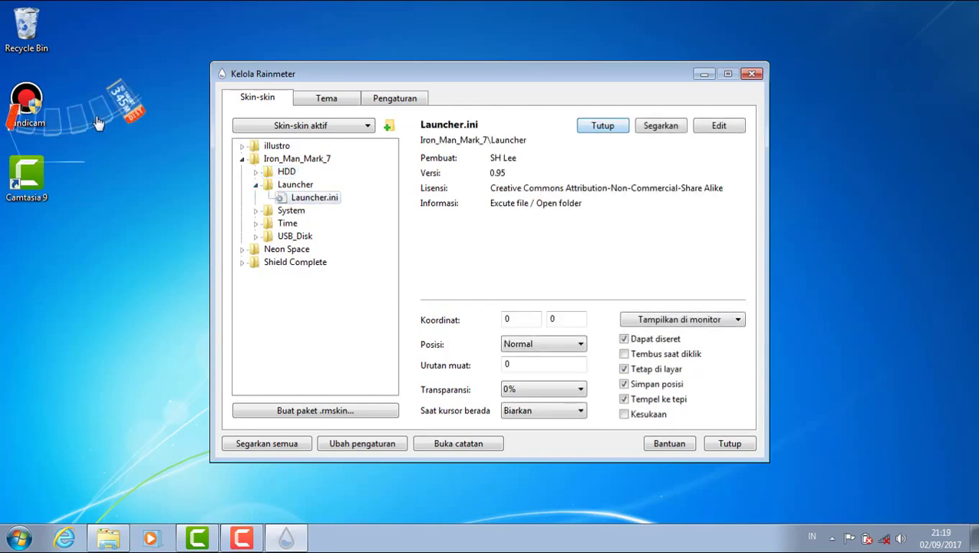
click(588, 128)
click(256, 185)
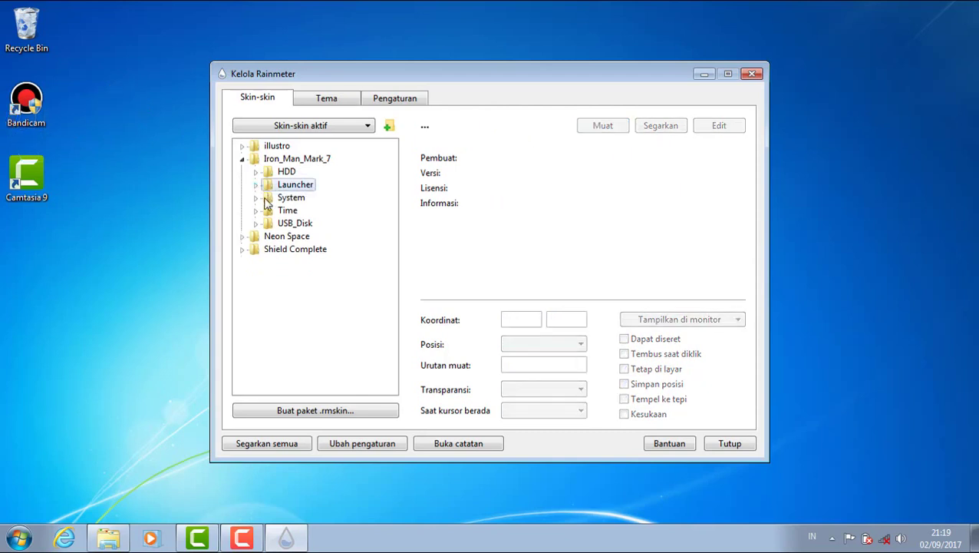
- Preview System.ini from the Iron_Man_Mark_7 System folder by loading and unloading it
click(256, 210)
click(307, 210)
click(595, 129)
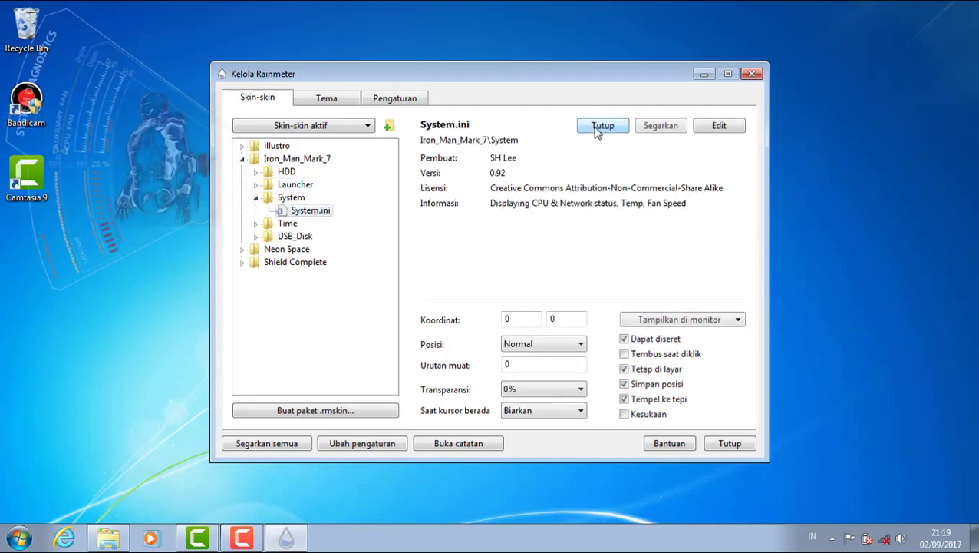
click(591, 126)
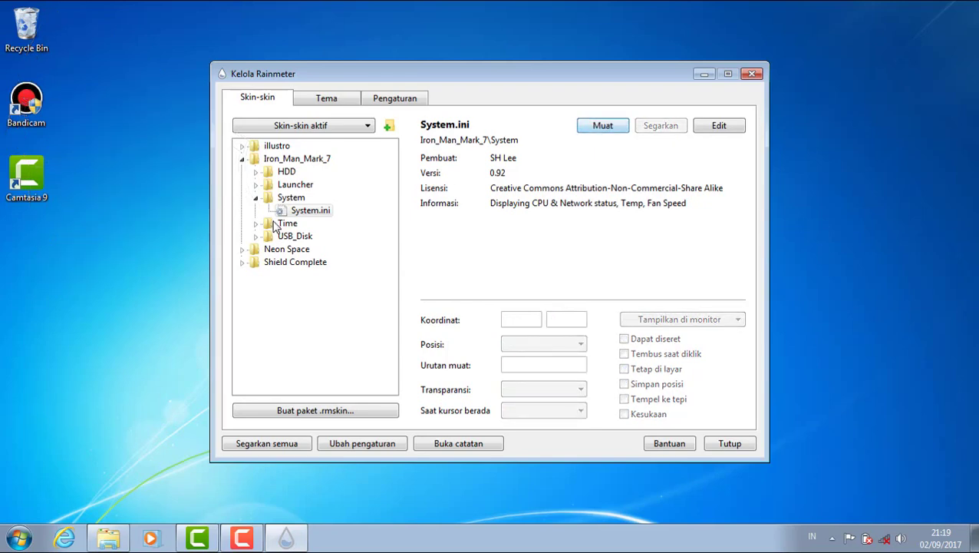
click(257, 198)
- Preview Time.ini from the Iron_Man_Mark_7 Time folder by loading and unloading it
click(257, 210)
click(292, 225)
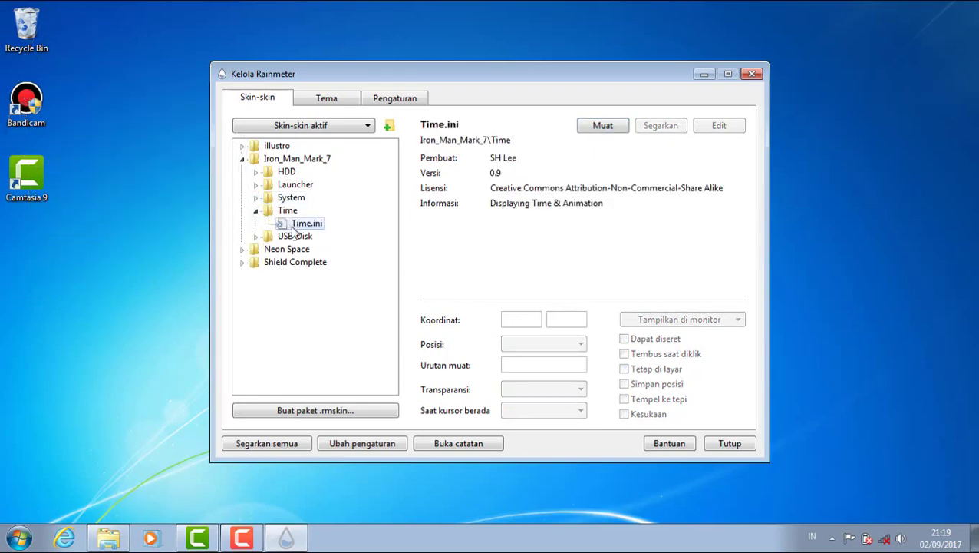
click(592, 130)
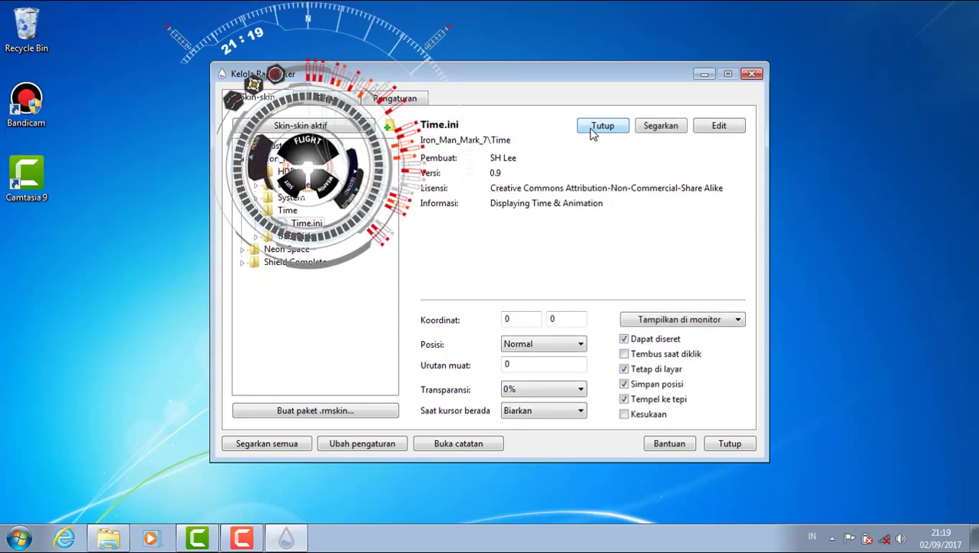
click(593, 129)
click(256, 211)
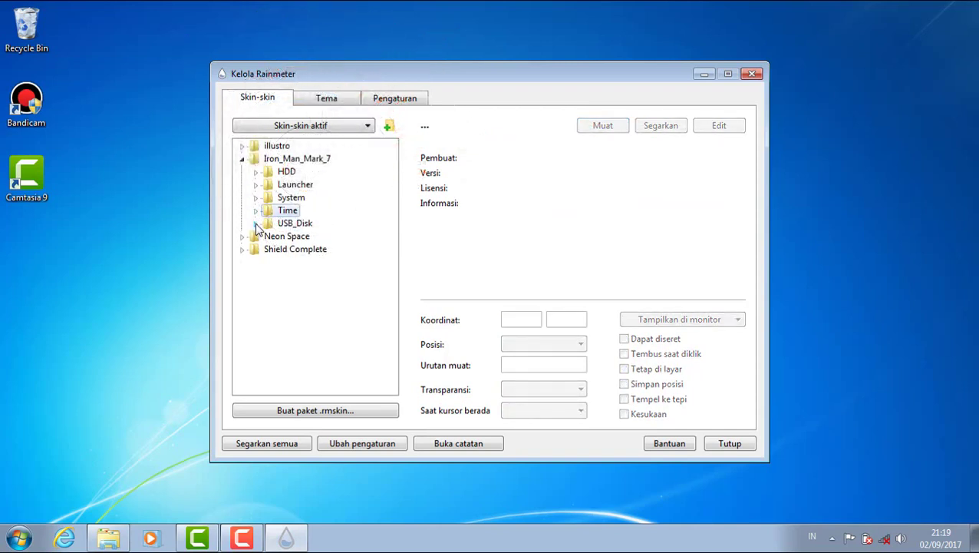
- Preview USB.ini from the USB_Disk folder by loading and unloading it, and collapse the Iron_Man_Mark_7 folder
click(255, 223)
click(304, 235)
click(602, 126)
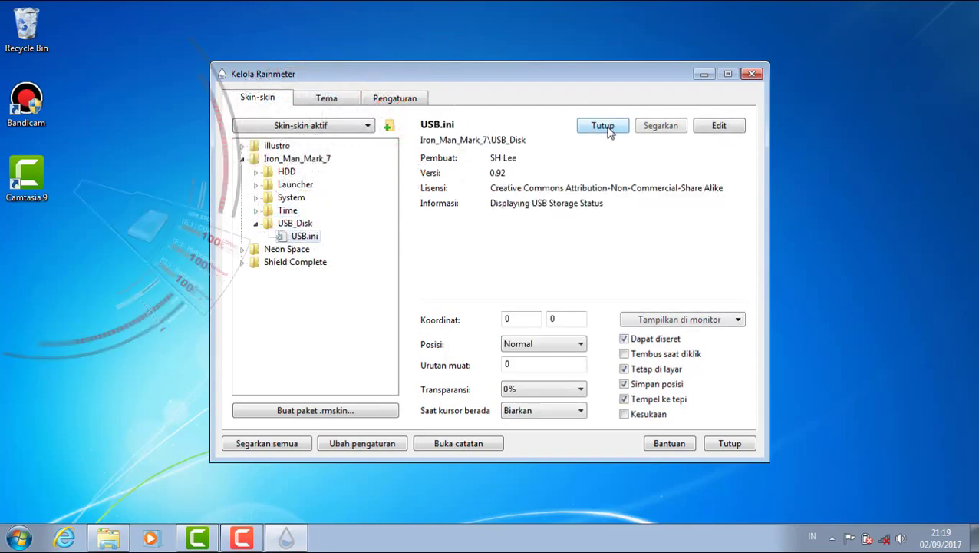
click(607, 129)
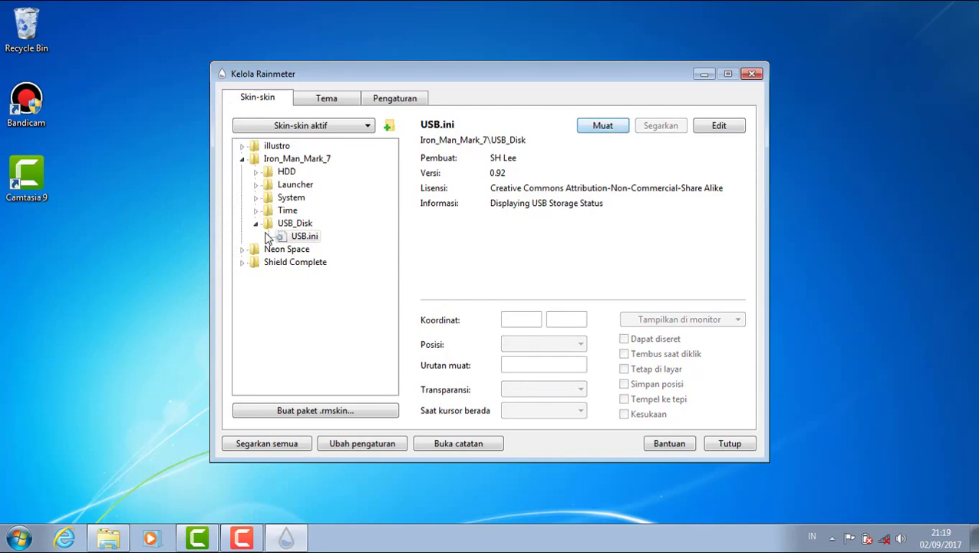
click(256, 223)
click(243, 159)
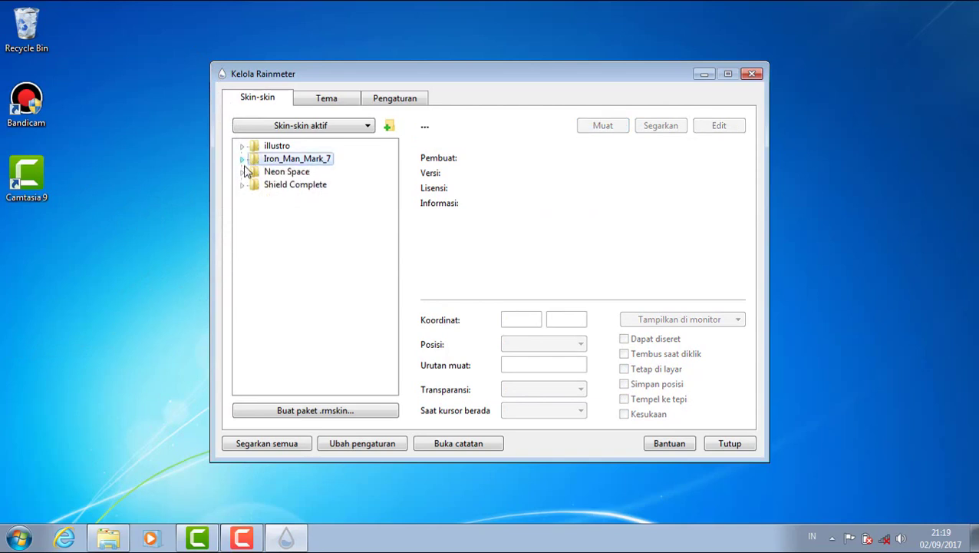
- Preview Option.ini from the Neon Space -Settings folder by loading and unloading it
click(243, 172)
click(256, 160)
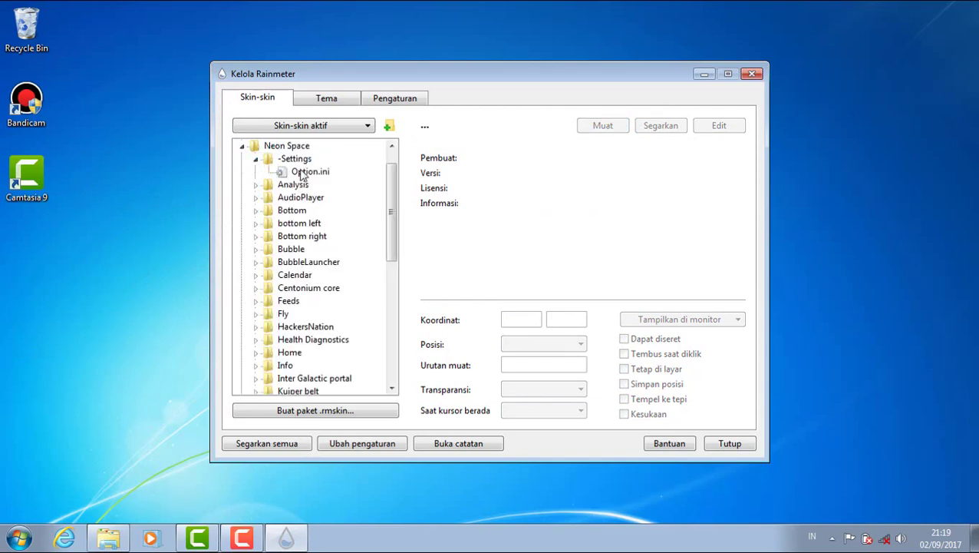
click(310, 171)
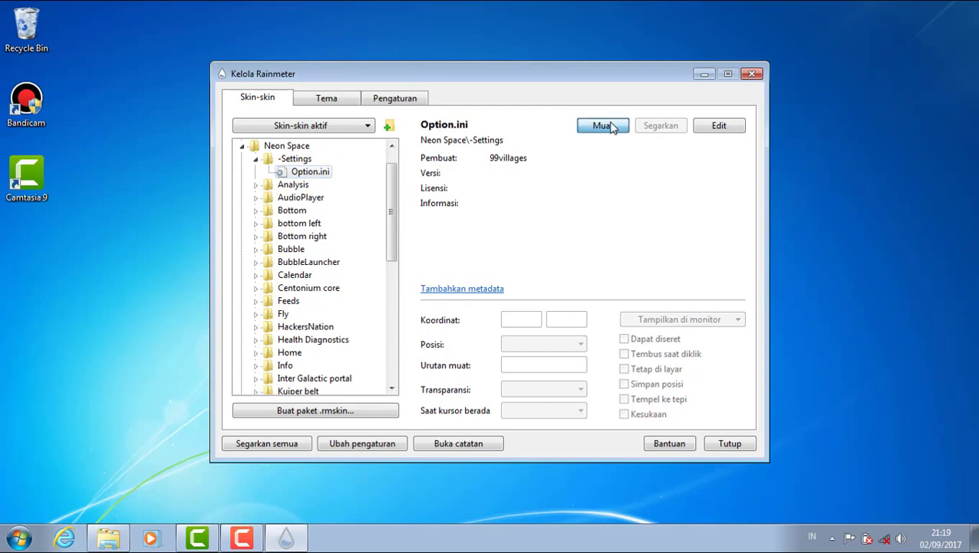
click(603, 126)
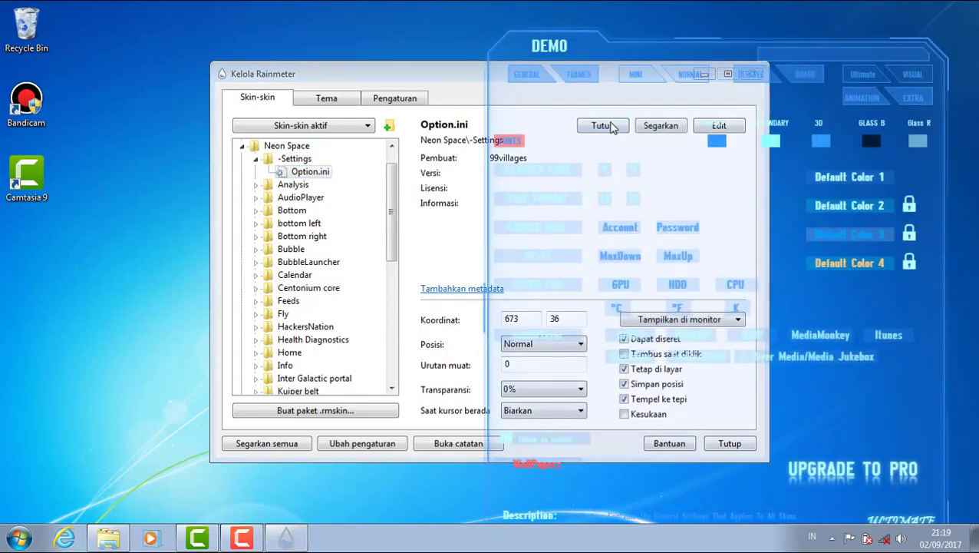
click(472, 175)
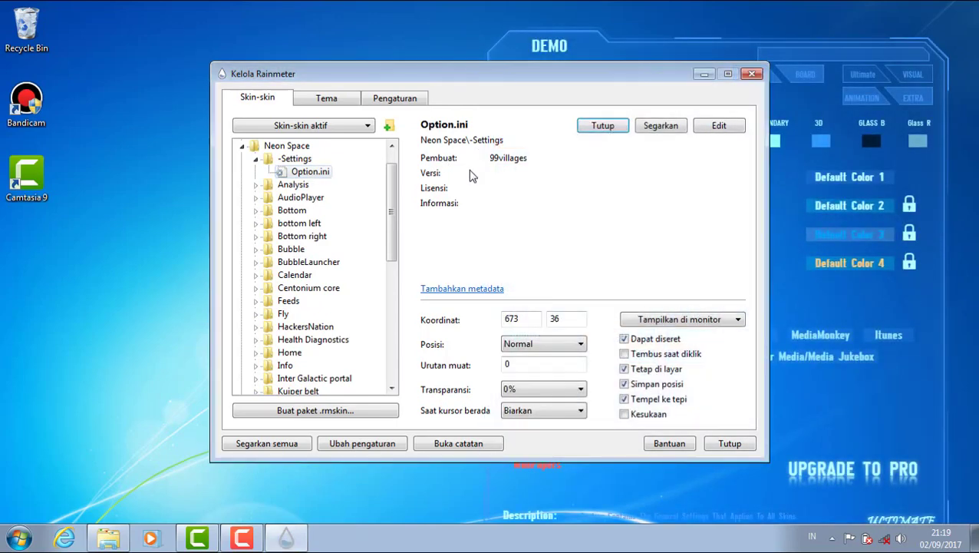
click(604, 127)
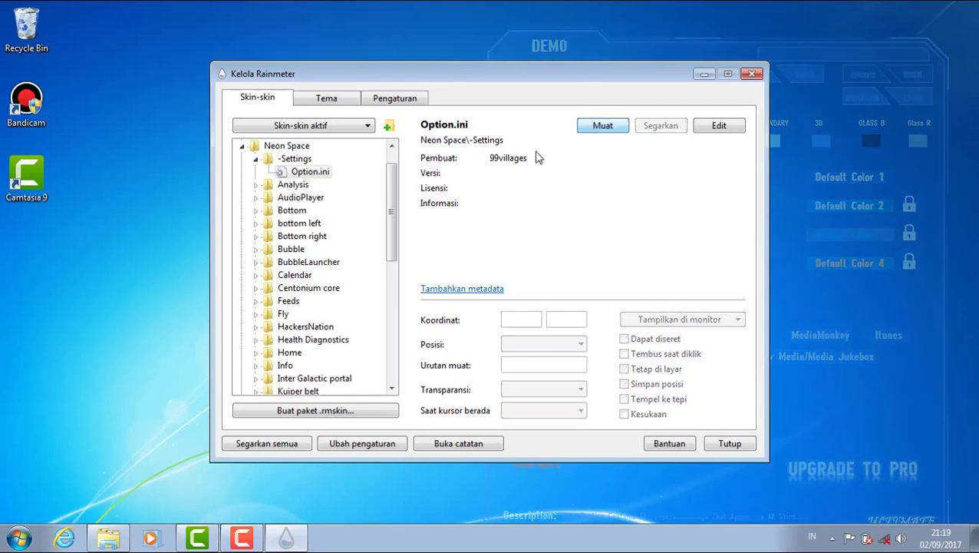
click(258, 162)
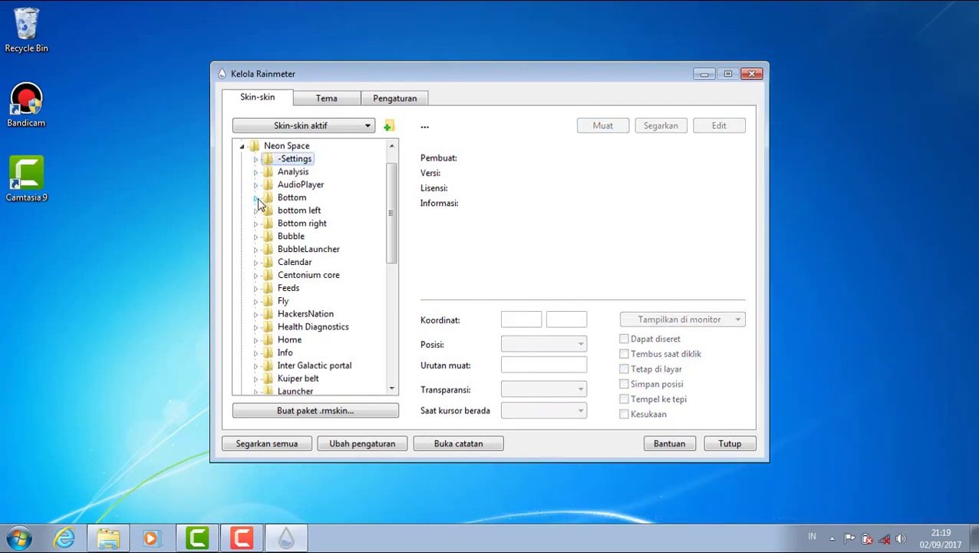
- Load AudioPlayer.ini from the Neon Space AudioPlayer folder and switch that skin to the AudioPlayerS.ini variant
click(256, 198)
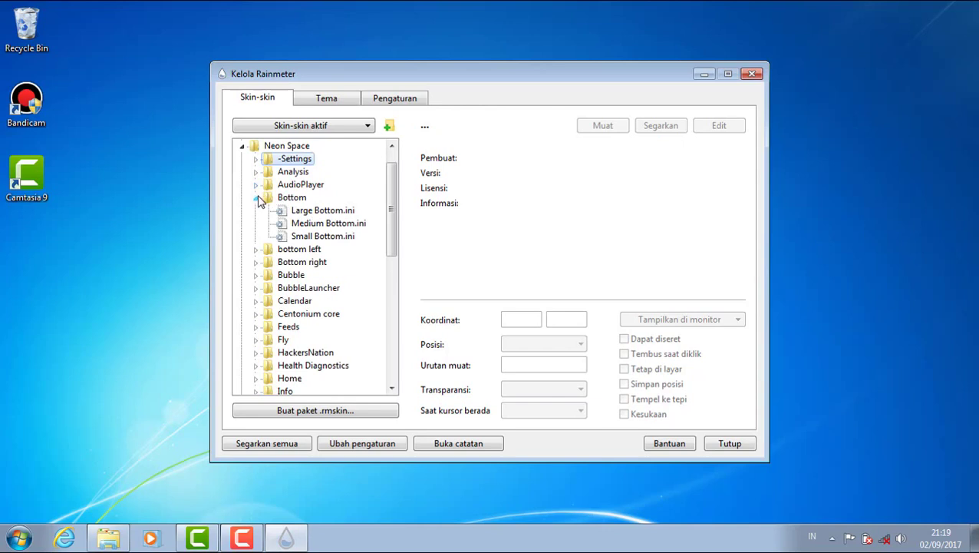
click(256, 198)
click(257, 186)
click(296, 197)
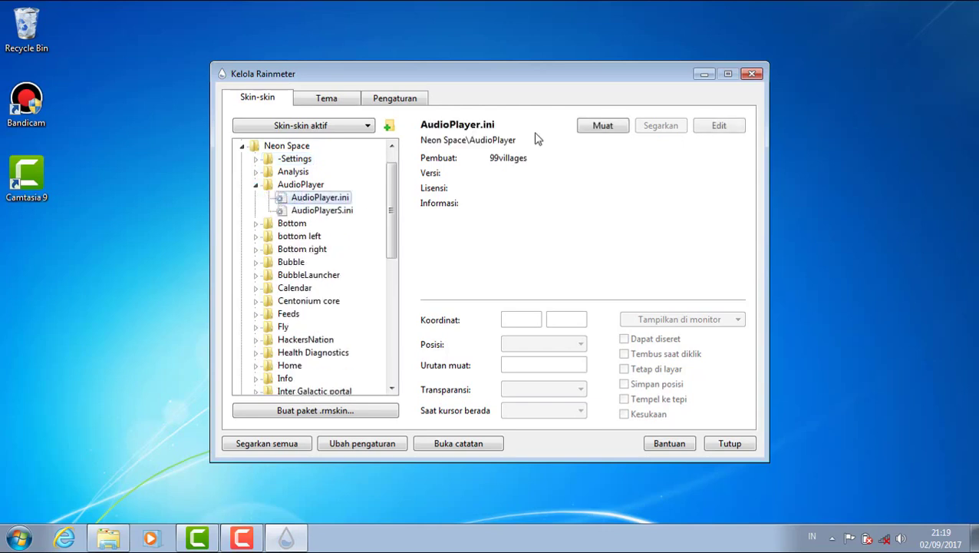
click(606, 127)
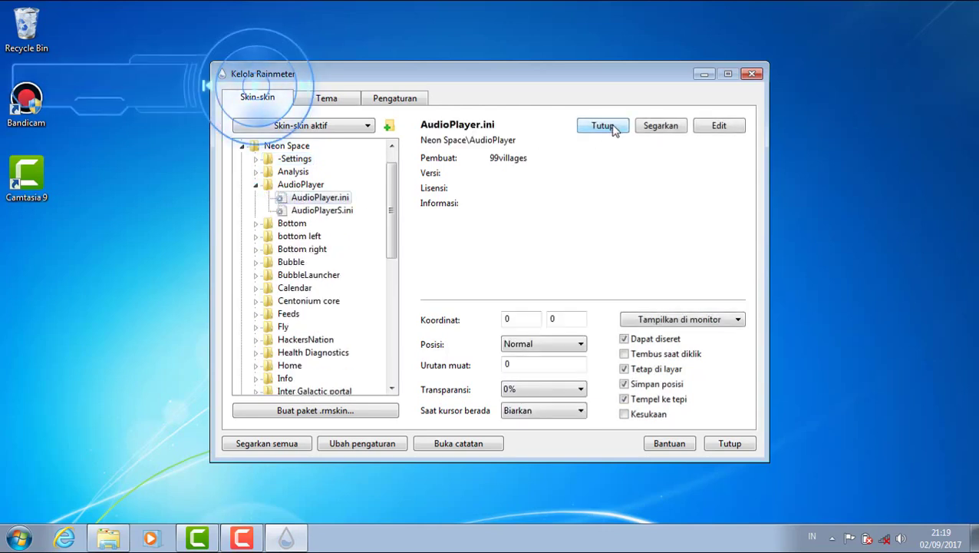
key(Down)
click(597, 129)
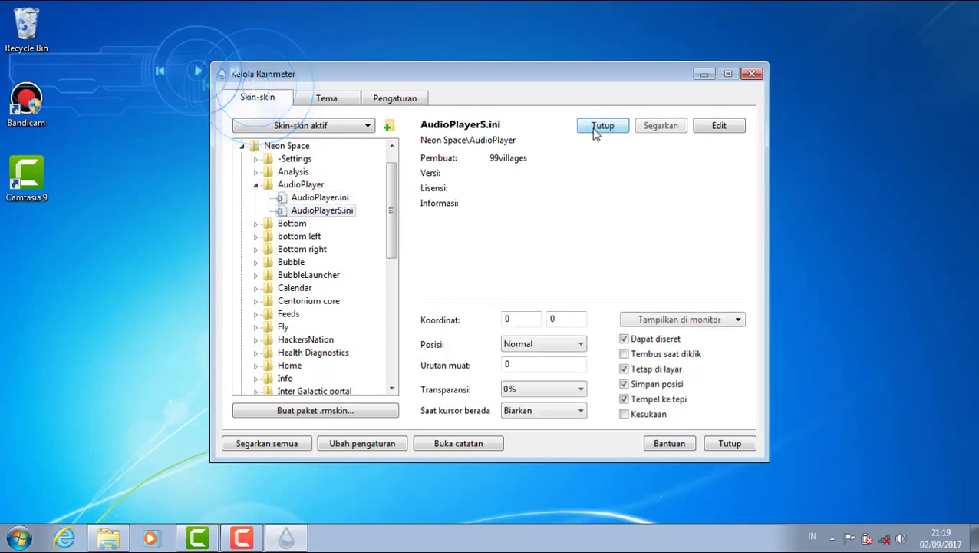
click(256, 187)
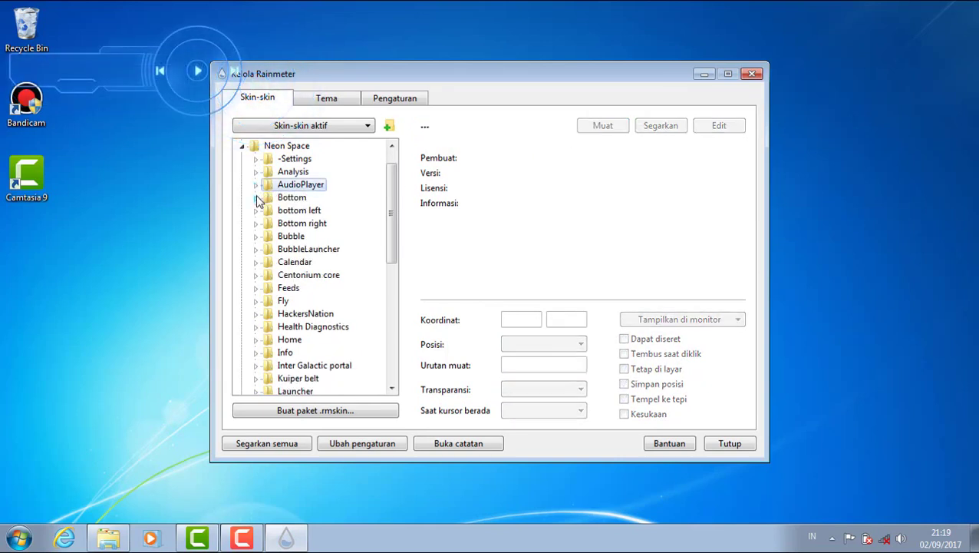
- Preview Large Bottom.ini from the Neon Space Bottom folder by loading and unloading it
click(257, 198)
click(305, 211)
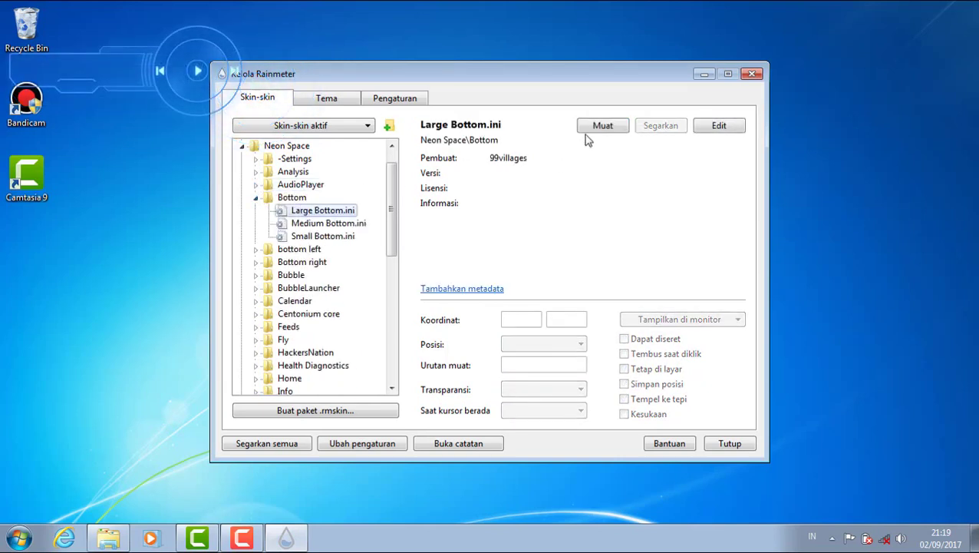
click(601, 129)
click(602, 127)
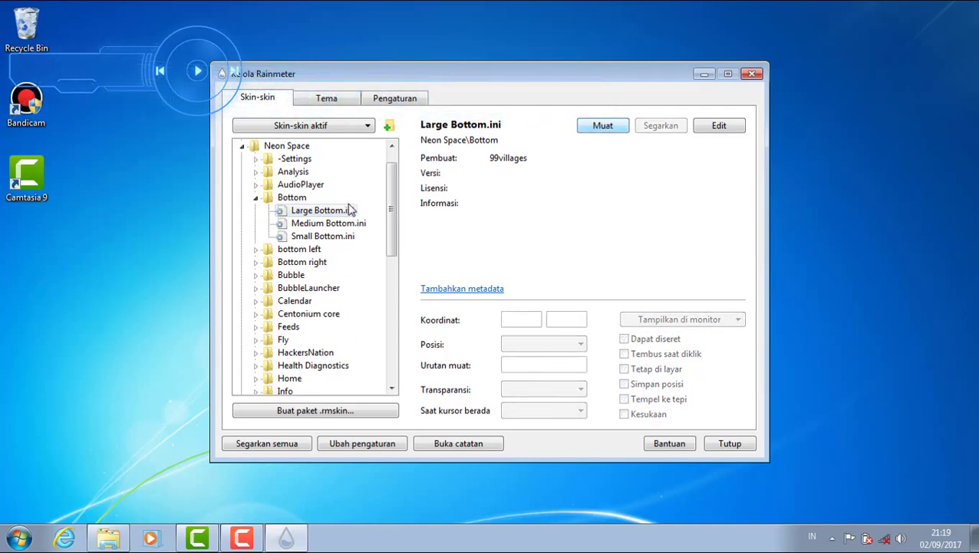
- Load Small Bottom.ini and place it at the desktop's bottom centre above the taskbar, at about 326, 609
click(349, 237)
click(598, 128)
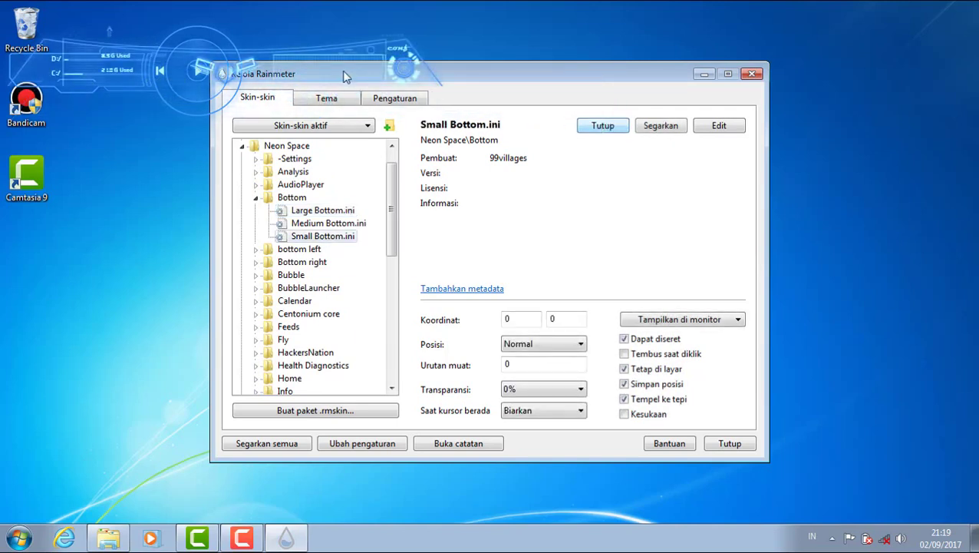
drag(398, 49, 636, 6)
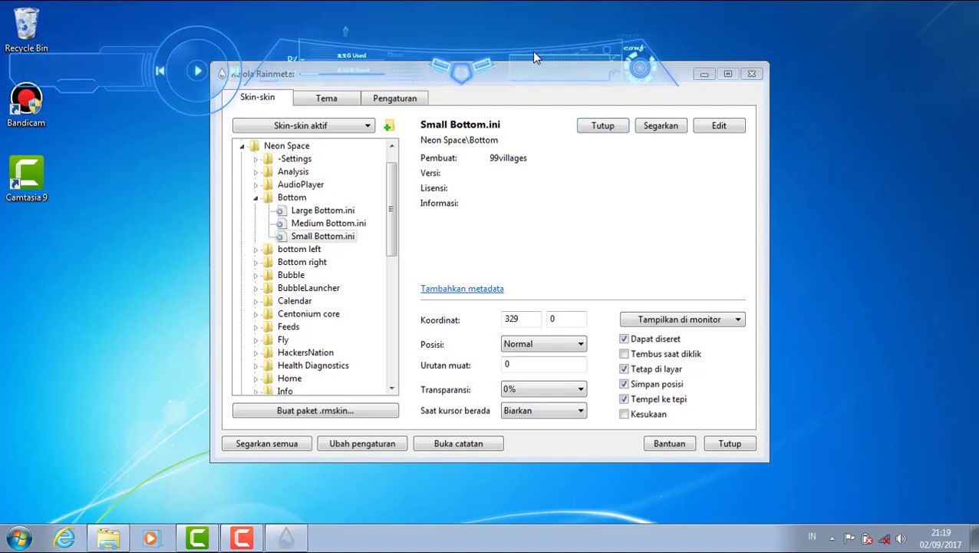
drag(532, 51, 535, 489)
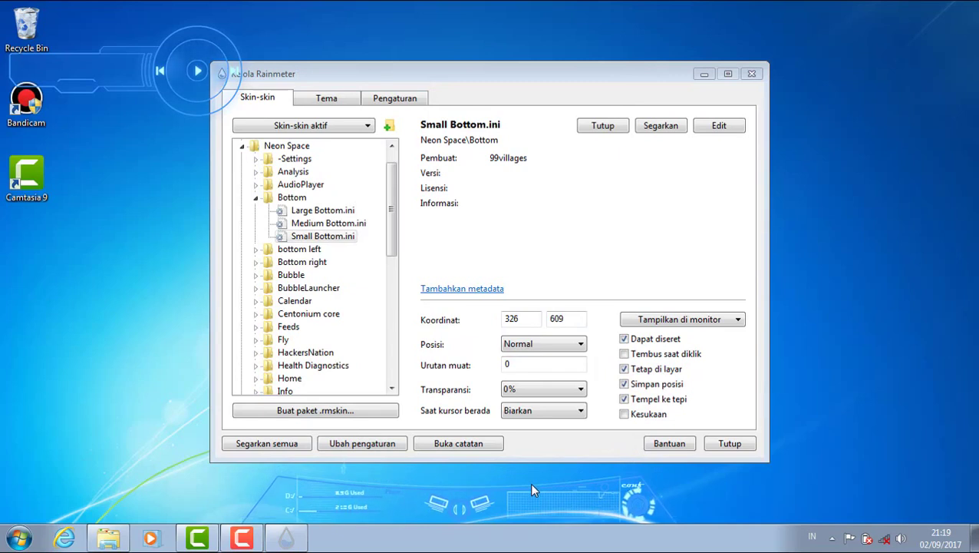
click(257, 198)
- Load Small bottom left.ini from the bottom left folder and place it in the desktop's lower-left corner, at about 0, 491
click(257, 210)
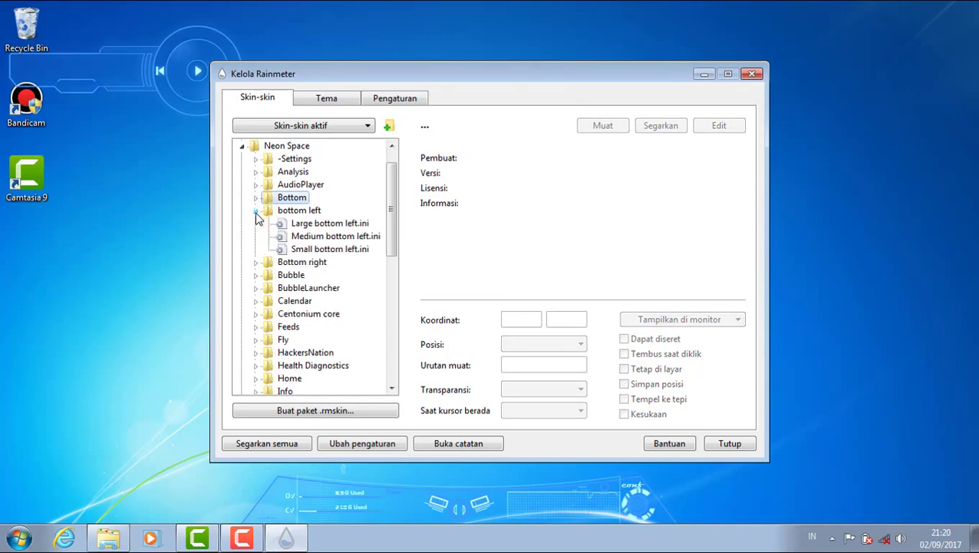
click(307, 251)
click(618, 127)
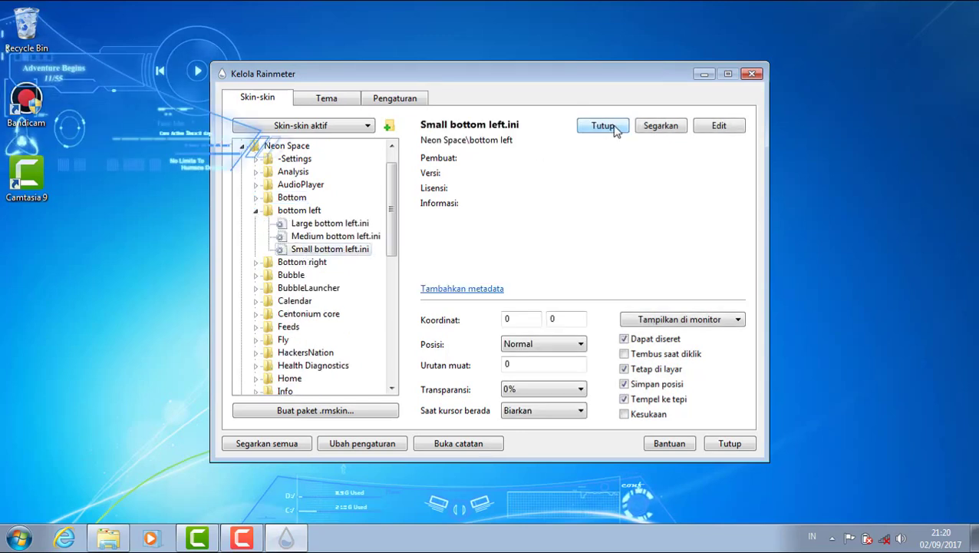
drag(178, 135, 131, 485)
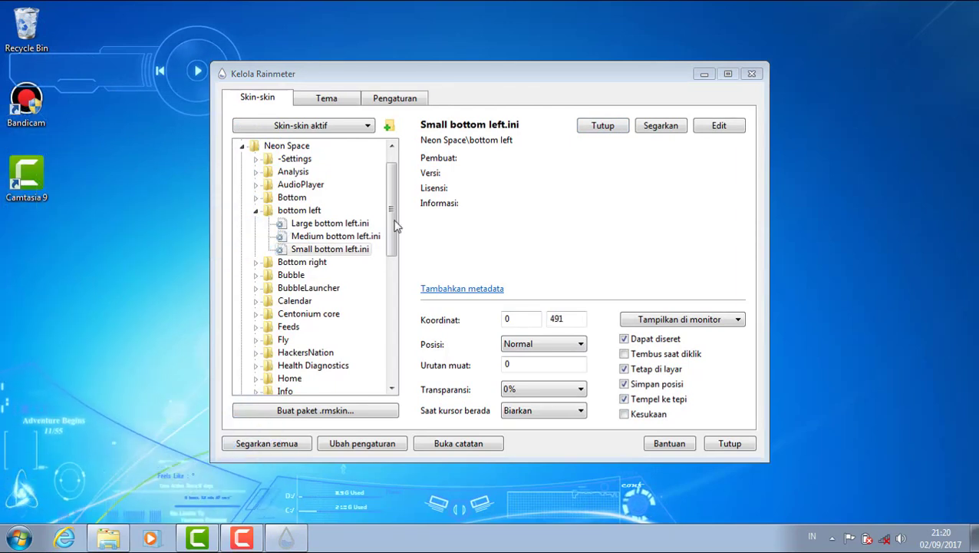
click(257, 212)
- Load Small bottom right.ini from the Bottom right folder and place it in the desktop's lower-right corner, at about 959, 491
click(258, 223)
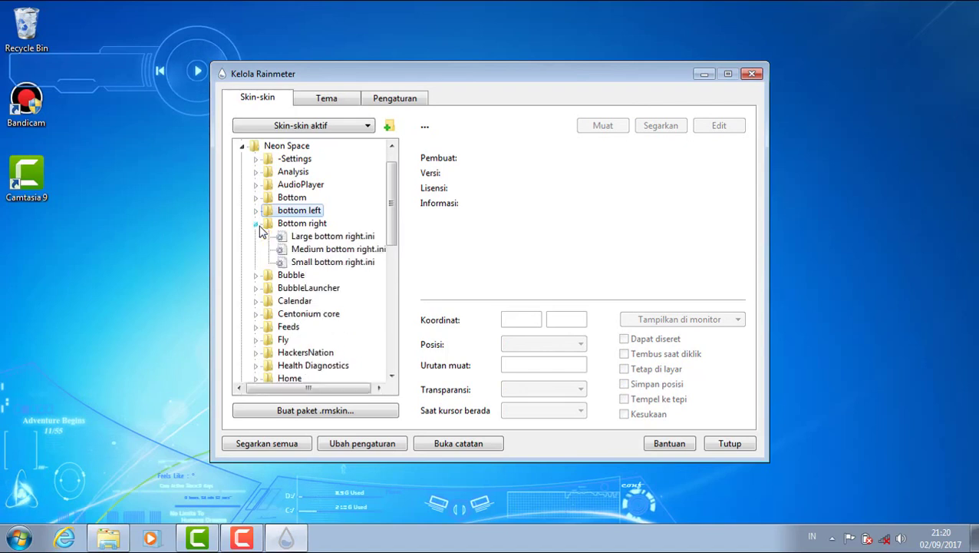
click(319, 262)
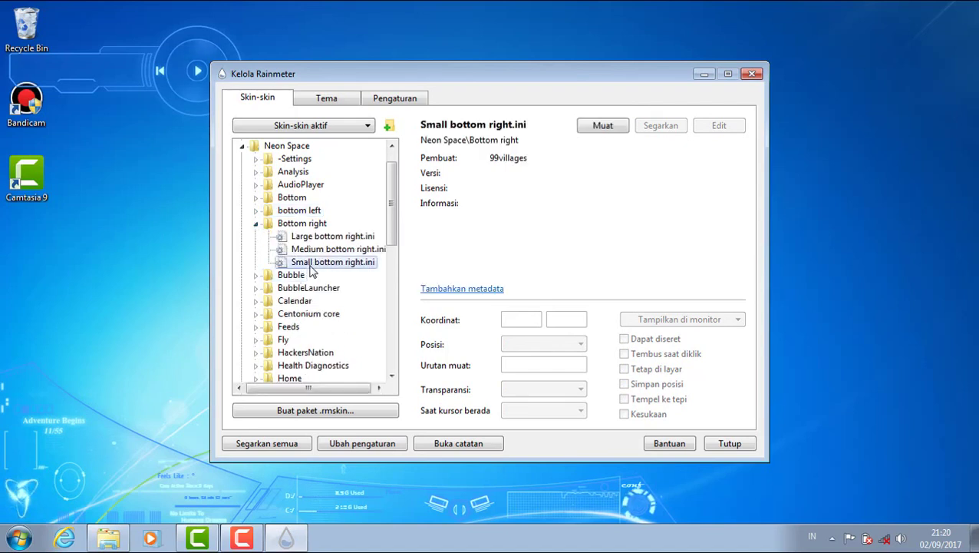
click(604, 127)
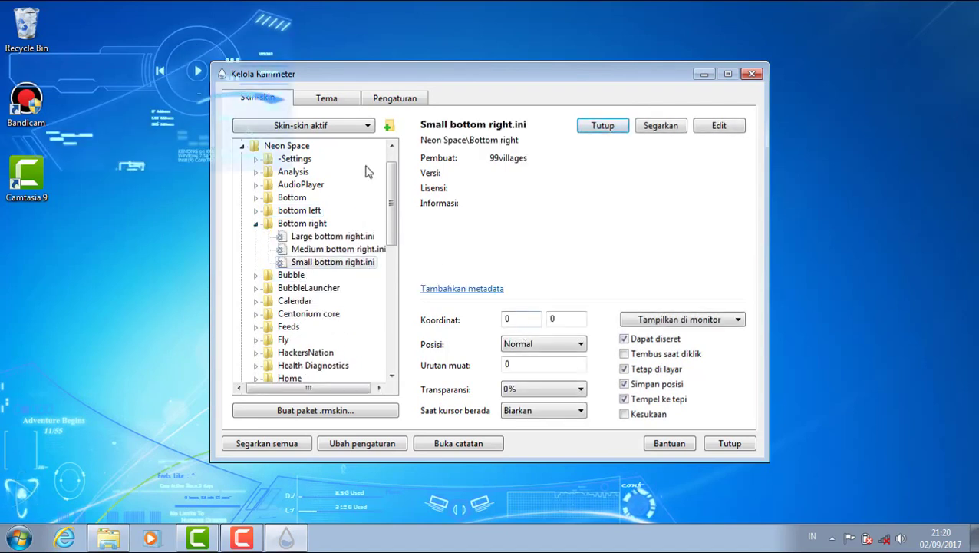
drag(247, 34, 944, 393)
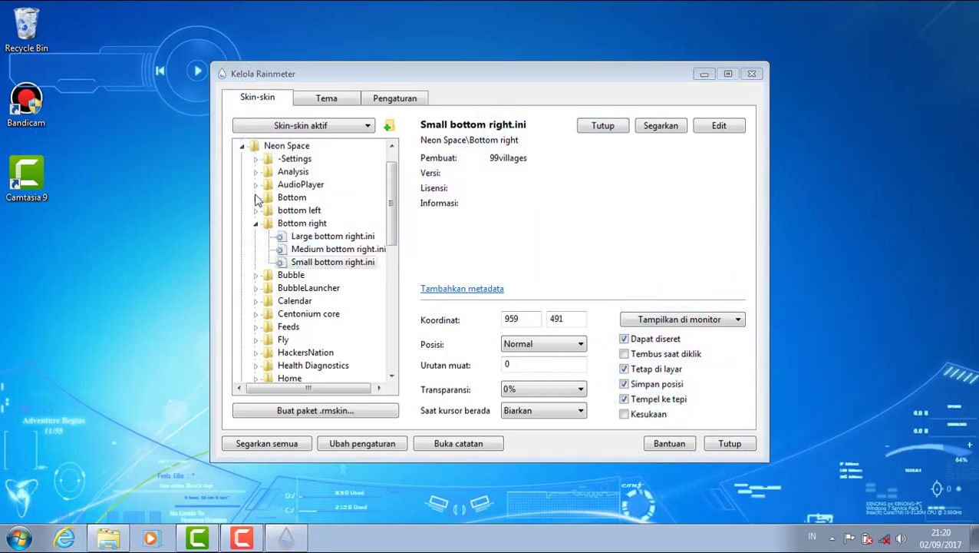
click(256, 223)
- Load Bubble.ini from the Neon Space Bubble folder
click(256, 237)
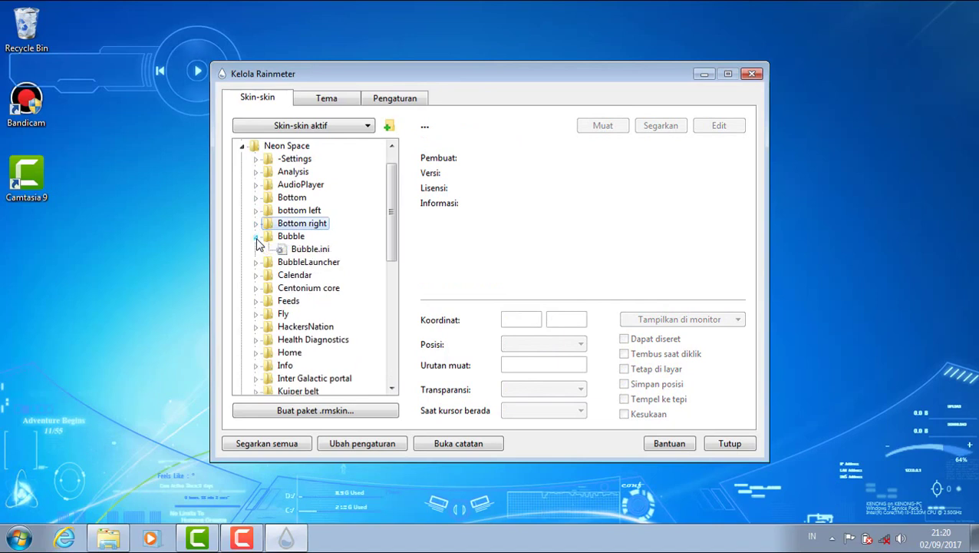
click(302, 249)
click(609, 127)
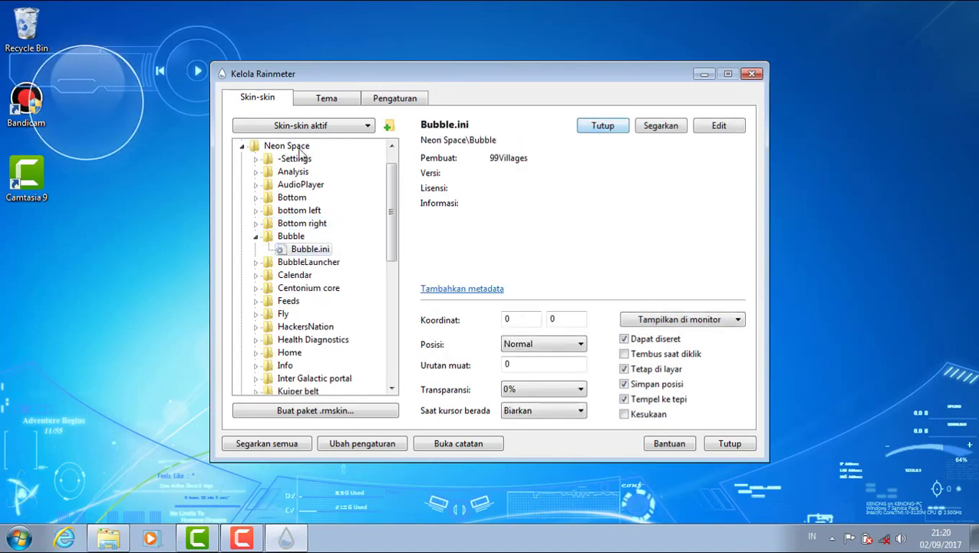
click(256, 236)
- Preview BubbleLauncher.ini from the Neon Space BubbleLauncher folder by loading and unloading it
click(255, 249)
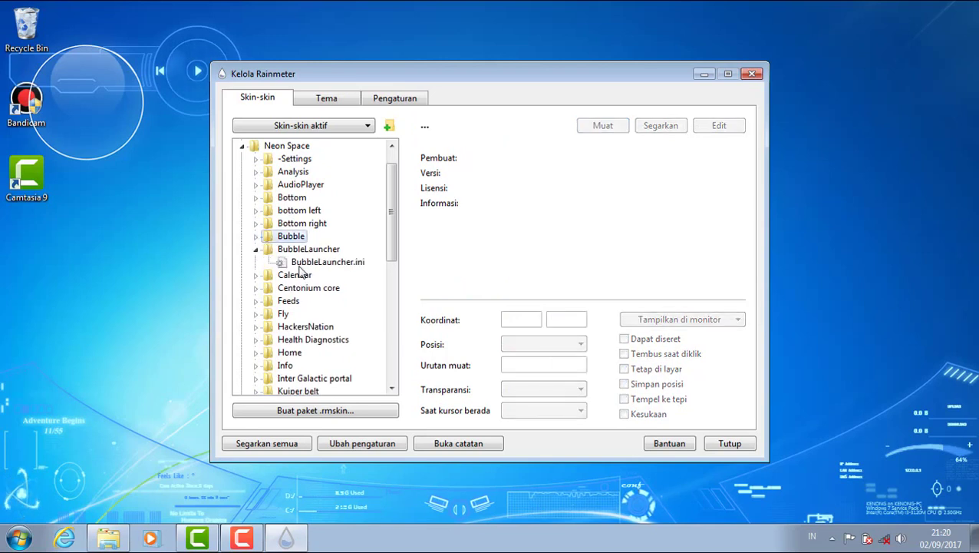
click(326, 262)
click(603, 128)
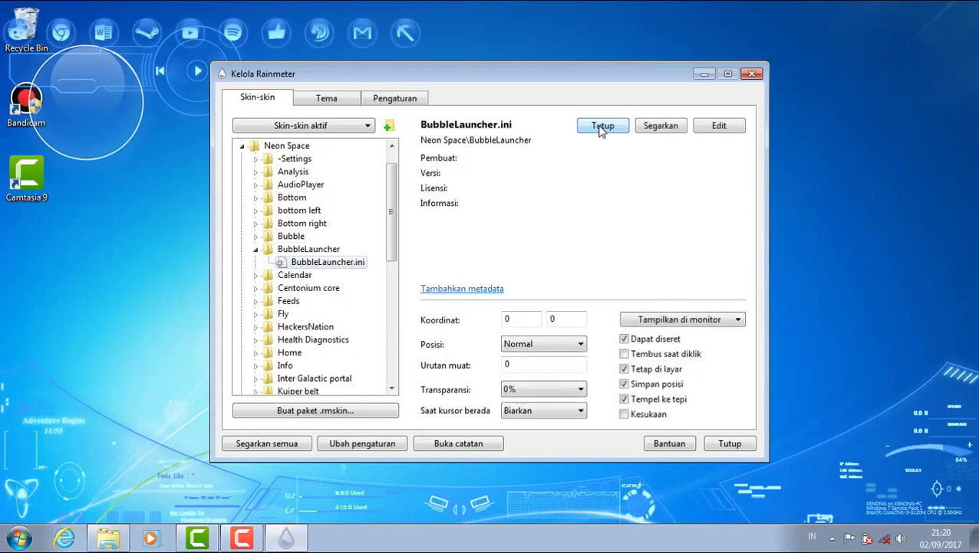
click(602, 128)
click(603, 129)
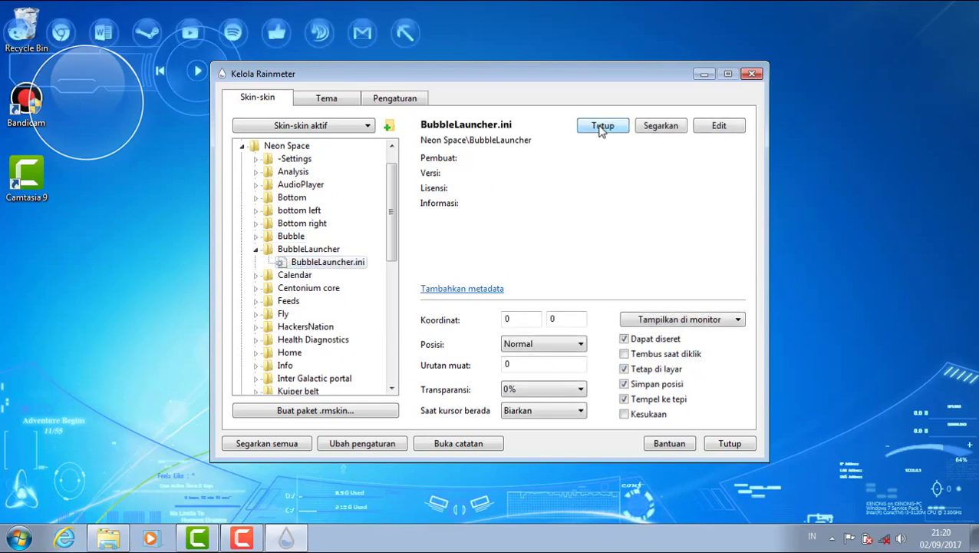
click(602, 128)
click(257, 250)
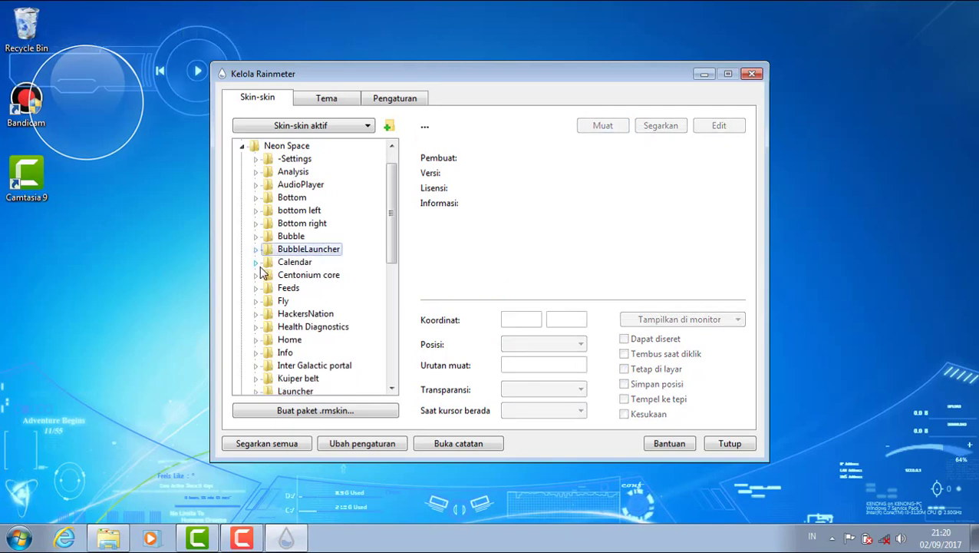
- Load Calendars.ini from the Neon Space Calendar folder
click(257, 263)
click(306, 275)
click(314, 288)
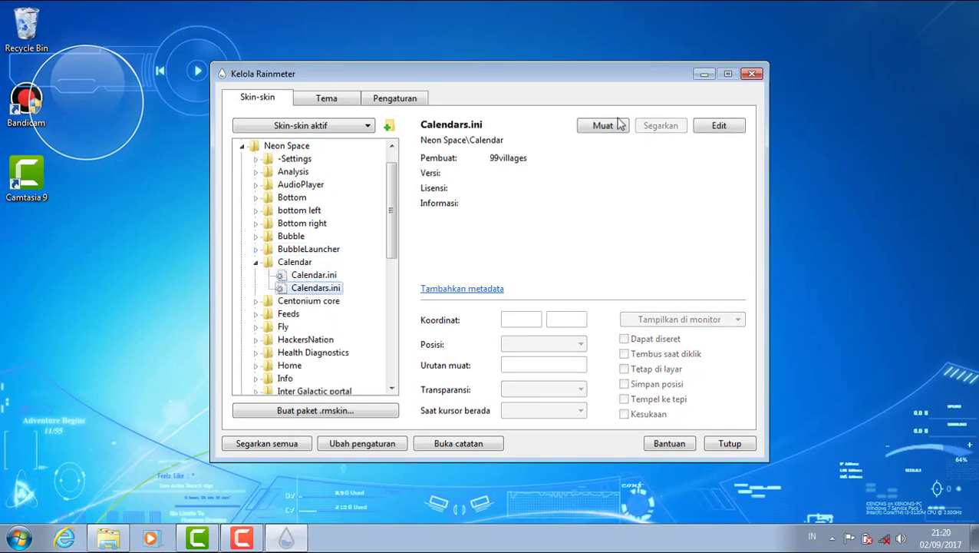
click(602, 126)
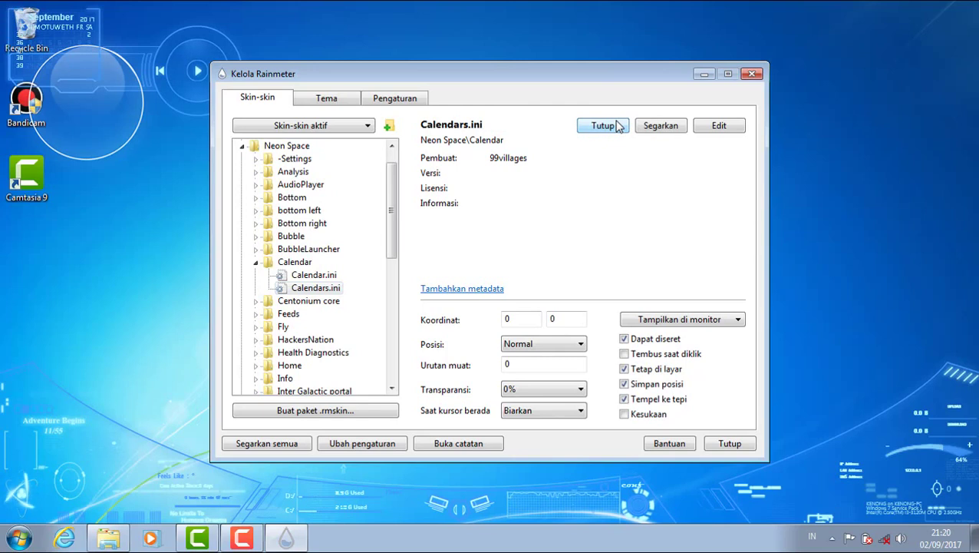
- Switch the calendar skin to Calendar.ini and move it to the desktop's left area below the Camtasia 9 icon, at about 62, 309
click(314, 274)
click(602, 127)
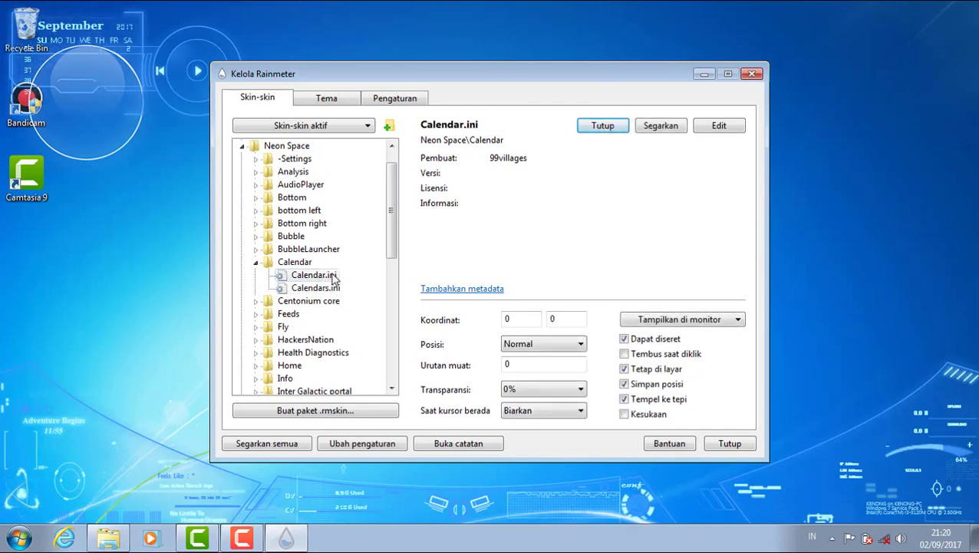
drag(127, 33, 168, 247)
- Switch the repositioned calendar skin back to the Calendars.ini variant and collapse the Calendar folder
click(309, 289)
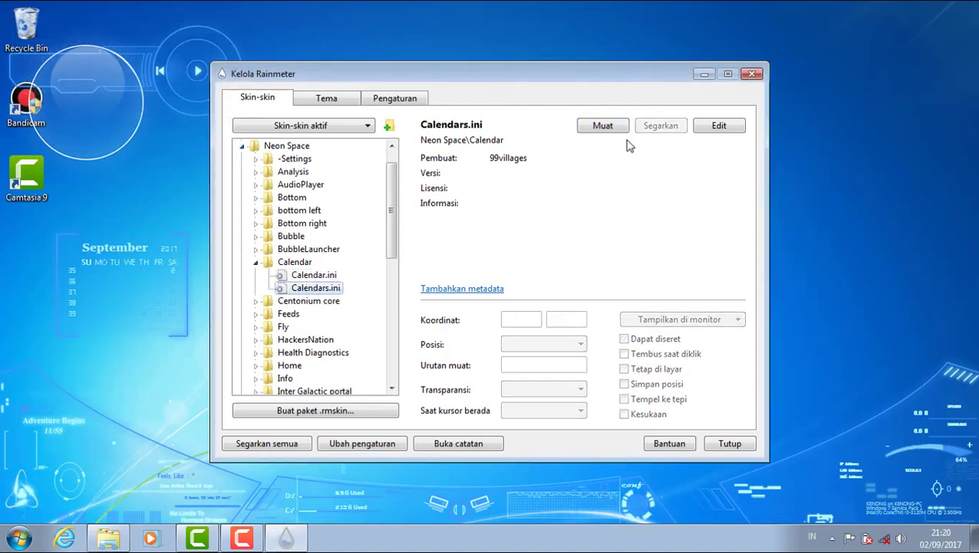
click(596, 125)
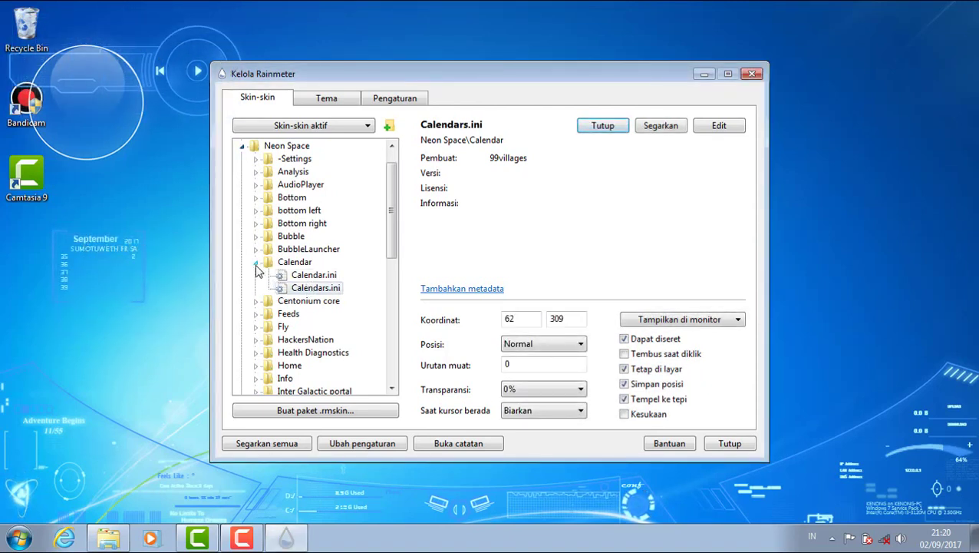
click(256, 263)
- Load Centonium core.ini from the Neon Space Centonium core folder and collapse the folder
click(255, 274)
click(299, 288)
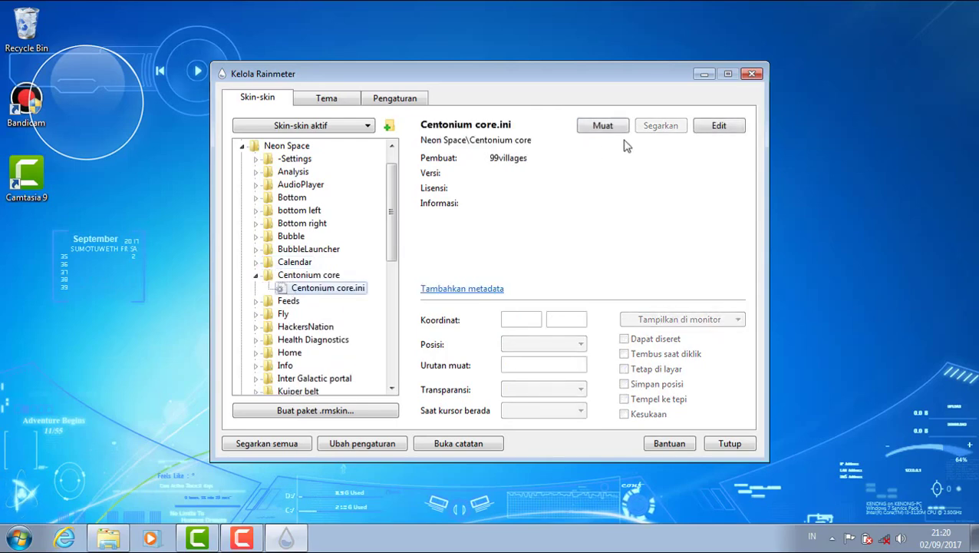
click(605, 127)
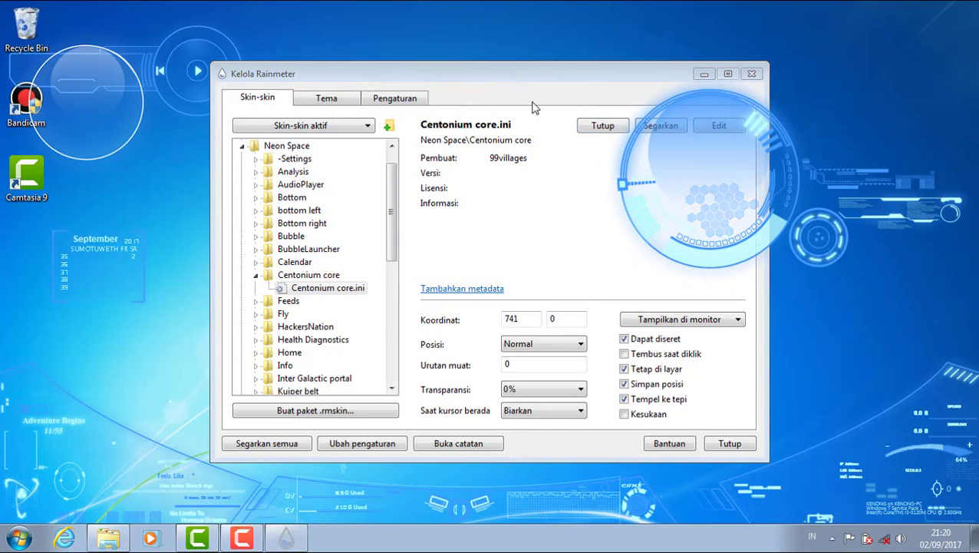
click(257, 275)
- Preview FeedsS.ini from the Neon Space Feeds folder by loading and unloading it
click(257, 287)
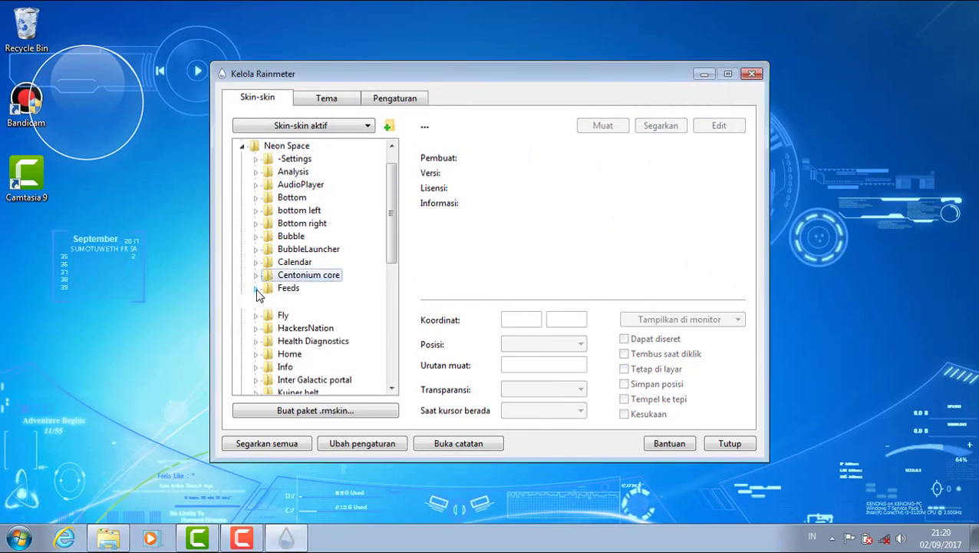
click(310, 326)
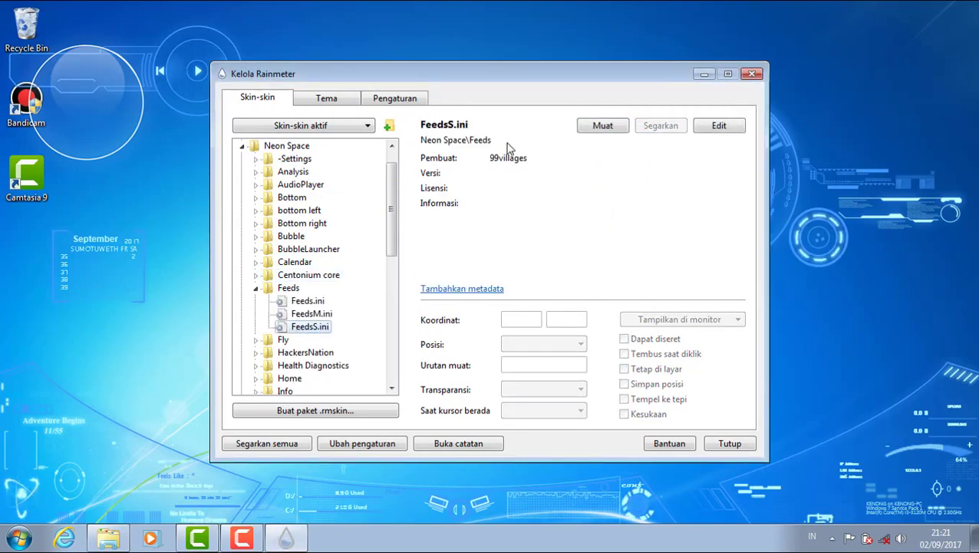
click(603, 126)
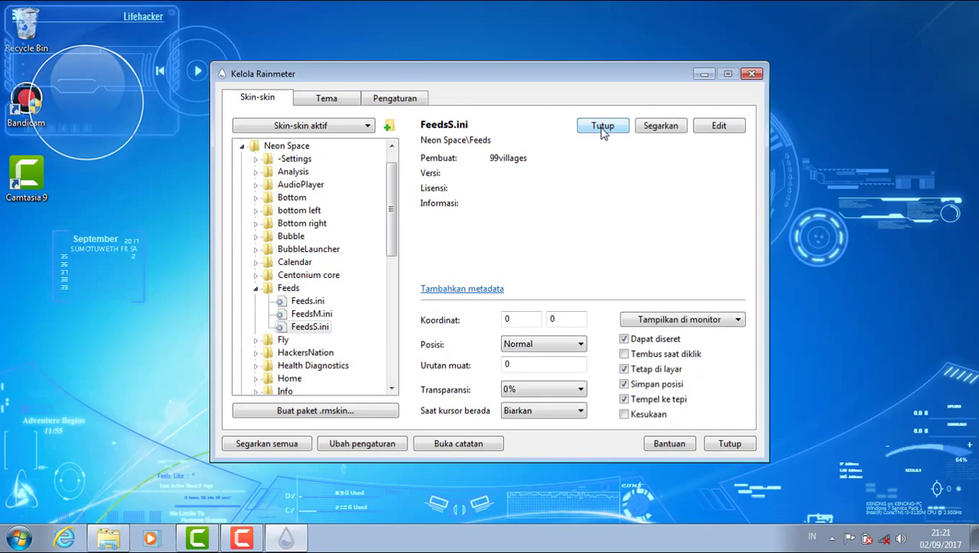
click(603, 129)
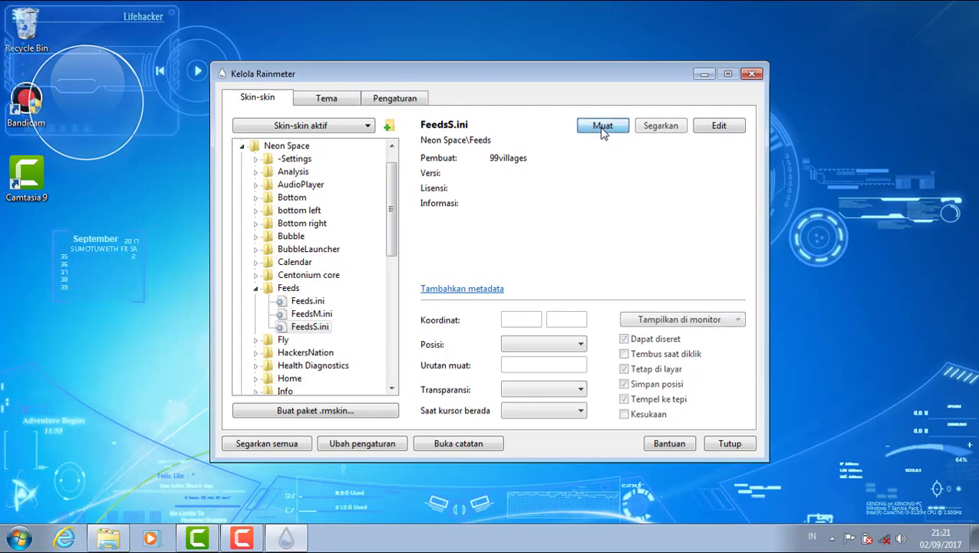
click(256, 287)
- Load Radar.ini from the Neon Space Fly folder and collapse the folder
click(257, 300)
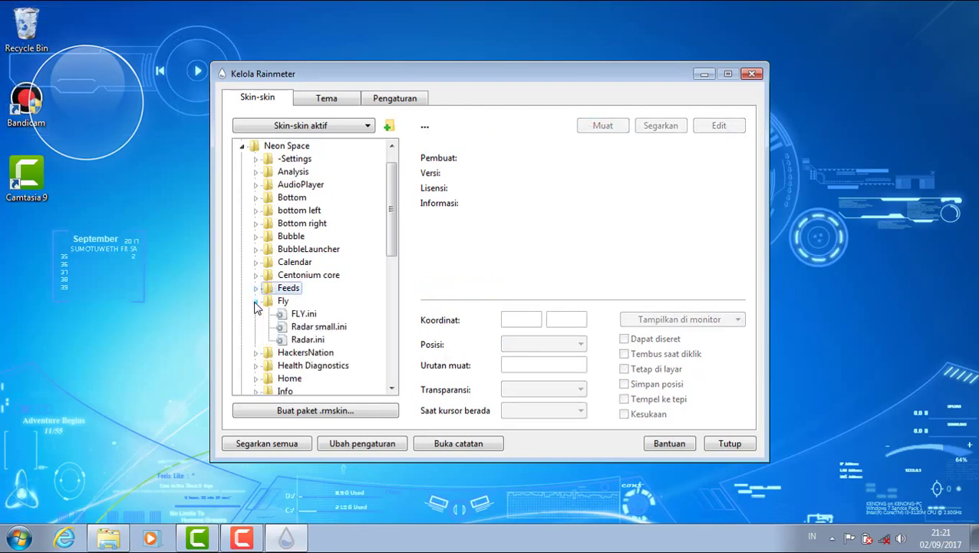
click(304, 314)
click(308, 340)
click(603, 127)
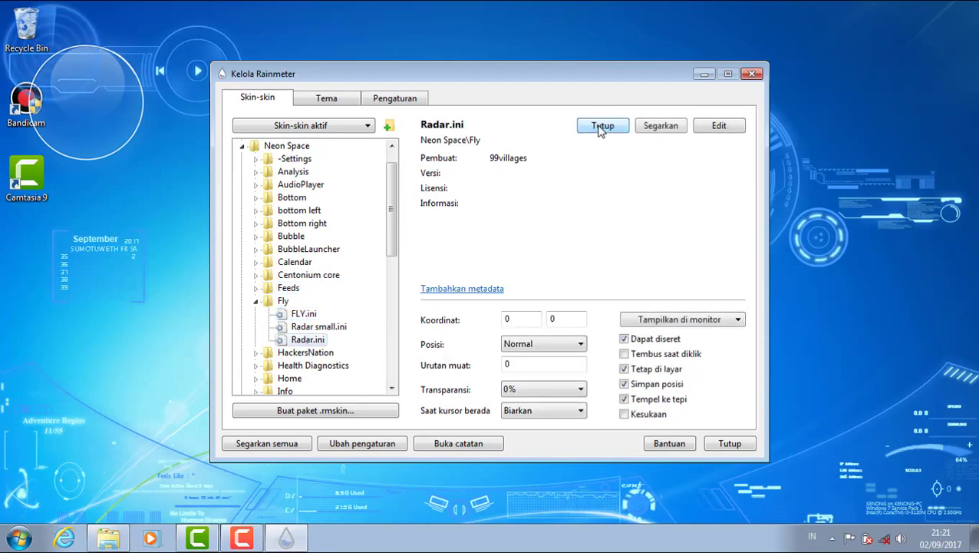
click(256, 301)
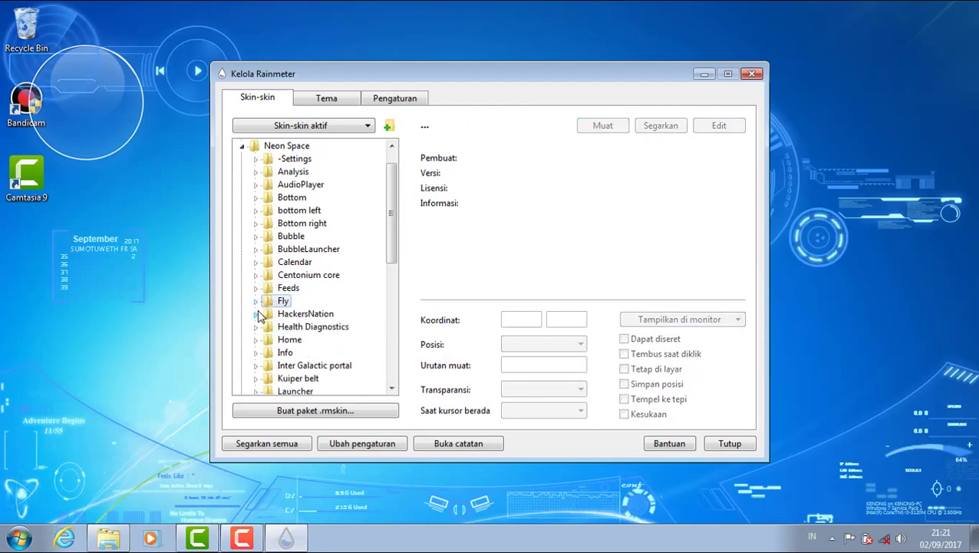
- Load HackersNationS.ini from the Neon Space HackersNation folder and collapse the folder
click(257, 314)
click(323, 339)
click(603, 127)
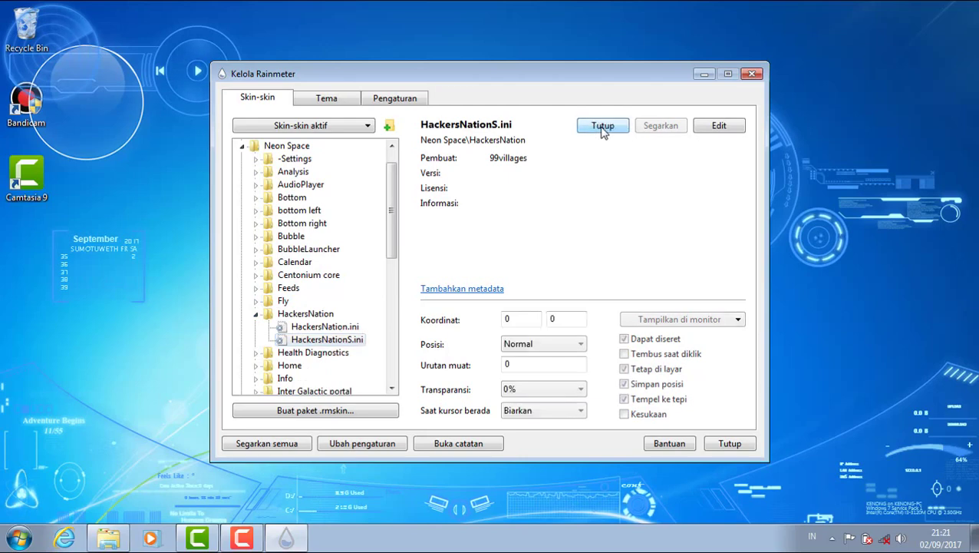
click(256, 314)
- Preview Health DiagnosticsS.ini from the Neon Space Health Diagnostics folder by loading and unloading it
click(257, 327)
click(322, 365)
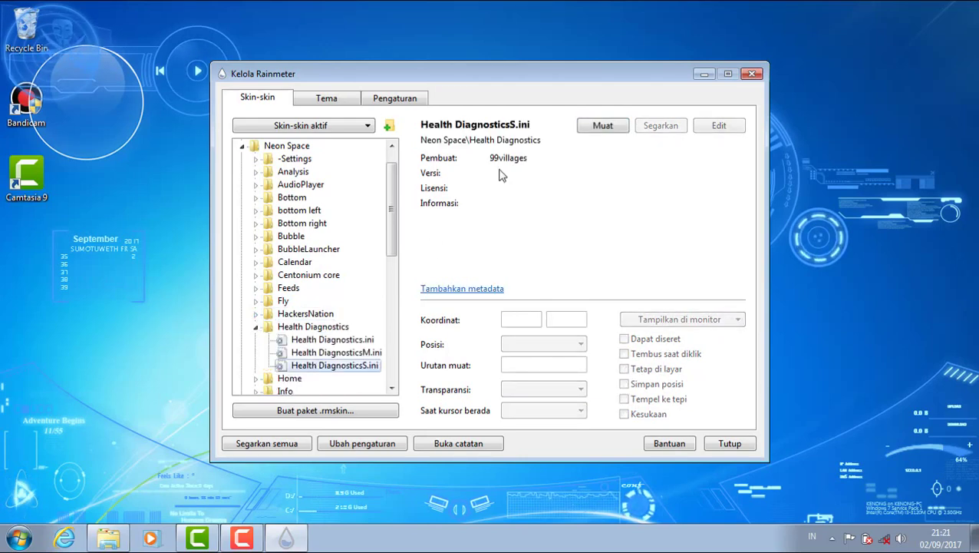
click(585, 128)
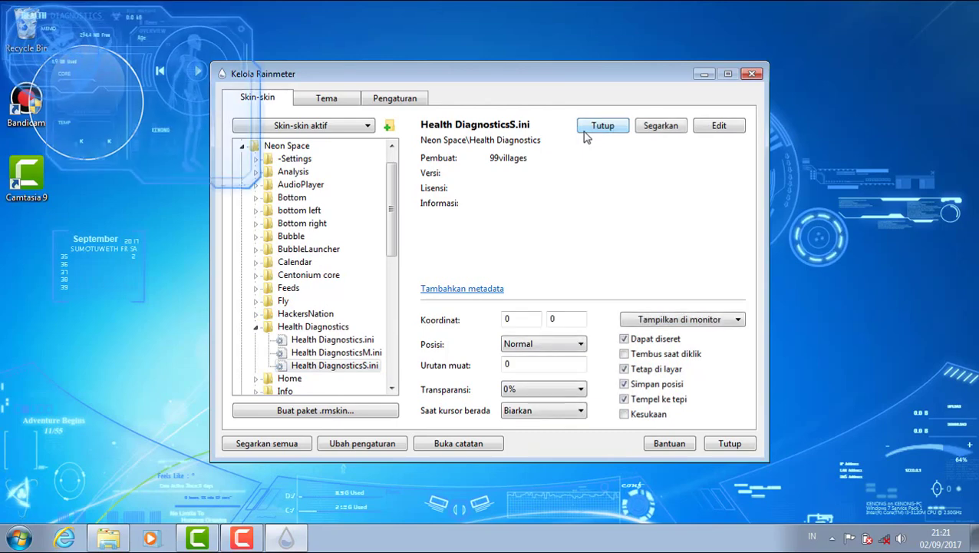
click(585, 131)
click(256, 327)
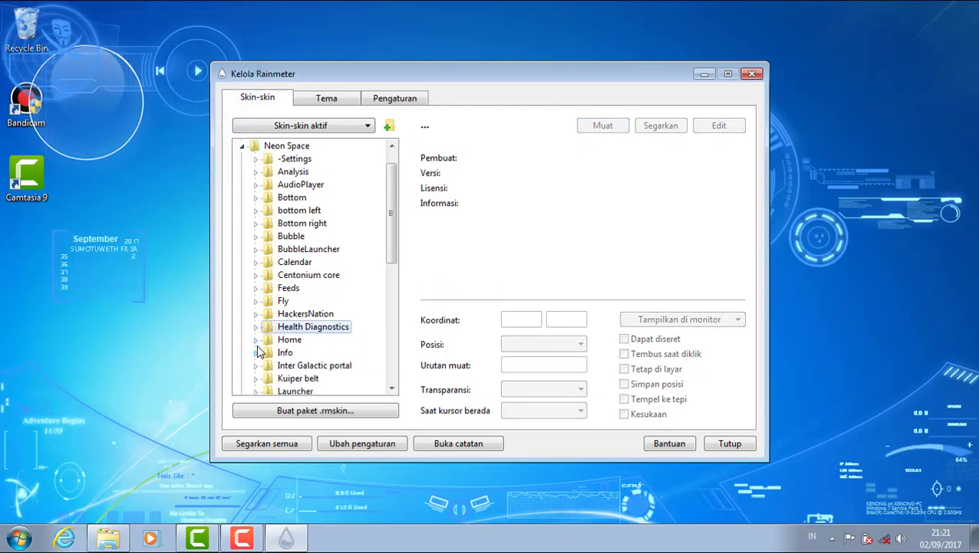
- Preview InterGalactic Portal.ini from the Neon Space Inter Galactic portal folder by loading and unloading it
scroll(399, 254, down, 4)
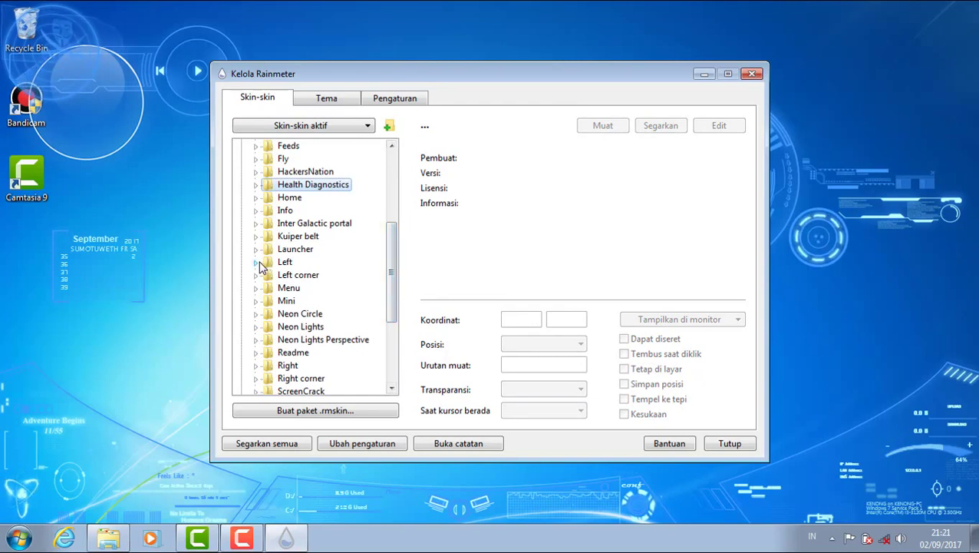
click(275, 223)
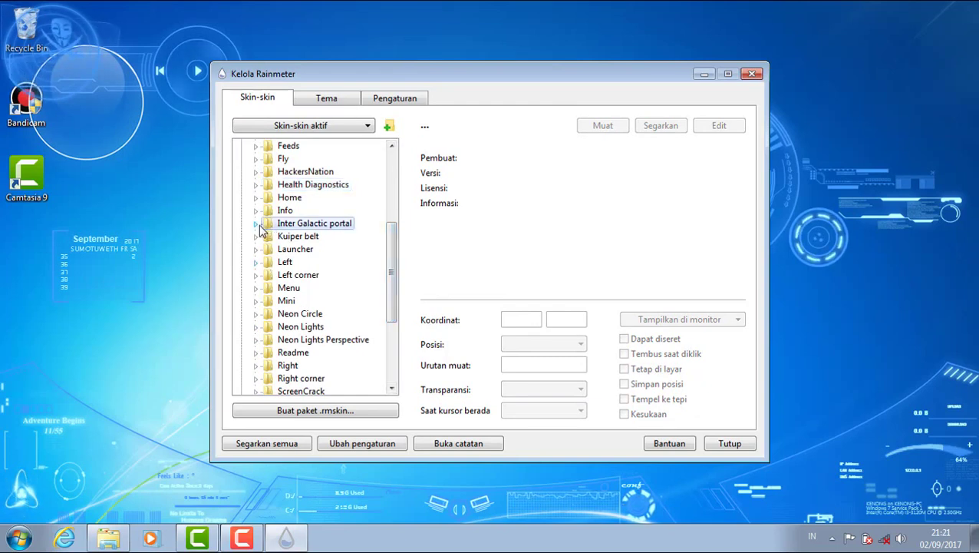
click(256, 223)
click(300, 257)
click(593, 128)
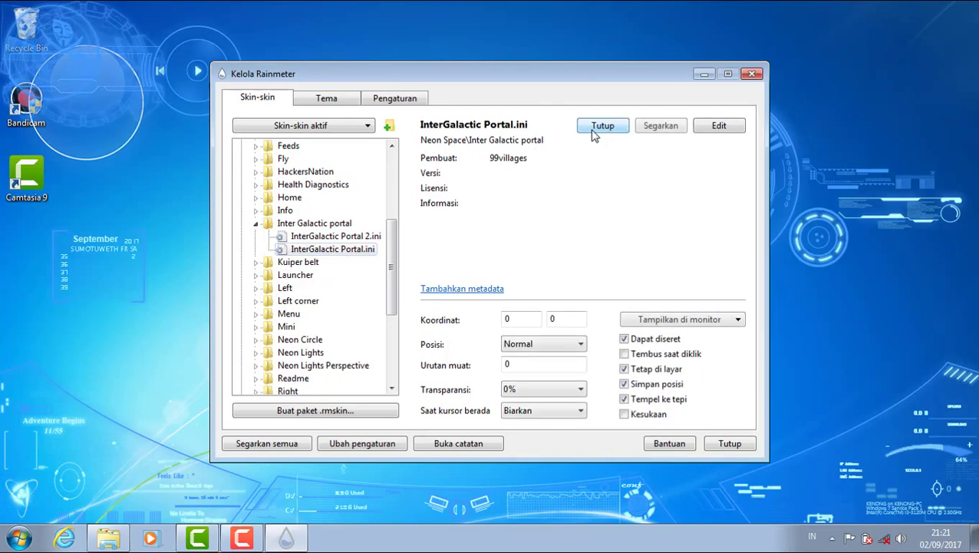
click(593, 130)
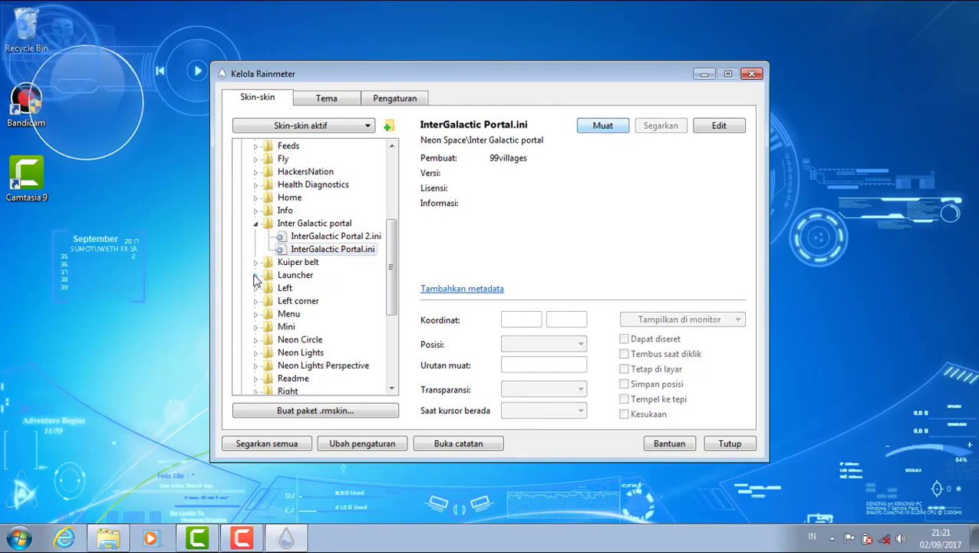
click(256, 224)
- Load Kuiper belt small.ini from the Neon Space Kuiper belt folder and collapse the folder
click(255, 237)
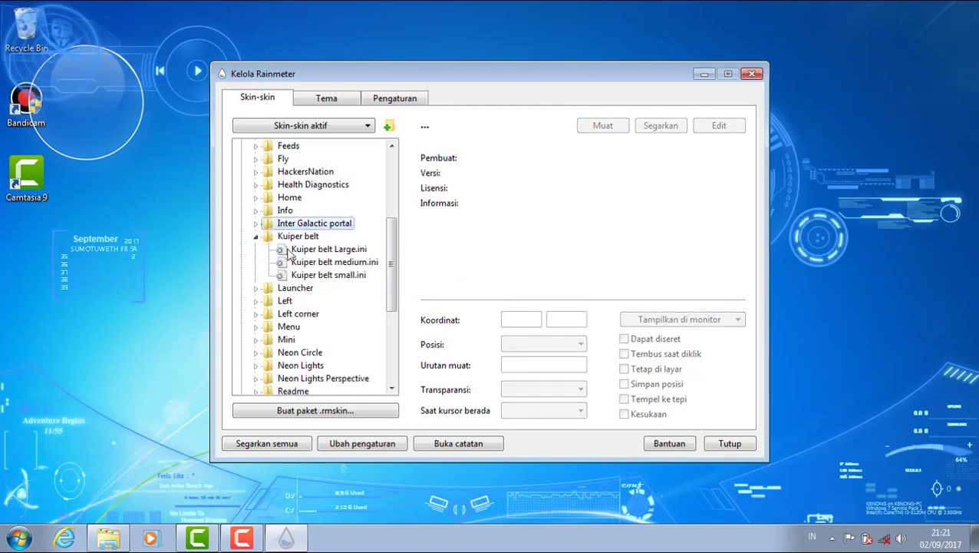
click(315, 274)
click(602, 131)
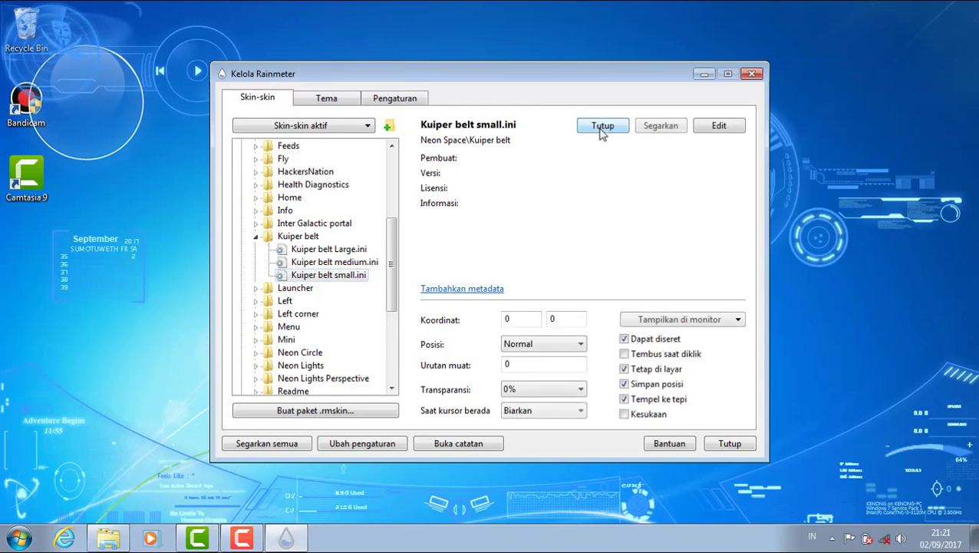
click(257, 237)
- Move the bubble, audio player and radar skins from the desktop's upper-left area down below the Camtasia 9 icon
drag(106, 86, 123, 305)
drag(129, 64, 94, 376)
drag(73, 65, 37, 260)
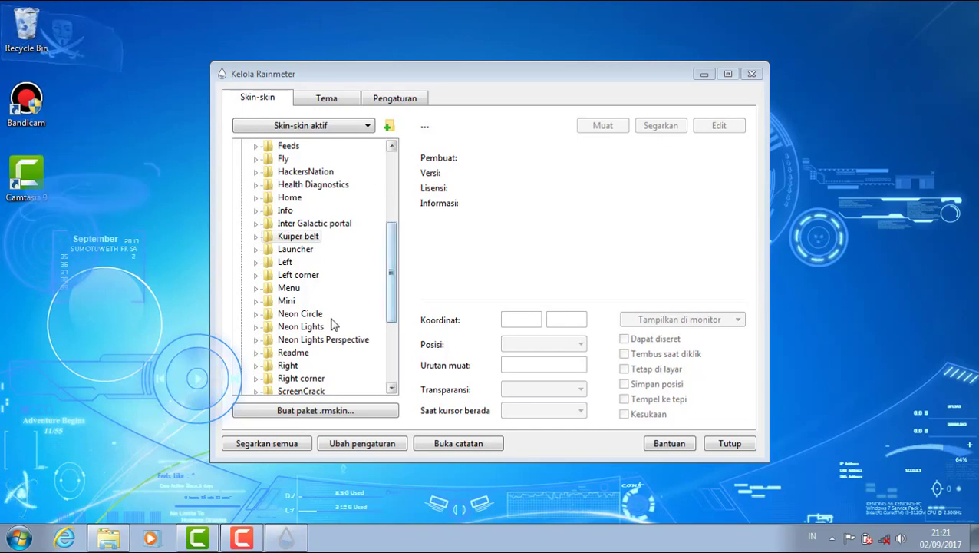
- Preview Small Launchers.ini from the Neon Space Launcher folder by loading and unloading it
click(256, 249)
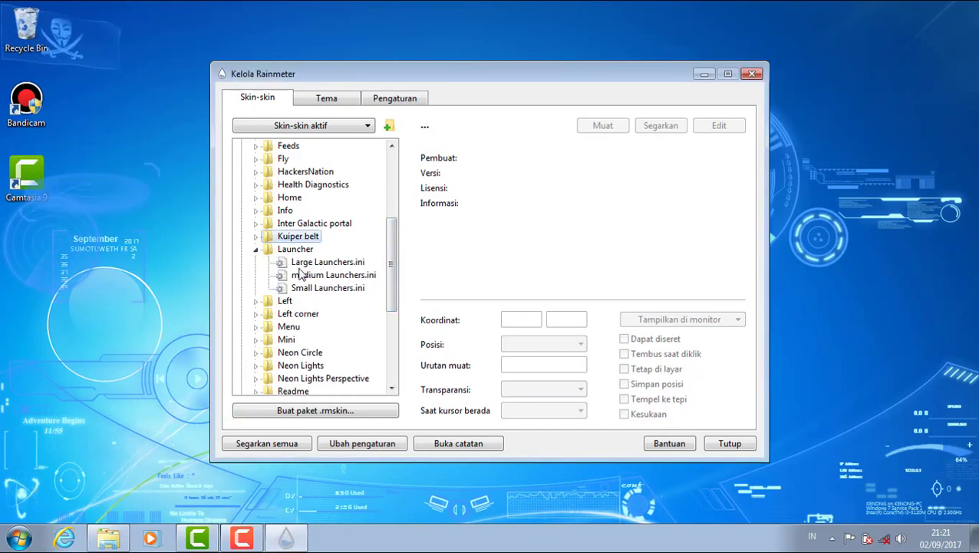
click(327, 287)
click(602, 127)
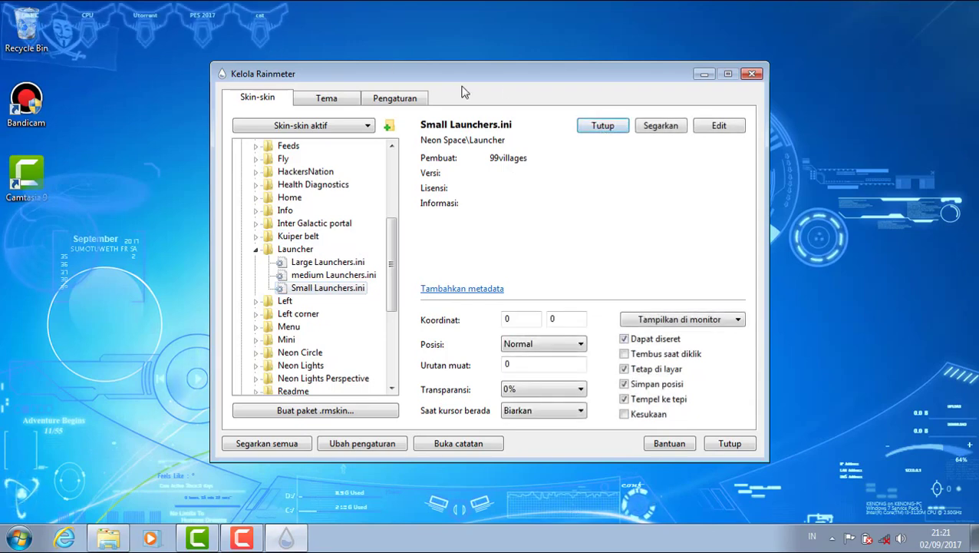
click(619, 126)
click(256, 248)
- Load Small top left.ini from the Neon Space Left folder and collapse the folder
click(256, 262)
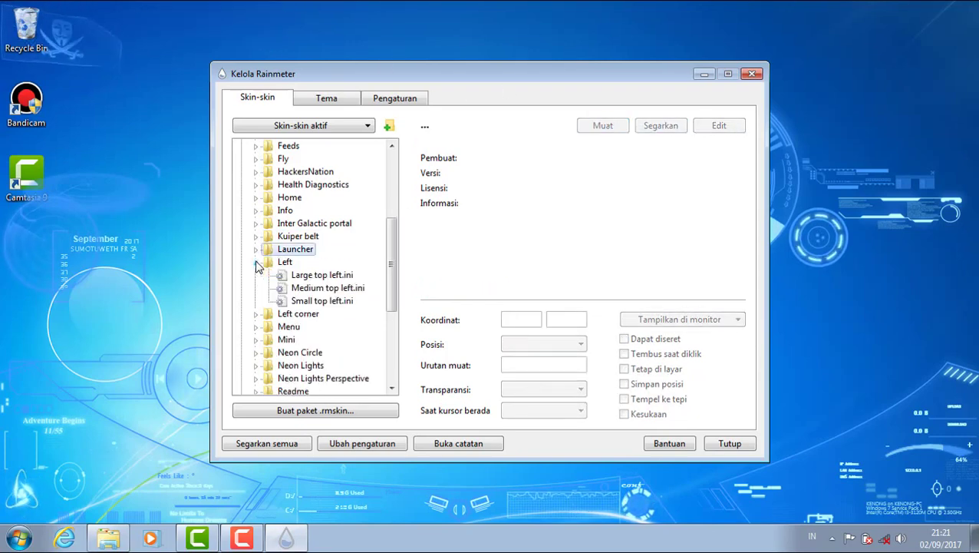
click(311, 300)
click(603, 125)
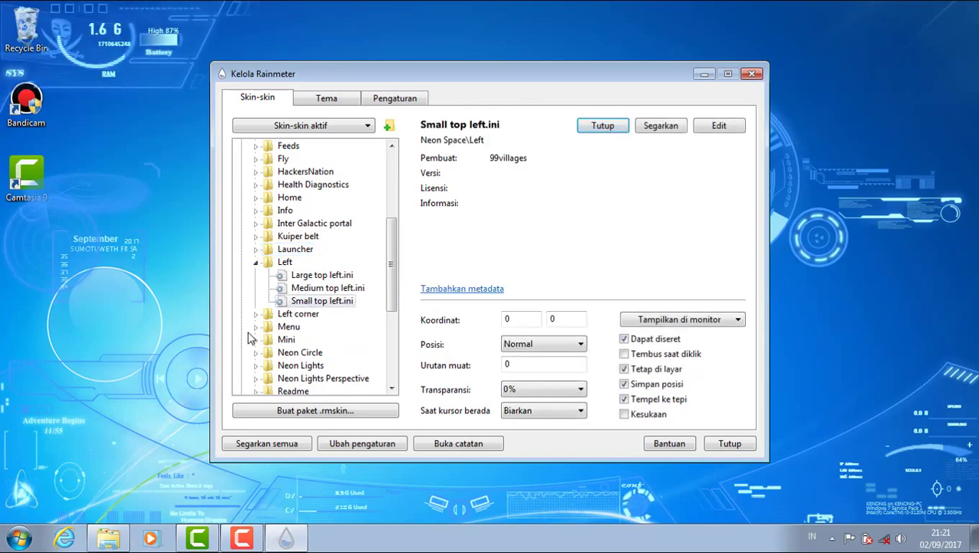
click(255, 262)
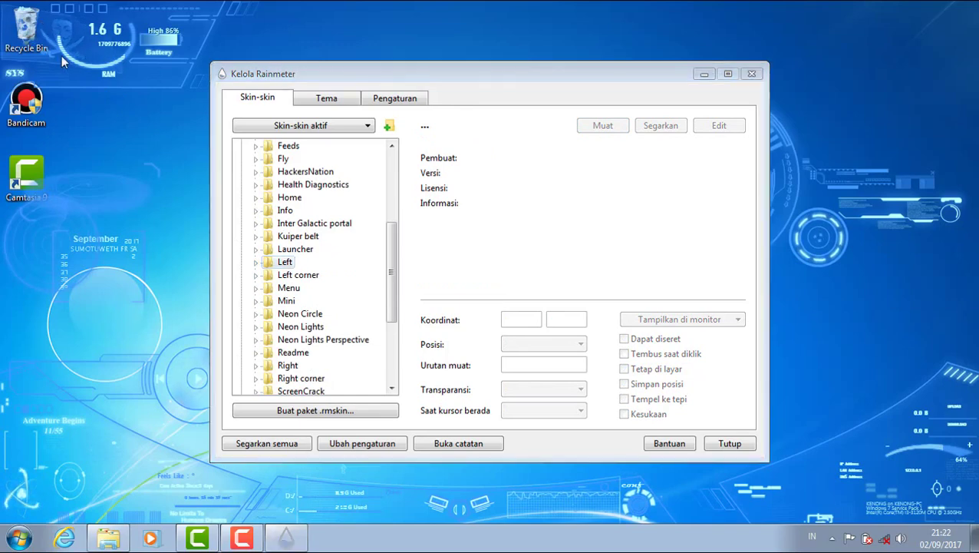
- Shift the Small top left skin aside, move the HackersNation flag skin to the desktop's upper middle, and return the first skin to its corner
drag(61, 55, 71, 76)
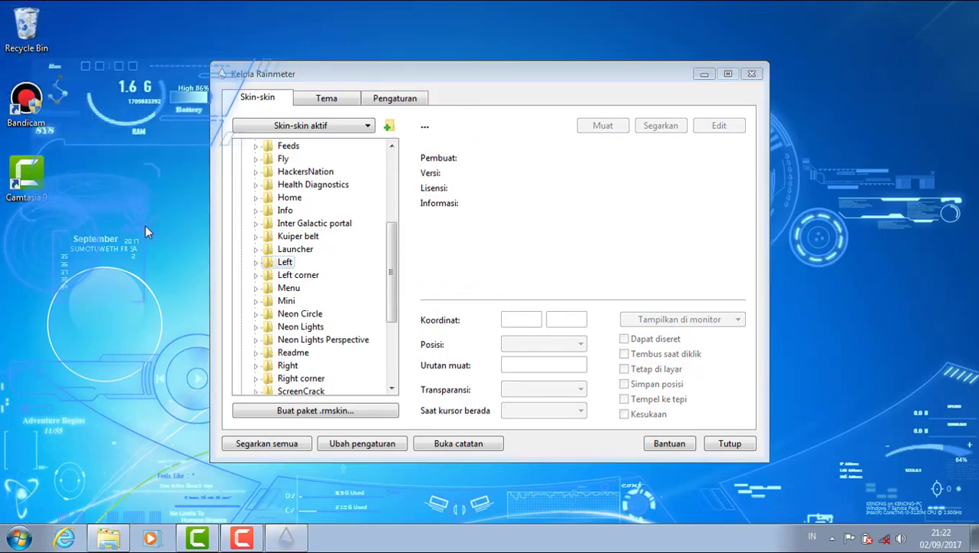
mouse_move(554, 6)
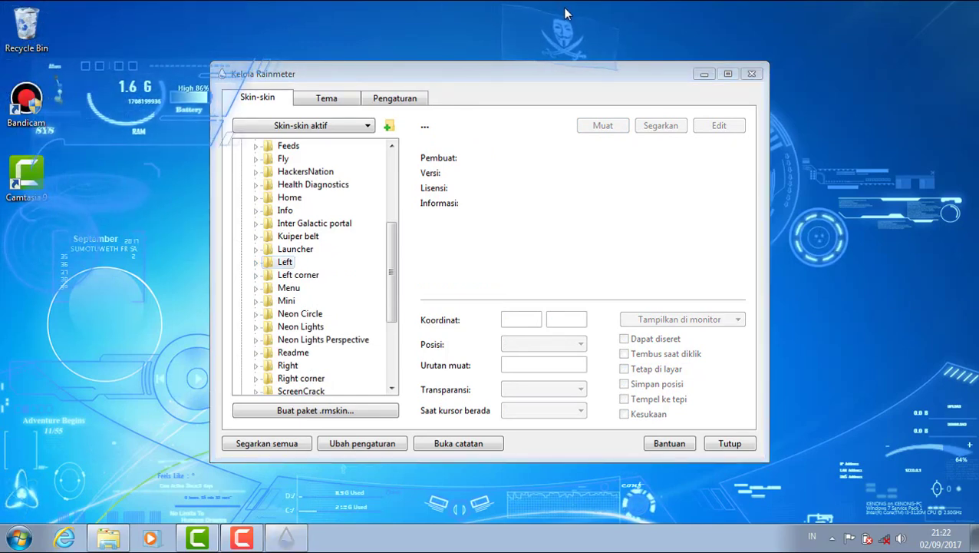
drag(160, 78, 160, 22)
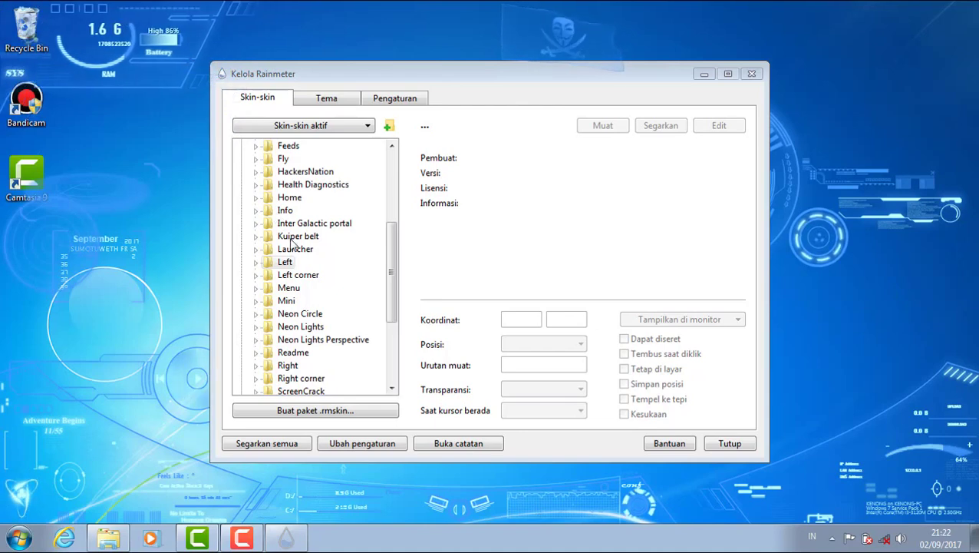
- Try the Medium top left.ini and Large top left.ini variants from the Left folder, and switch back to Small top left.ini
click(256, 262)
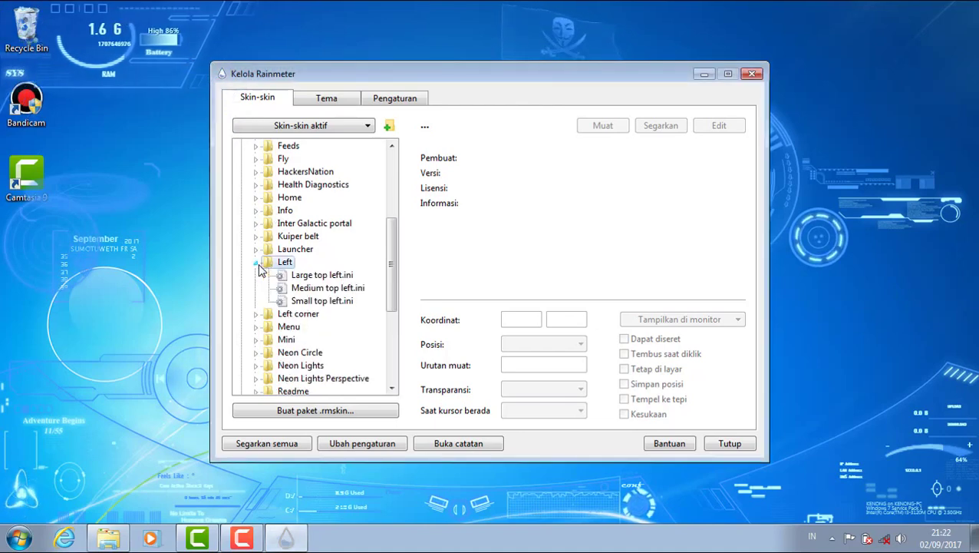
click(328, 289)
click(606, 126)
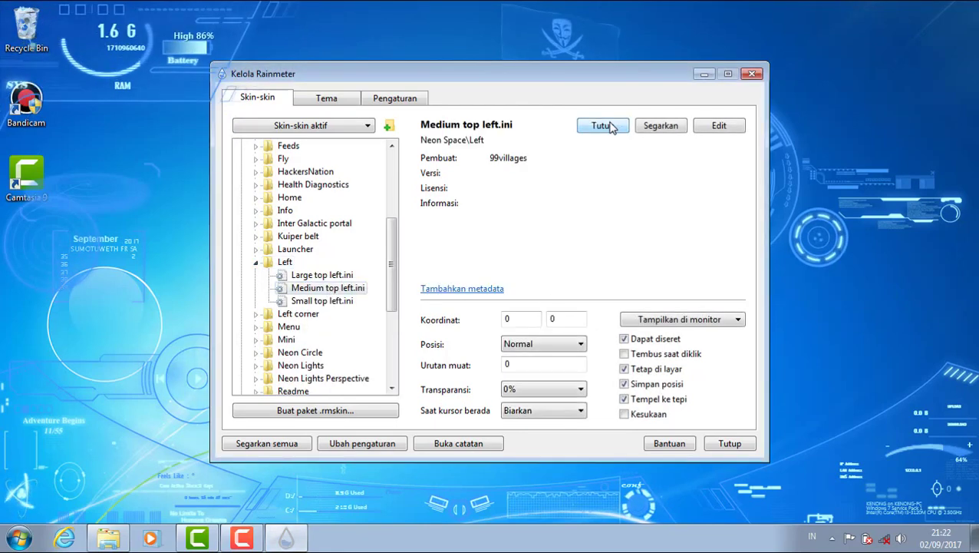
click(324, 274)
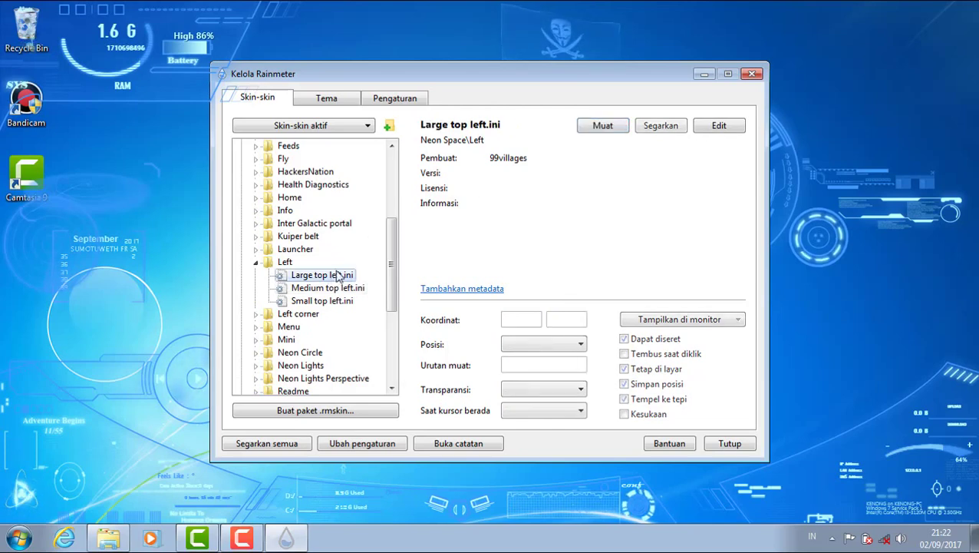
click(598, 125)
key(Down)
key(Down)
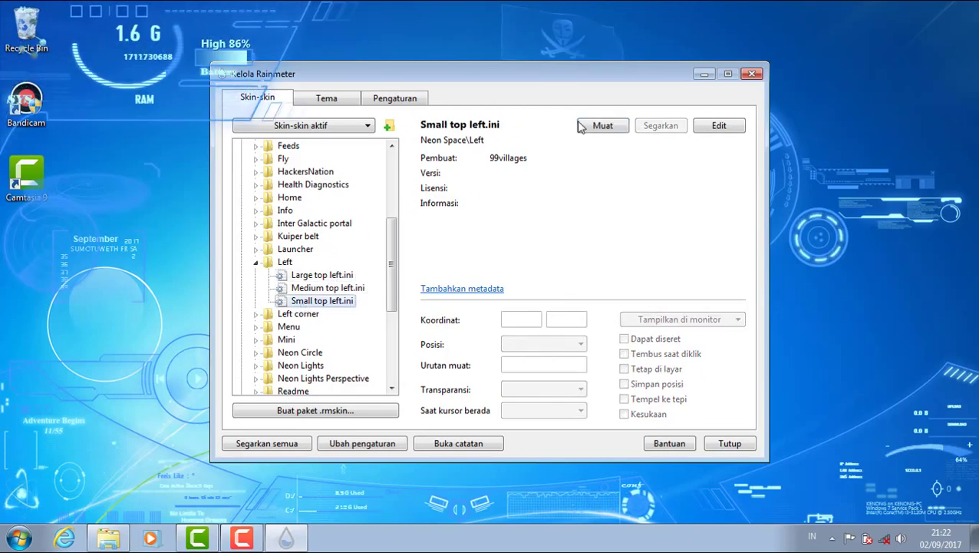
click(598, 126)
click(256, 263)
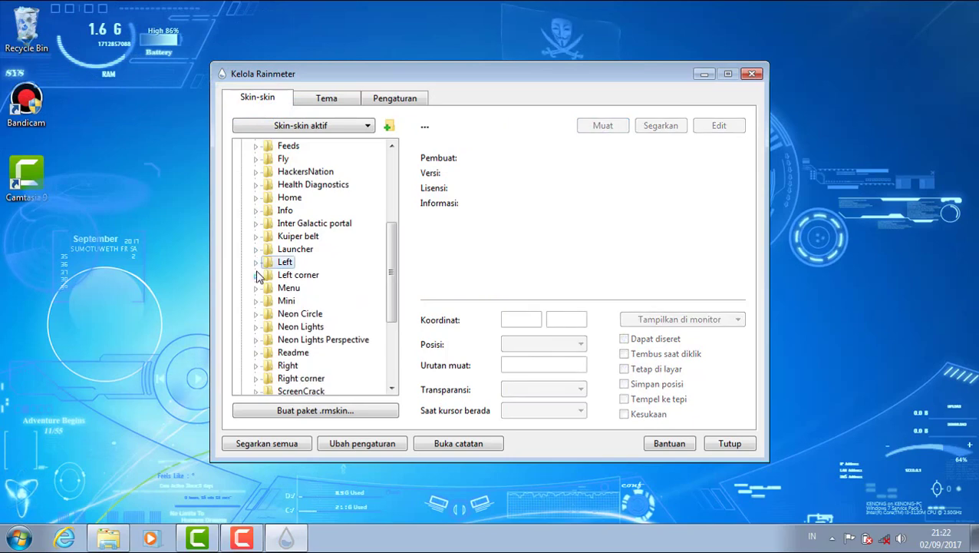
- Load Small left Bar.ini from the Neon Space Left corner folder and collapse the folder
click(256, 274)
click(319, 313)
click(592, 126)
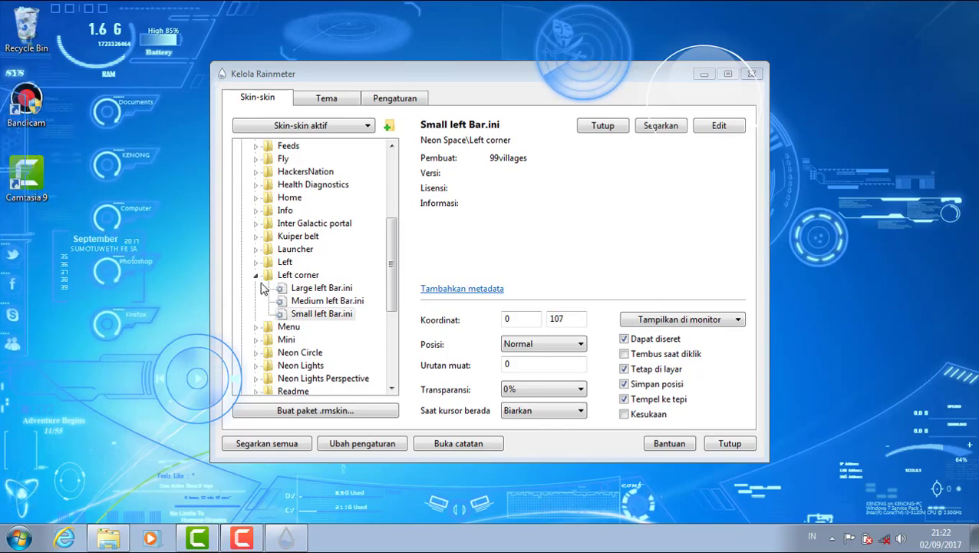
click(256, 276)
- Try Menu.ini from the Neon Space Menu folder, unload it again, and collapse the folder
click(257, 289)
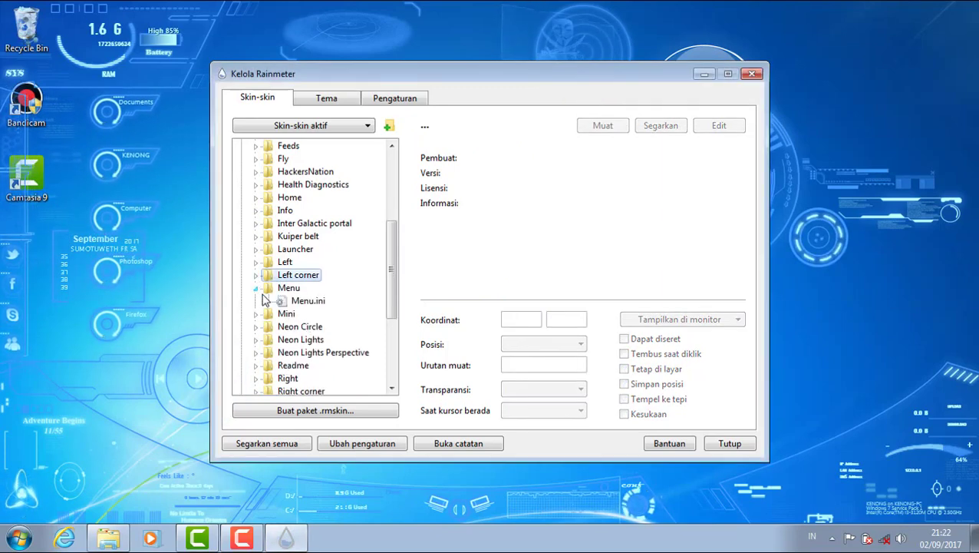
click(305, 301)
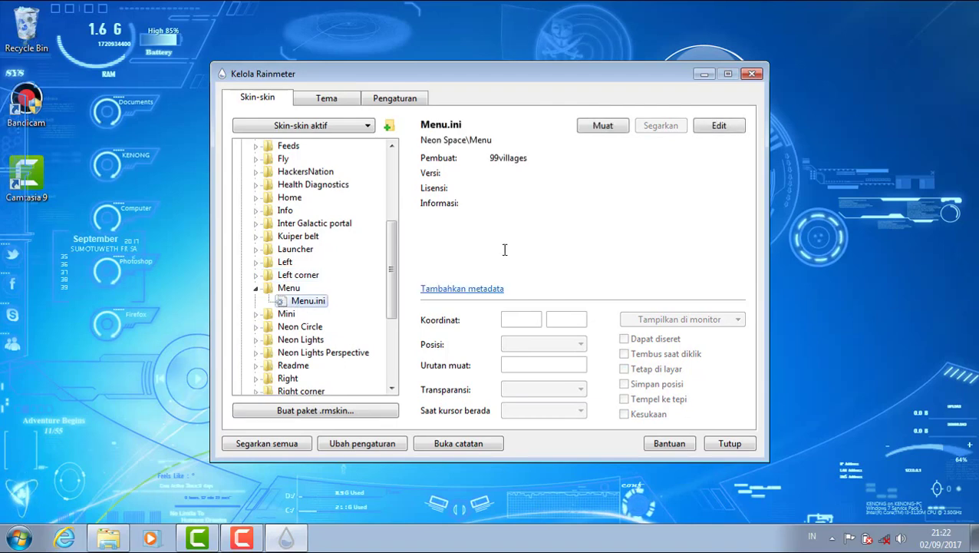
click(610, 129)
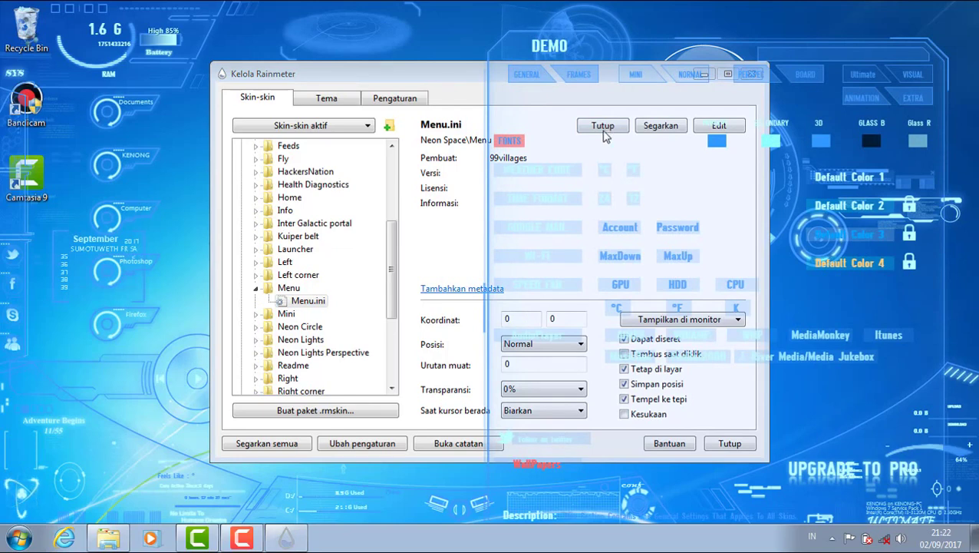
click(468, 209)
click(612, 125)
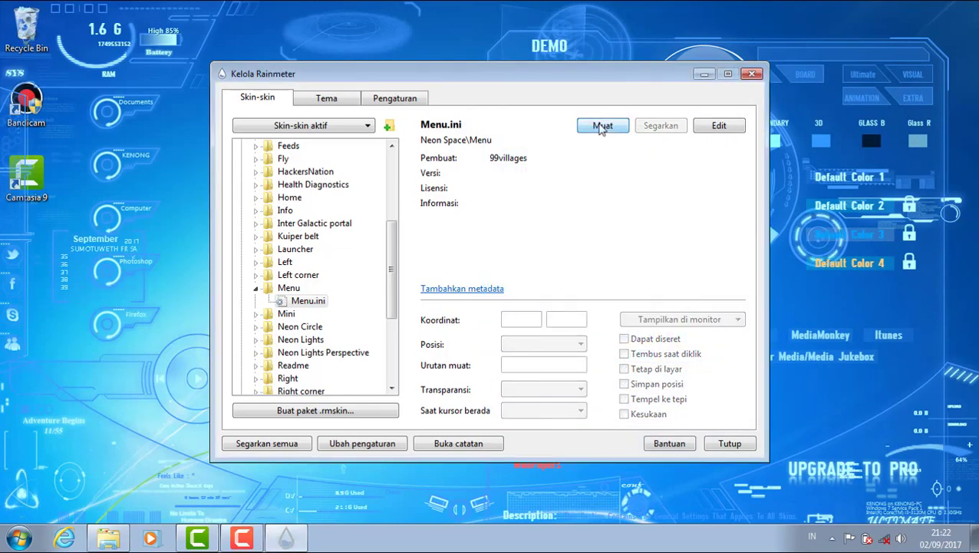
click(256, 288)
- Try CPU1-2S.ini from the Mini folder's CPU1-2 subfolder, unload it again, and collapse the subfolder
click(256, 301)
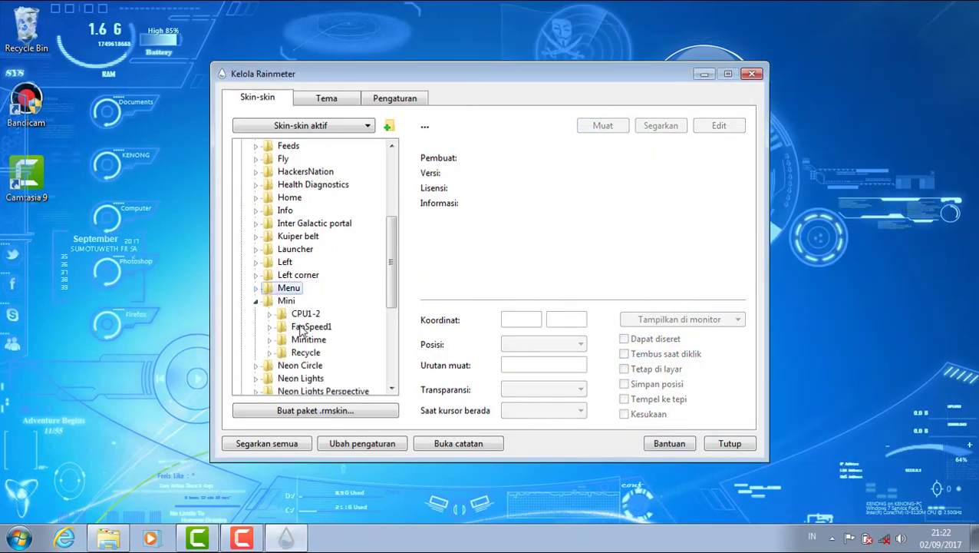
click(271, 314)
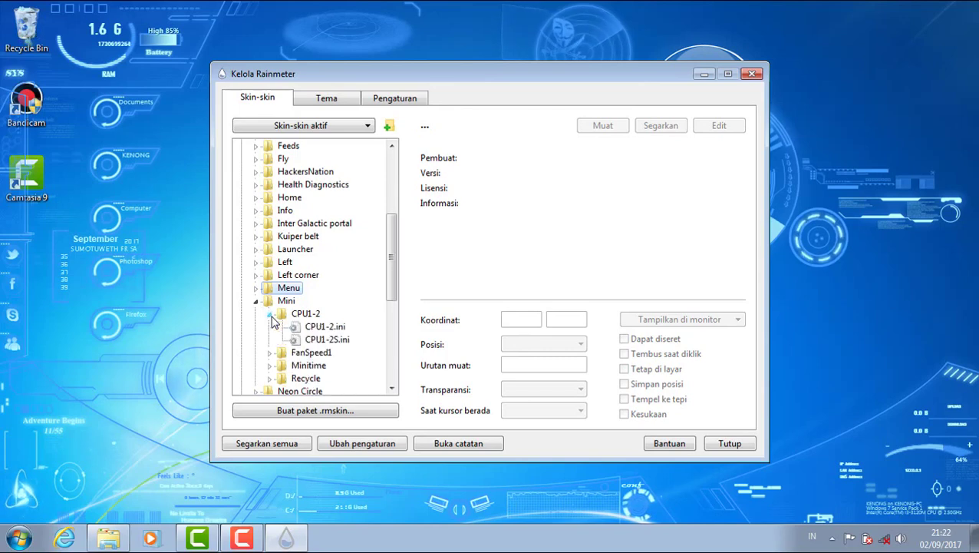
click(322, 340)
click(599, 129)
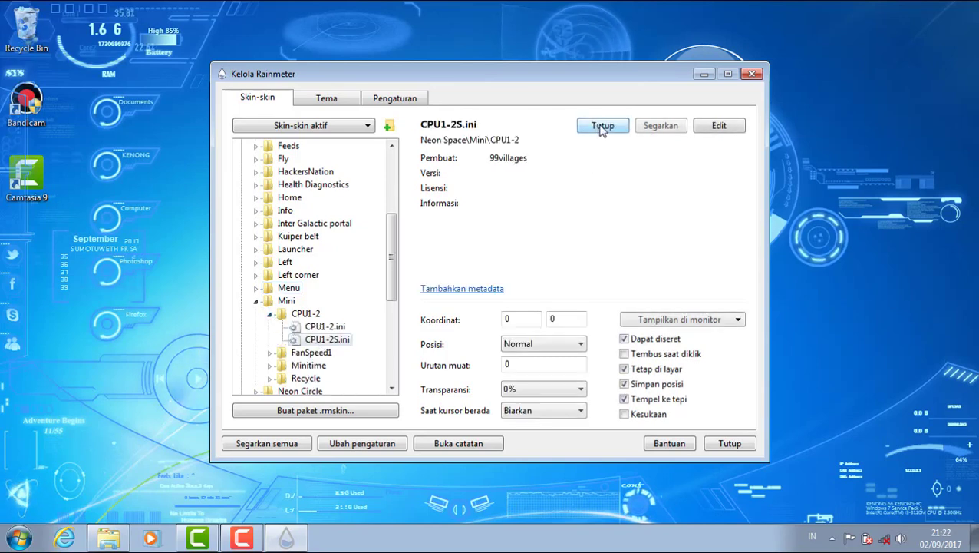
click(603, 127)
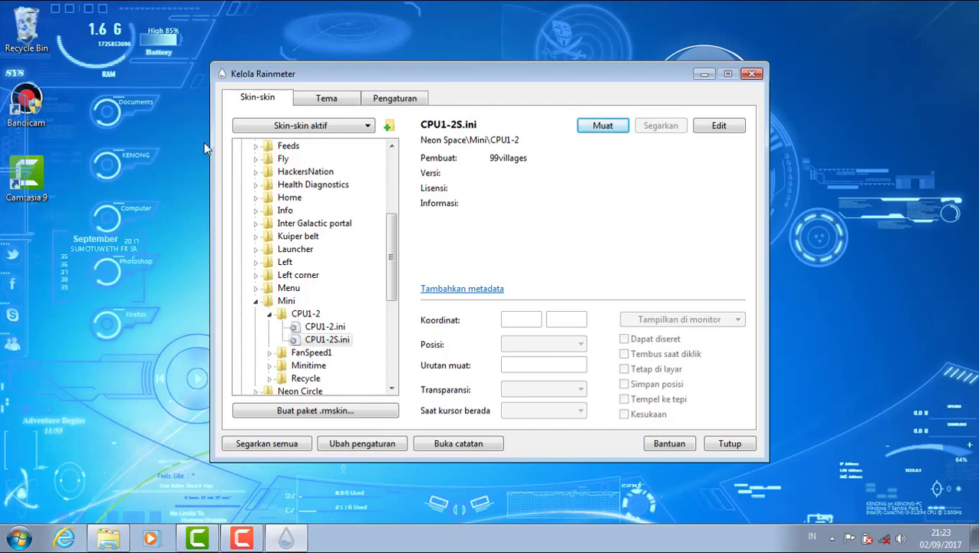
double_click(281, 316)
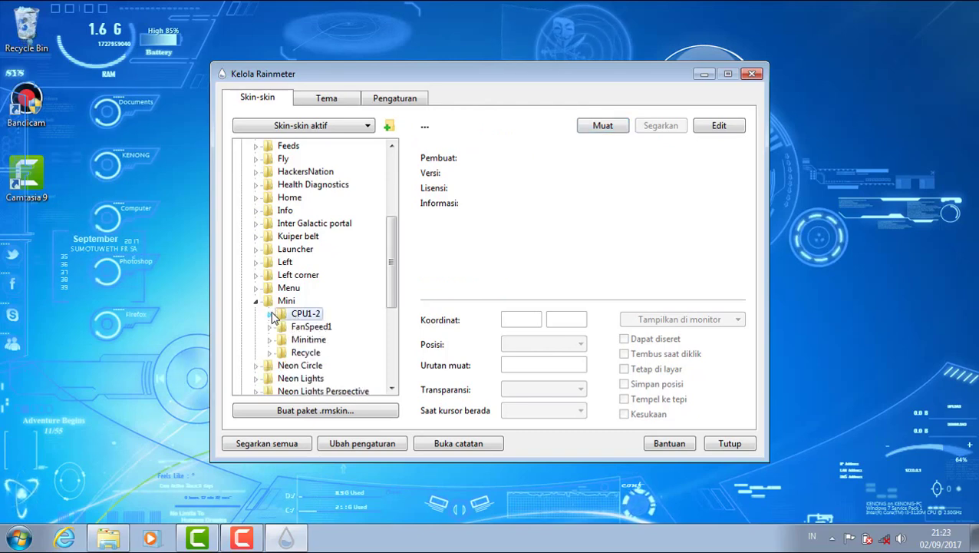
- Load FanSpeed1S.ini from the Mini folder's FanSpeed1 subfolder and collapse the subfolder
double_click(281, 326)
click(331, 351)
click(603, 128)
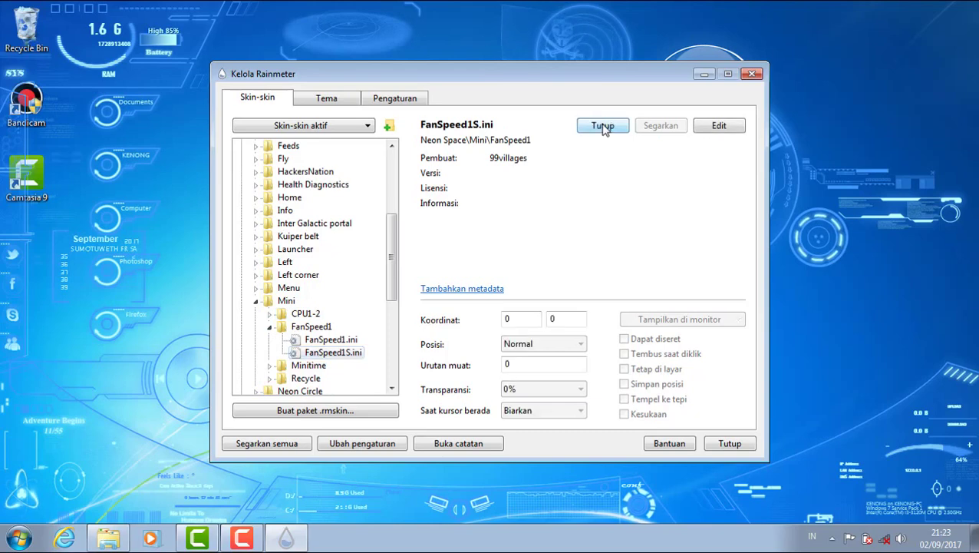
click(604, 127)
click(603, 128)
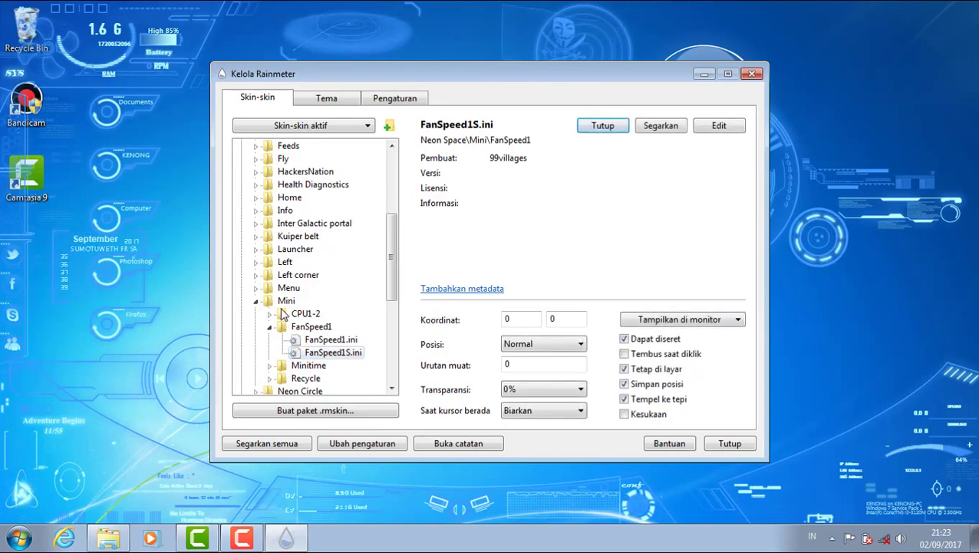
click(271, 328)
- Load and unload MinitimeS.ini from the Mini folder's Minitime subfolder a few times, leave it unloaded, and collapse the Mini folder
click(270, 340)
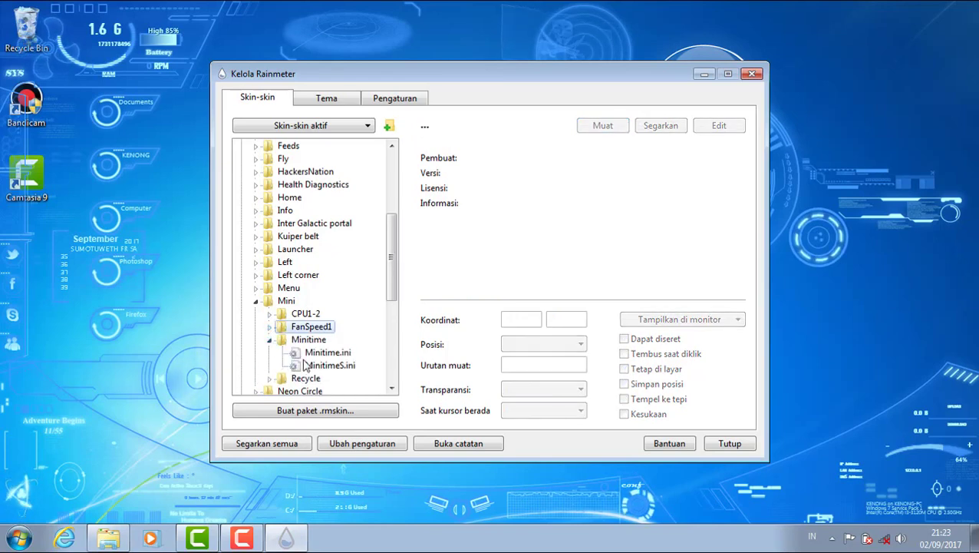
click(314, 365)
click(603, 127)
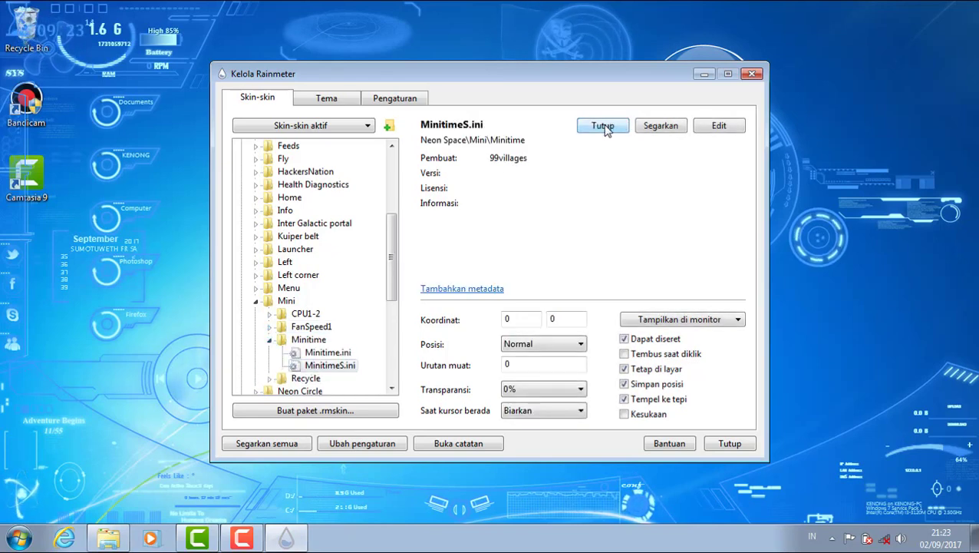
click(603, 127)
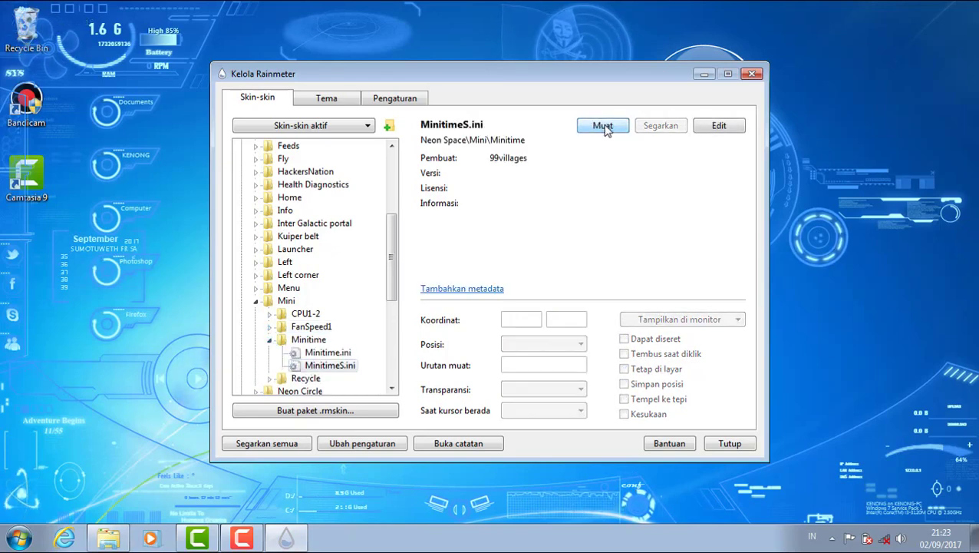
click(604, 128)
click(603, 127)
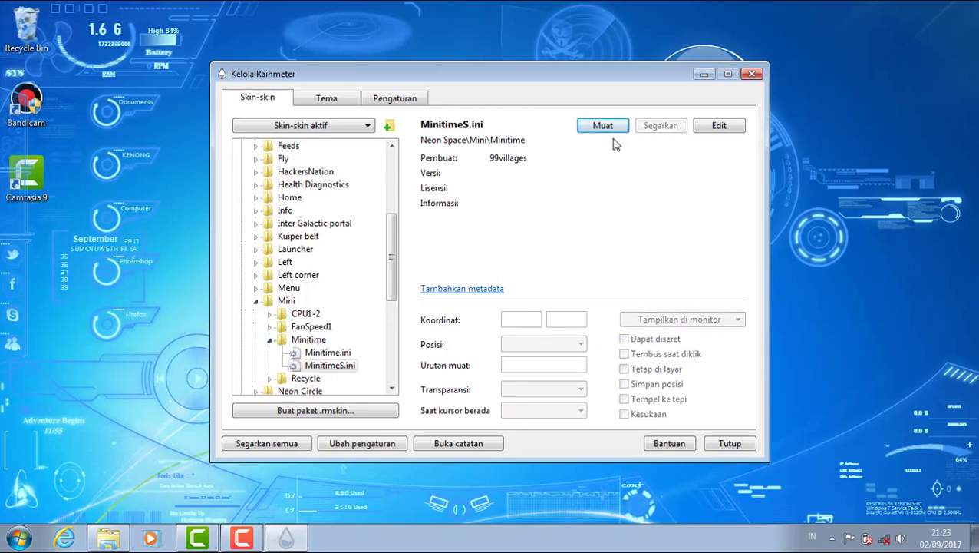
click(604, 128)
click(603, 127)
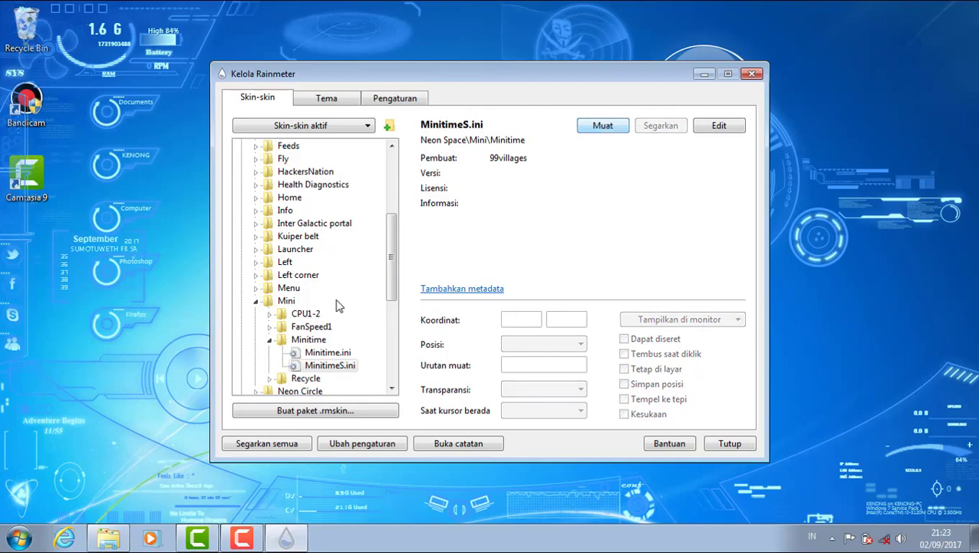
click(270, 340)
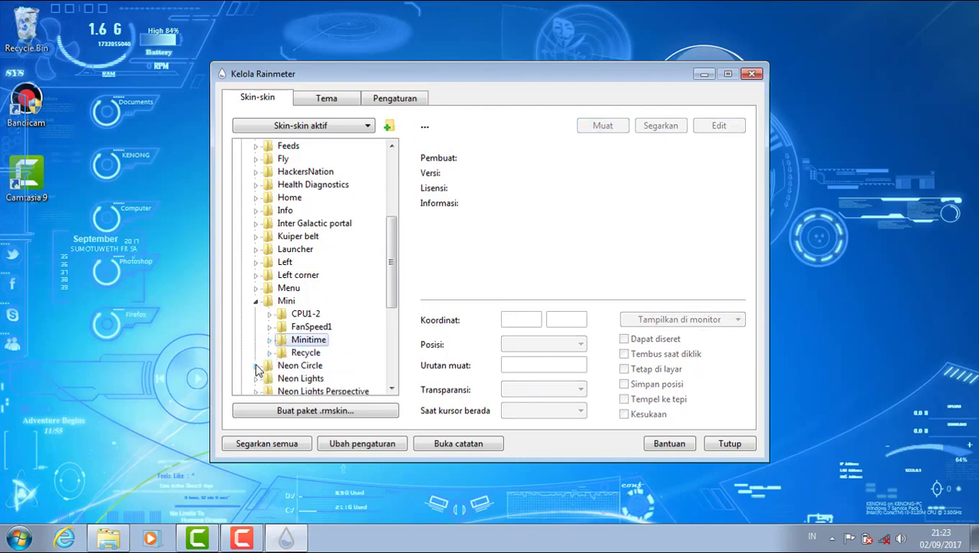
click(256, 302)
- Load Neon Circle.ini from the Neon Circle folder and collapse the folder
click(256, 314)
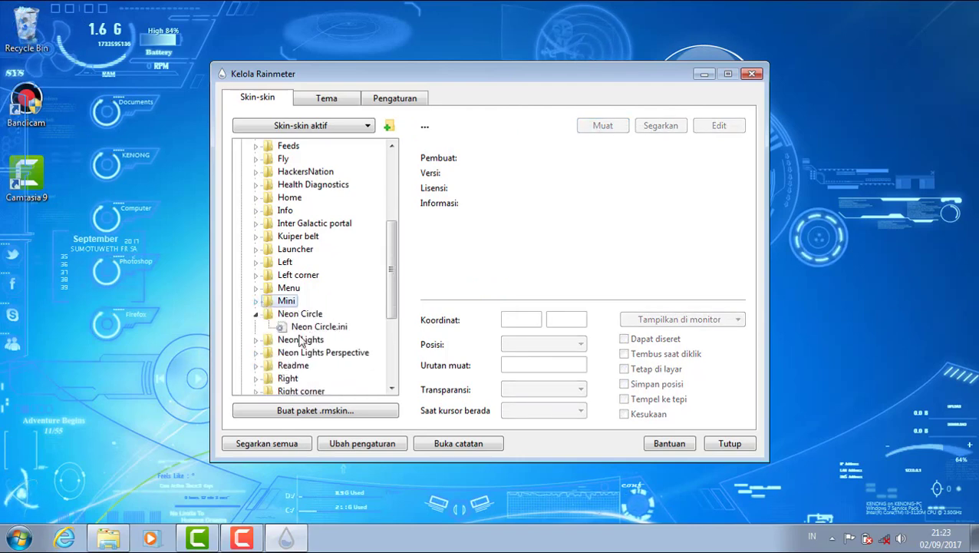
click(315, 327)
click(603, 126)
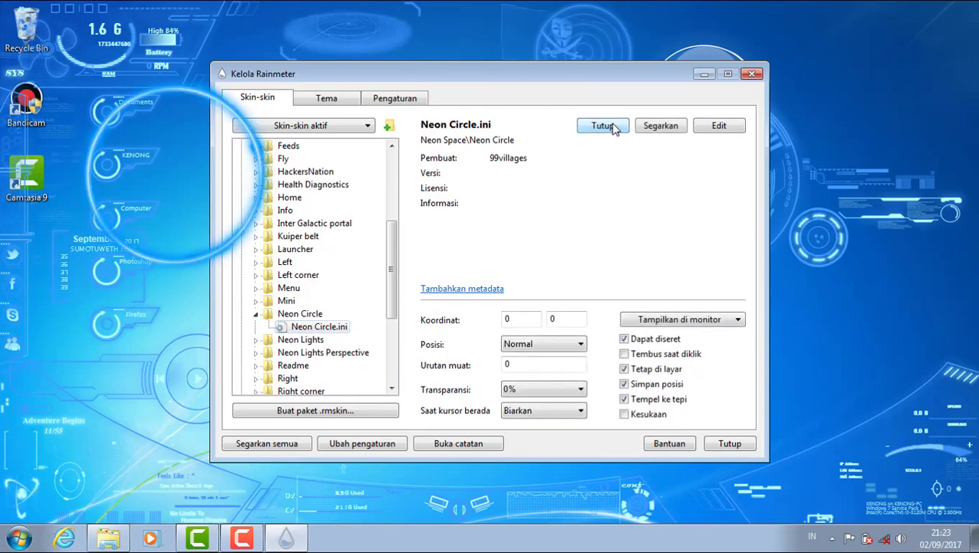
click(257, 314)
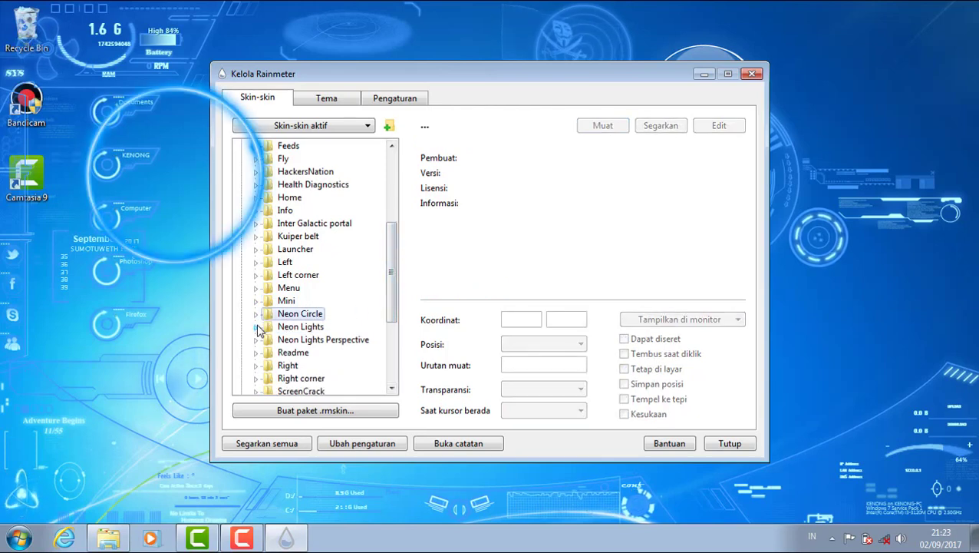
- Try NeonLightsSmall1reflec.ini from the Neon Lights folder, unload it again, and collapse the folder
click(257, 326)
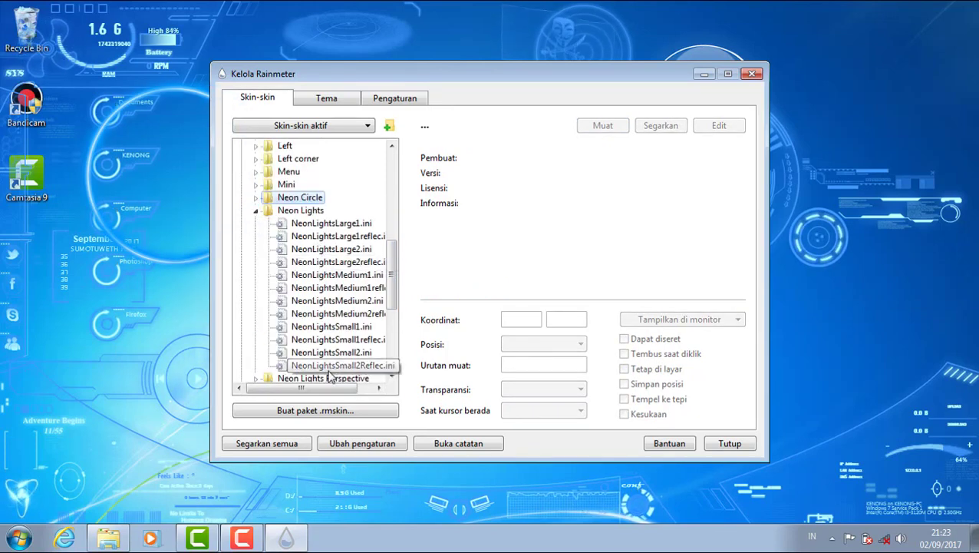
click(337, 340)
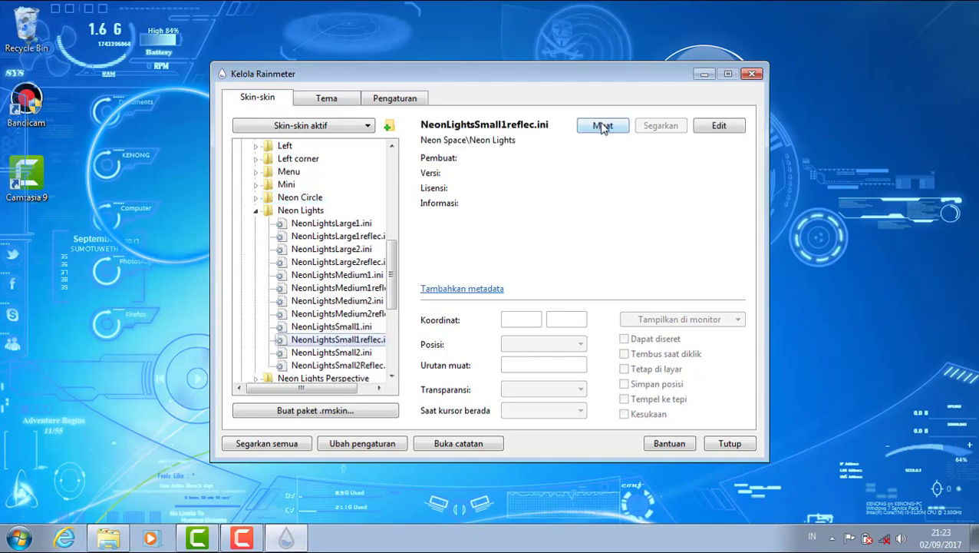
click(603, 127)
click(603, 127)
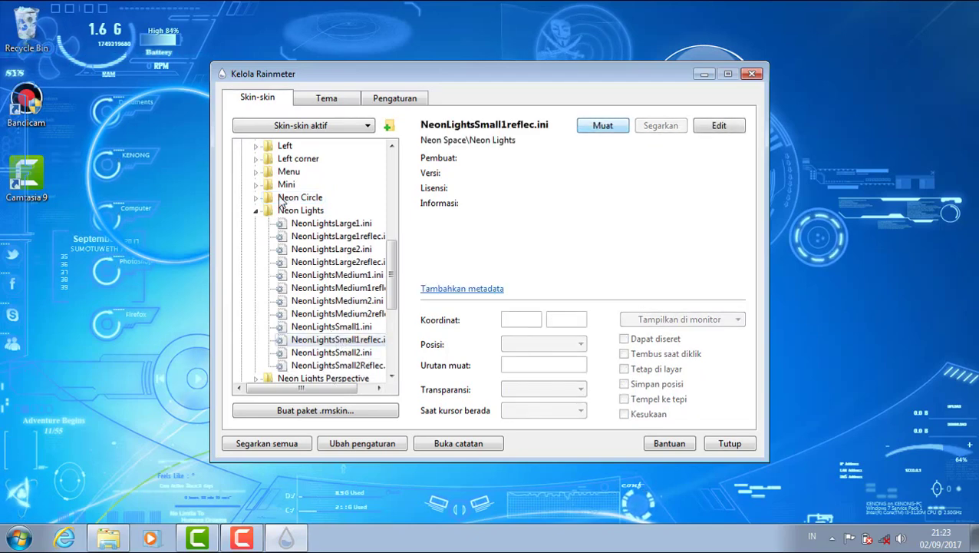
click(255, 211)
- Try perspective 2reflec.ini from the Neon Lights Perspective folder, unload it again, and collapse the folder
click(255, 223)
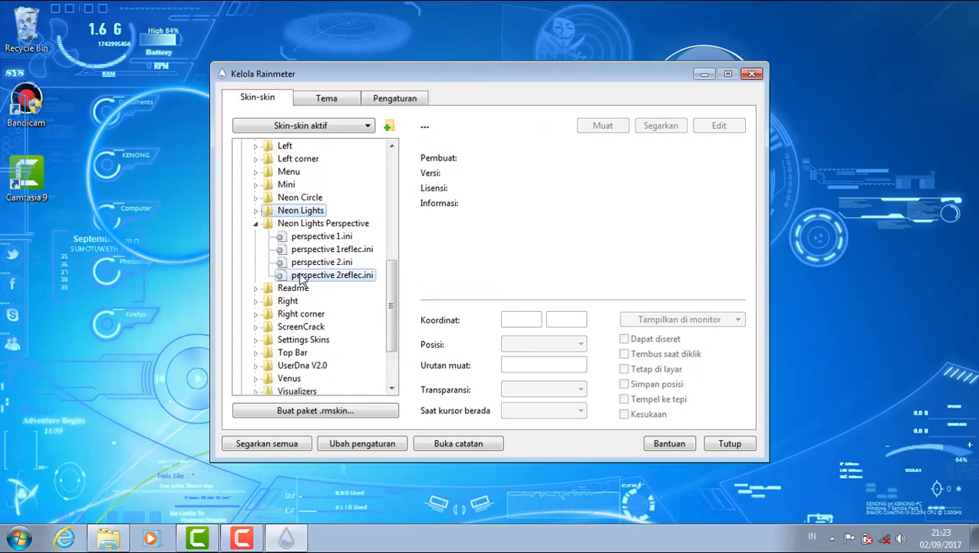
click(332, 274)
click(603, 126)
click(603, 127)
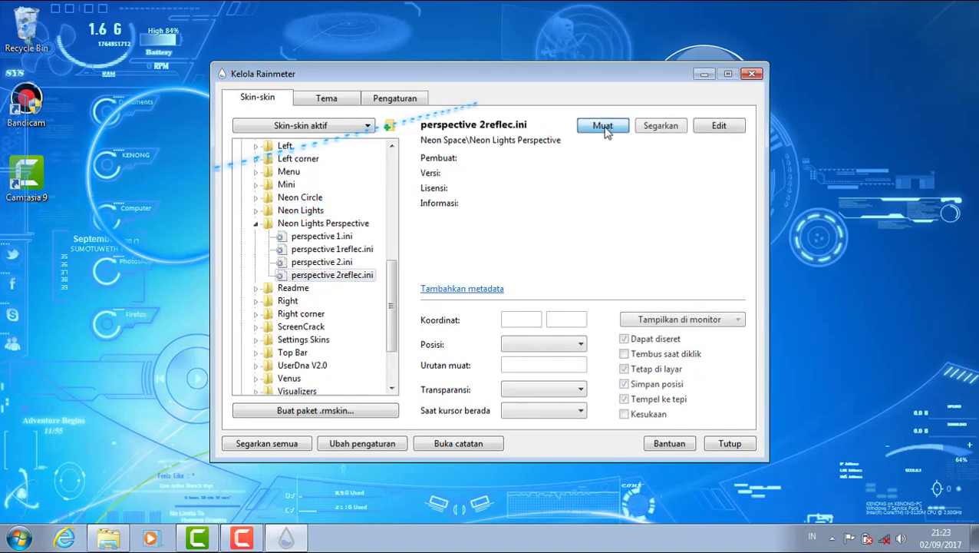
click(256, 224)
- Load Readme.ini from the Neon Space Readme folder and collapse the folder
click(256, 237)
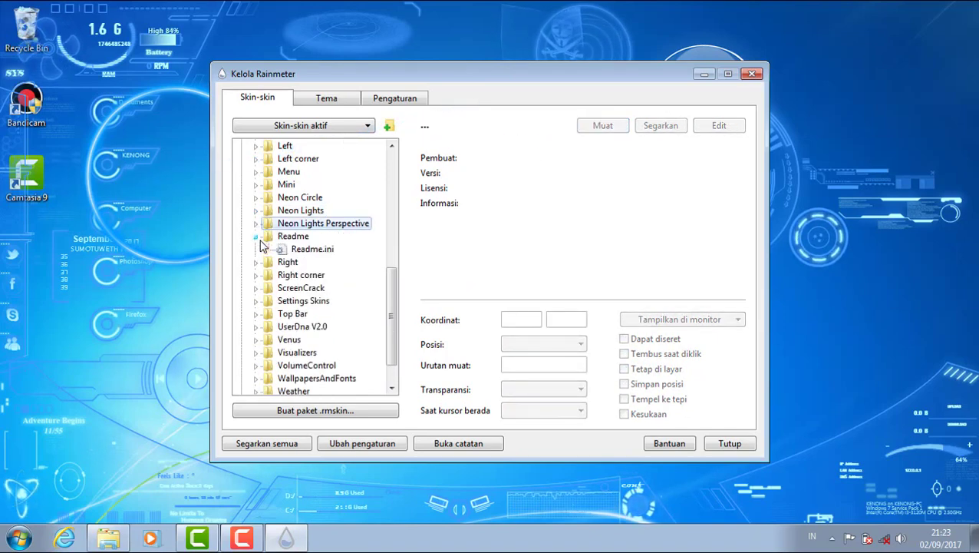
click(307, 250)
click(603, 125)
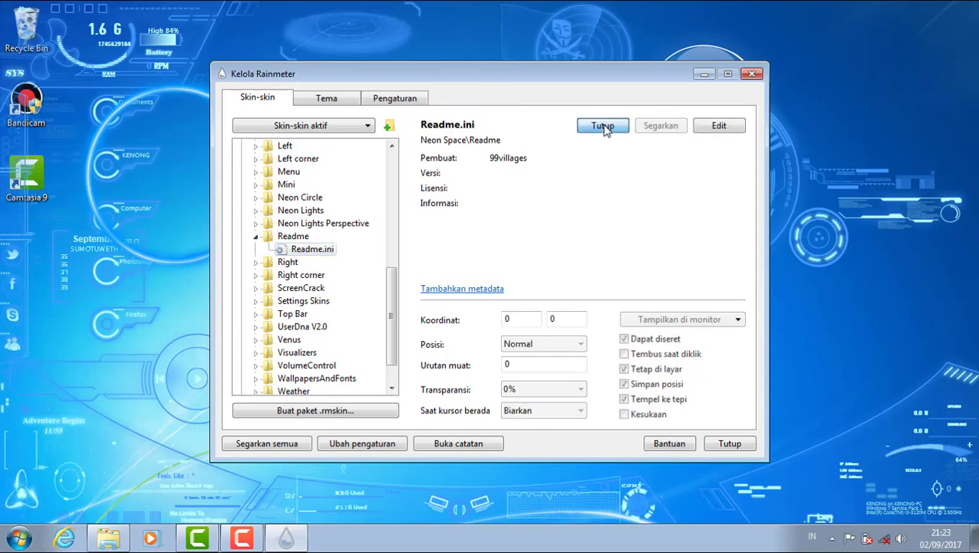
click(772, 68)
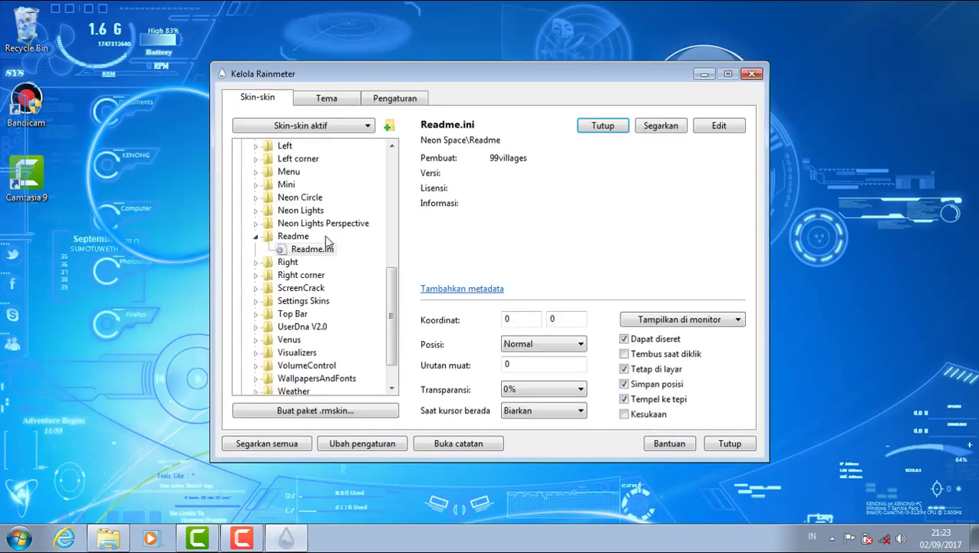
click(256, 237)
- Load Small top right.ini from the Right folder, place it in the desktop's upper right corner, and collapse the folder
click(256, 248)
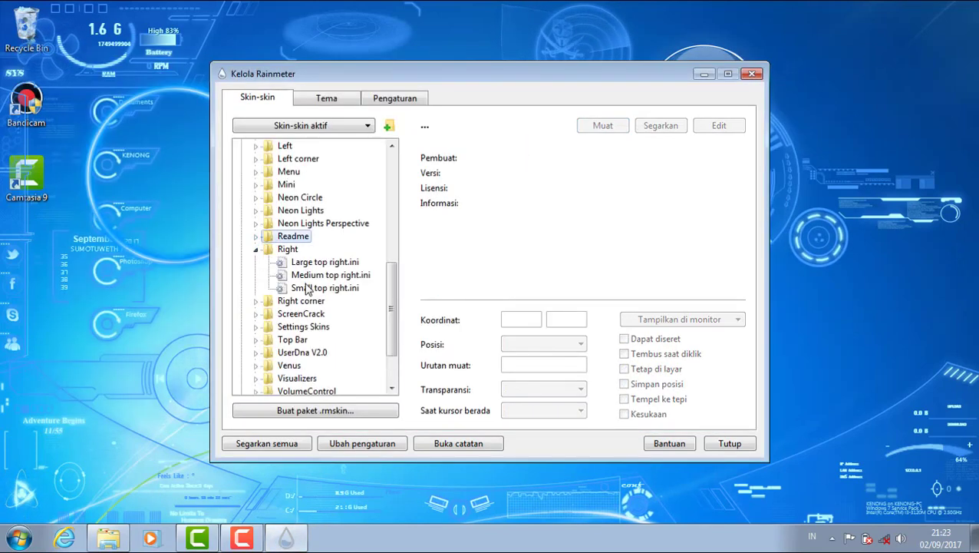
click(307, 289)
click(603, 128)
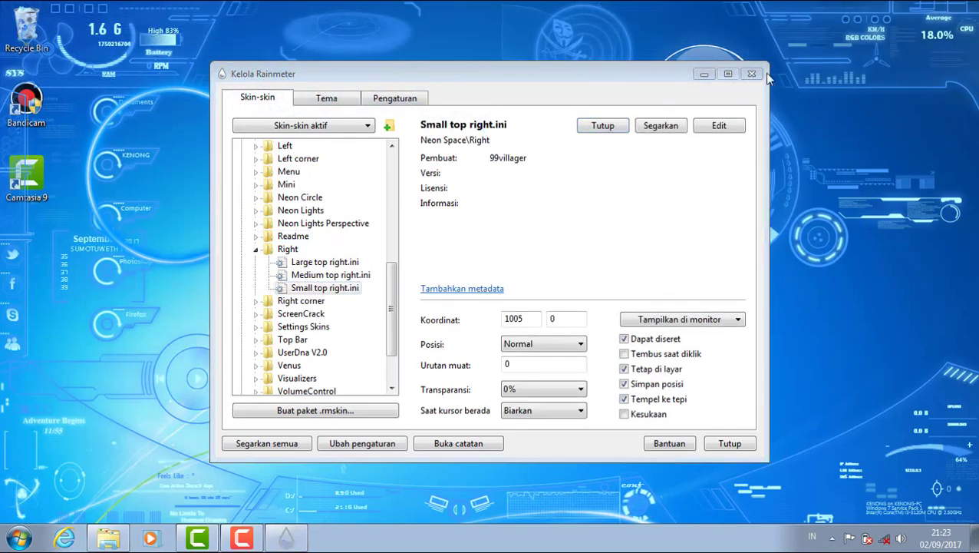
click(255, 250)
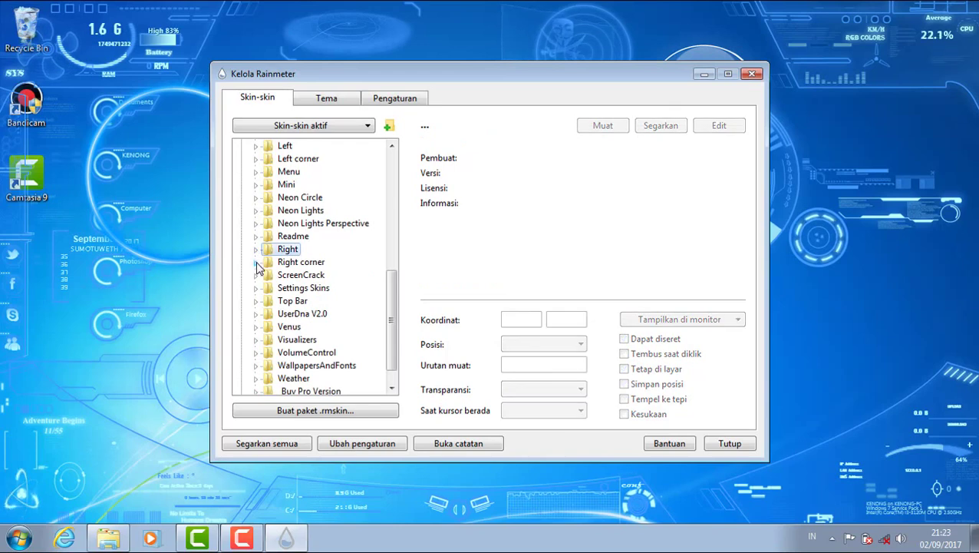
- Load Small right corner.ini from the Right corner folder, move it to about 1160, 120 near the desktop's right edge, and collapse the folder
click(256, 262)
click(307, 300)
click(624, 126)
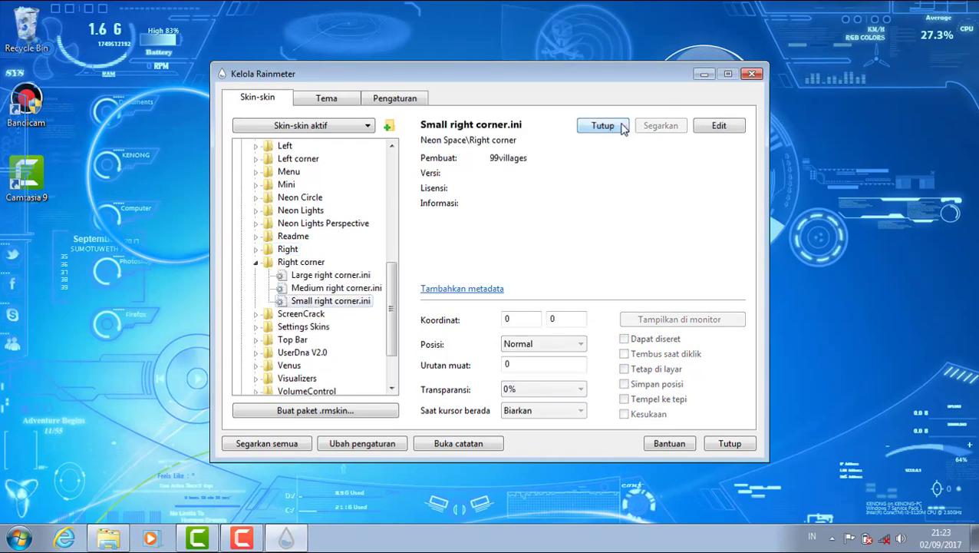
drag(161, 54, 75, 8)
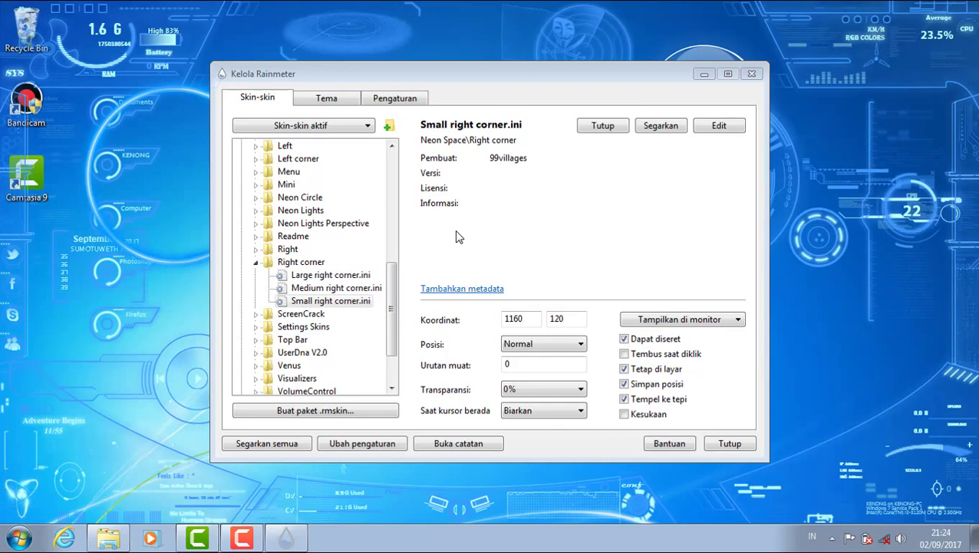
click(256, 262)
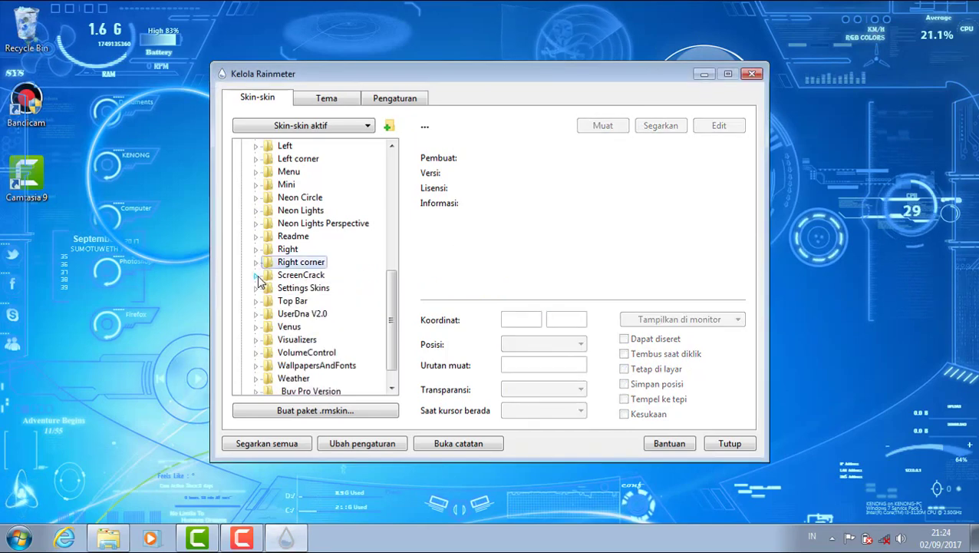
- Load CrackS.ini from the Neon Space ScreenCrack folder
click(257, 275)
click(309, 300)
click(606, 126)
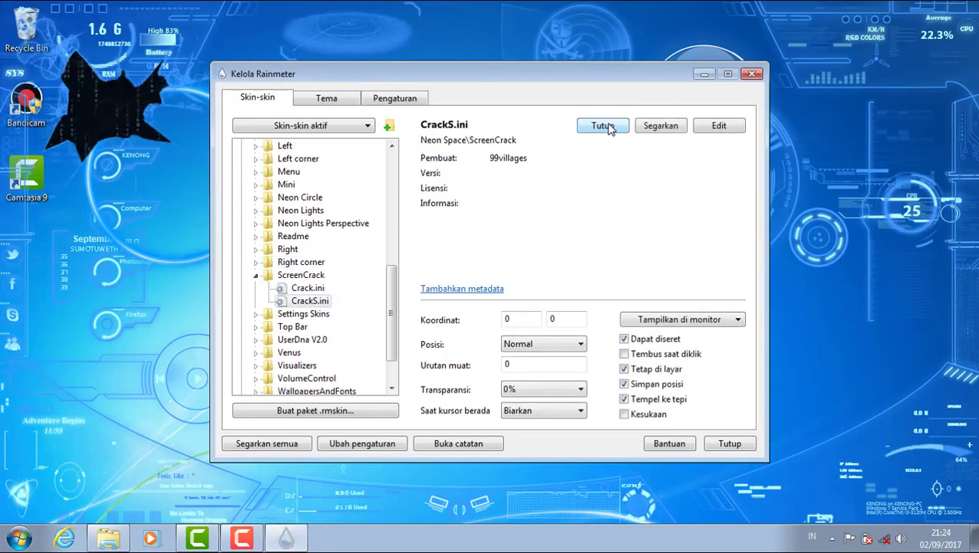
- Unload CrackS.ini and collapse the ScreenCrack folder
click(608, 128)
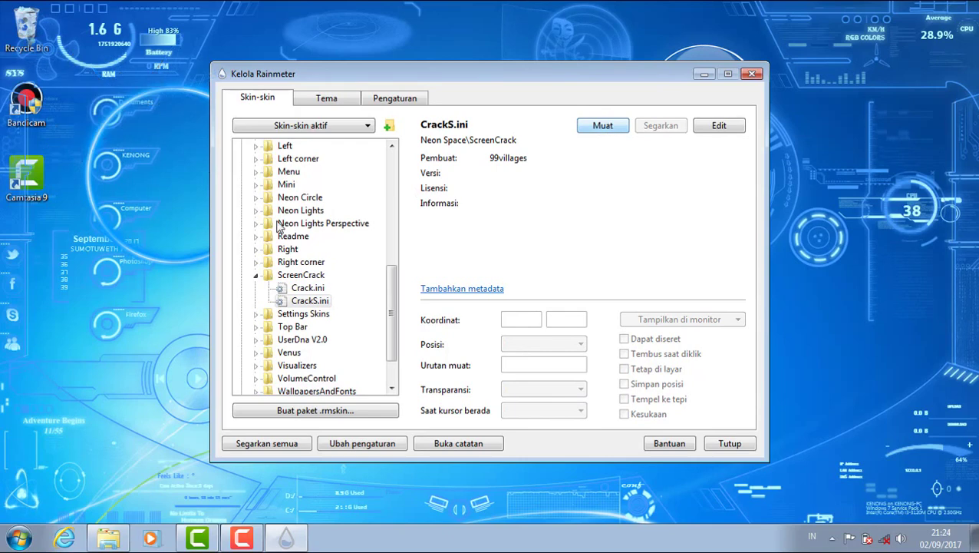
click(256, 274)
- Try WeatherBossSettings.ini and HealthSettings - Copy.ini from the Settings Skins folder, unload each one, and collapse the folder
click(256, 288)
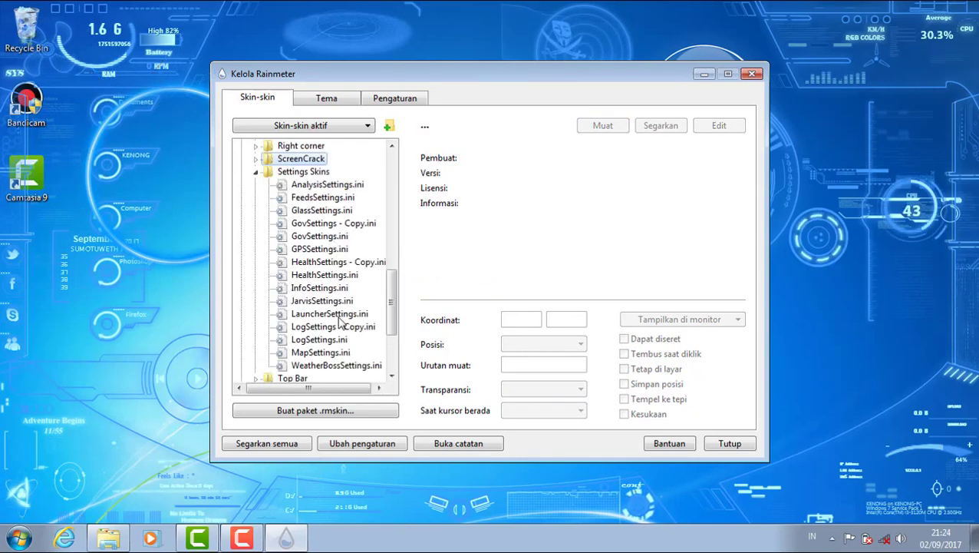
click(335, 366)
click(597, 126)
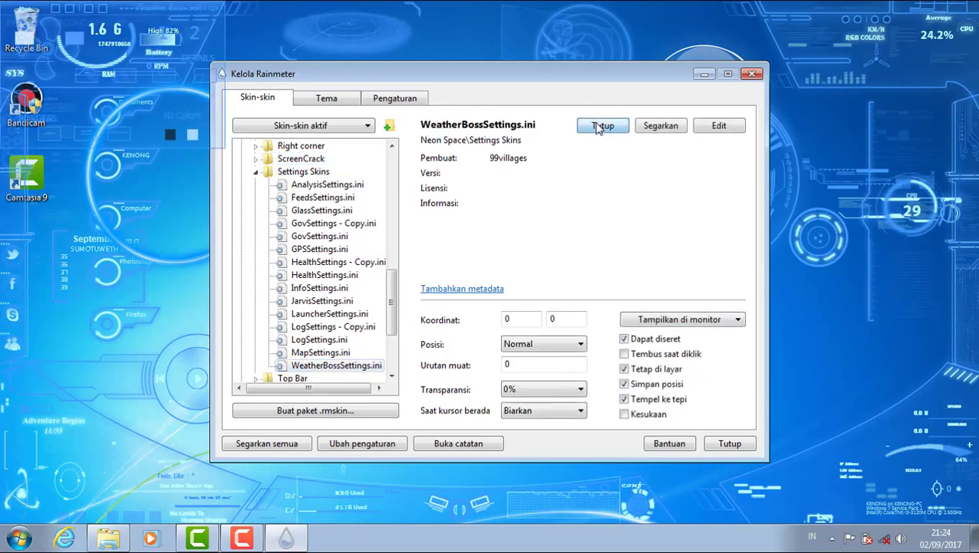
click(598, 127)
click(337, 261)
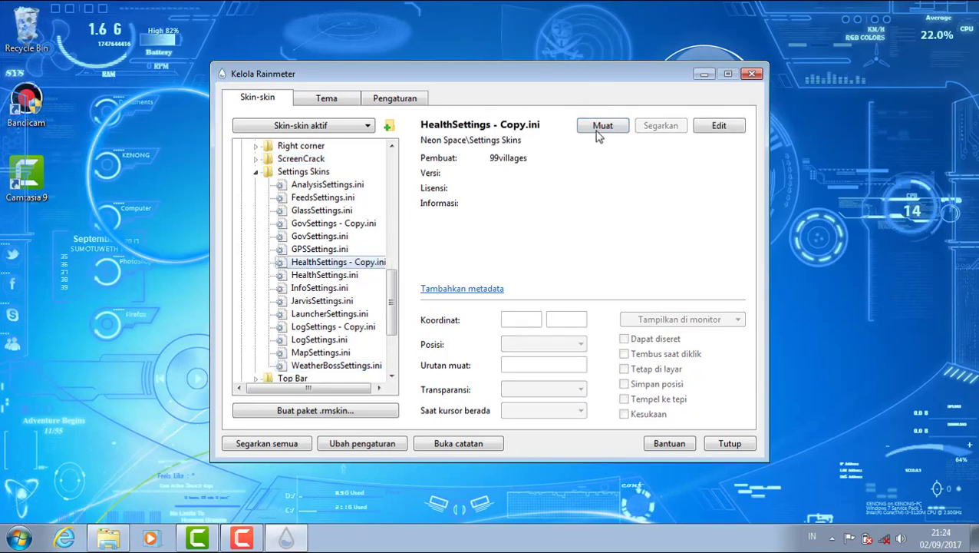
click(599, 127)
click(598, 127)
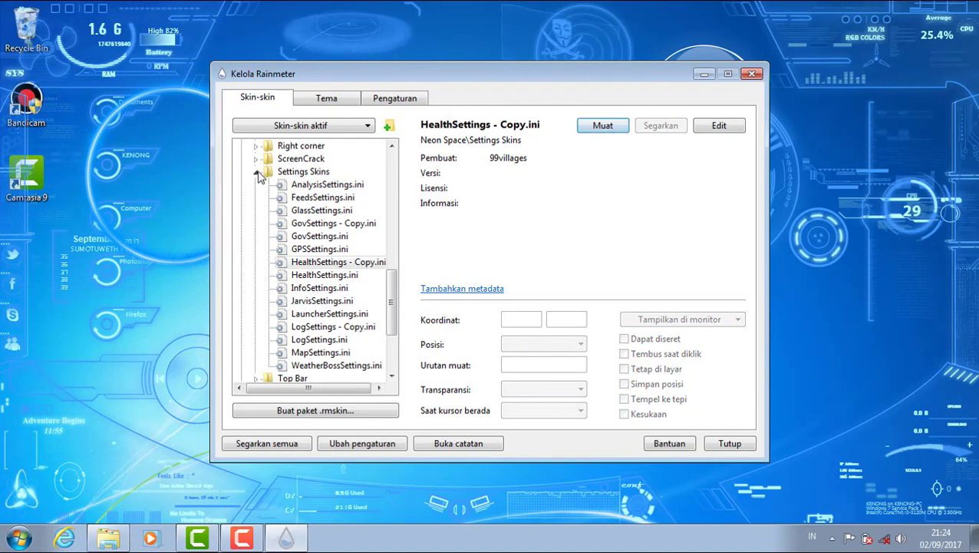
click(256, 172)
- Load Top bar small.ini from the Top Bar folder, place it at the centre of the desktop's upper edge, and collapse the folder
click(256, 276)
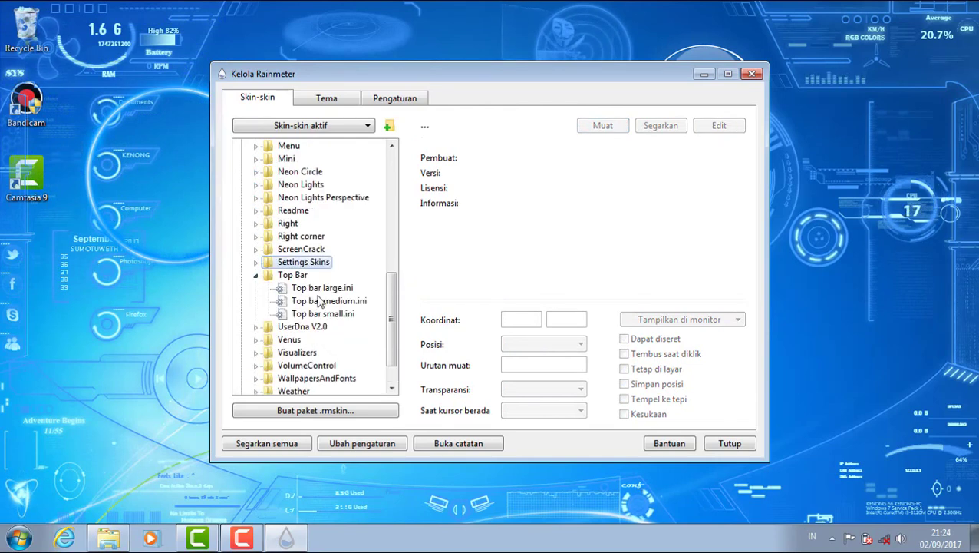
click(323, 313)
click(594, 127)
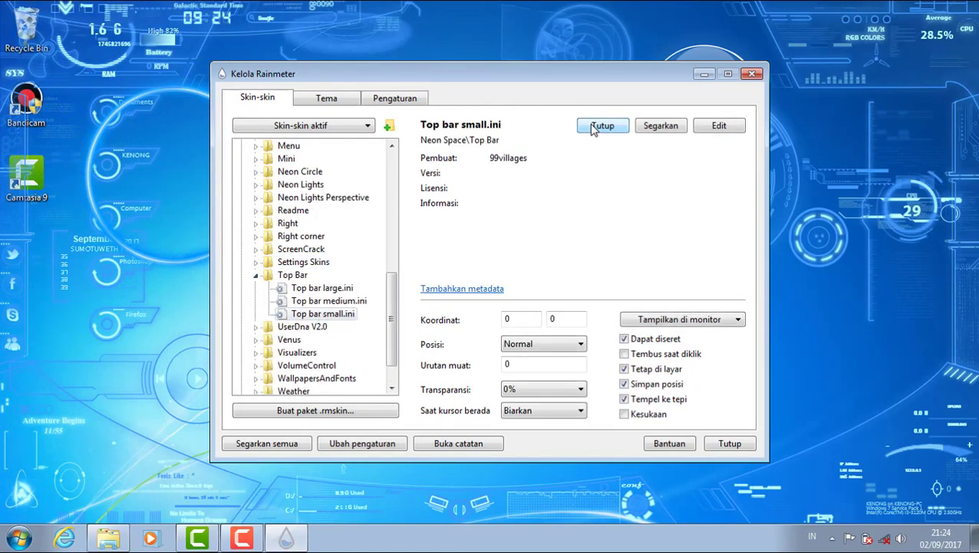
drag(206, 7, 499, 6)
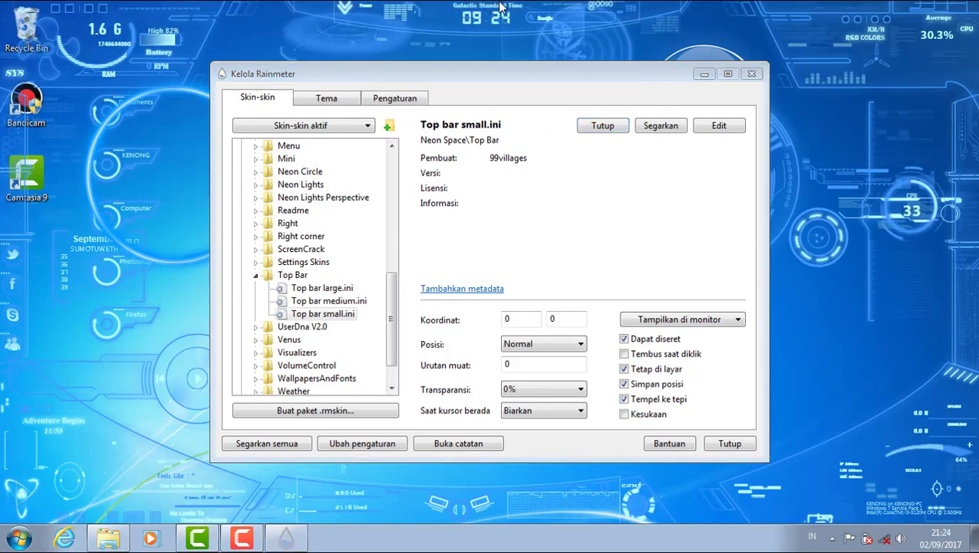
click(256, 275)
- Try Dna.ini from the UserDna V2.0 folder, unload it, and collapse the folder
click(257, 289)
click(296, 326)
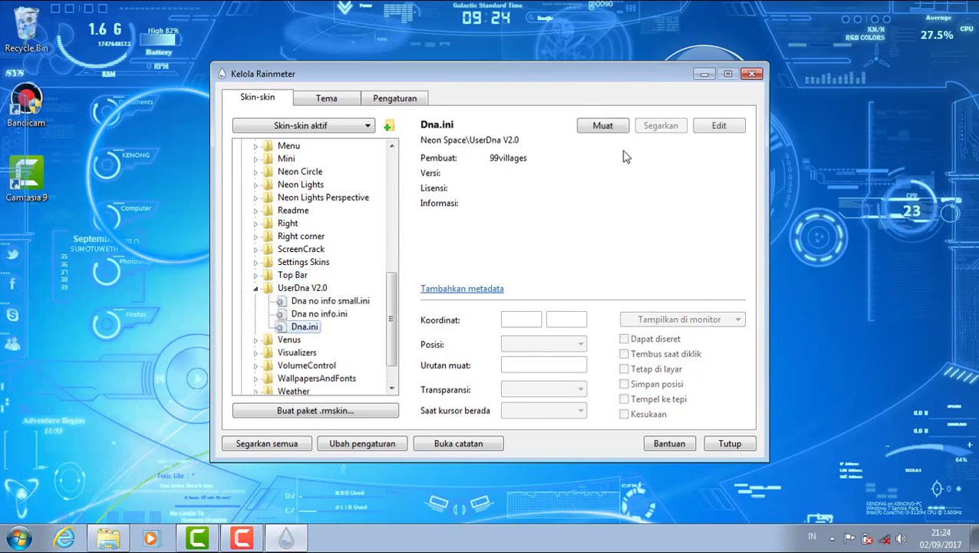
click(602, 126)
click(602, 125)
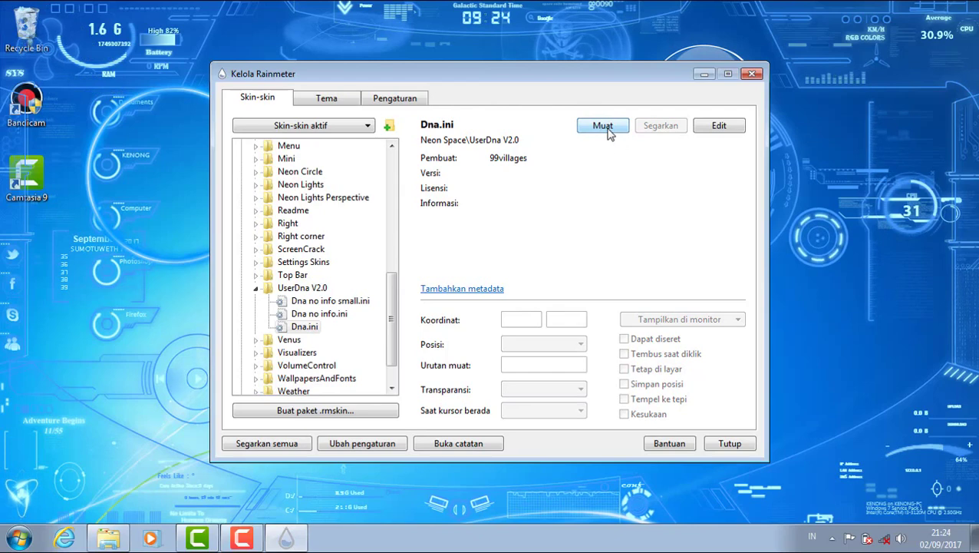
click(607, 130)
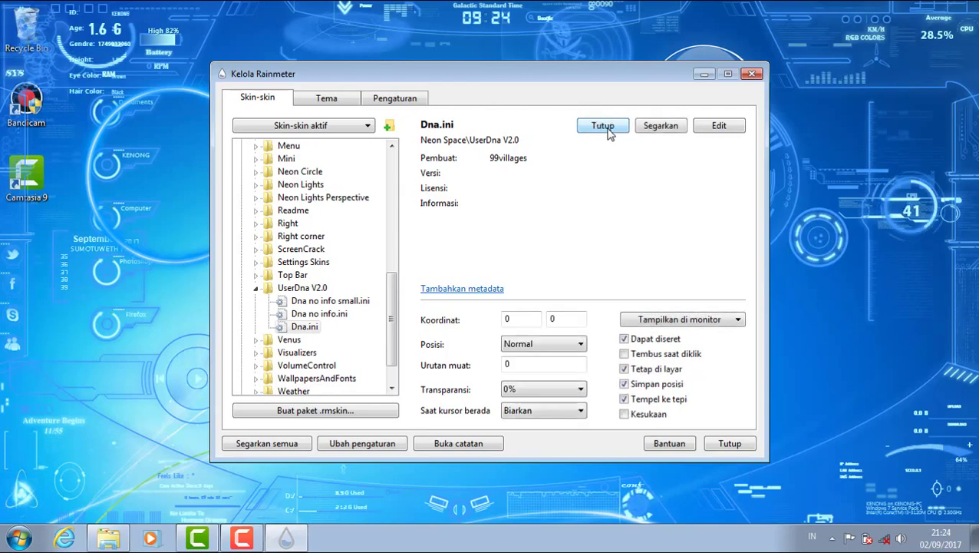
click(606, 128)
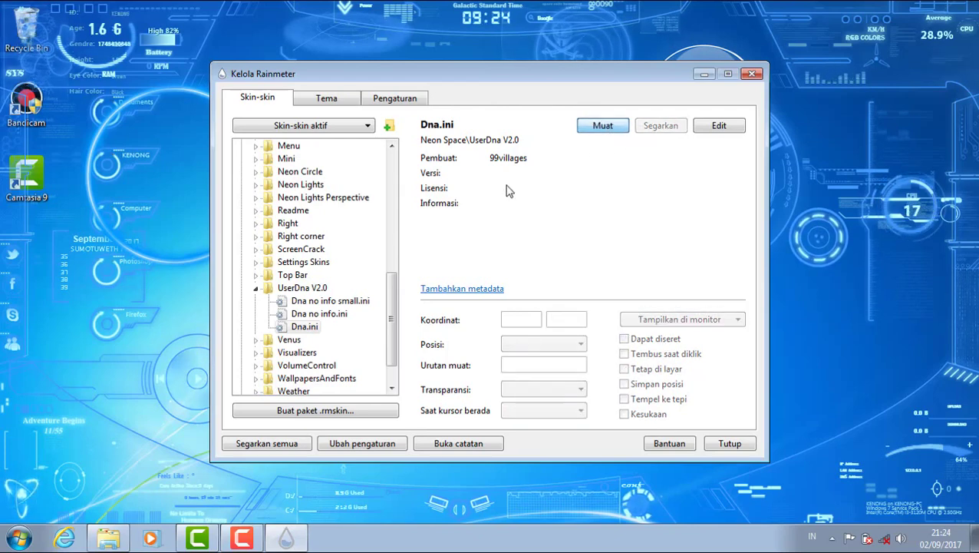
click(256, 288)
- Load small Venus Hologram.ini from the Venus folder and collapse the folder
click(255, 301)
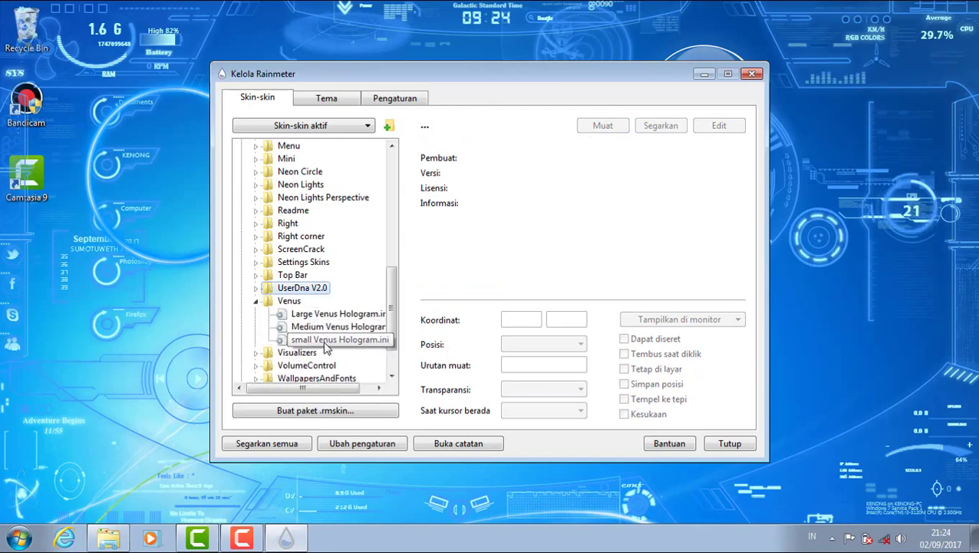
click(338, 340)
click(606, 129)
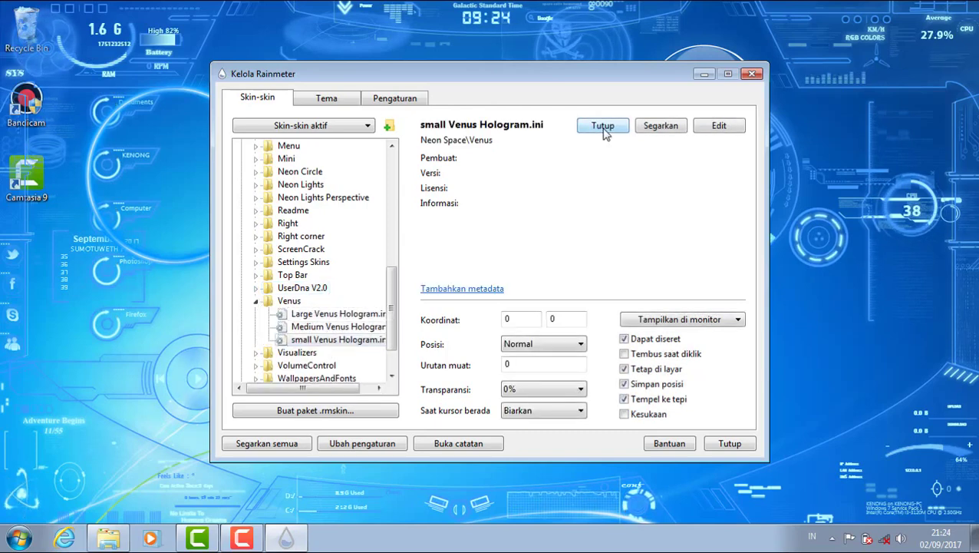
click(603, 127)
click(603, 128)
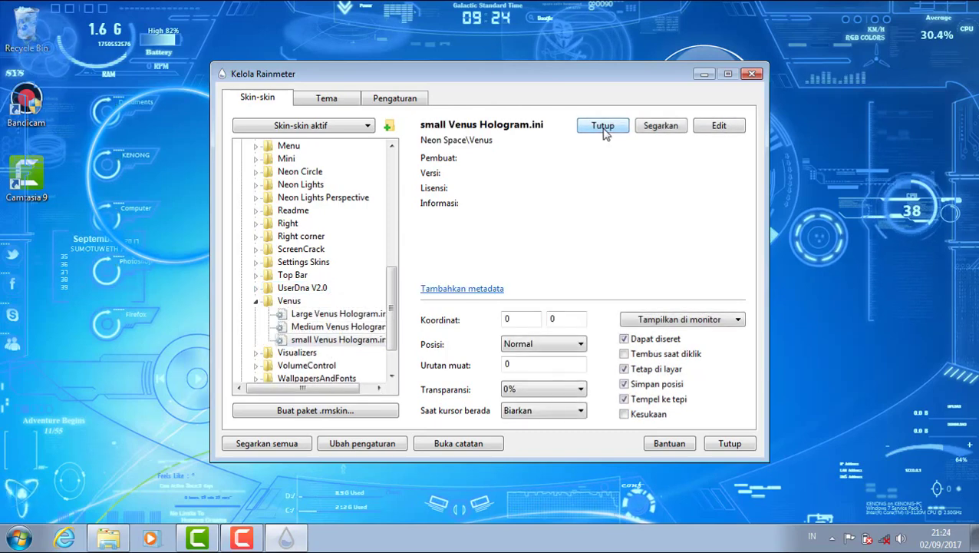
click(257, 302)
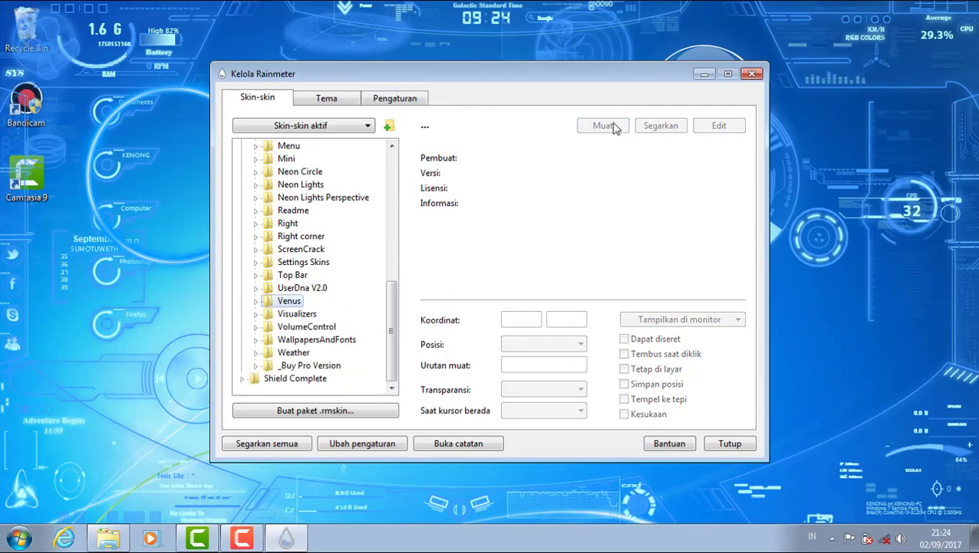
- Minimize the skin manager and set the desktop background to solid black through the Windows personalization settings
click(704, 76)
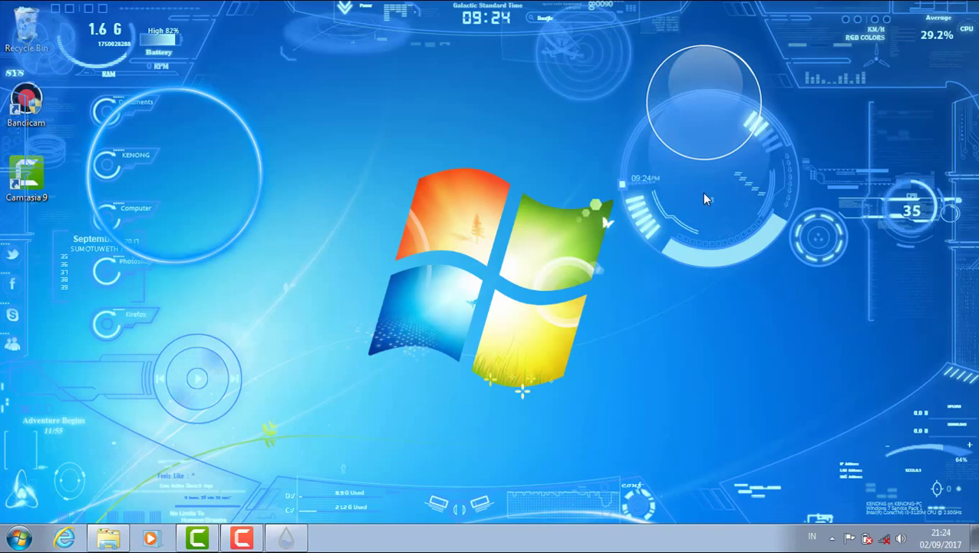
drag(214, 174, 470, 220)
right_click(380, 430)
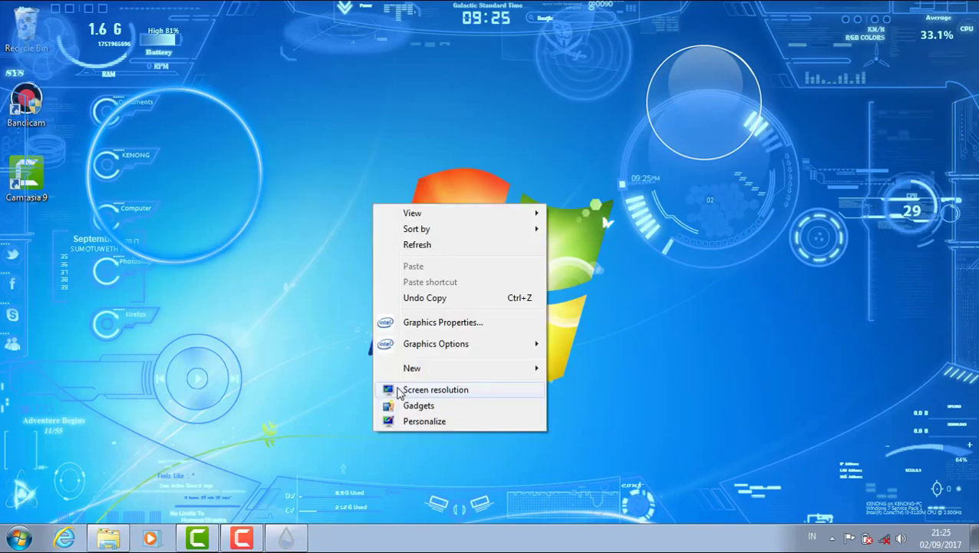
click(392, 422)
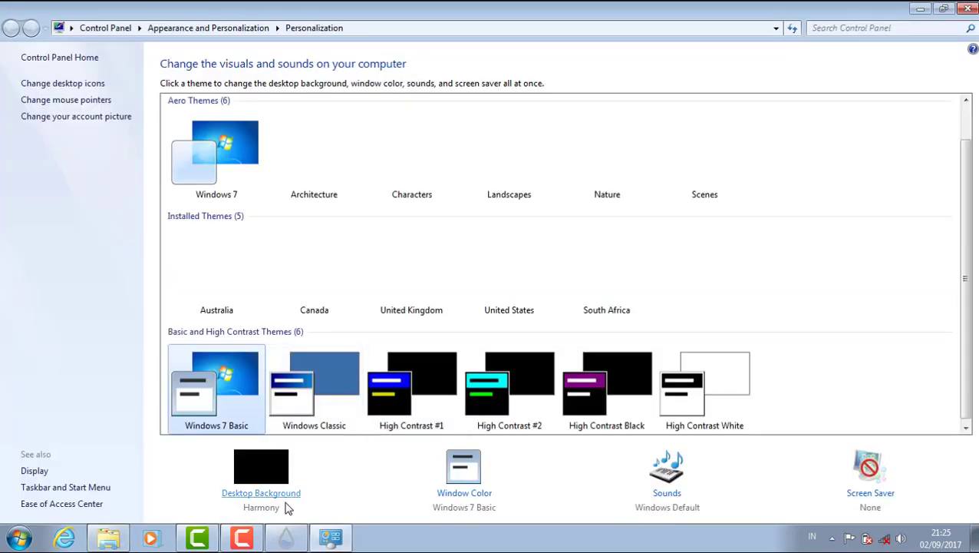
click(282, 495)
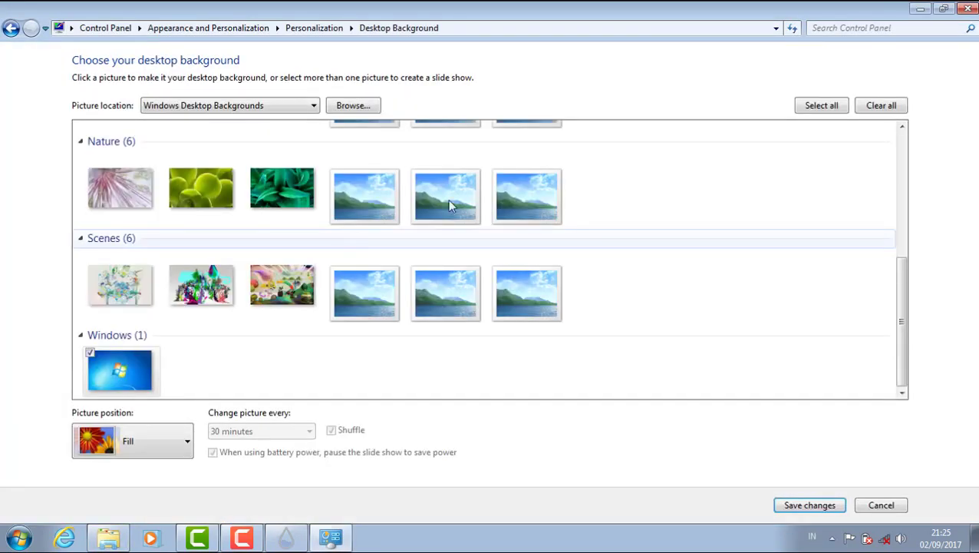
click(314, 105)
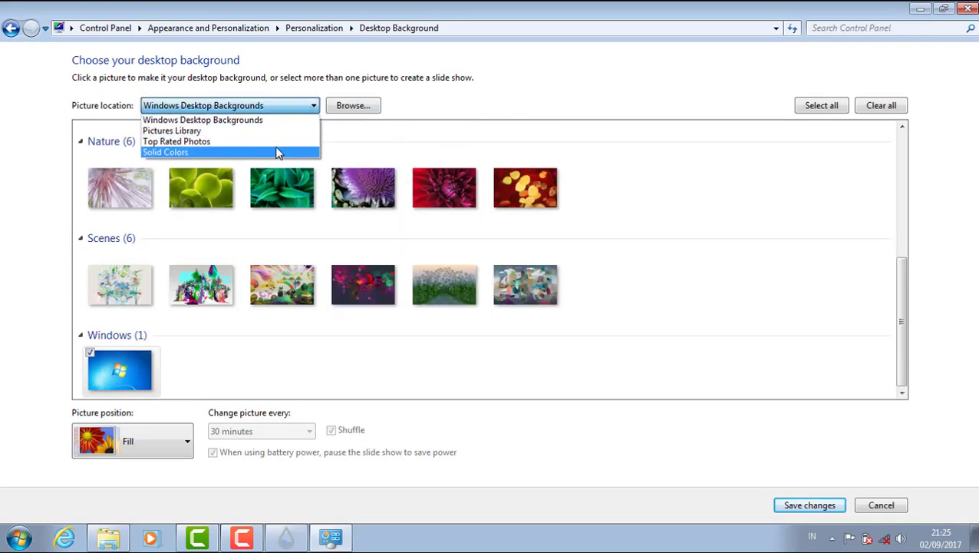
click(278, 153)
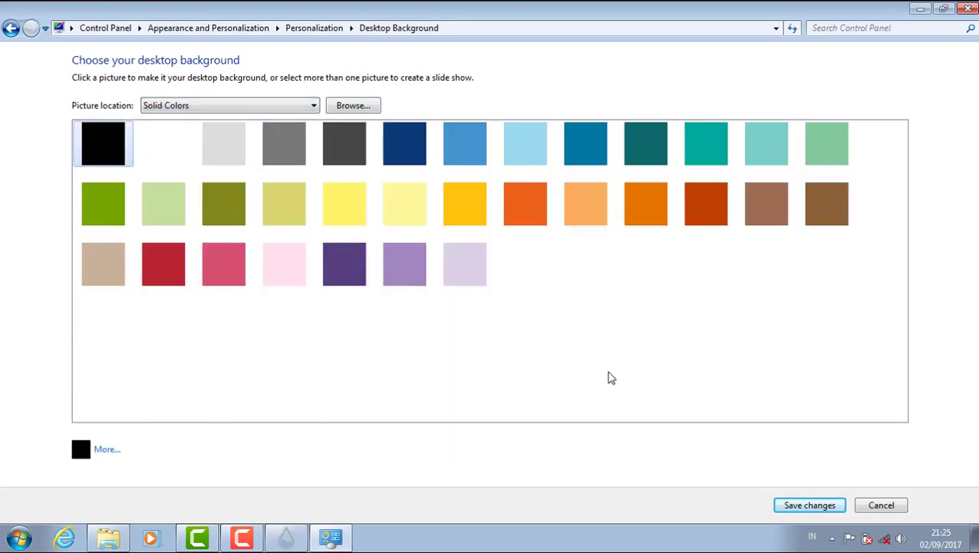
click(793, 503)
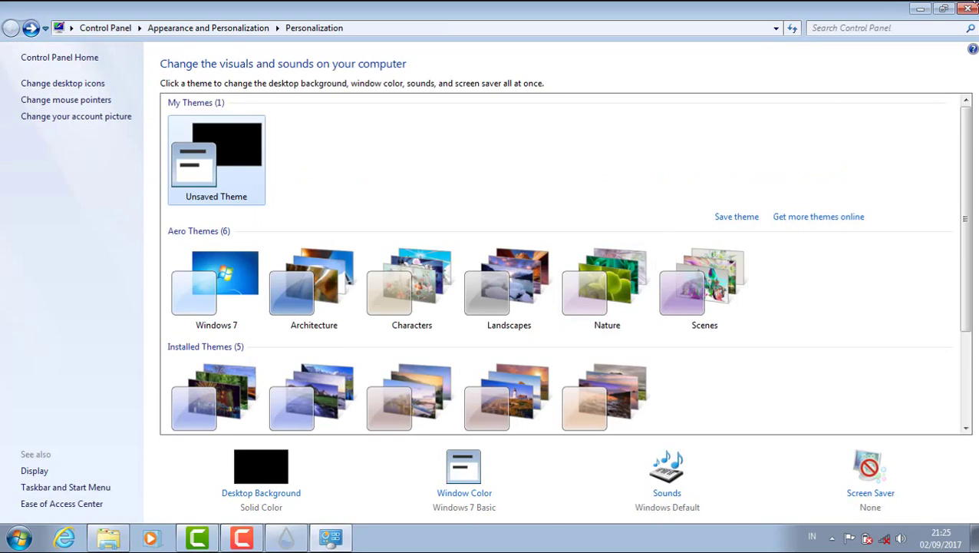
click(969, 9)
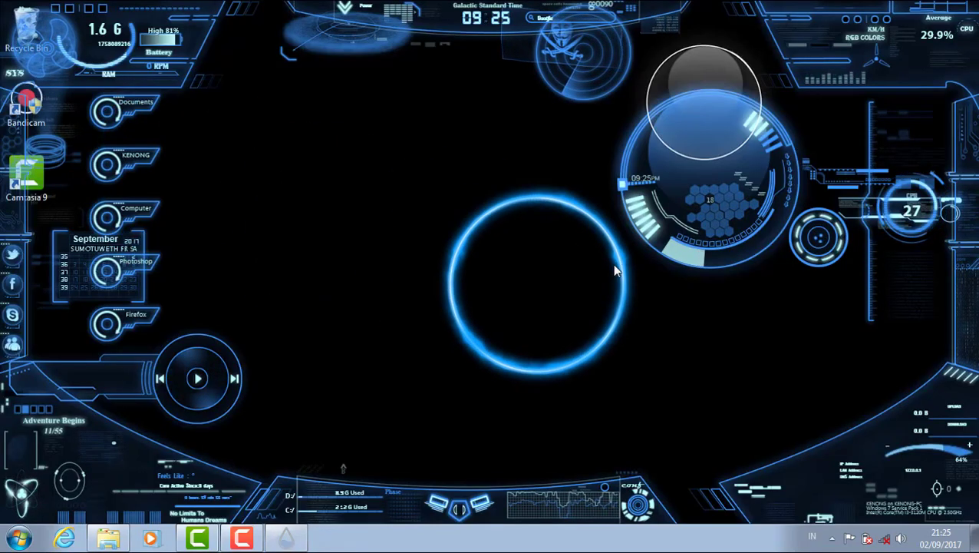
- Centre the clock skin and the glass orb on the neon ring mid-desktop, and move the audio player to their lower left
drag(732, 219, 526, 284)
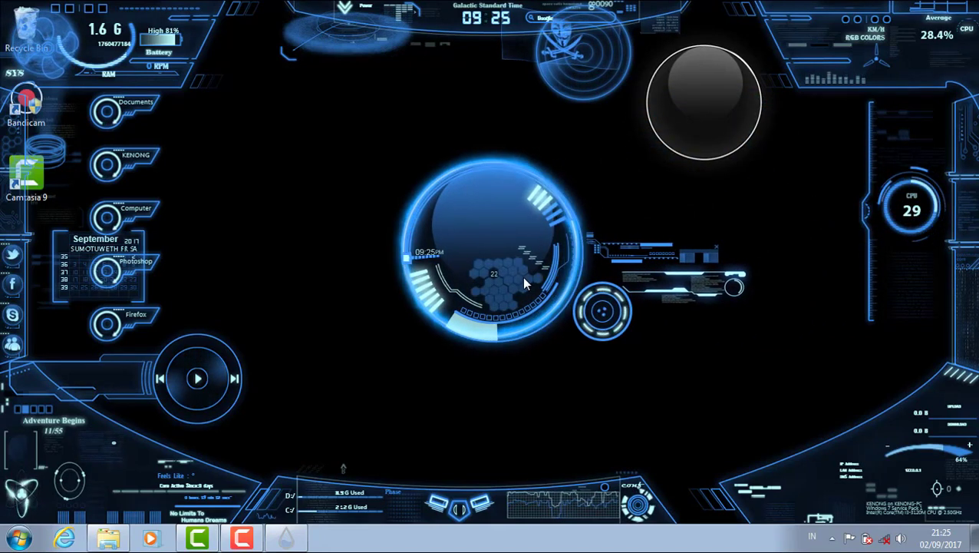
drag(189, 378, 340, 355)
drag(688, 150, 487, 288)
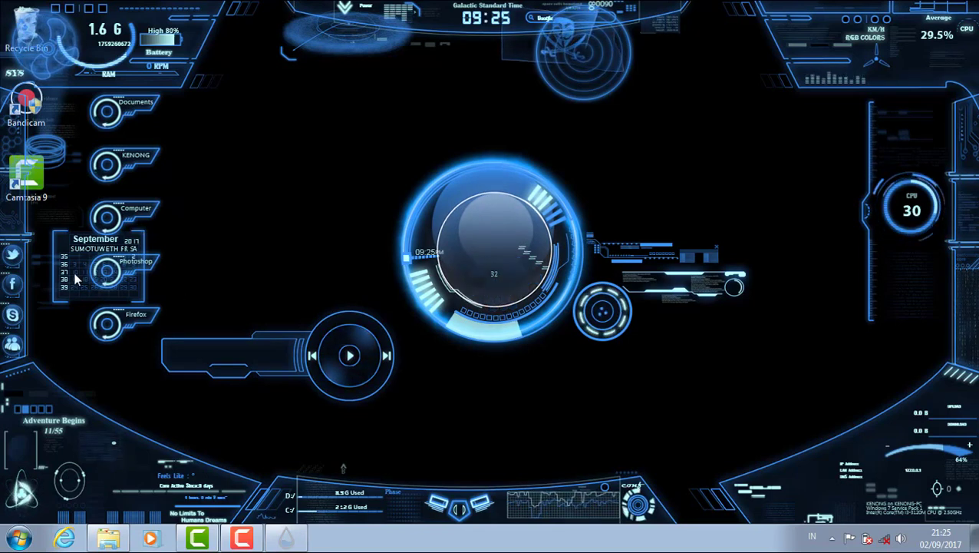
- Spread out the overlapping skins: calendar to the clock's lower right, Venus hologram to its upper right, and radar just above it
drag(57, 255, 610, 387)
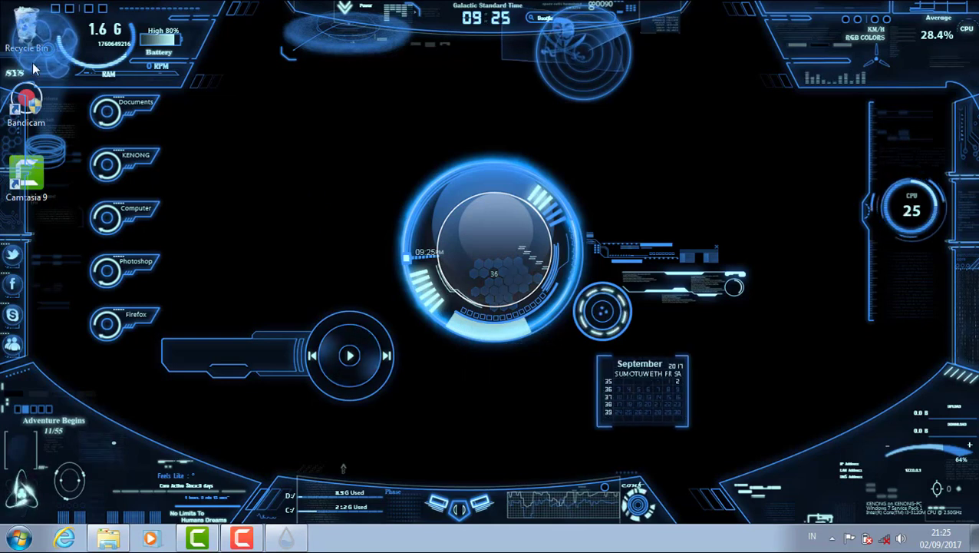
drag(46, 45, 716, 152)
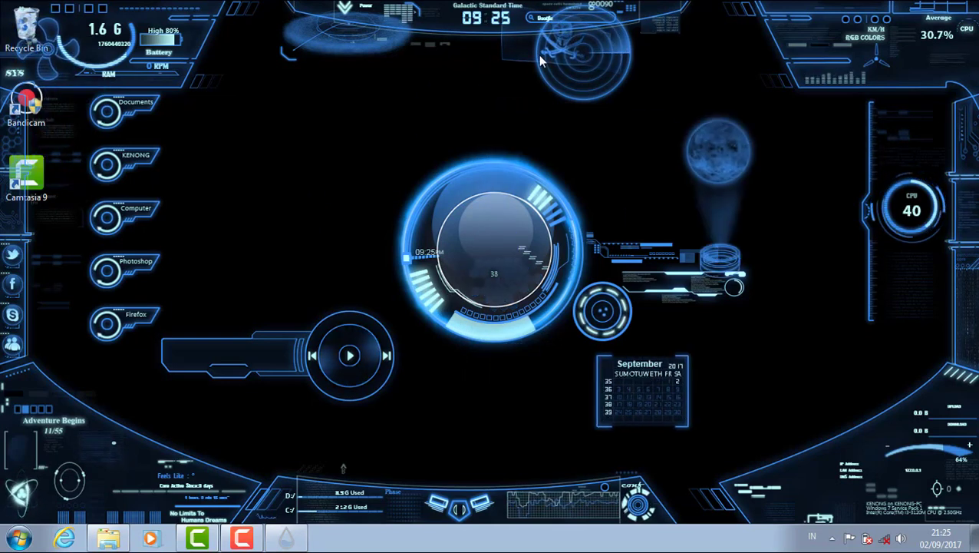
drag(541, 60, 466, 140)
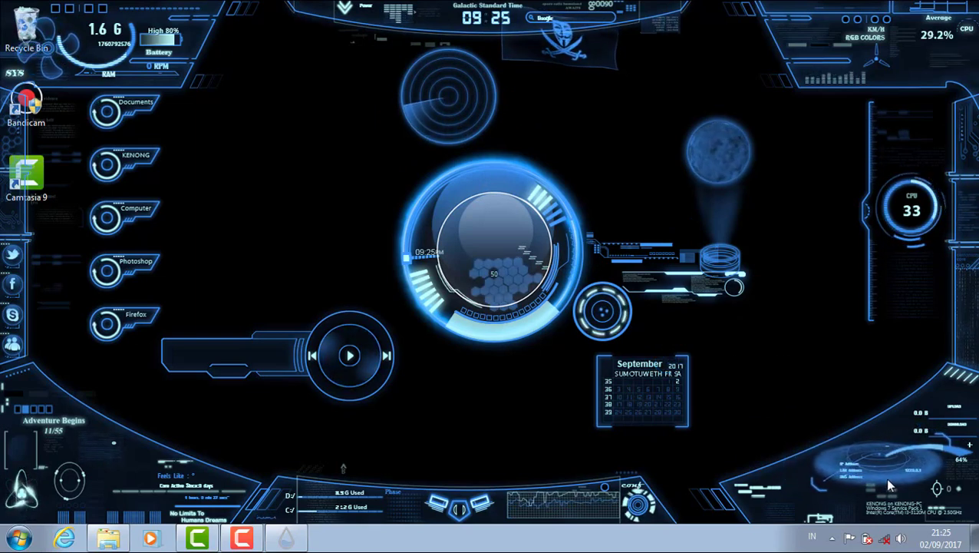
- Stand the Venus hologram on the blue disc near the desktop's lower right corner and shift the calendar down toward the bottom bar
drag(742, 187, 862, 346)
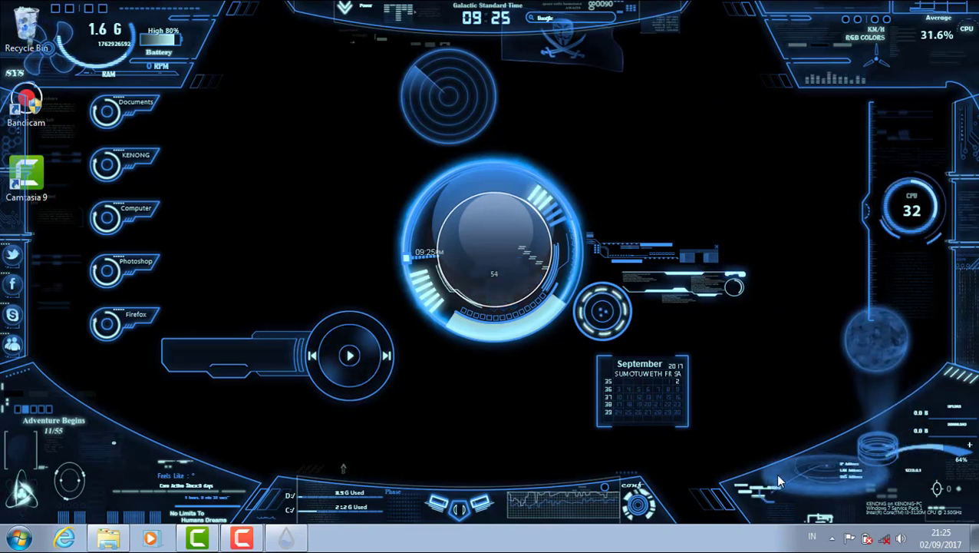
drag(844, 339, 801, 346)
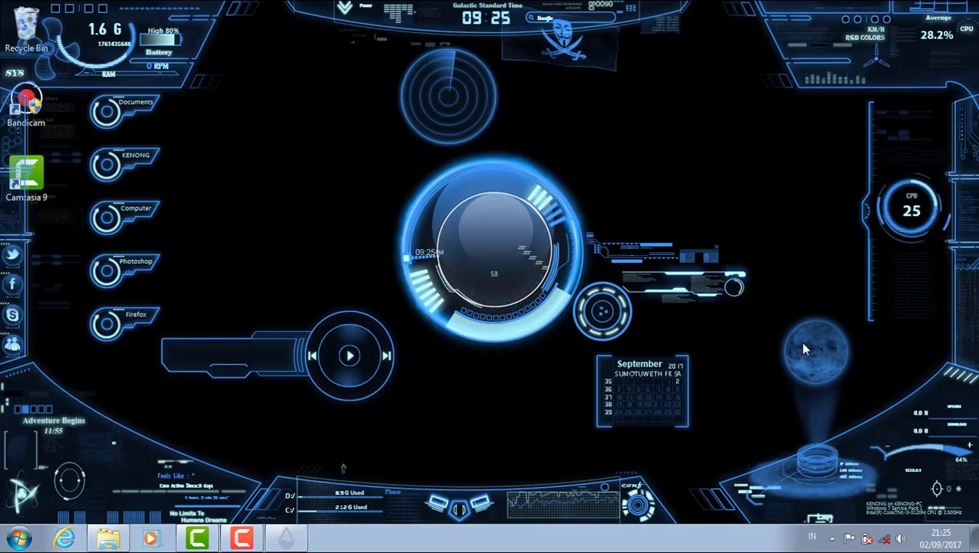
drag(651, 372, 607, 404)
- Unload the Neon Space AudioPlayer skin from the desktop
right_click(356, 356)
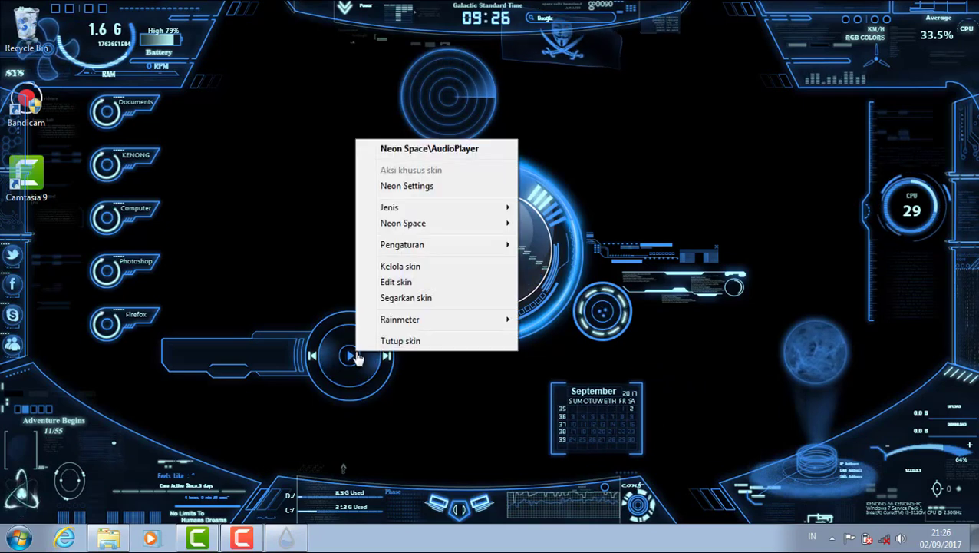
click(387, 340)
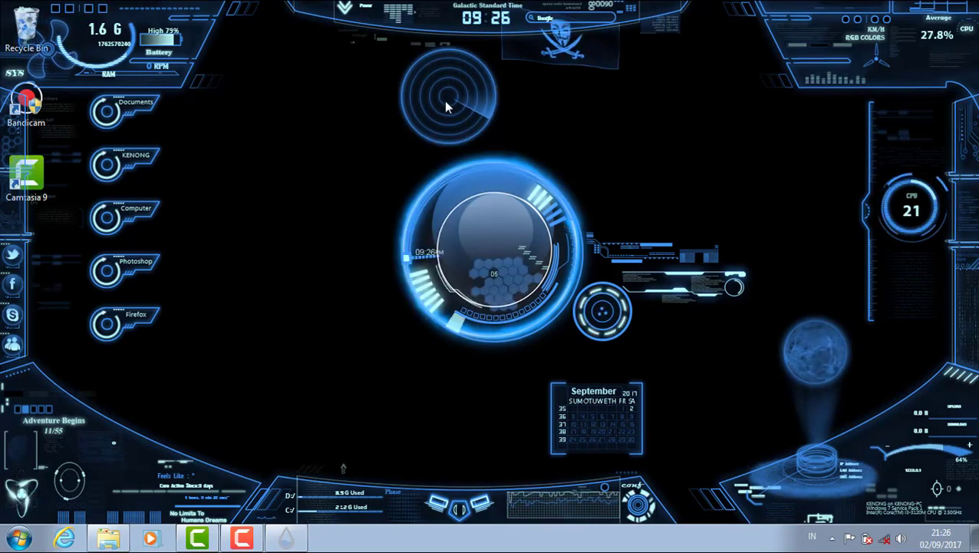
- Move the radar inside the central clock ring and the pirate flag to the clock's upper left
drag(448, 106, 456, 252)
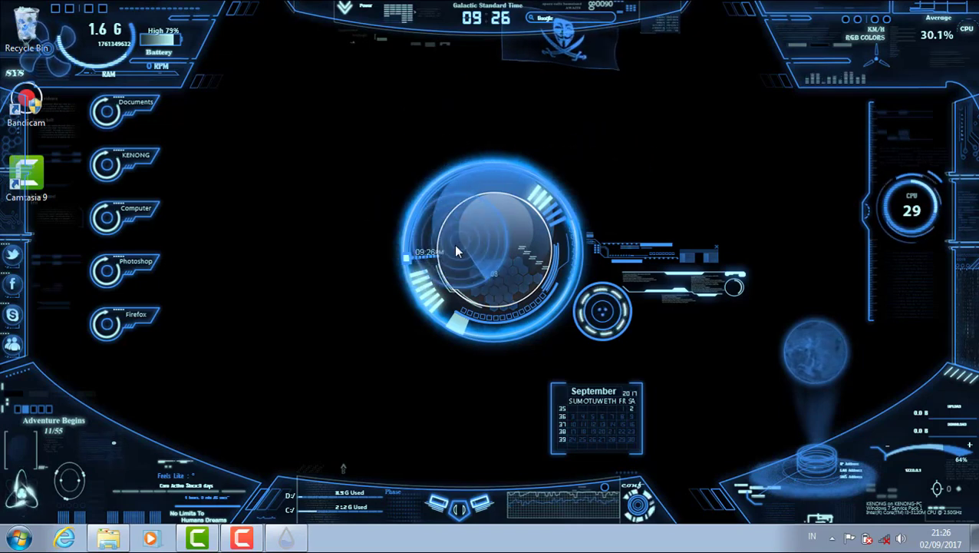
drag(591, 77, 322, 161)
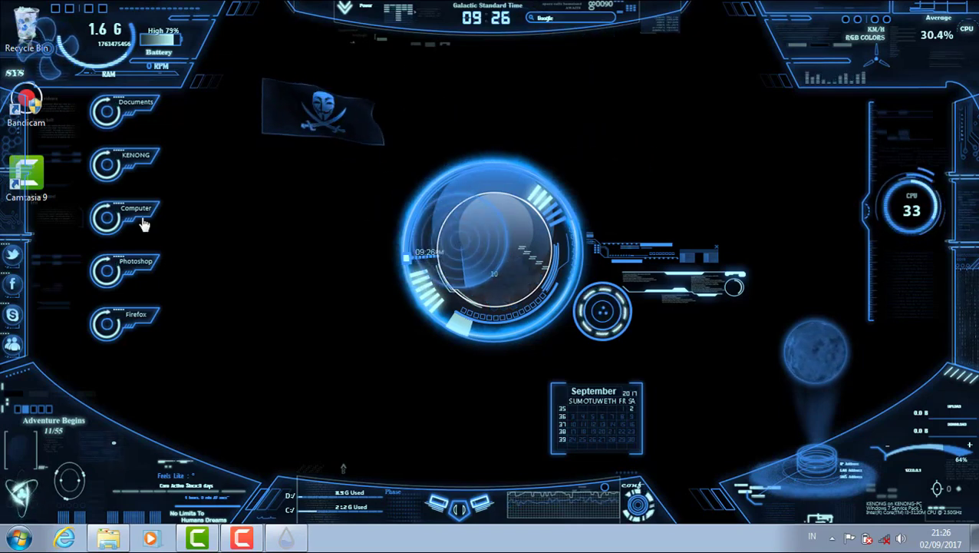
- Test the desktop's Computer launcher and close the Explorer window it opens
click(123, 265)
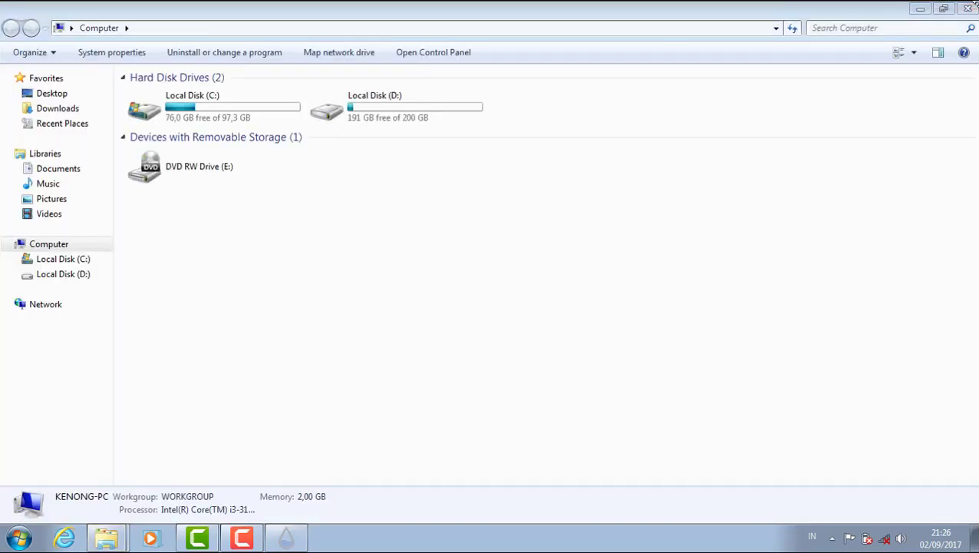
click(965, 9)
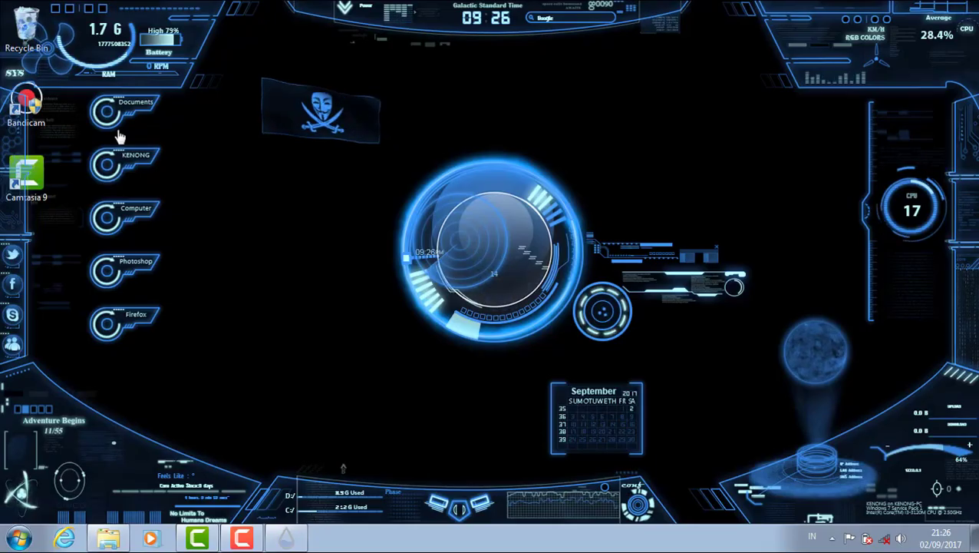
- Delete the Camtasia 9 and Bandicam shortcuts from the desktop
click(27, 176)
key(Delete)
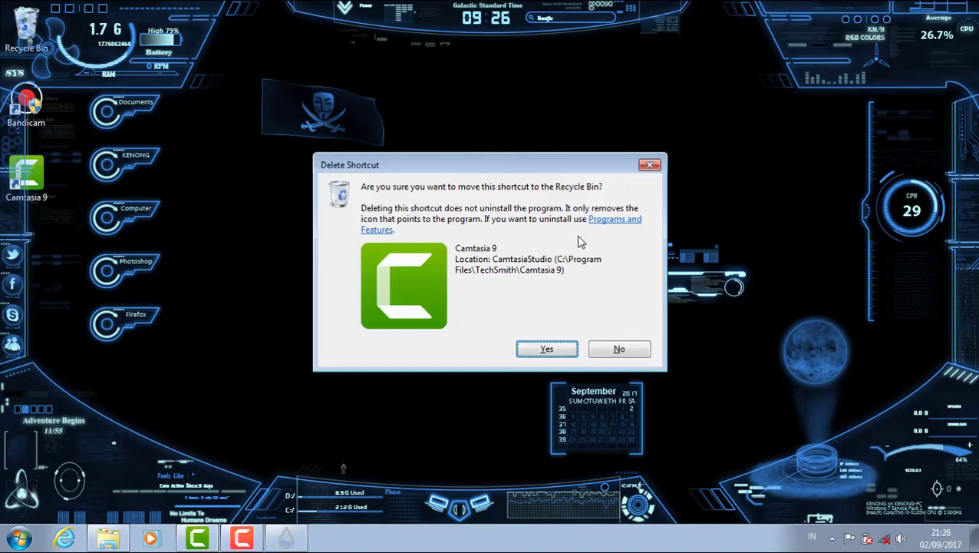
click(546, 349)
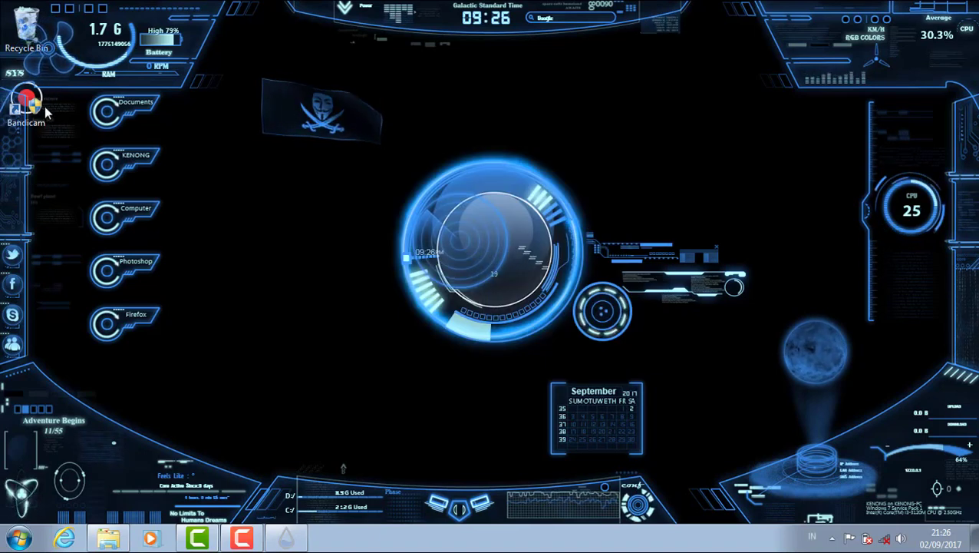
key(Delete)
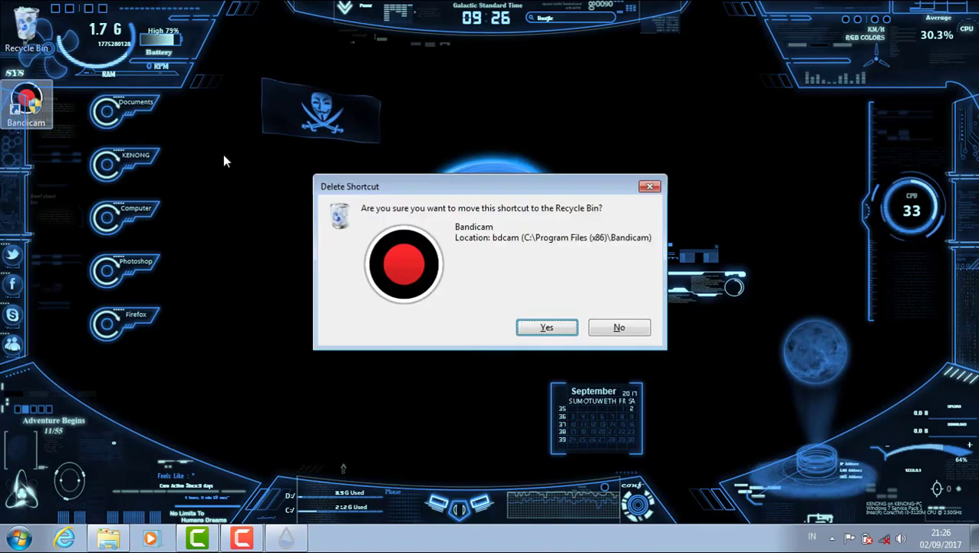
click(545, 328)
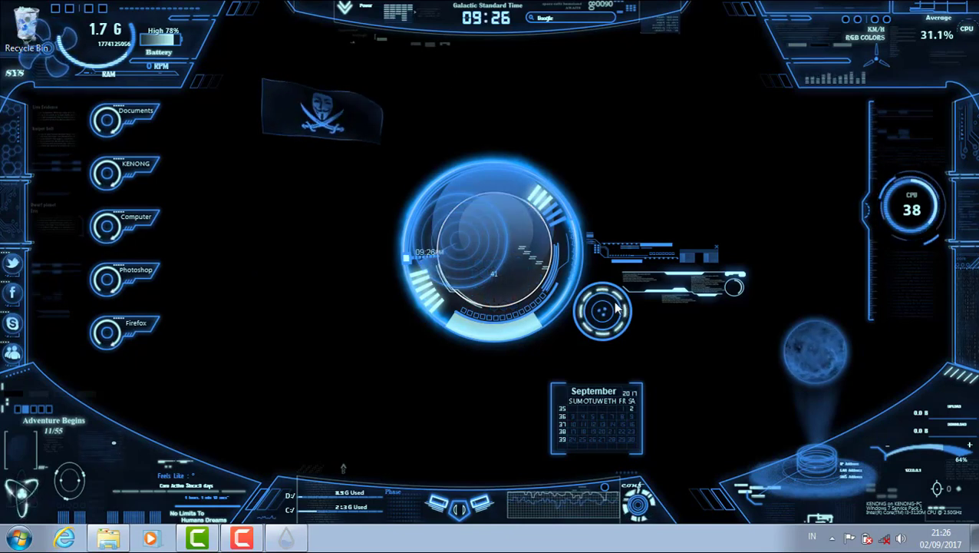
- Centre the radar widget inside the circular clock, moving the clock aside and back into its glowing ring
click(480, 251)
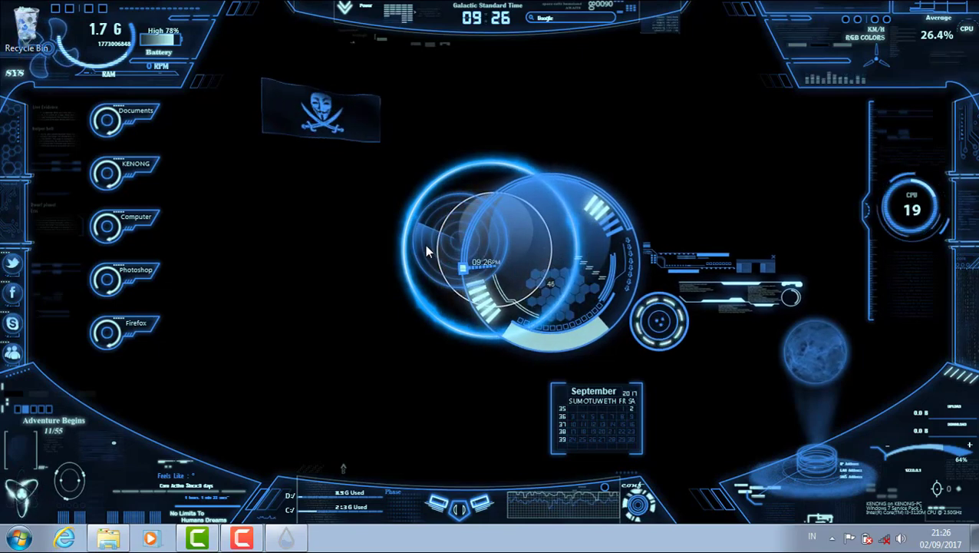
click(563, 263)
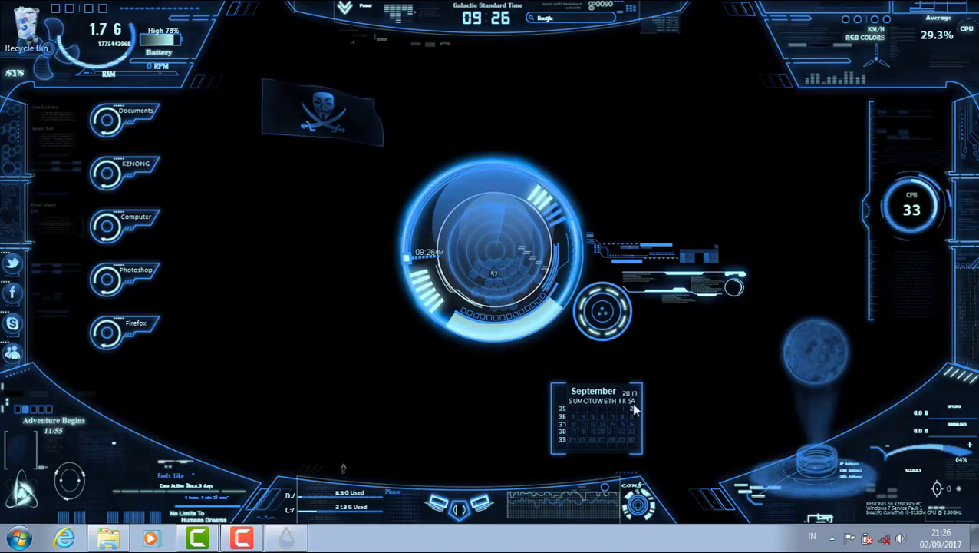
- Load the Beam.ini skin from Neon Space's Visualizers and move the Rainmeter manager window aside to expose it
click(295, 541)
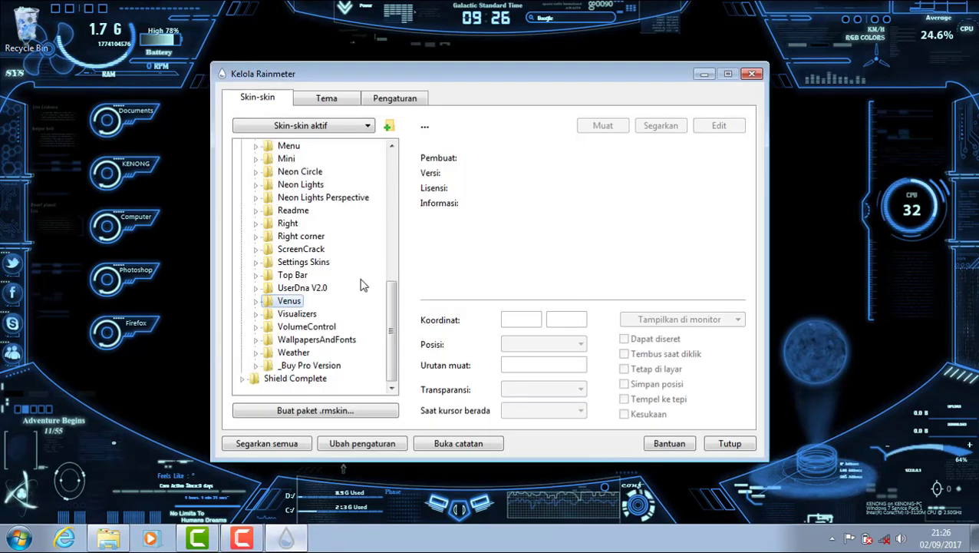
click(256, 314)
click(270, 326)
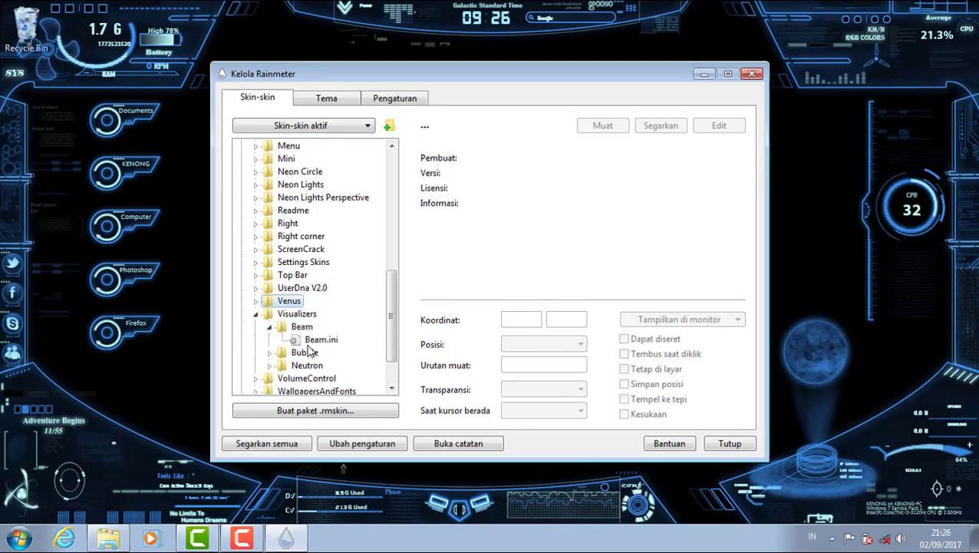
click(319, 339)
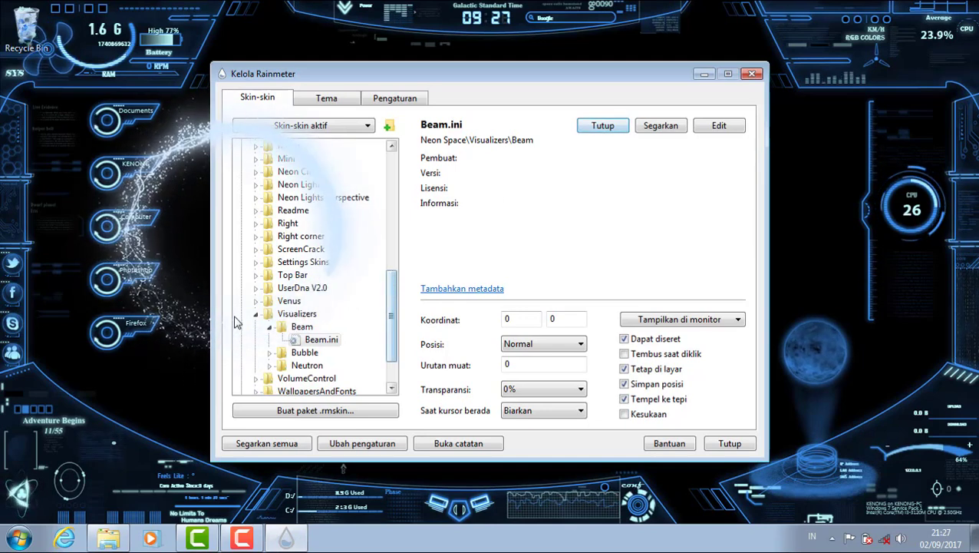
drag(464, 83, 560, 78)
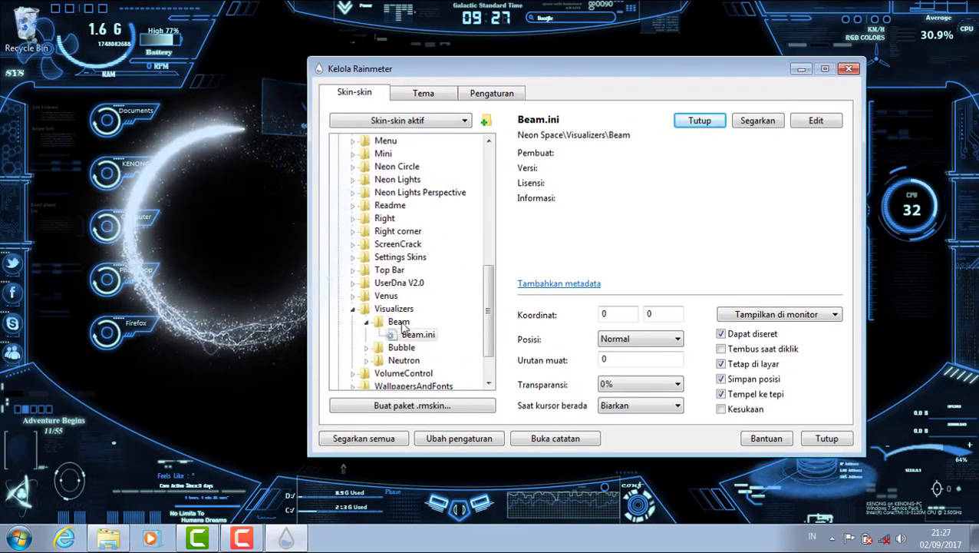
- Load the Bubble.ini skin from the Neon Space Visualizers
click(368, 323)
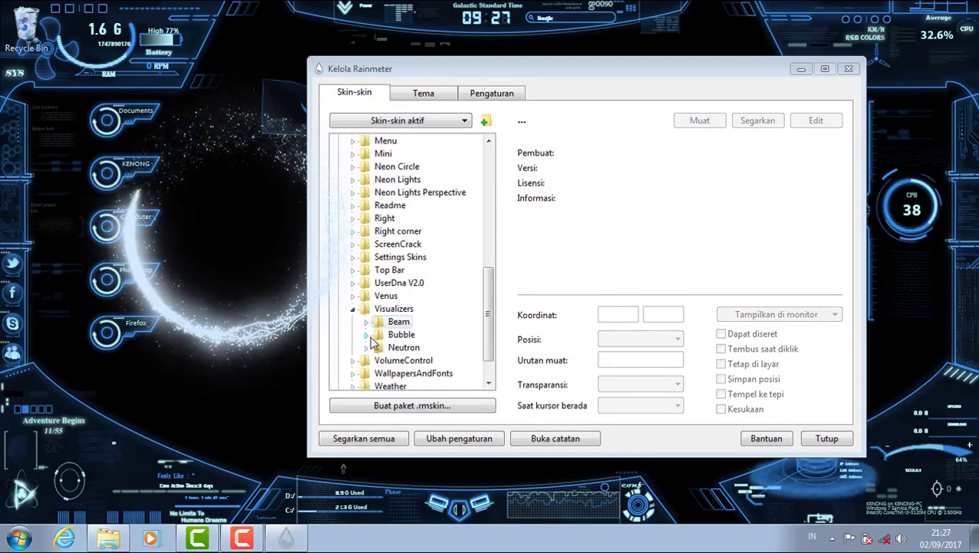
click(366, 335)
click(414, 348)
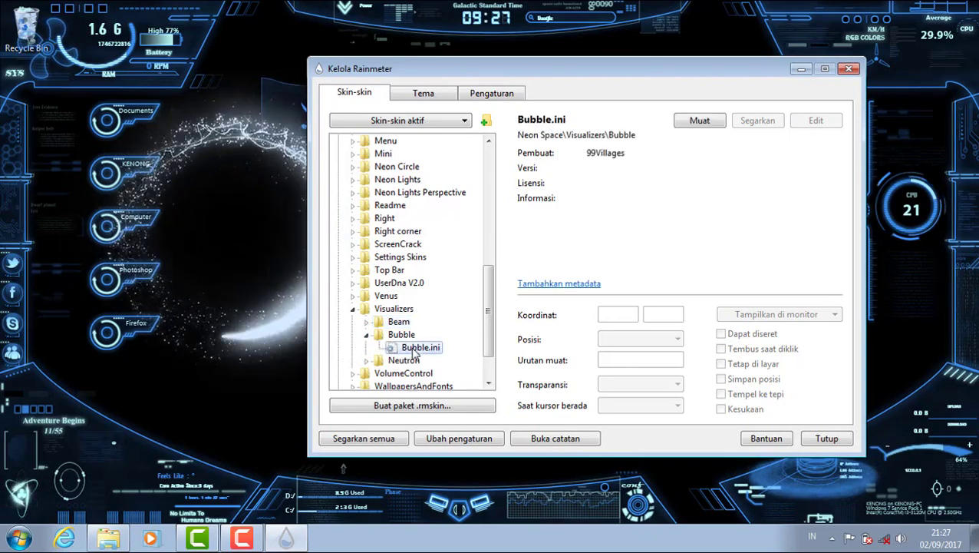
click(718, 123)
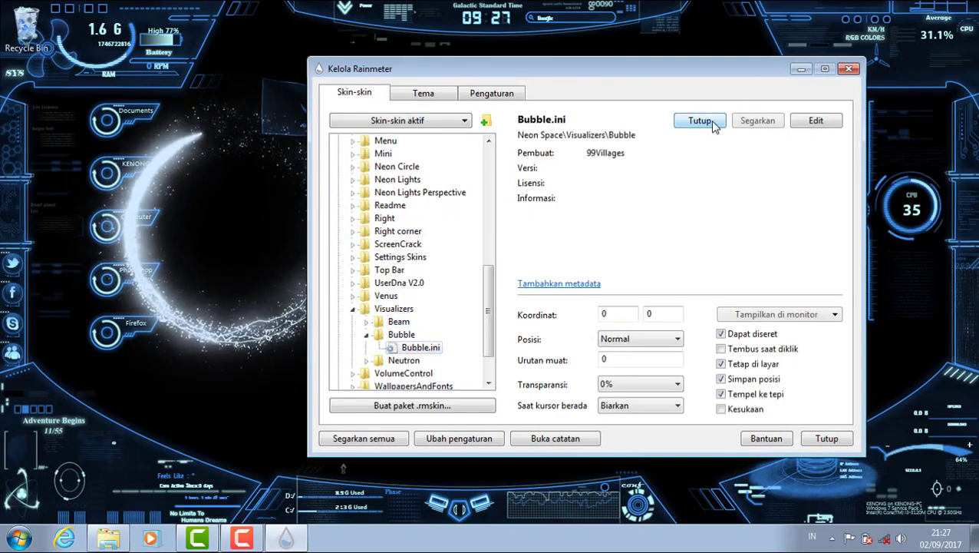
- Load the Neutron2.ini skin from the Neon Space Visualizers and minimise the Rainmeter manager
click(367, 334)
click(367, 348)
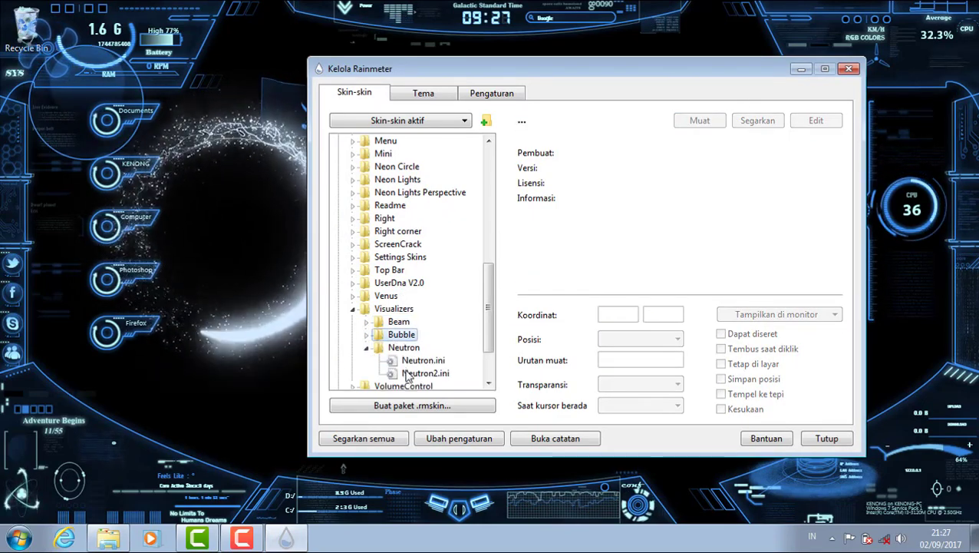
click(409, 373)
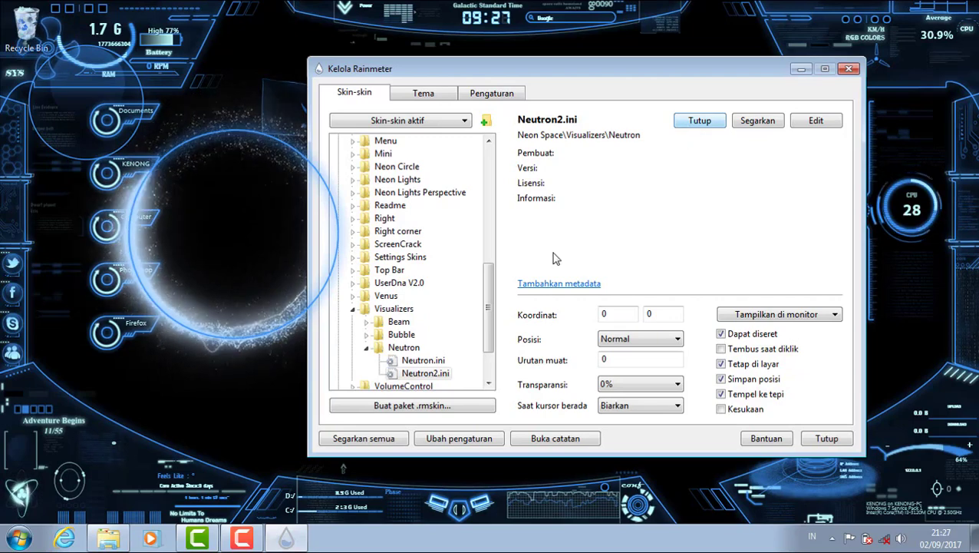
click(801, 70)
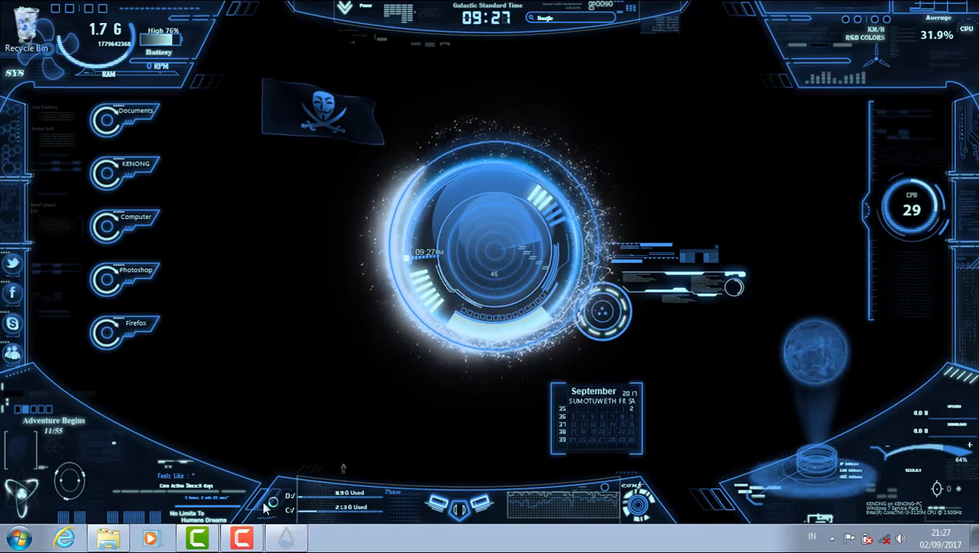
- Preview the VolumeControlS.ini skin from Neon Space's VolumeControl folder and unload it again
click(286, 537)
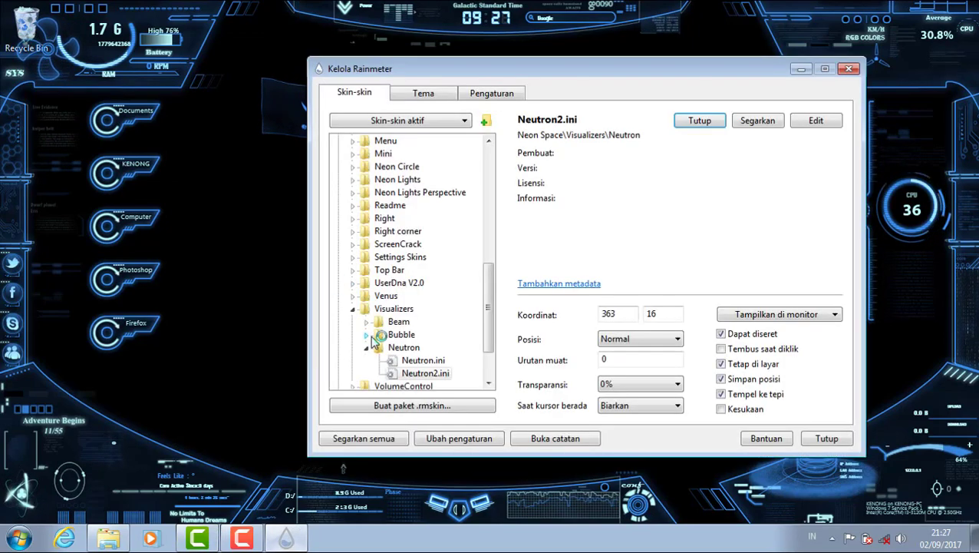
click(368, 348)
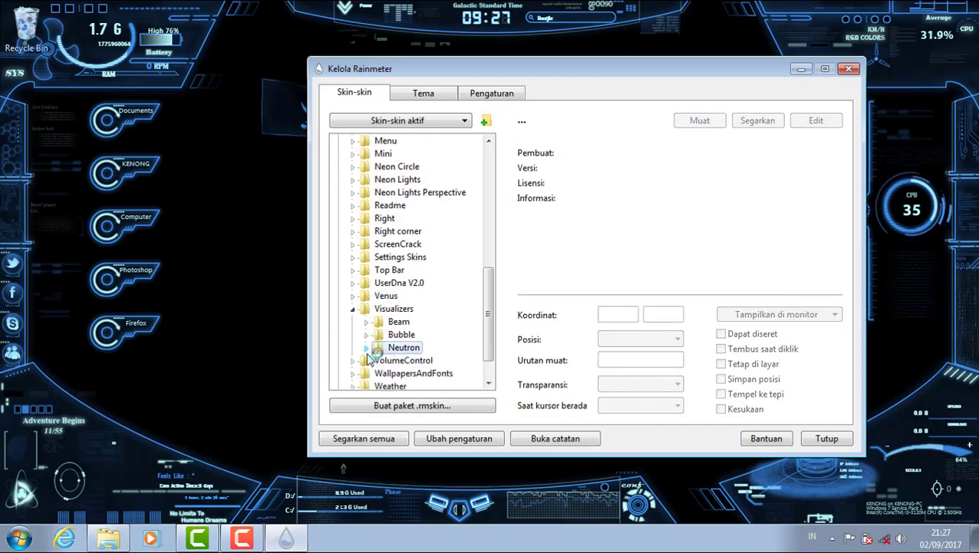
click(353, 310)
click(353, 322)
click(422, 348)
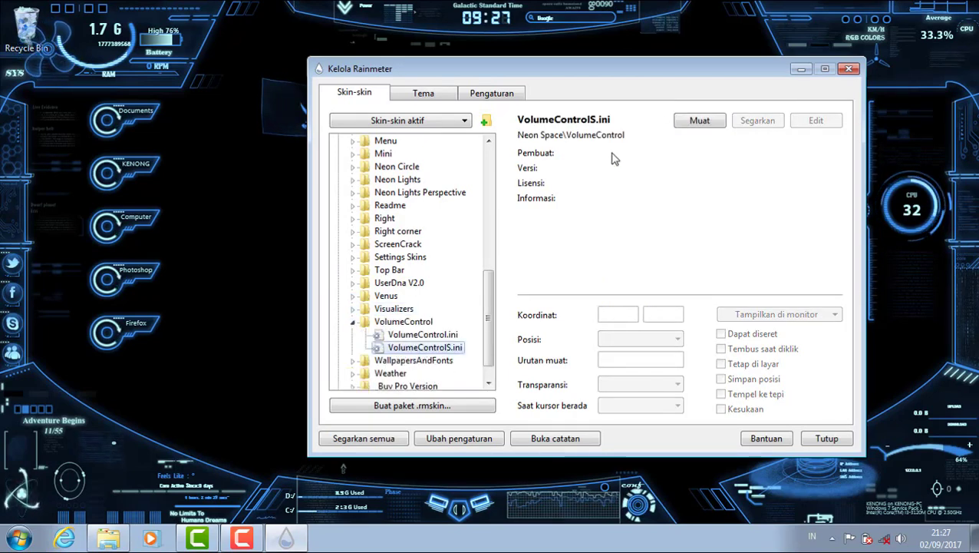
click(690, 123)
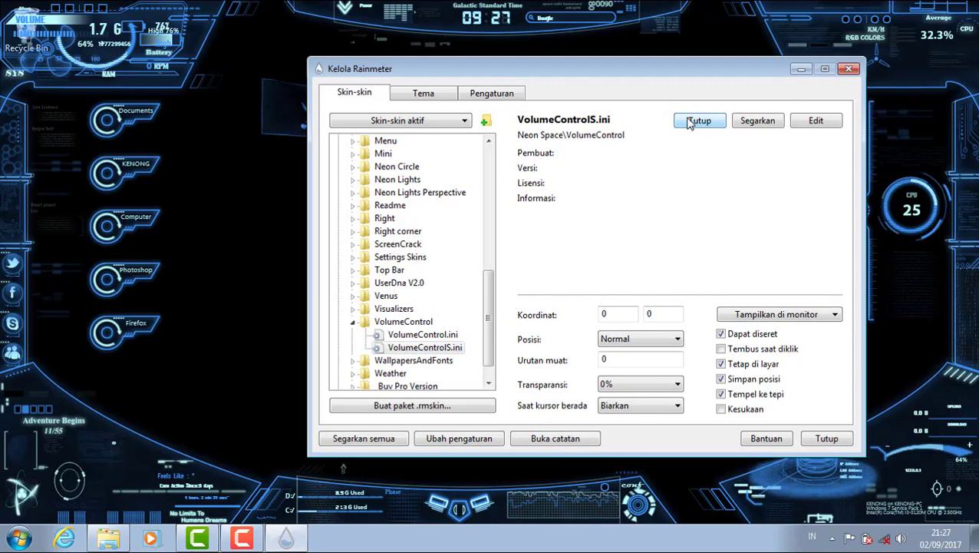
click(690, 123)
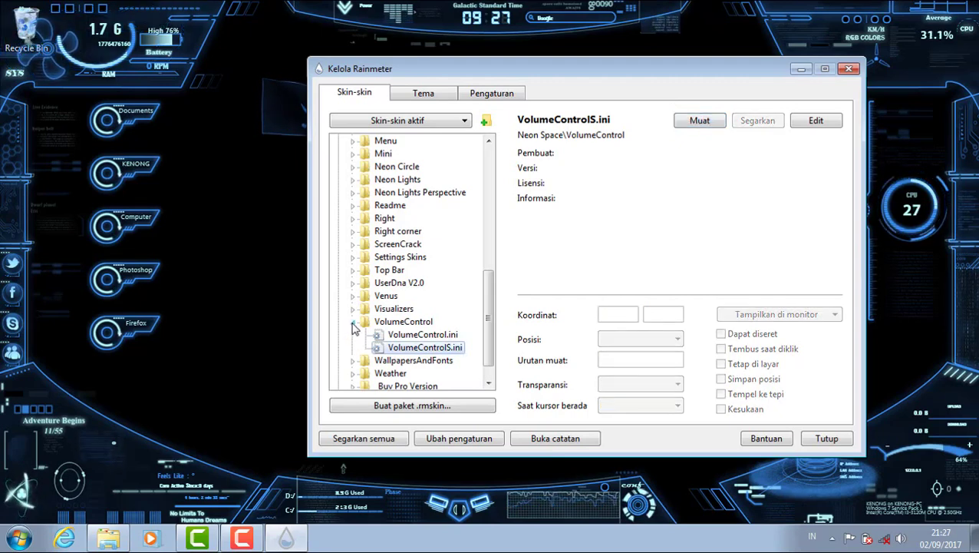
- Try loading the Code099.ini skin from Neon Space's WallpapersAndFonts folder, and collapse that folder
click(353, 323)
click(354, 336)
click(414, 348)
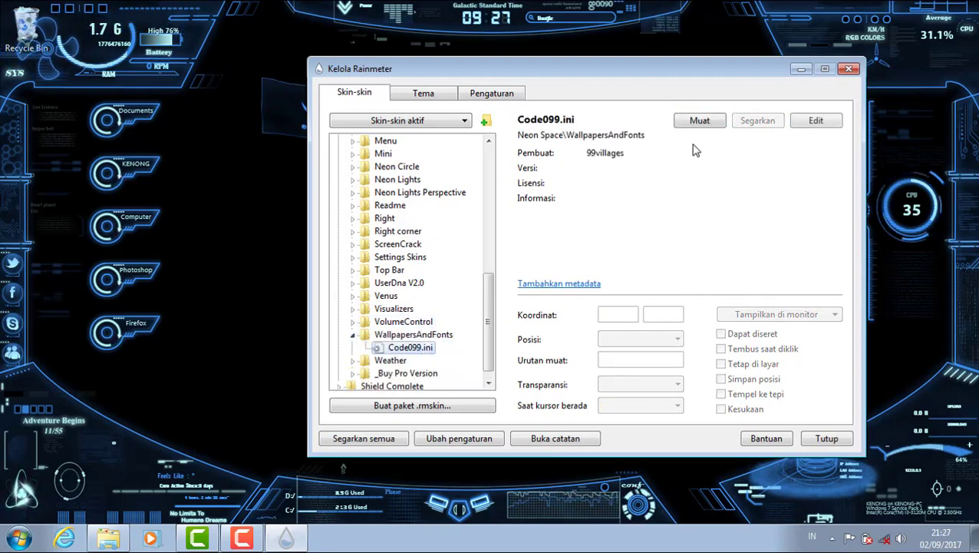
click(699, 121)
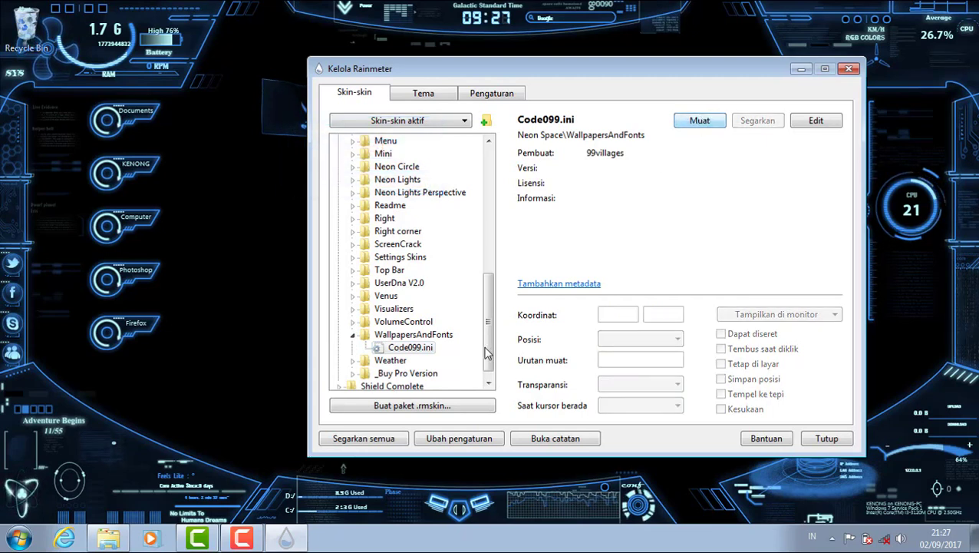
click(362, 338)
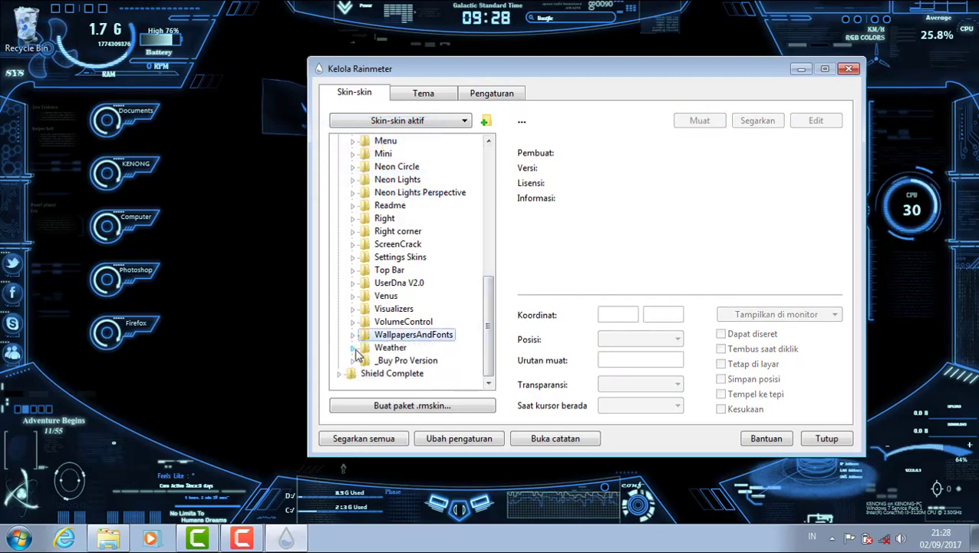
- Load the Buy Pro.ini skin from the _Buy Pro Version folder and close the browser window it opens
click(411, 373)
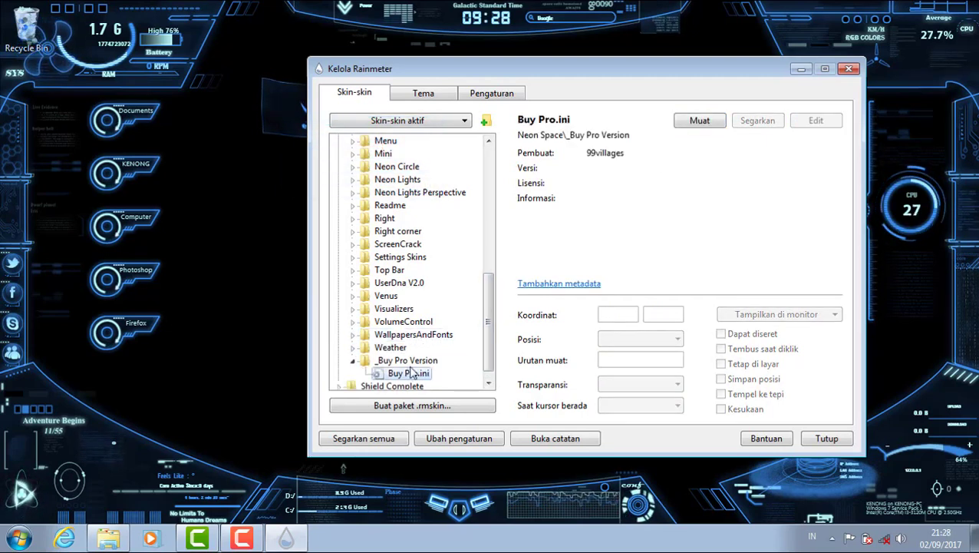
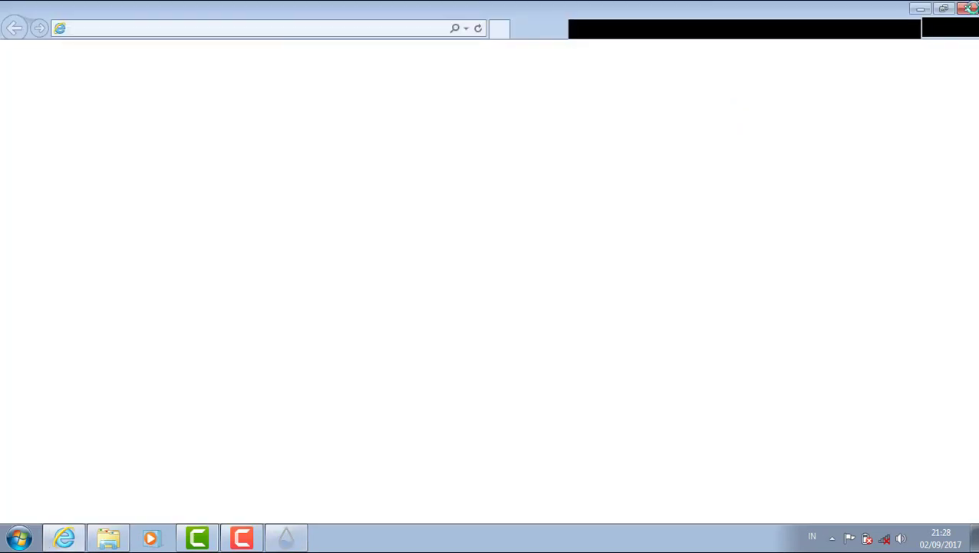
click(968, 8)
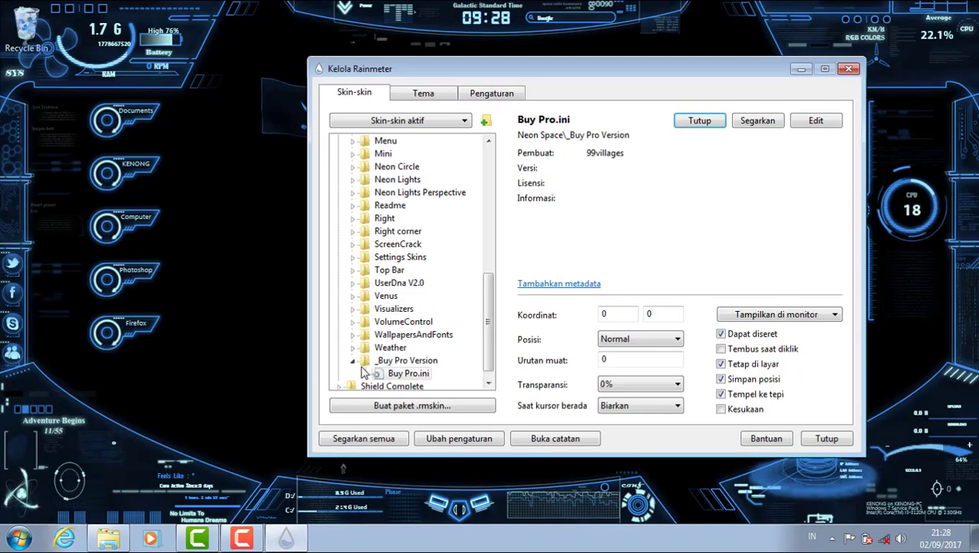
click(353, 362)
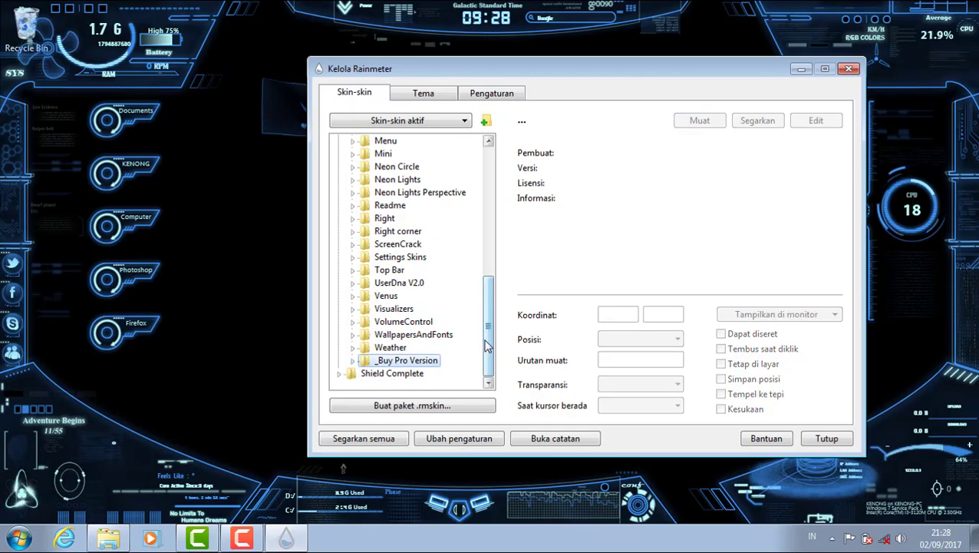
- Collapse the Neon Space folder and expand the Avengers - Tweaked folder inside Shield Complete
scroll(495, 247, up, 8)
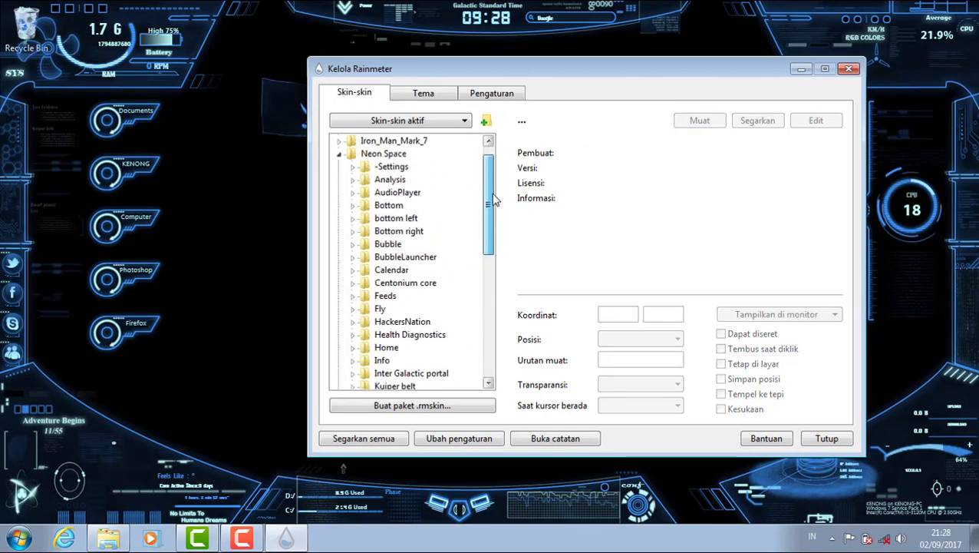
click(340, 166)
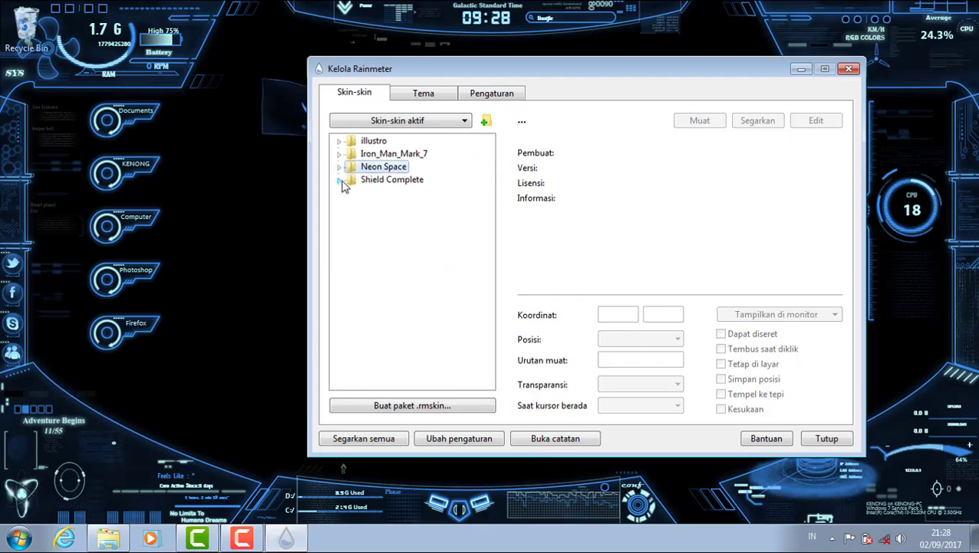
click(340, 180)
click(353, 193)
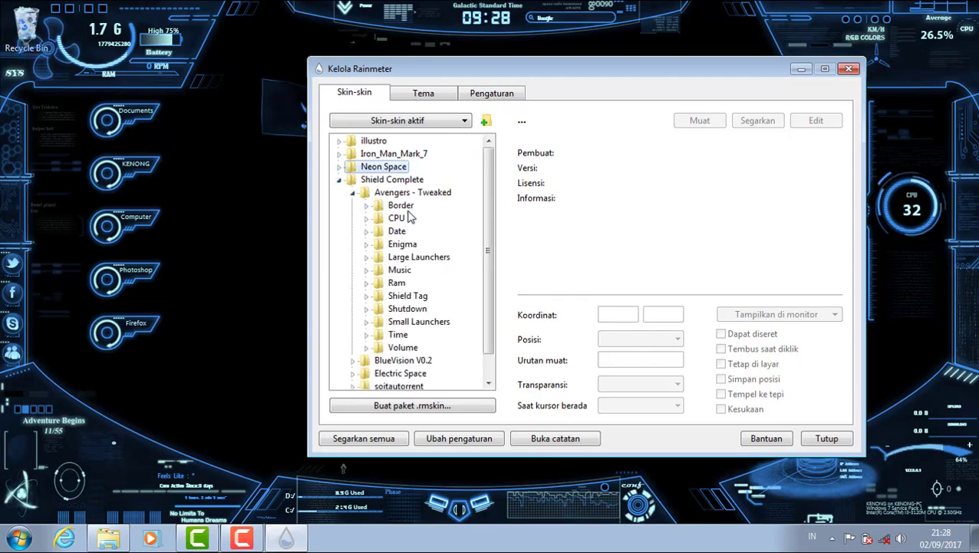
- Preview the Border.ini skin from the Avengers - Tweaked Border folder, unload it again and collapse the folder
click(367, 207)
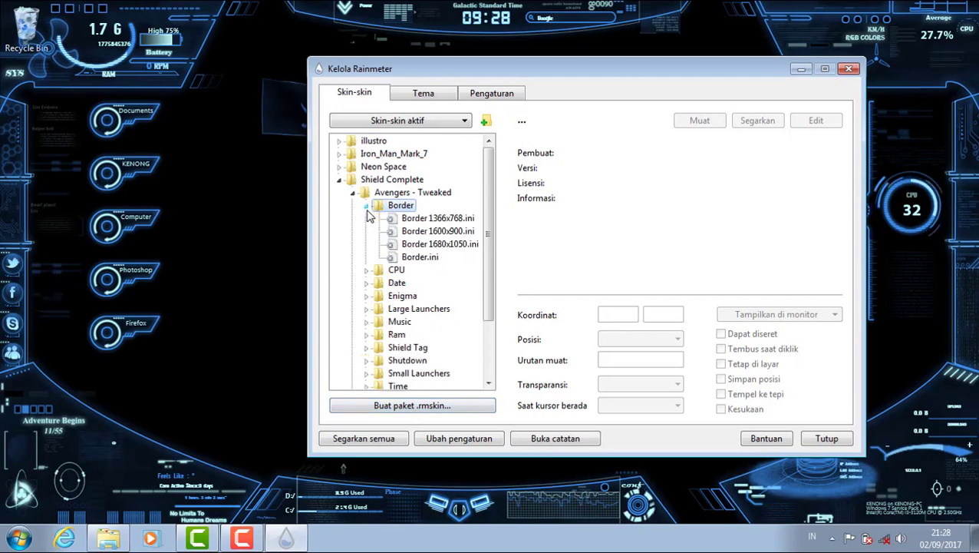
click(419, 244)
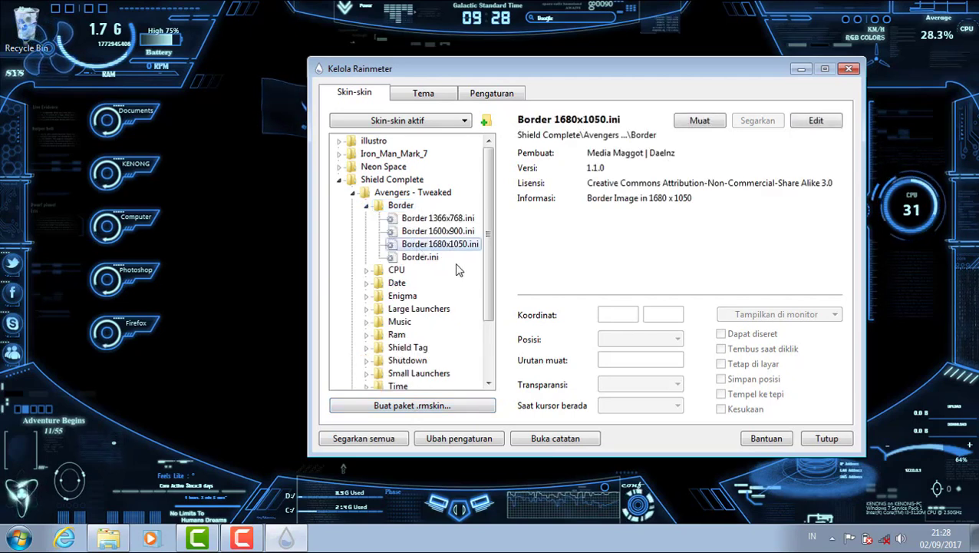
click(429, 258)
click(699, 121)
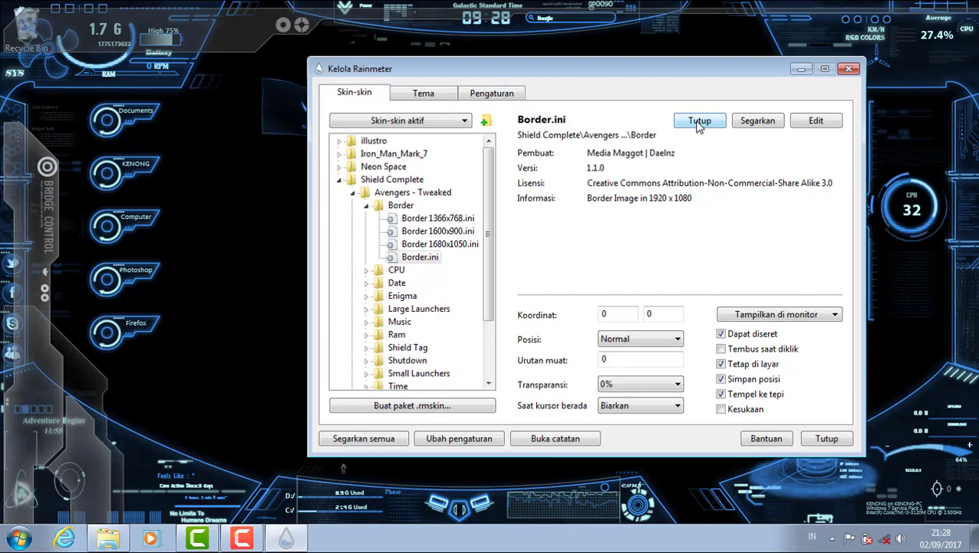
click(699, 123)
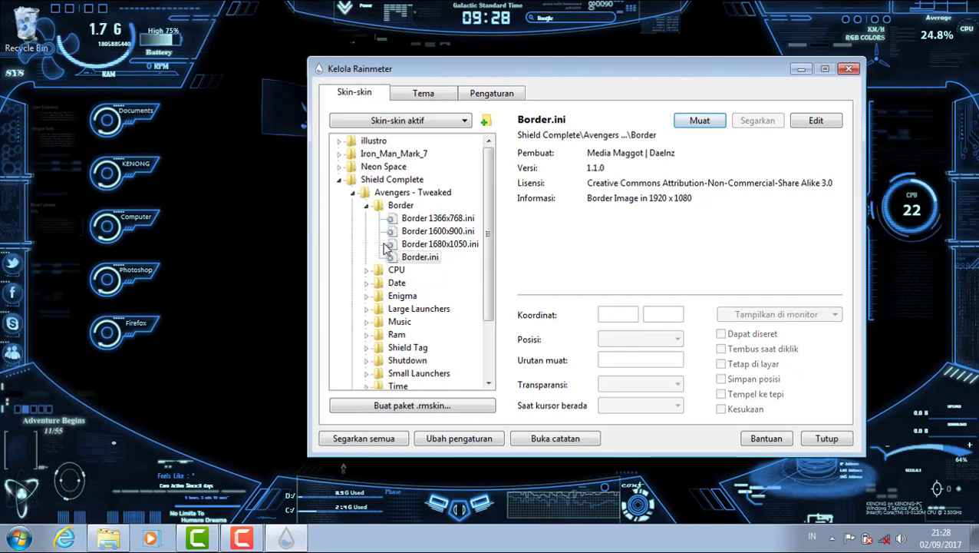
click(367, 207)
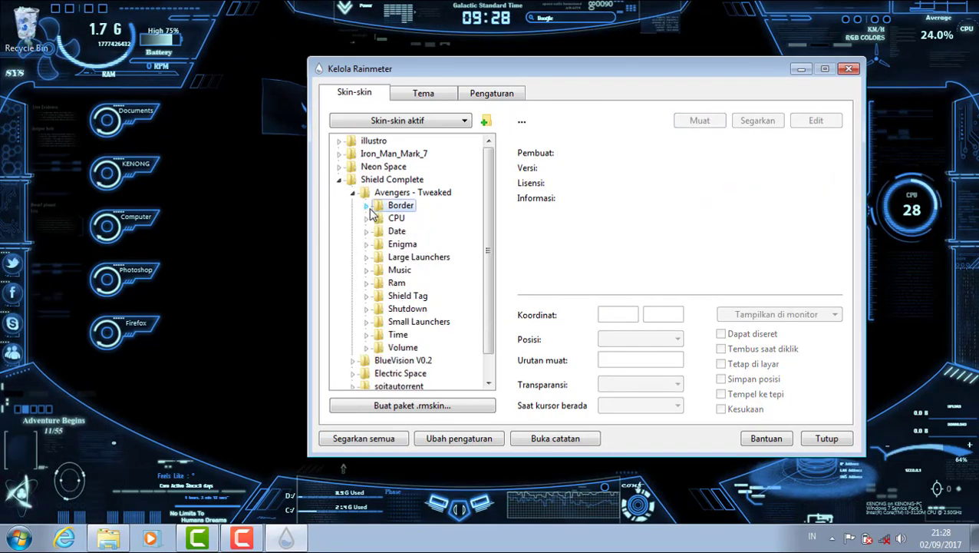
- Preview the 4 Core.ini skin from the Avengers - Tweaked CPU folder and unload it again
click(366, 219)
click(419, 270)
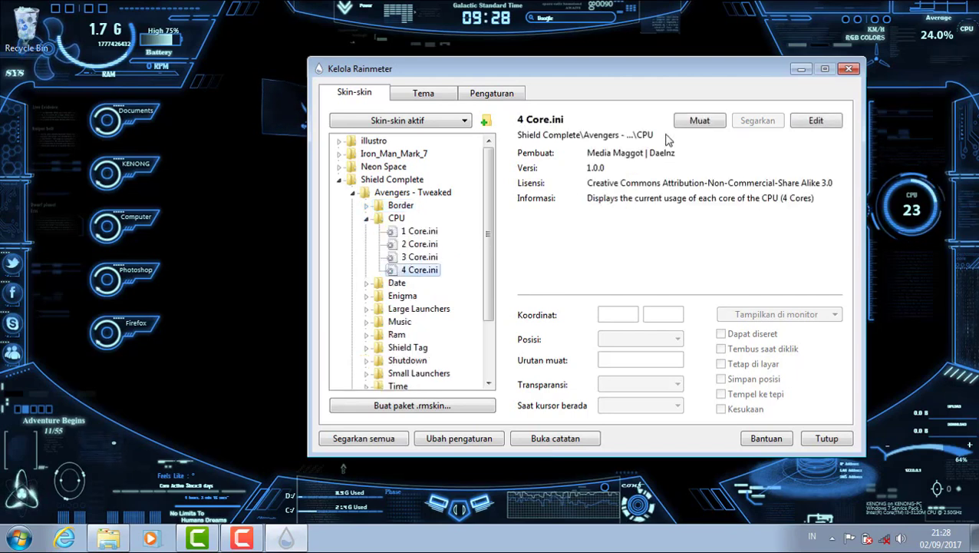
click(697, 123)
click(695, 123)
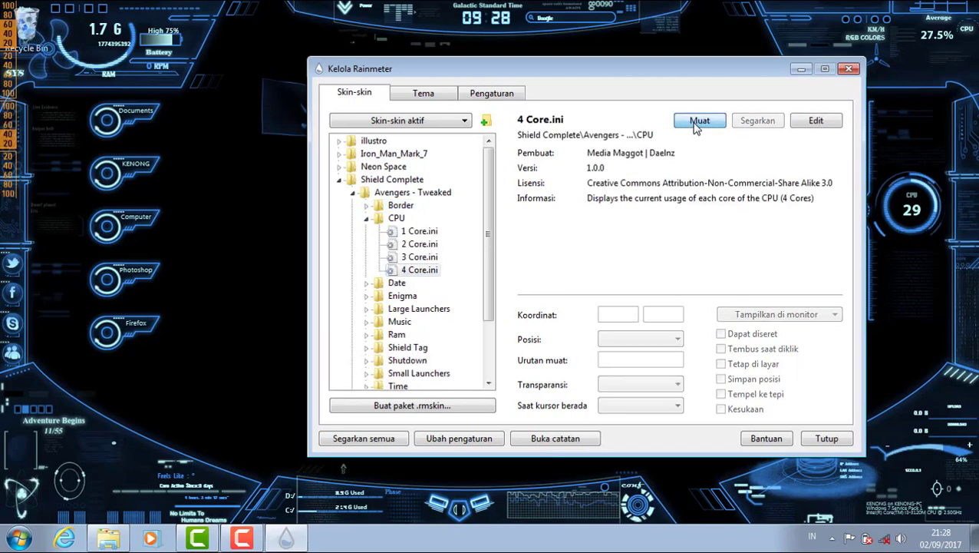
click(367, 219)
- Preview the Date.ini skin from the Avengers - Tweaked Date folder and unload it again
click(367, 231)
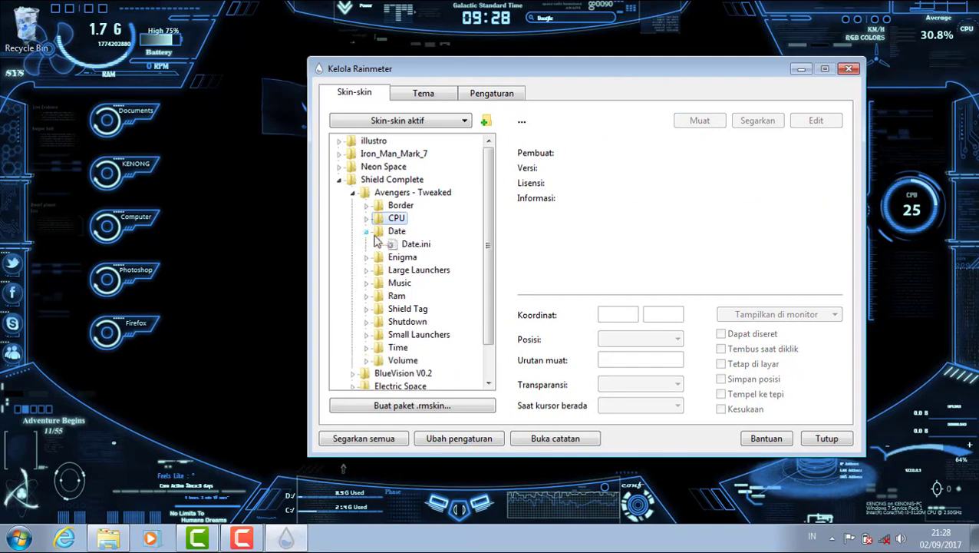
click(407, 244)
click(695, 122)
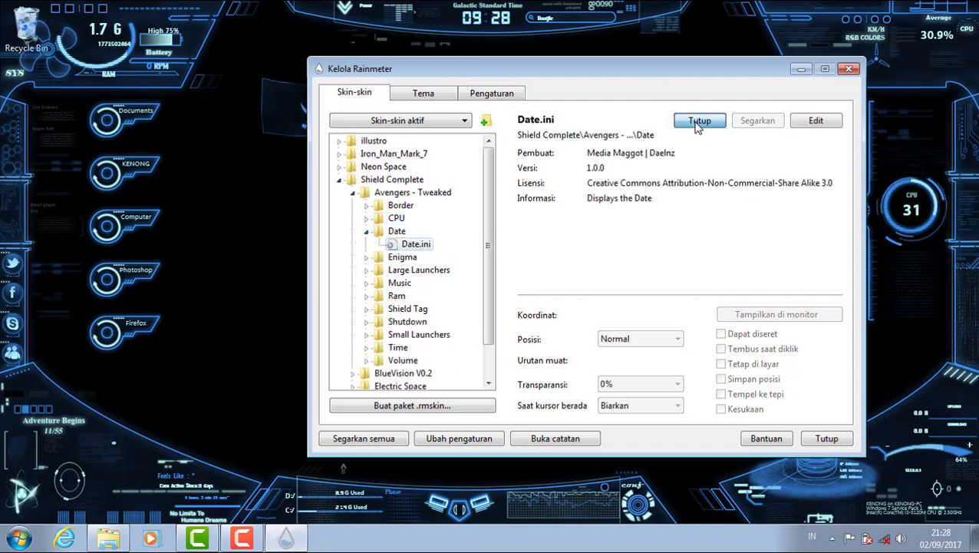
click(698, 123)
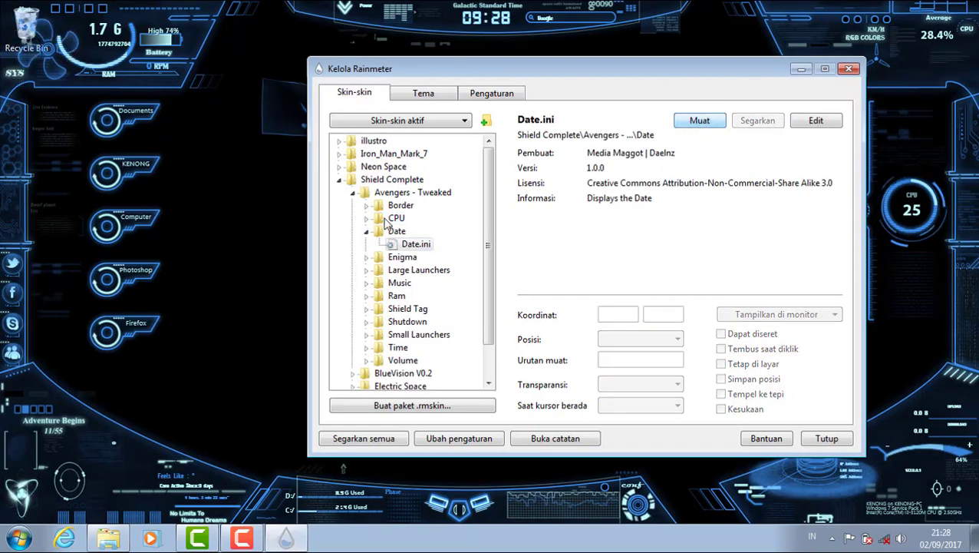
click(368, 232)
- Preview the Options.ini skin from the Avengers - Tweaked Enigma folder, unload it and collapse the folder
click(367, 244)
click(422, 269)
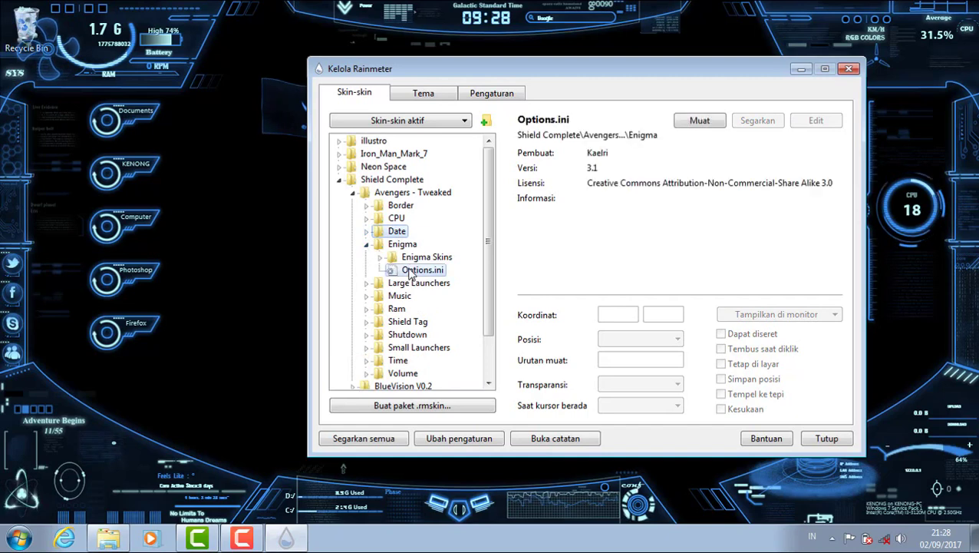
click(699, 123)
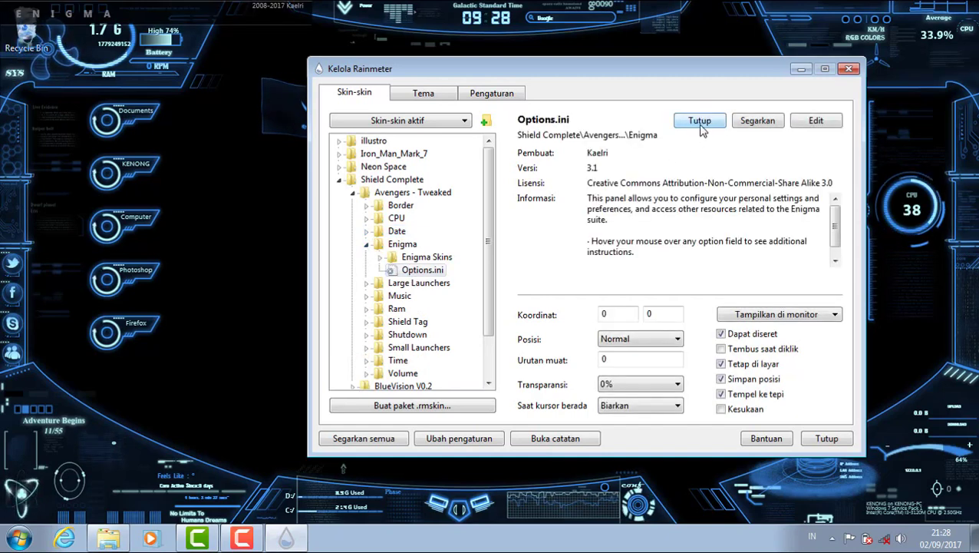
click(699, 123)
click(699, 123)
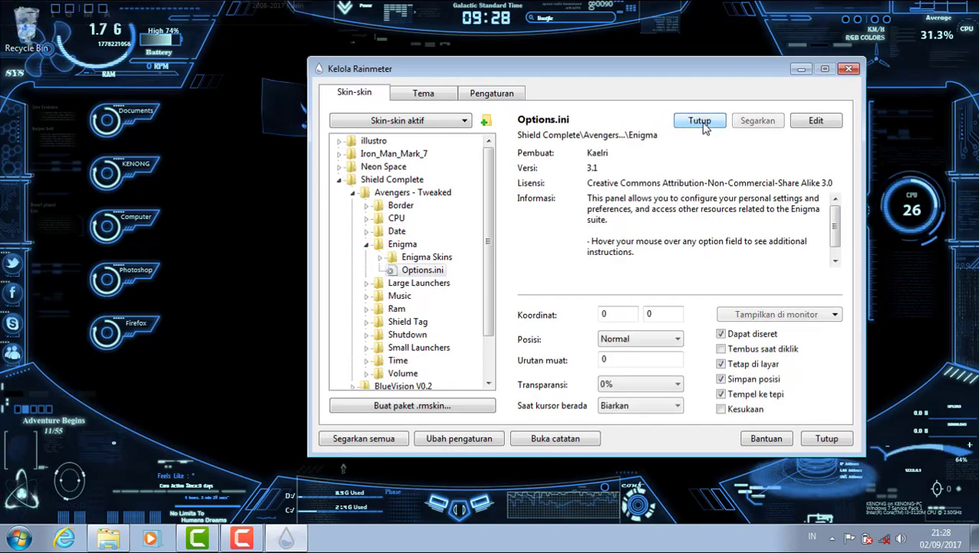
click(699, 123)
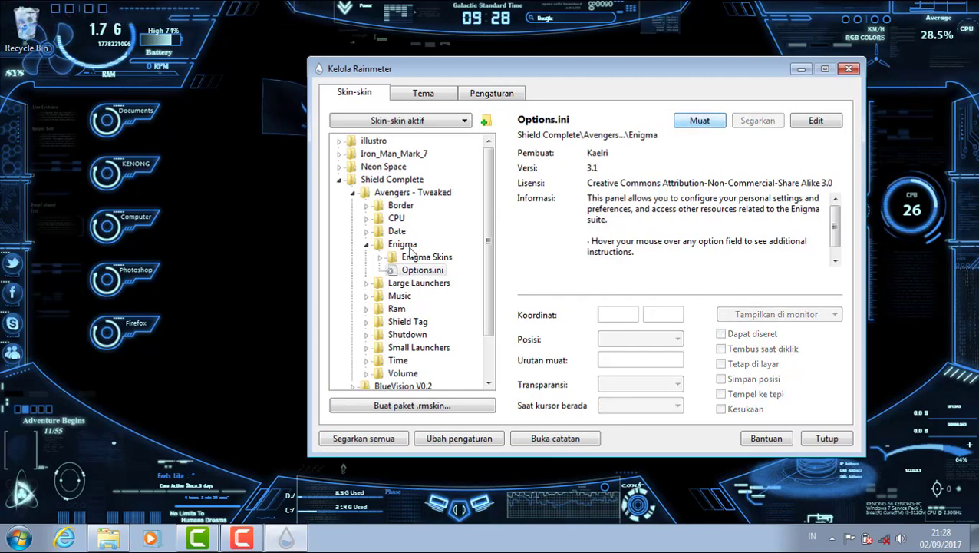
click(367, 244)
- Preview the Large Launchers.ini skin from the Large Launchers folder and unload it again
click(367, 257)
click(418, 270)
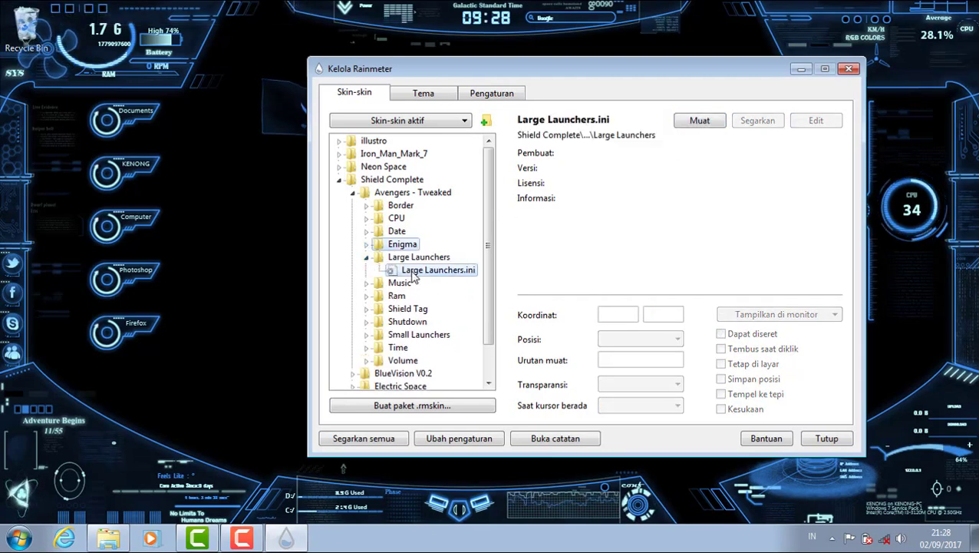
click(700, 123)
click(701, 123)
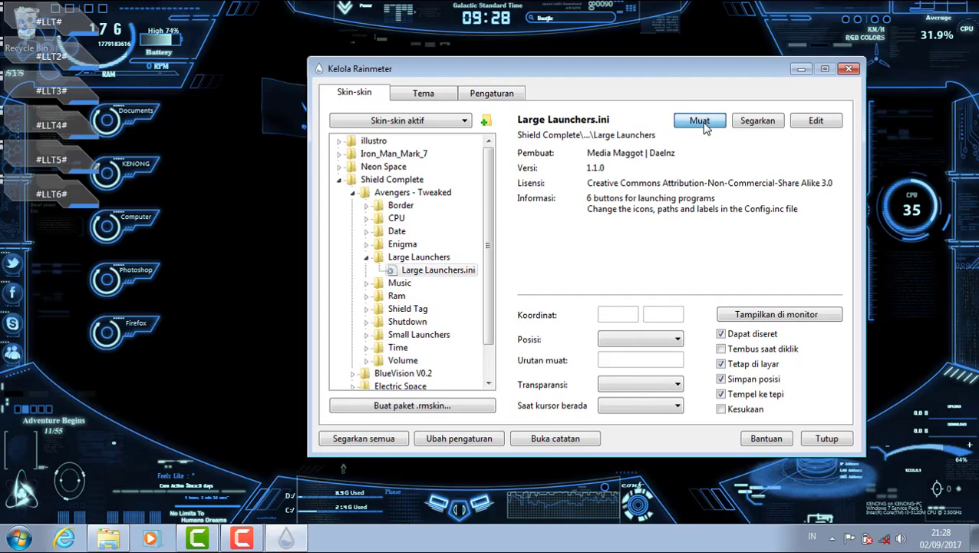
click(367, 257)
- Preview the Music.ini skin from the Avengers - Tweaked Music folder and unload it again
click(367, 270)
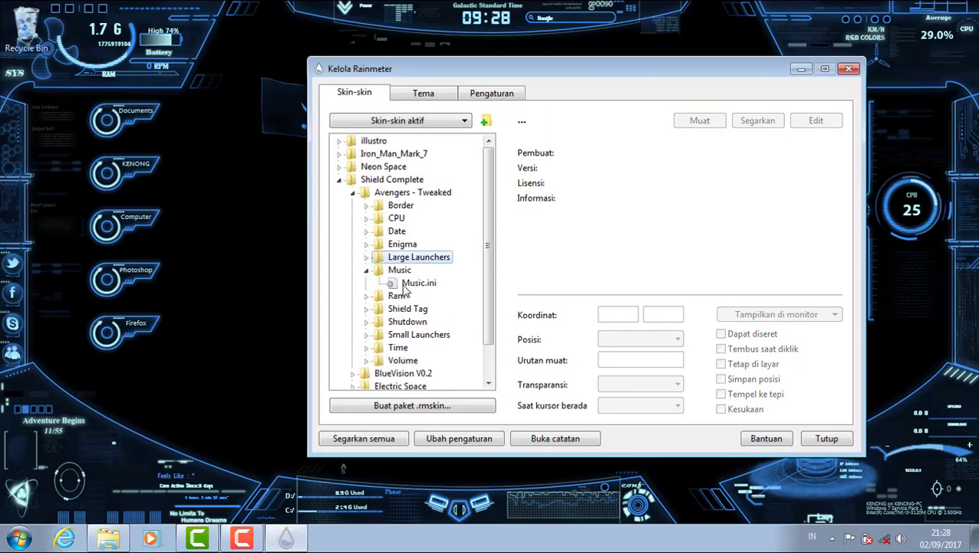
click(418, 283)
click(700, 120)
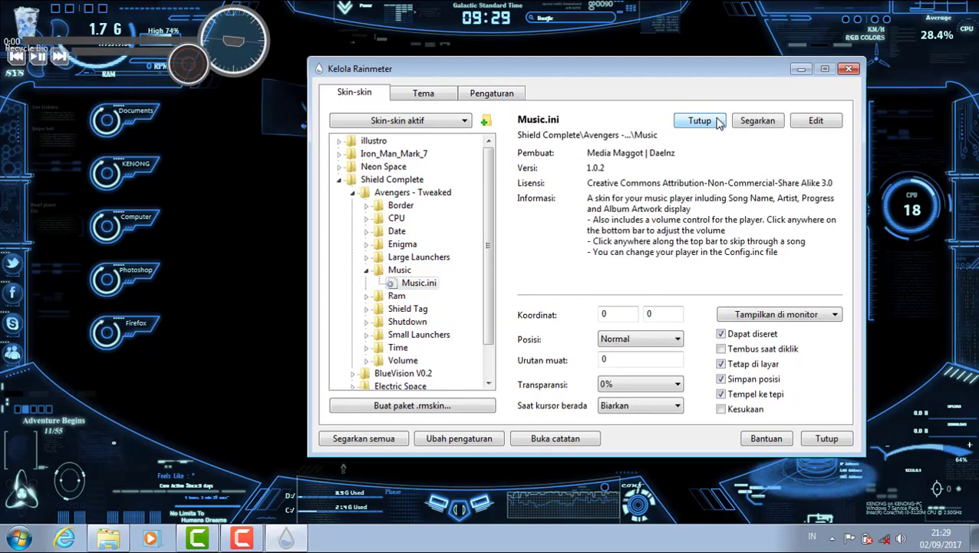
click(717, 122)
click(368, 271)
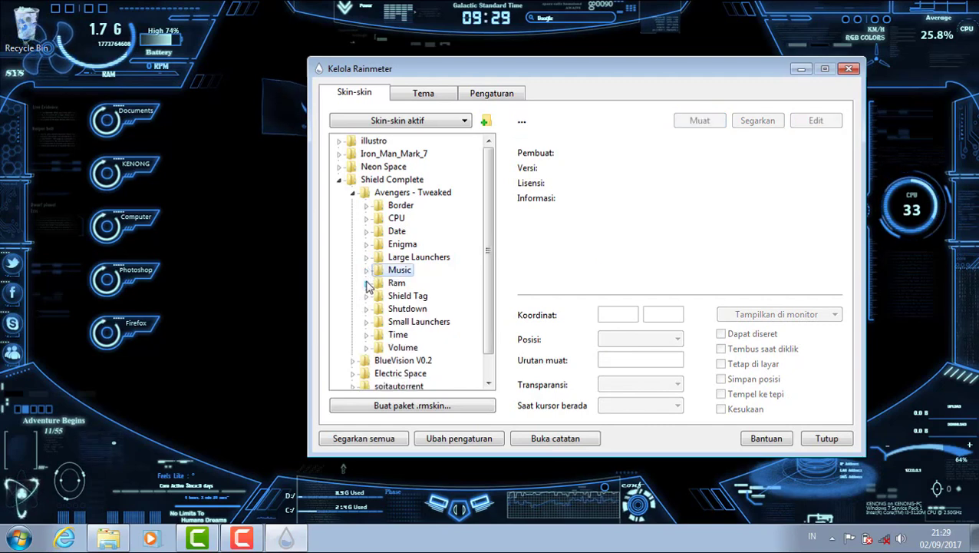
- Preview the Ram.ini skin from the Avengers - Tweaked Ram folder and unload it again
click(367, 283)
click(415, 295)
click(693, 125)
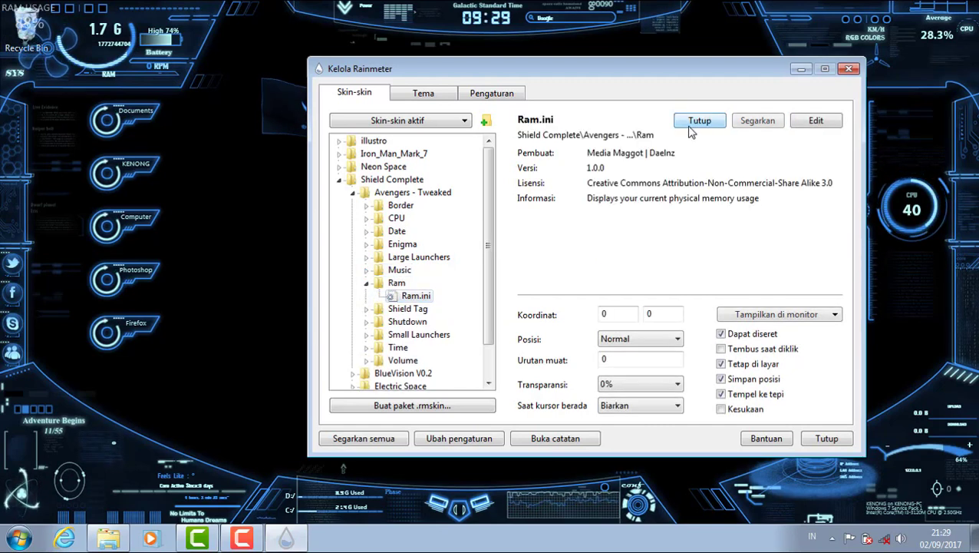
click(700, 125)
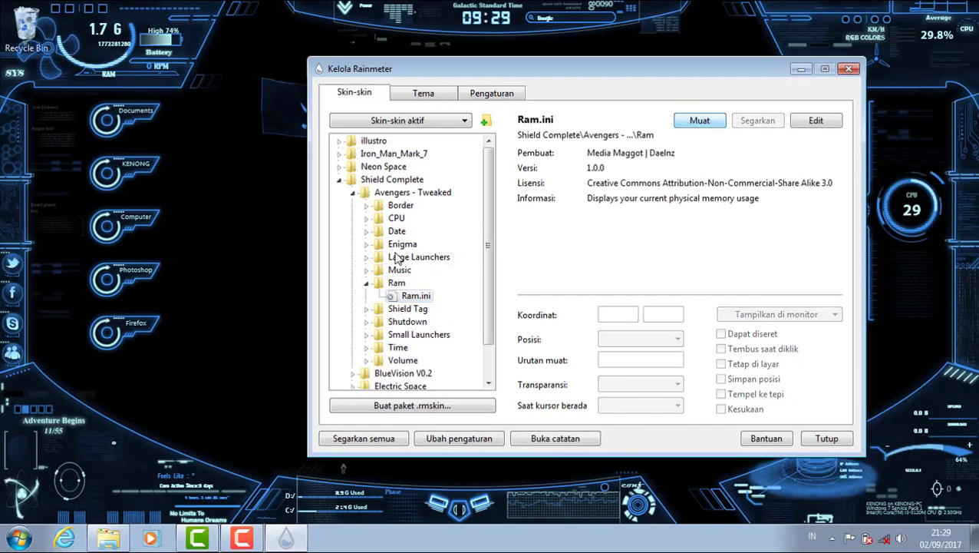
click(367, 283)
- Preview the Shield Tag.ini skin from the Shield Tag folder and unload it again
click(367, 296)
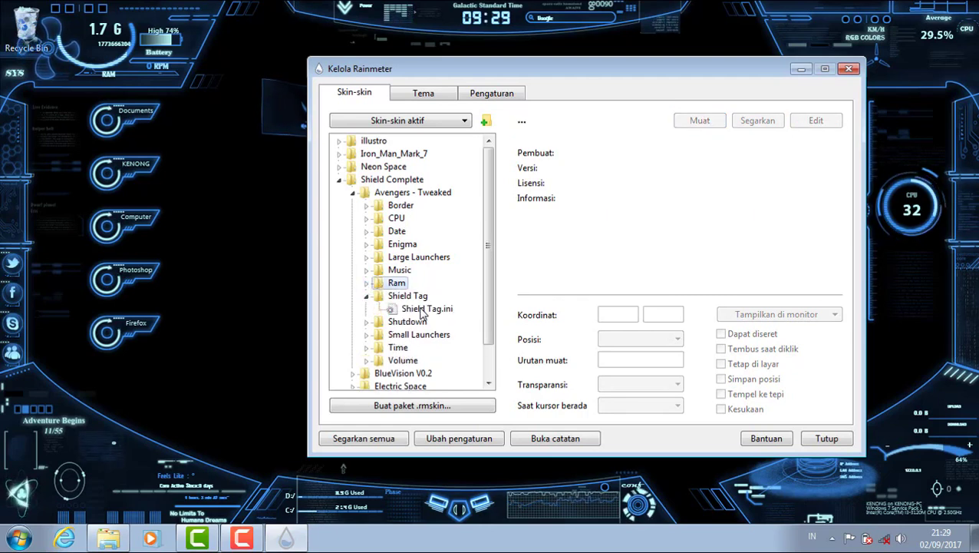
click(426, 308)
click(696, 125)
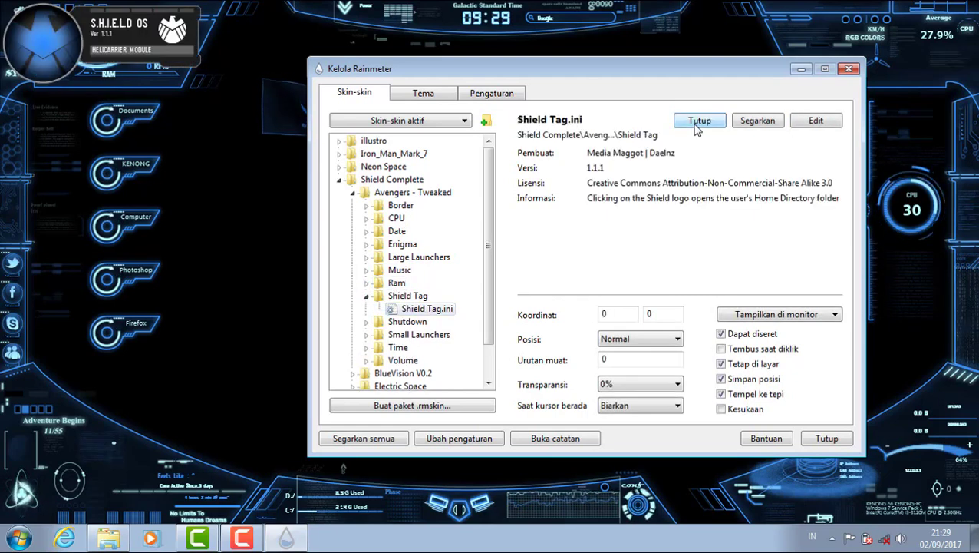
click(697, 123)
click(368, 296)
- Check the contents of the Shutdown folder, and preview the 24 Hour.ini skin from the Time folder before unloading it
click(368, 308)
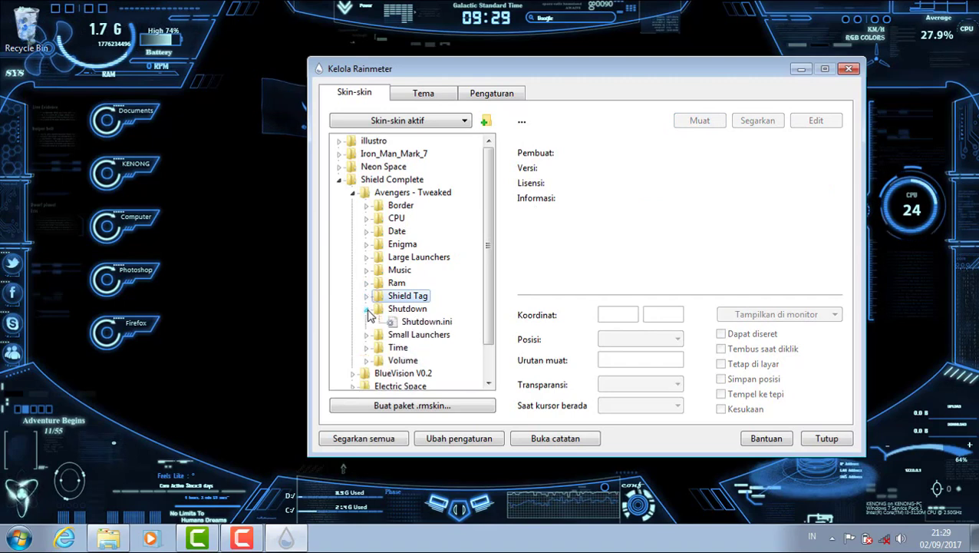
click(367, 309)
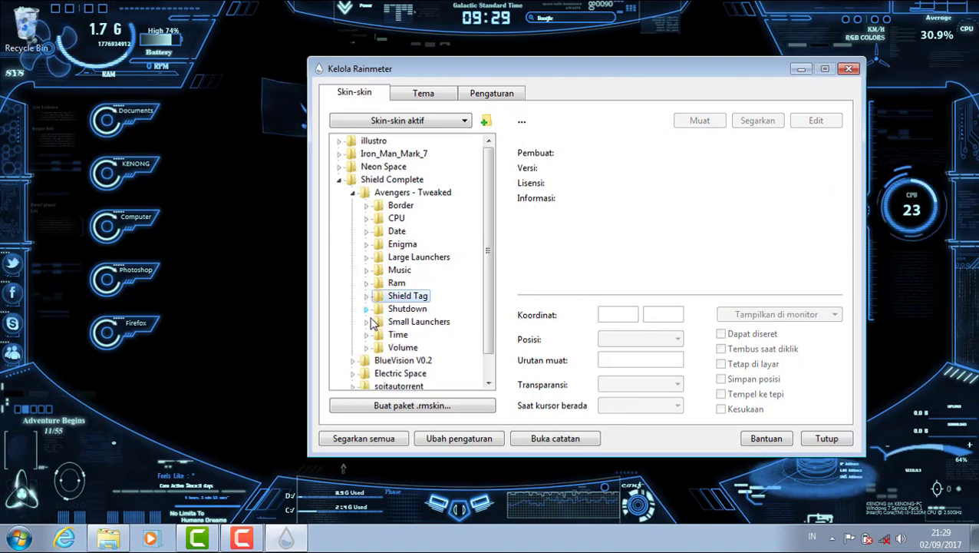
click(368, 334)
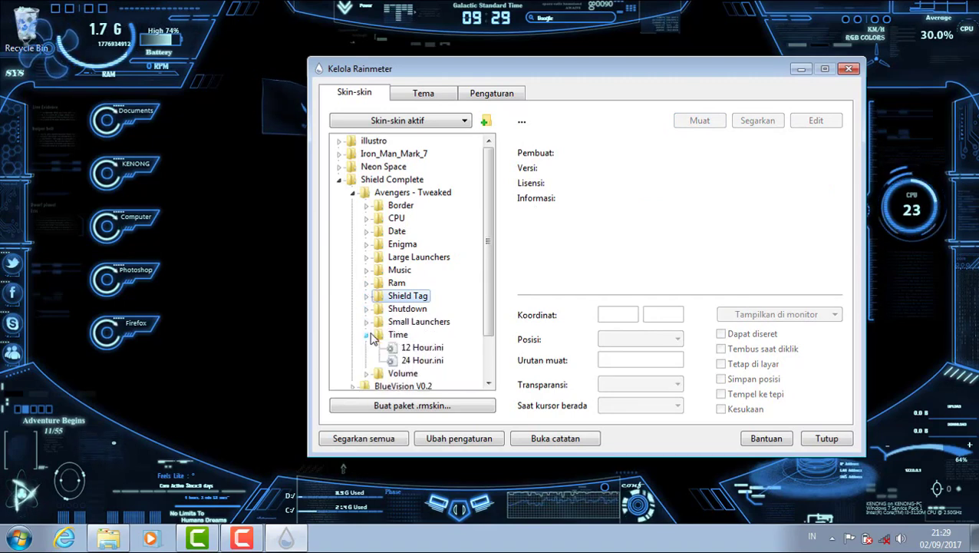
click(426, 360)
click(701, 121)
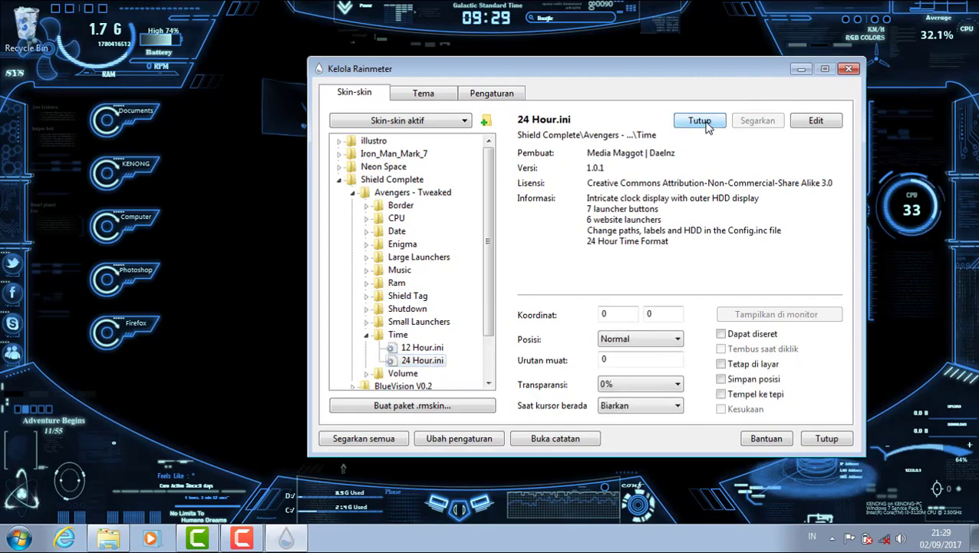
click(701, 121)
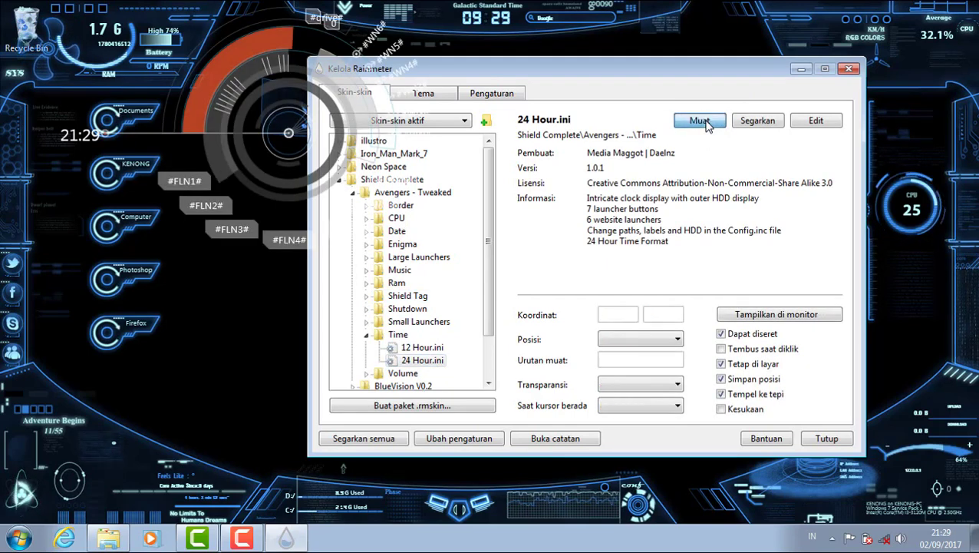
click(368, 334)
- Collapse the Avengers - Tweaked folder and expand Shield Complete's Electric Space and BlueVision V0.2 folders
click(367, 348)
click(367, 348)
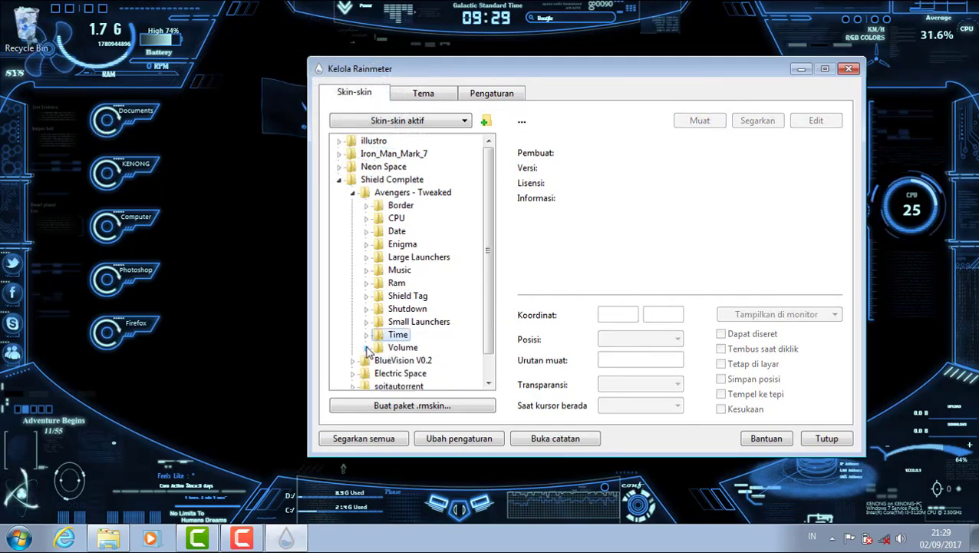
click(353, 193)
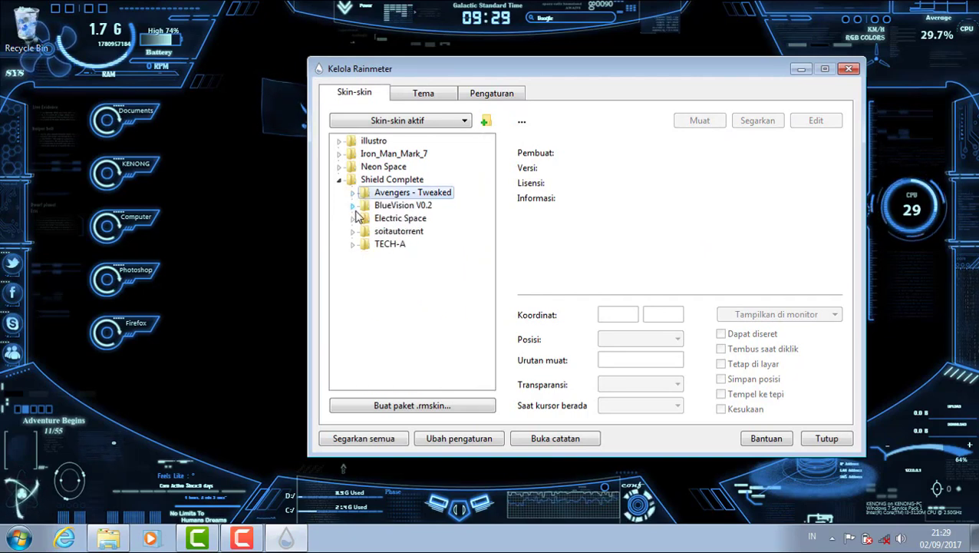
click(353, 218)
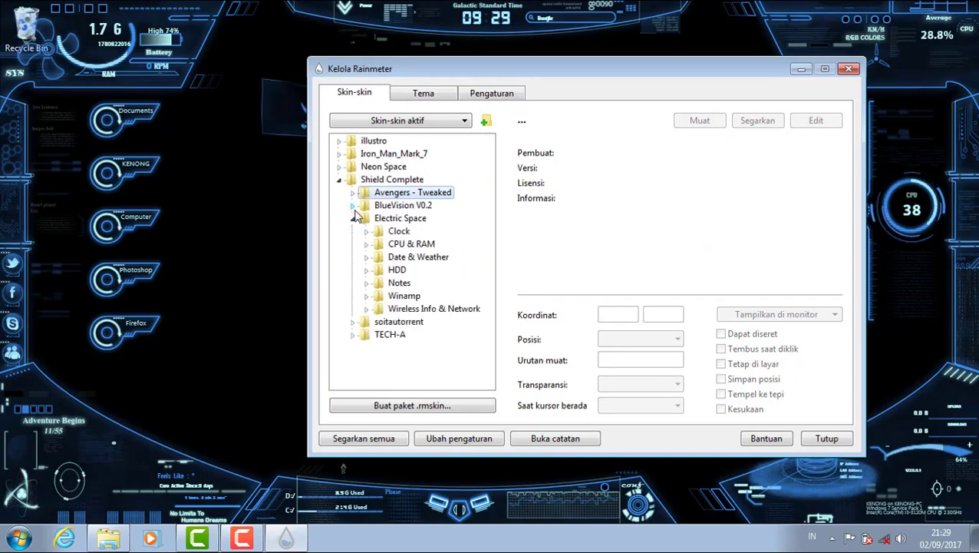
click(353, 206)
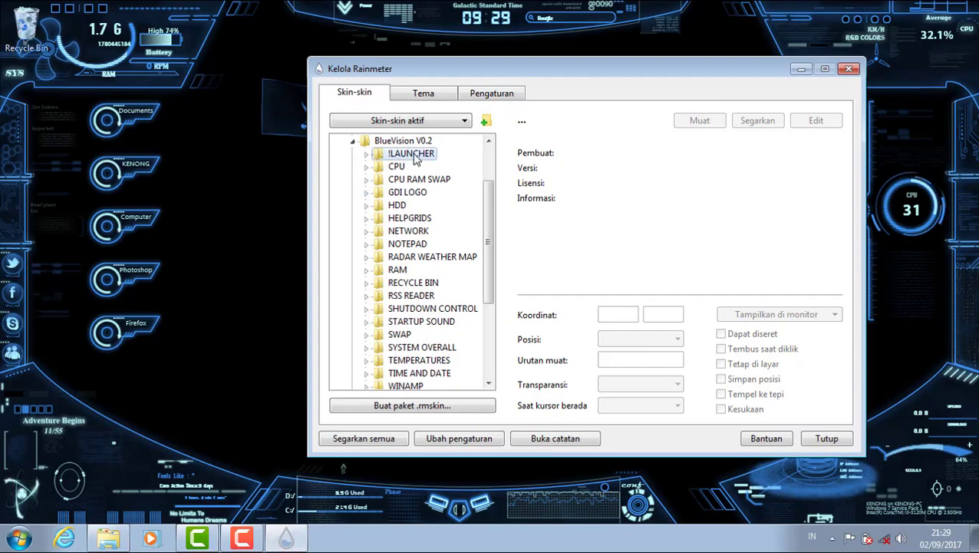
- Preview the 1920x1080 - 1200.ini skin from BlueVision V0.2's !LAUNCHER folder, unload it and collapse the folder
double_click(384, 157)
click(419, 179)
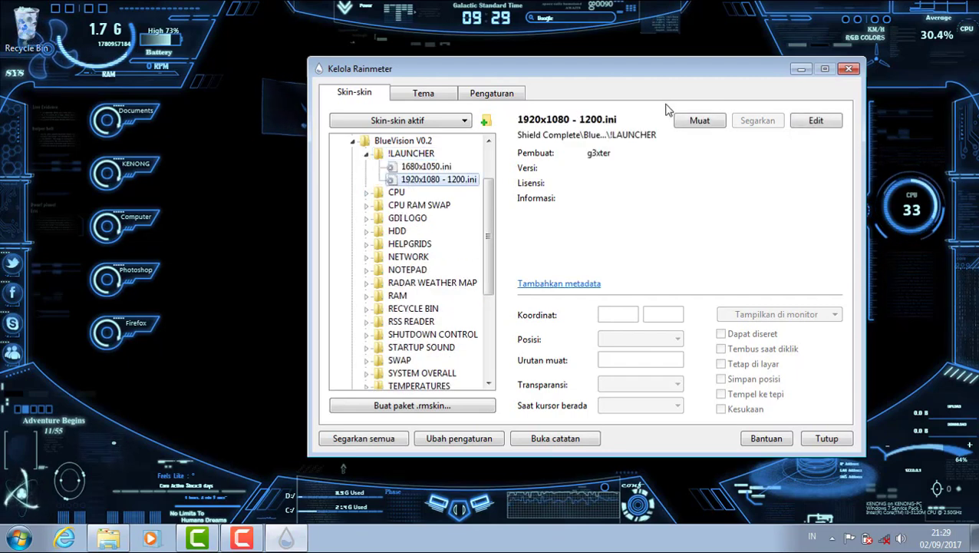
click(687, 123)
click(691, 121)
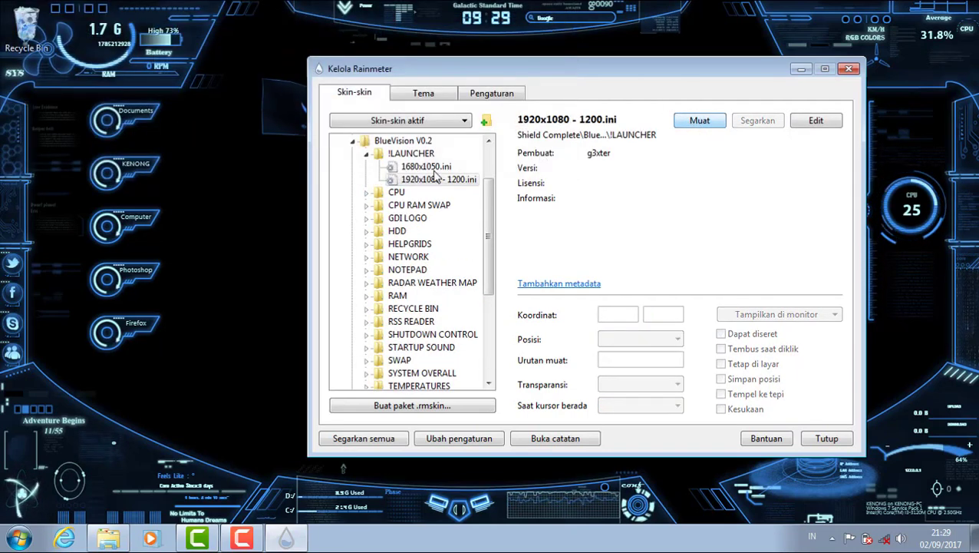
click(367, 154)
- Check the CPU 1-12 COMPLETE subfolder in the CPU folder, and preview the CPU GALLERY.ini skin before unloading it
click(367, 166)
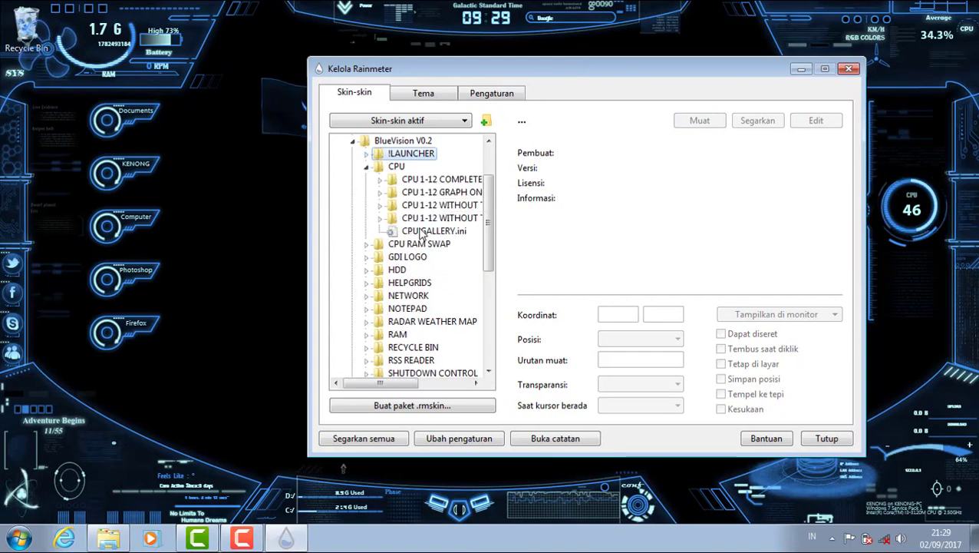
click(380, 179)
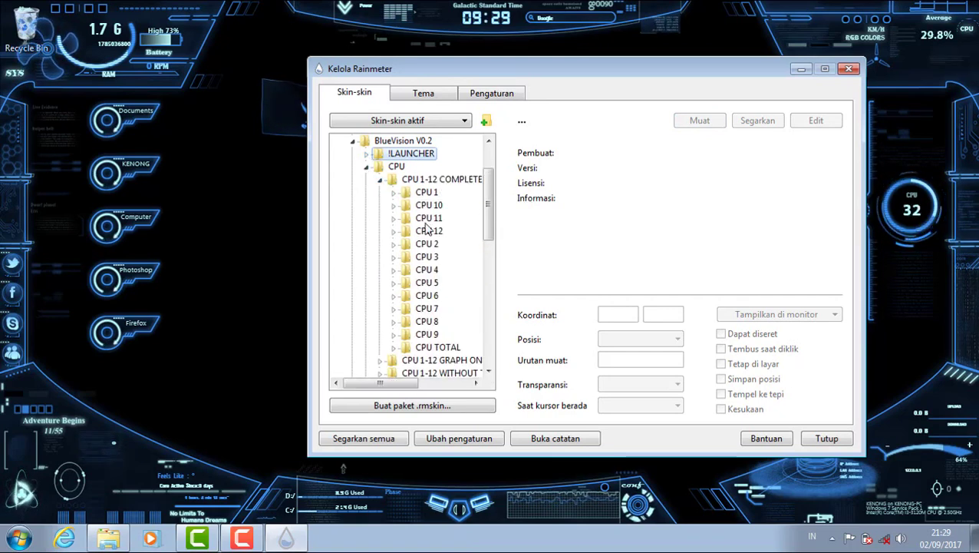
click(380, 181)
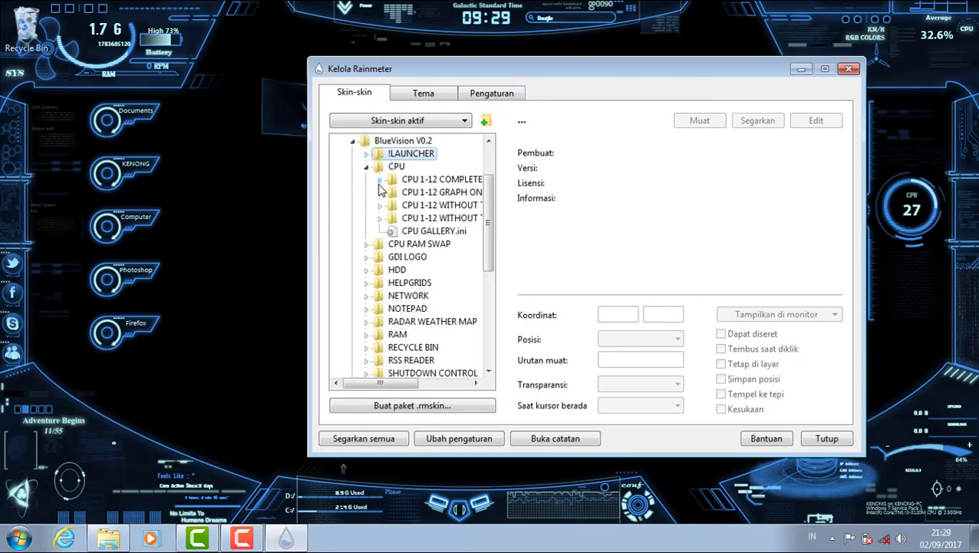
click(421, 233)
click(702, 121)
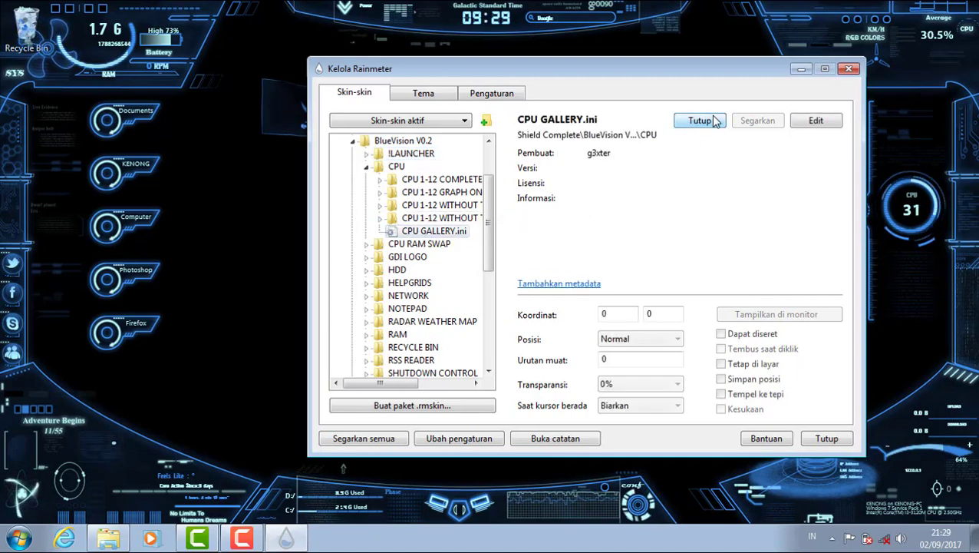
click(700, 122)
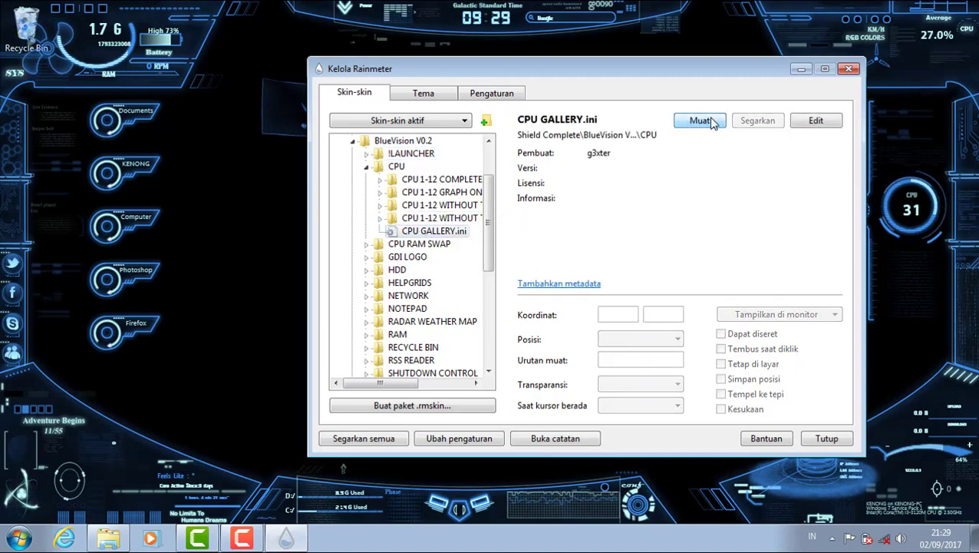
click(700, 121)
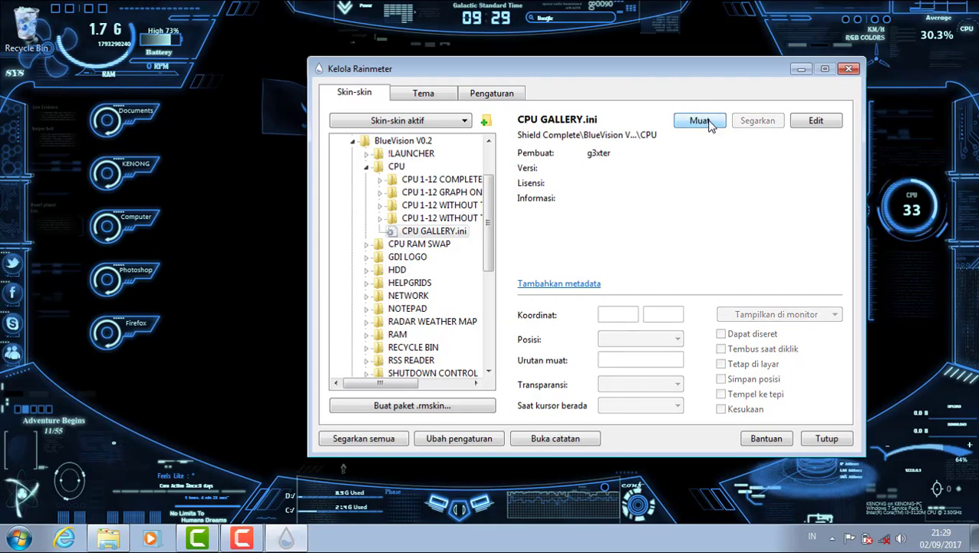
- Preview the CPU 9.ini skin from the last CPU 1-12 WITHOUT subfolder, unload it and collapse the CPU folder
click(380, 219)
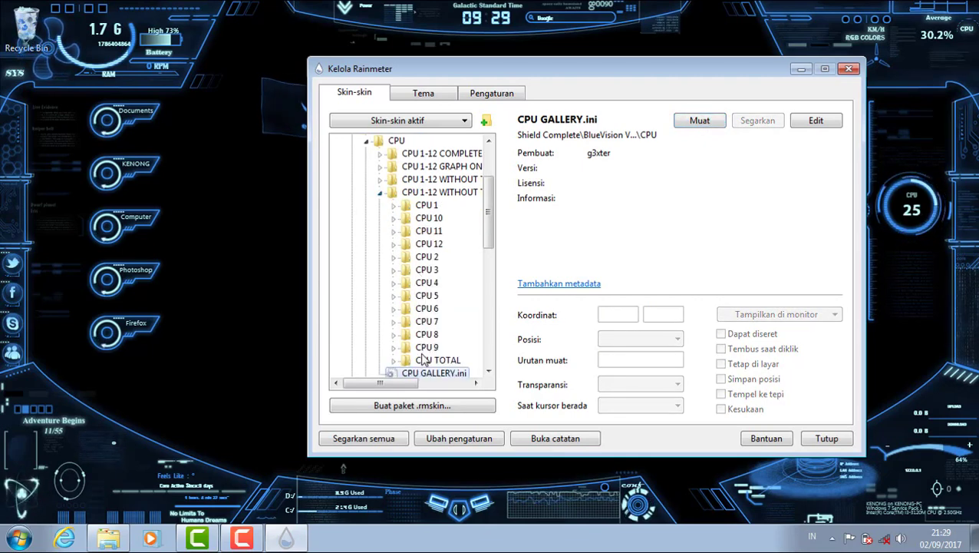
click(393, 347)
click(439, 360)
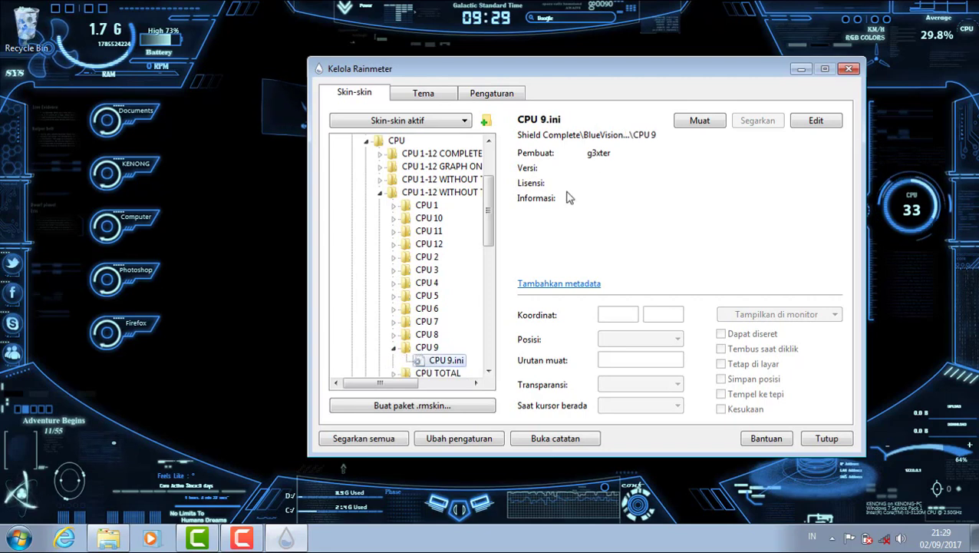
click(698, 123)
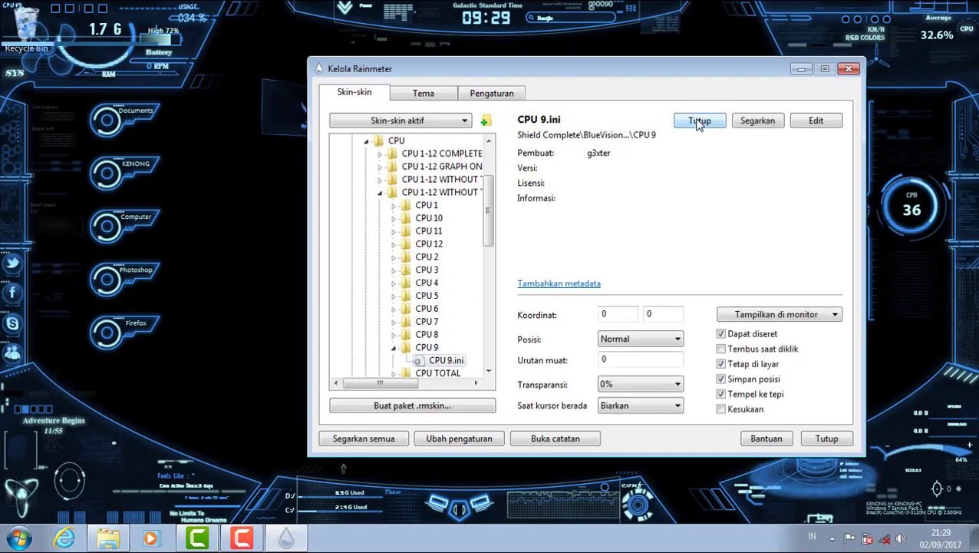
click(699, 123)
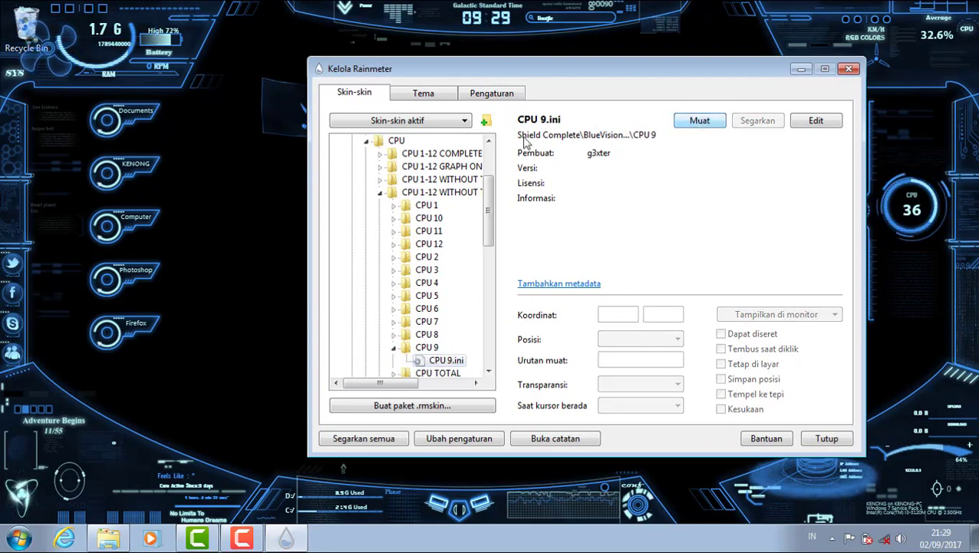
click(380, 192)
click(367, 142)
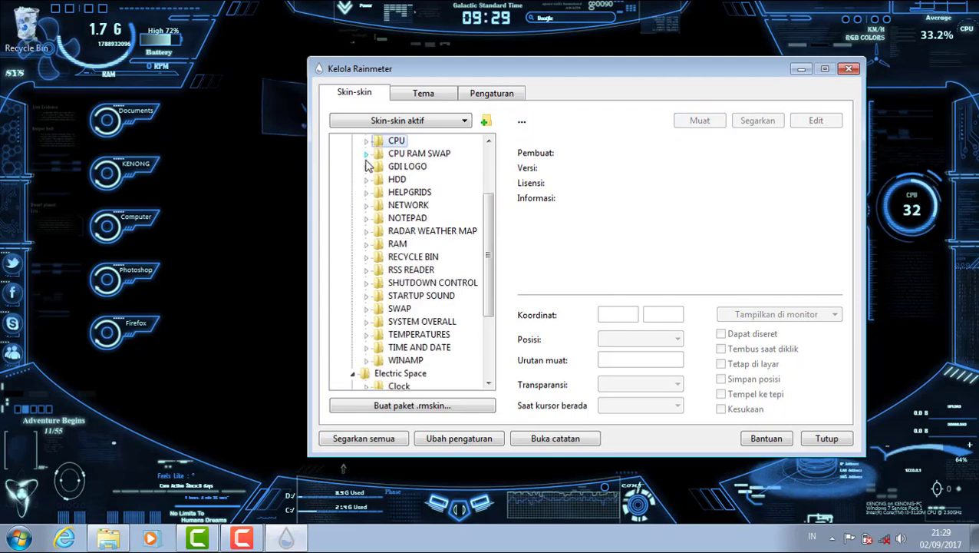
- Preview the SWAP ONLY.ini skin from the CPU RAM SWAP folder and unload it again
click(366, 154)
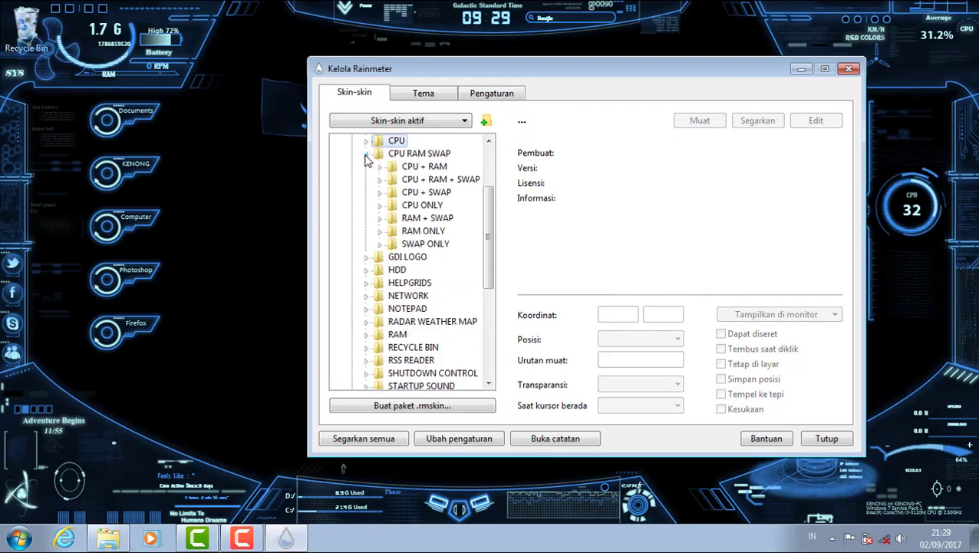
click(380, 244)
click(430, 257)
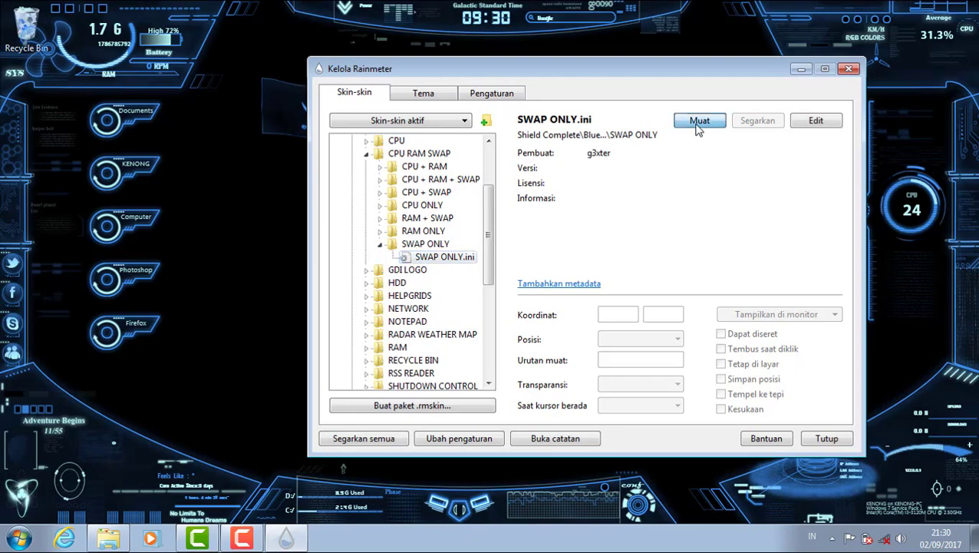
click(697, 122)
click(698, 124)
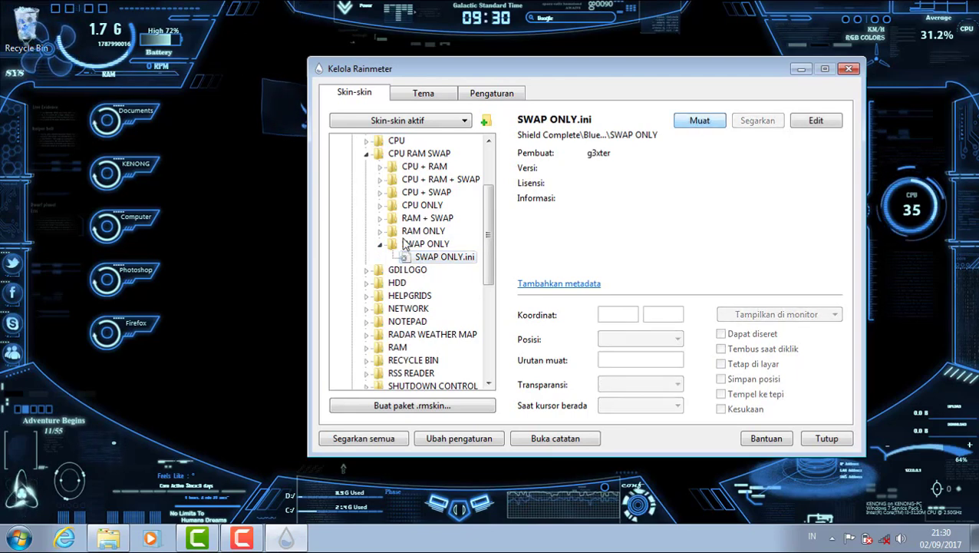
- Preview the RAM + SWAP.ini skin, unload it and collapse the CPU RAM SWAP folder
click(380, 218)
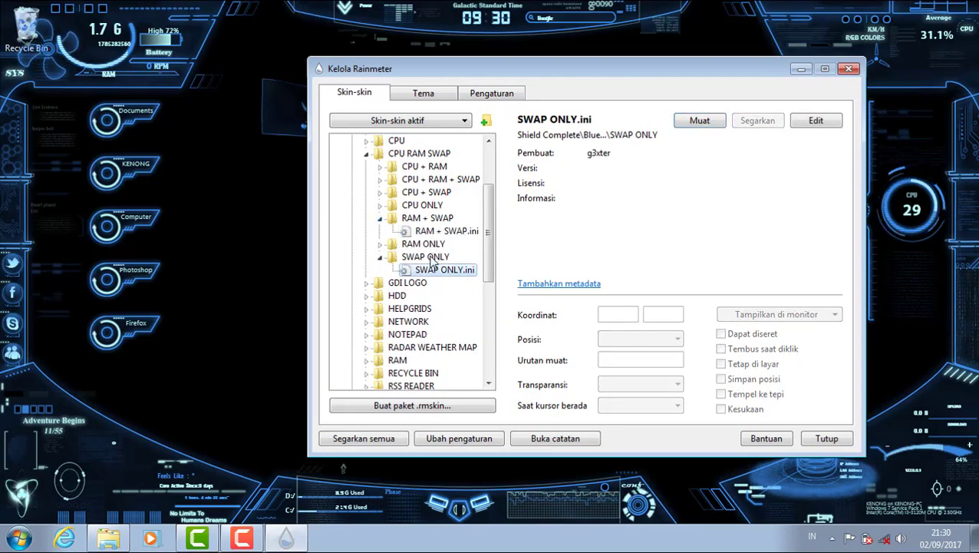
click(445, 231)
click(694, 122)
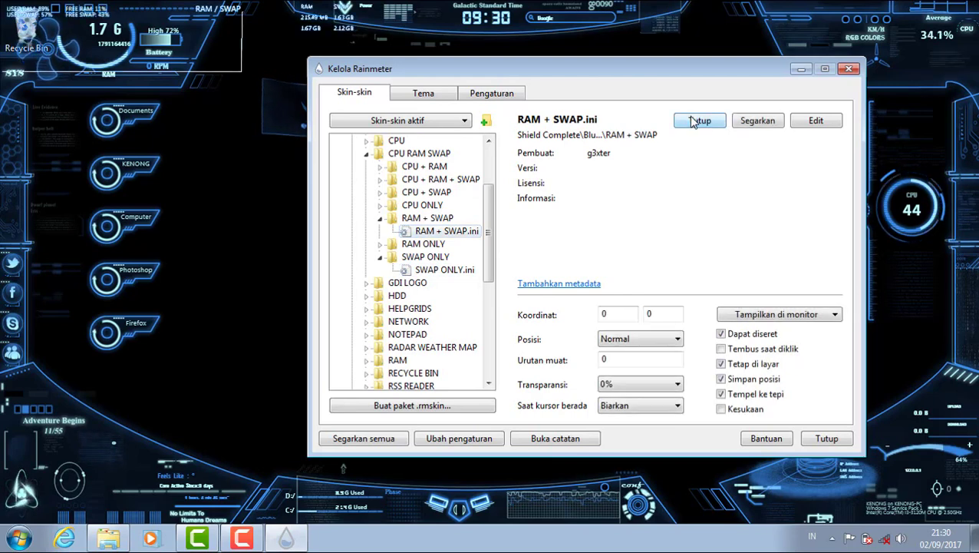
click(693, 122)
click(380, 218)
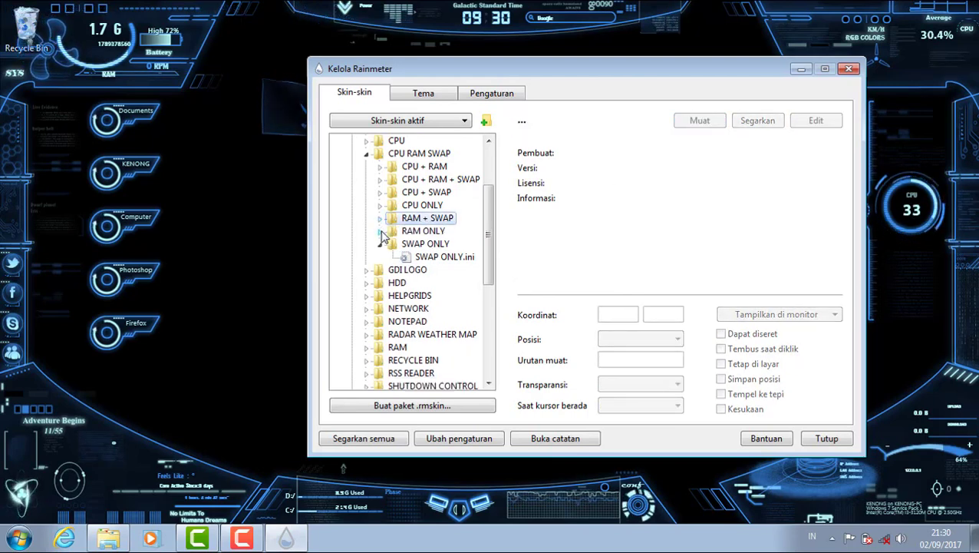
click(381, 243)
click(366, 153)
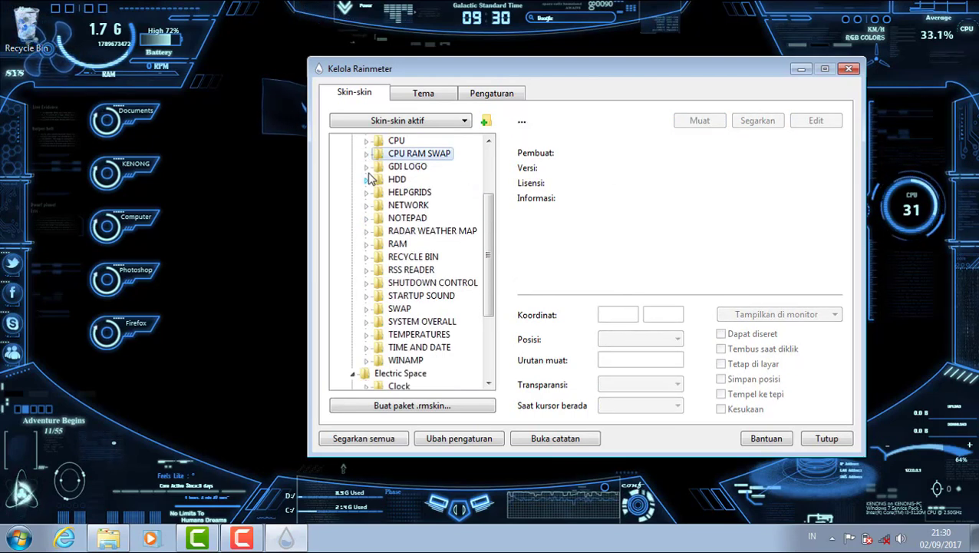
- Preview the LOGO SMALL.ini skin from GDI LOGO's SMALL folder, unload it and collapse the GDI LOGO folder
click(366, 167)
click(380, 192)
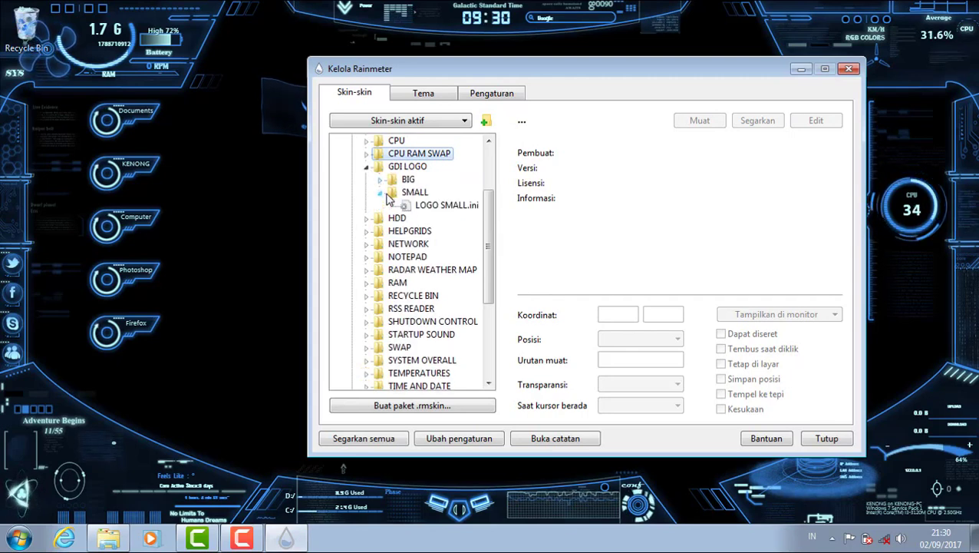
click(442, 205)
click(687, 122)
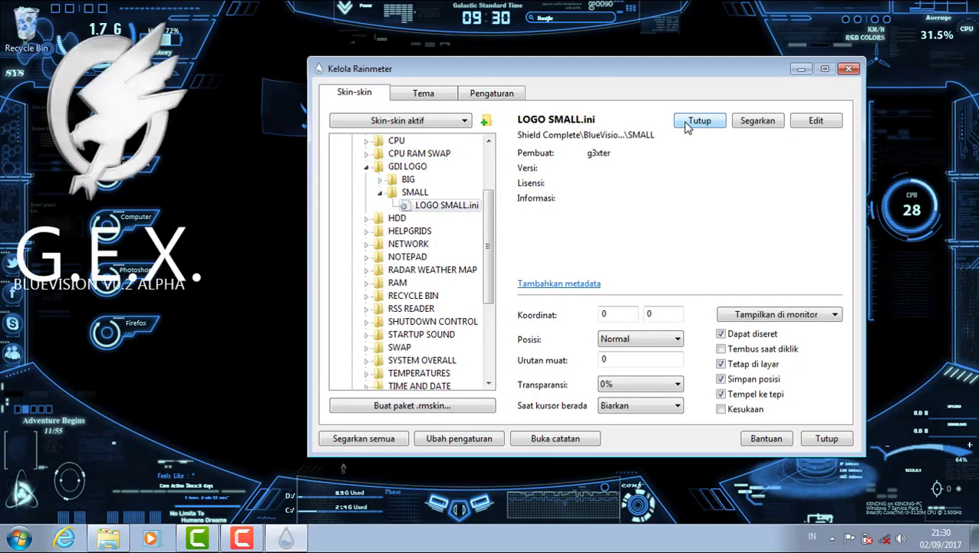
click(689, 123)
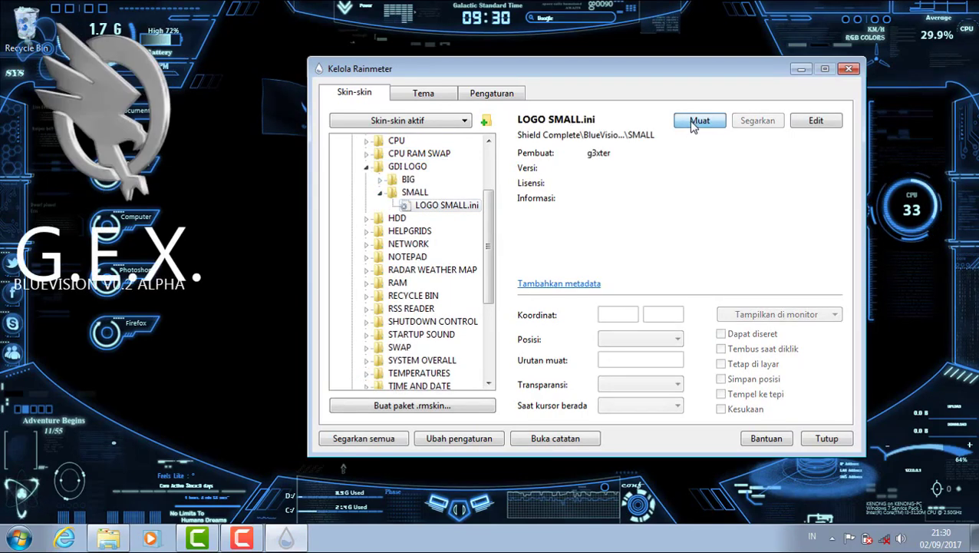
click(380, 192)
click(367, 167)
- Preview the HDD Z.ini skin from the HDD folder, unload it and collapse the HDD folder
click(366, 180)
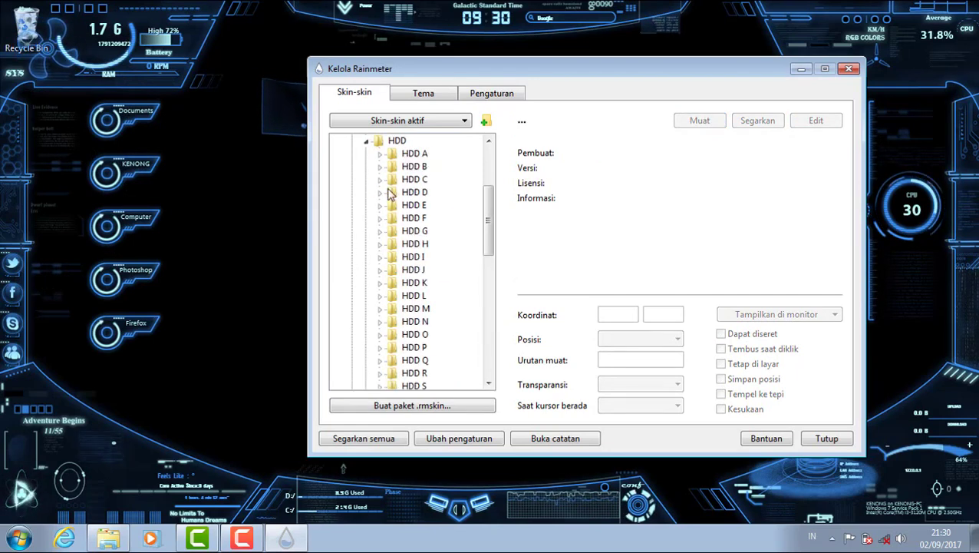
drag(488, 234, 478, 306)
click(380, 231)
click(423, 245)
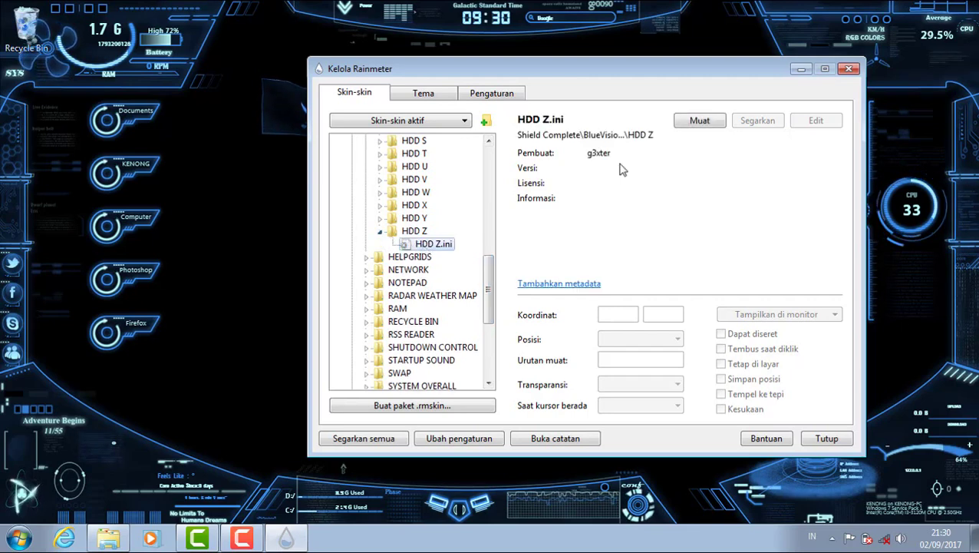
click(699, 121)
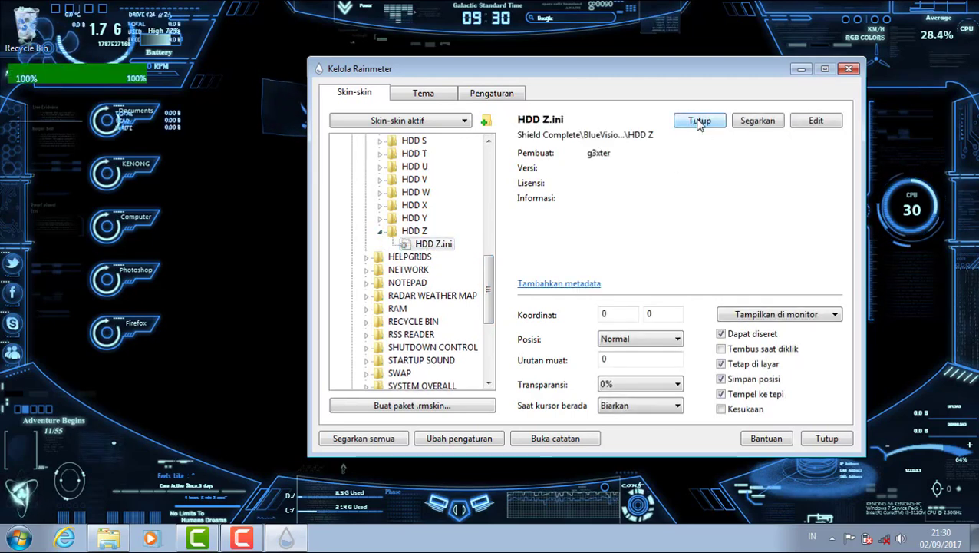
click(699, 123)
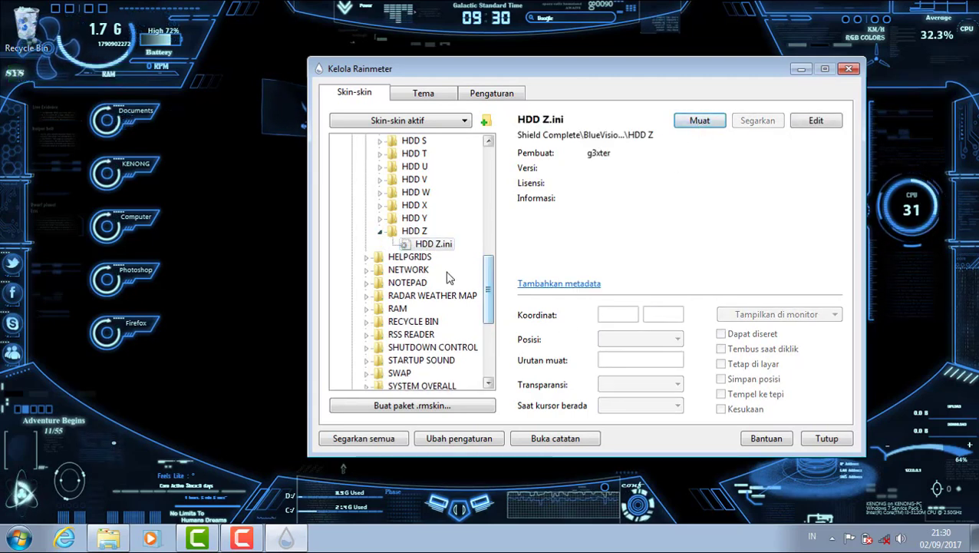
click(380, 231)
drag(495, 301, 491, 220)
click(367, 180)
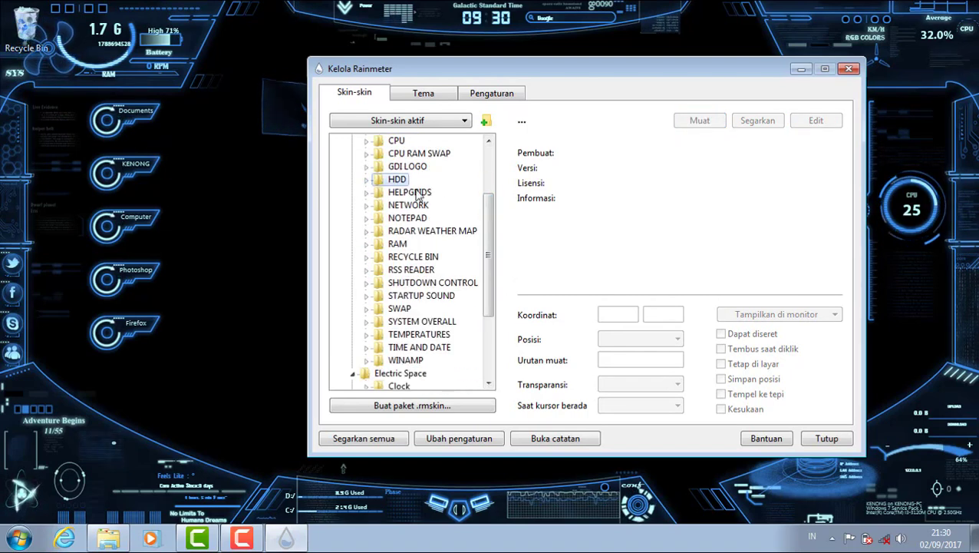
- Preview the 1920x1080 - 1920x1200.ini skin from HELPGRIDS' PRESET folder, unload it and collapse the HELPGRIDS folder
click(368, 192)
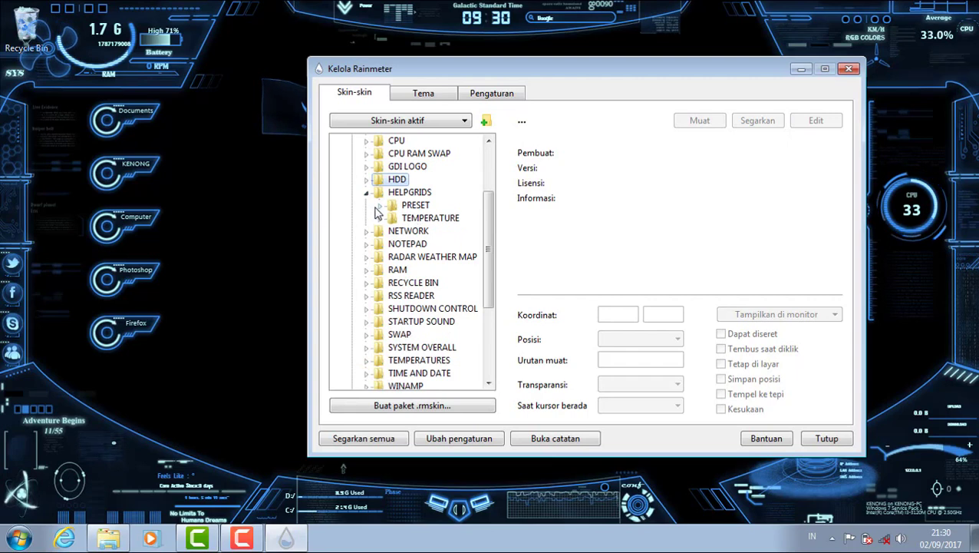
click(379, 205)
click(419, 231)
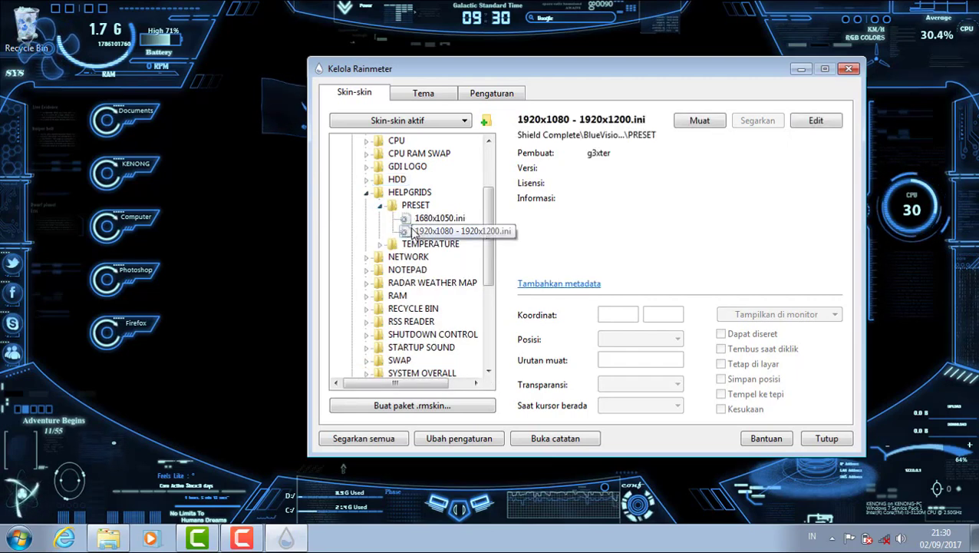
click(706, 121)
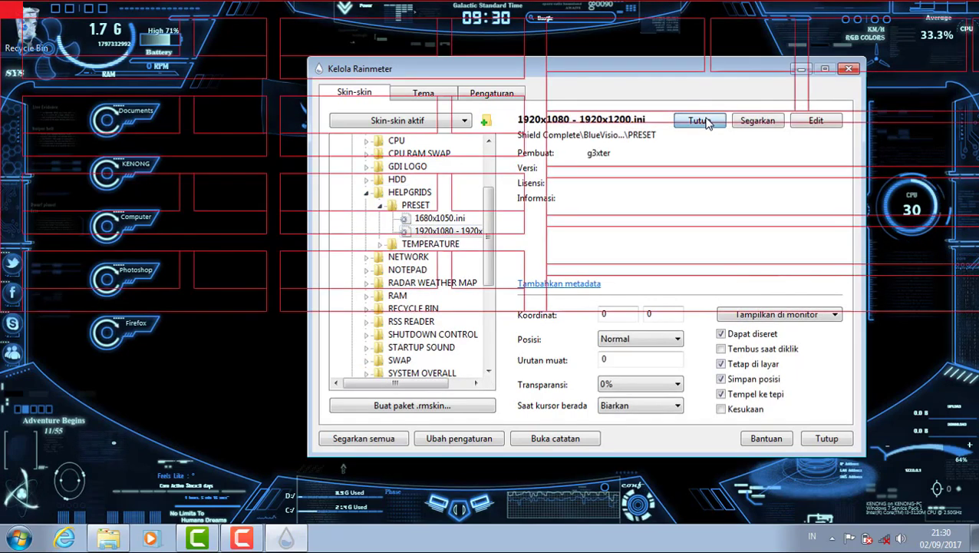
click(700, 120)
click(380, 206)
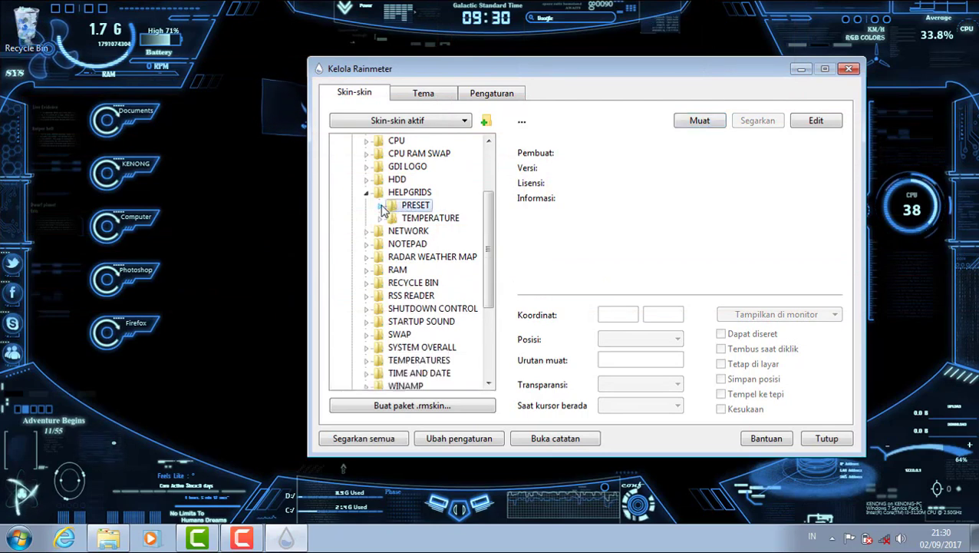
click(367, 194)
- Preview the NETWORK UPLOAD skin from the NETWORK UPLOAD SMALL folder, unload it and collapse the NETWORK folder
click(367, 204)
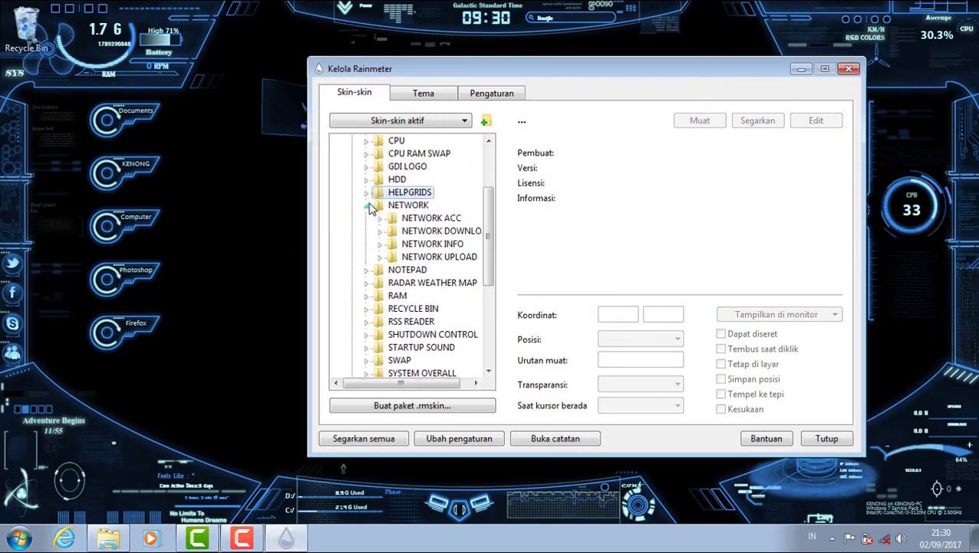
click(380, 257)
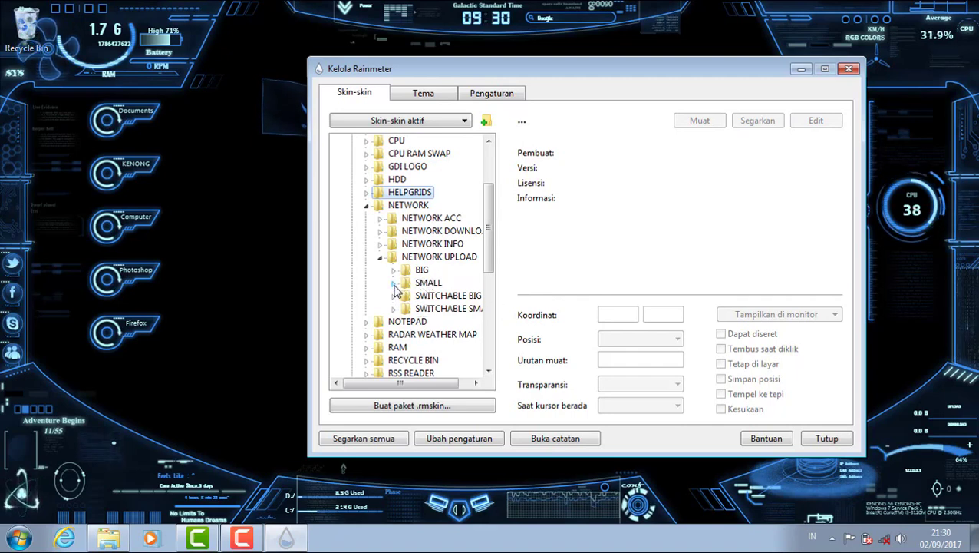
click(393, 282)
click(434, 296)
click(699, 122)
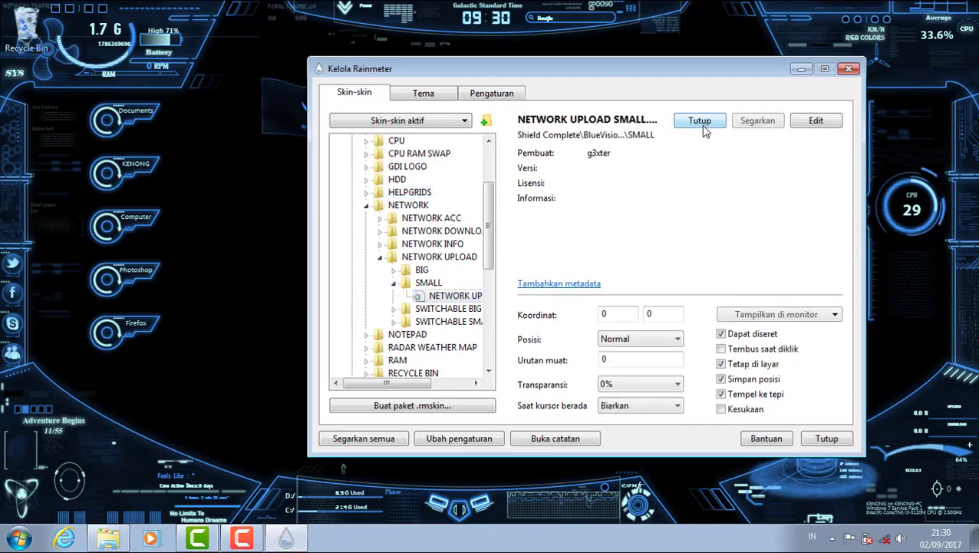
click(702, 125)
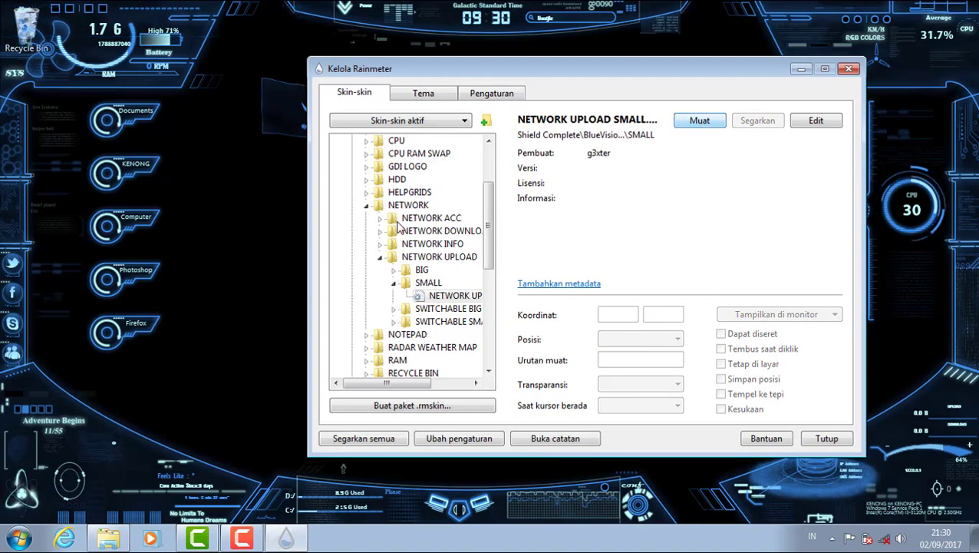
click(394, 283)
click(379, 257)
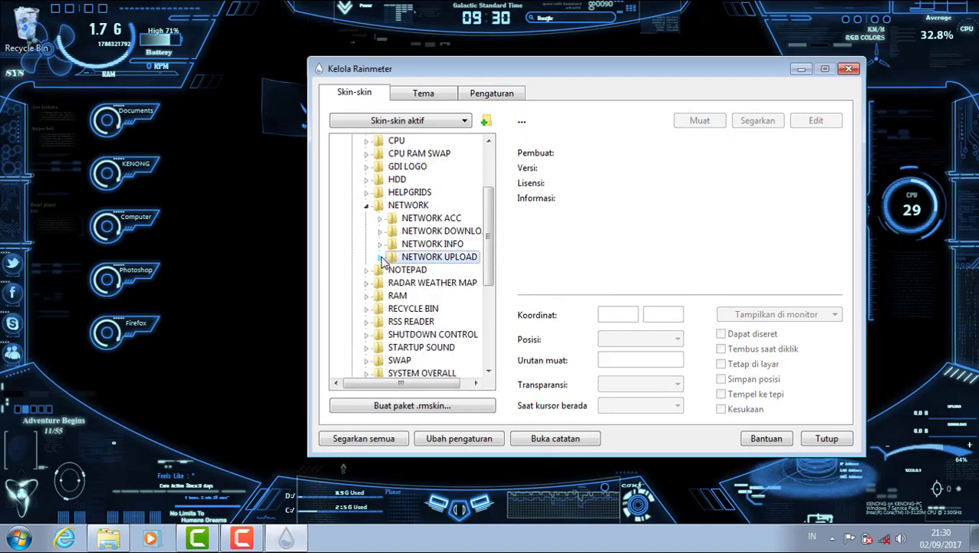
click(366, 206)
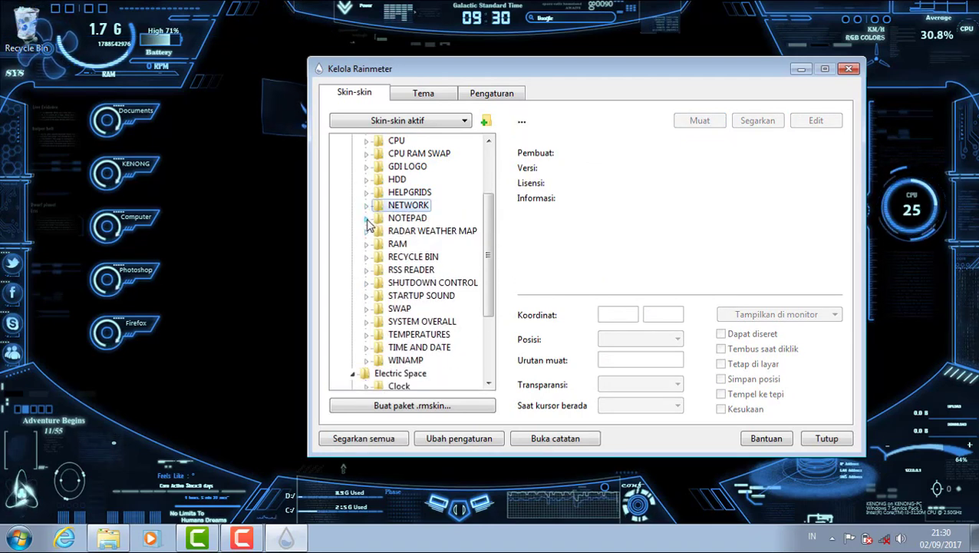
- Preview the NOTEPAD OPENED.ini skin from the NOTEPAD folder, unload it and collapse the folder
click(366, 218)
click(418, 244)
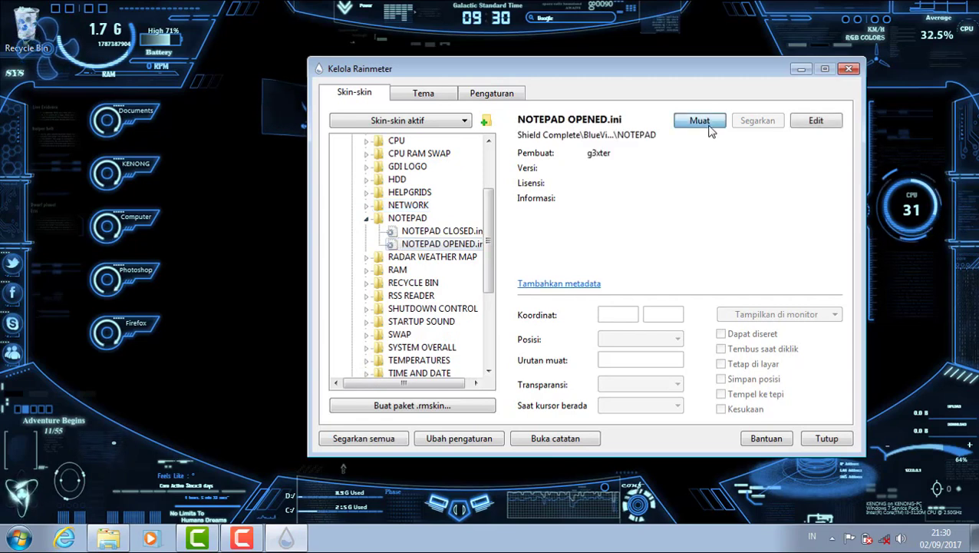
click(711, 132)
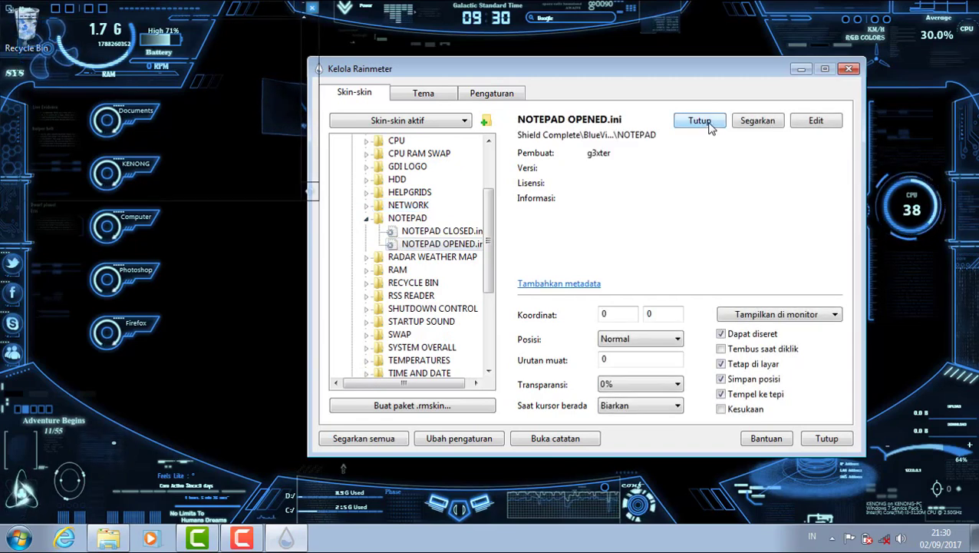
click(712, 131)
click(711, 131)
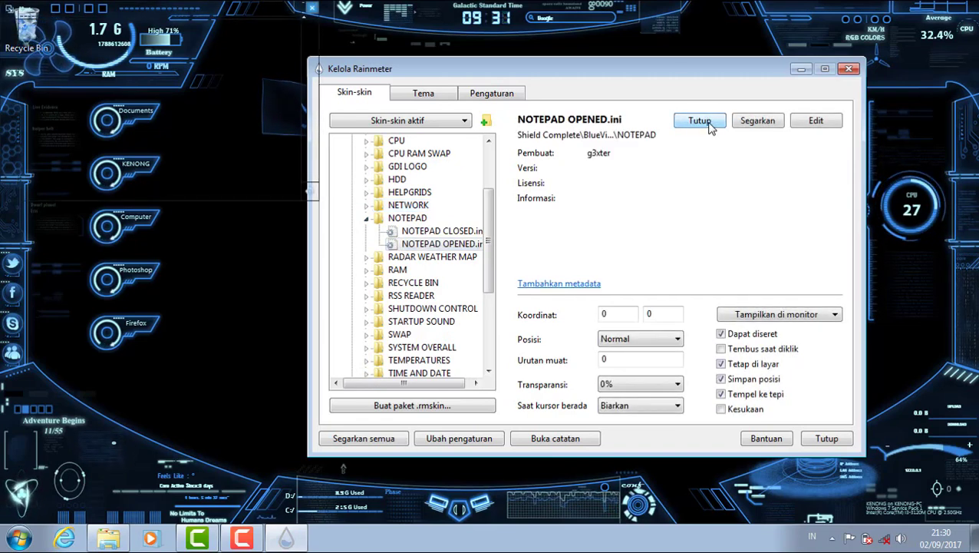
mouse_move(677, 86)
mouse_down()
mouse_move(797, 264)
mouse_move(561, 262)
mouse_move(673, 72)
mouse_up()
click(697, 112)
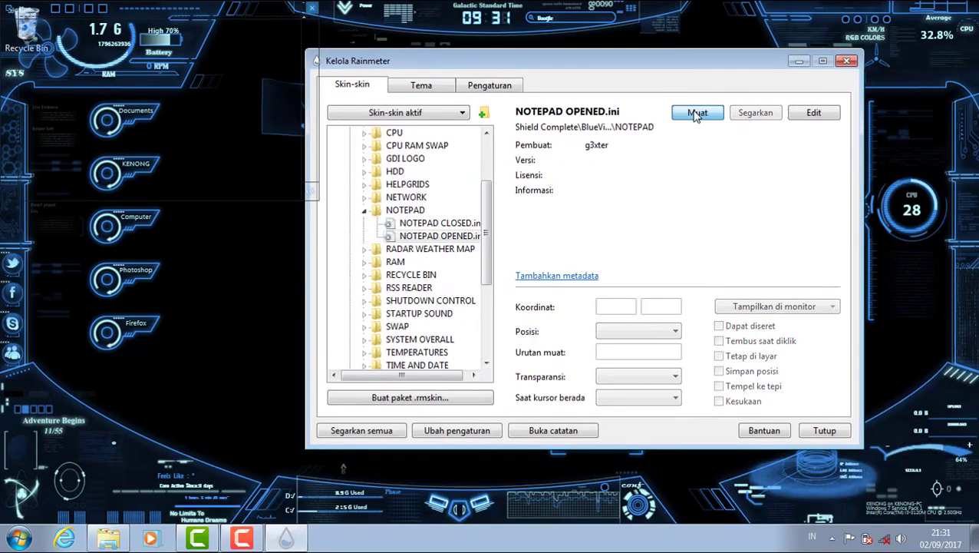
click(365, 210)
- Preview the RADAR MAP.ini skin, unload it and collapse the RADAR WEATHER MAP folder
click(365, 235)
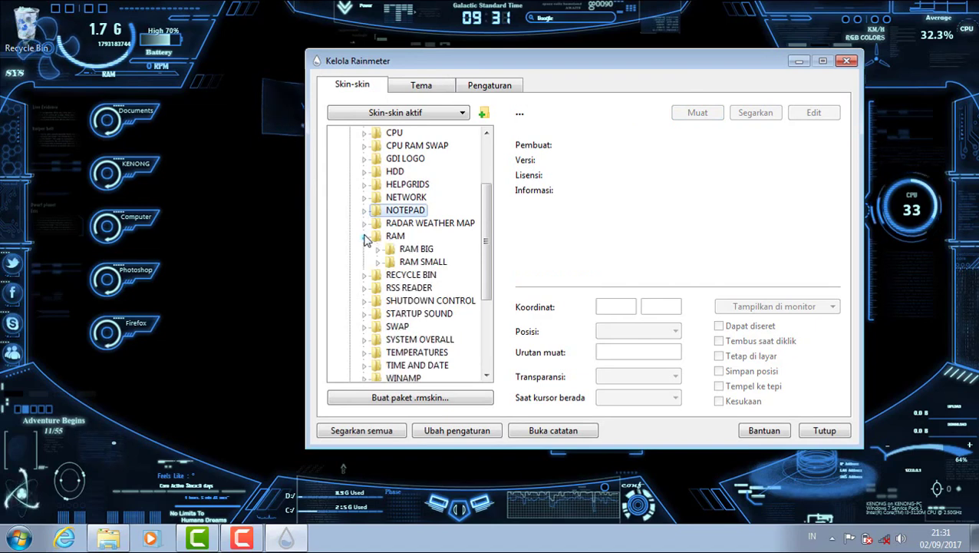
click(364, 223)
click(418, 262)
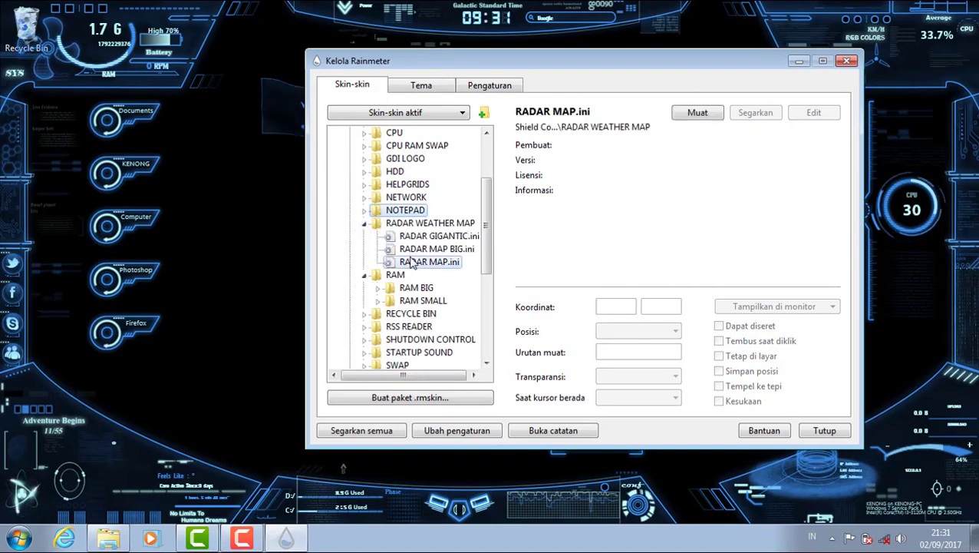
click(694, 113)
click(693, 115)
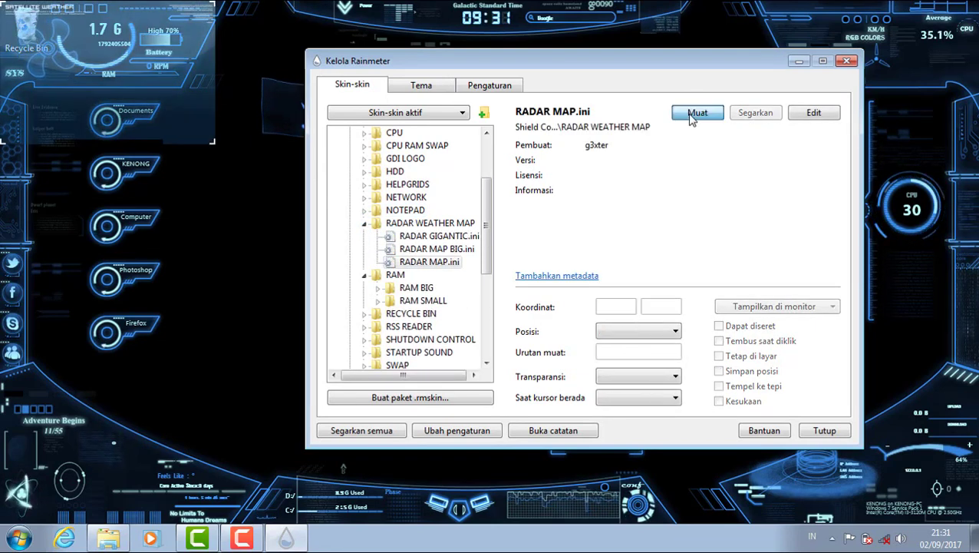
click(365, 223)
- Preview the RAM SMALL.ini skin from the RAM SMALL folder, unload it and collapse the RAM folder
click(364, 235)
click(365, 236)
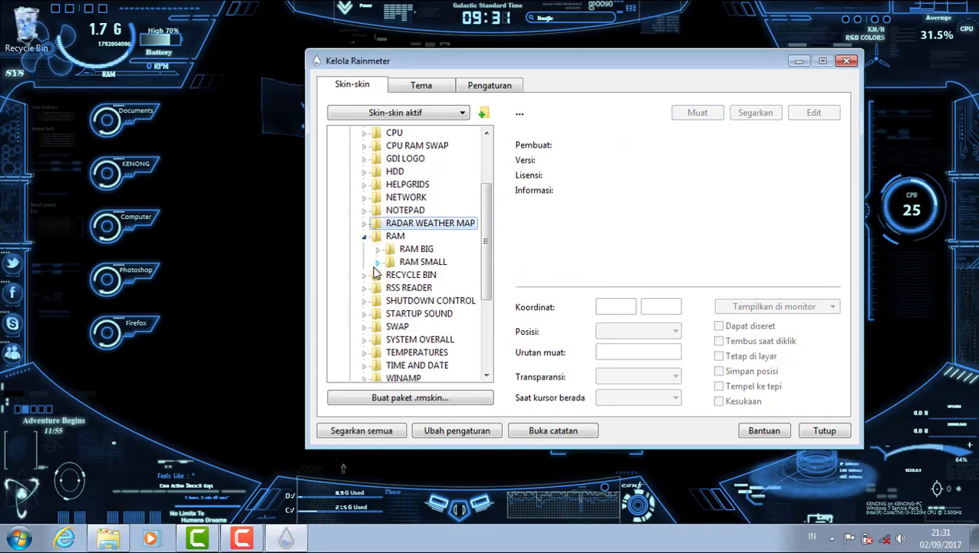
click(378, 261)
click(449, 275)
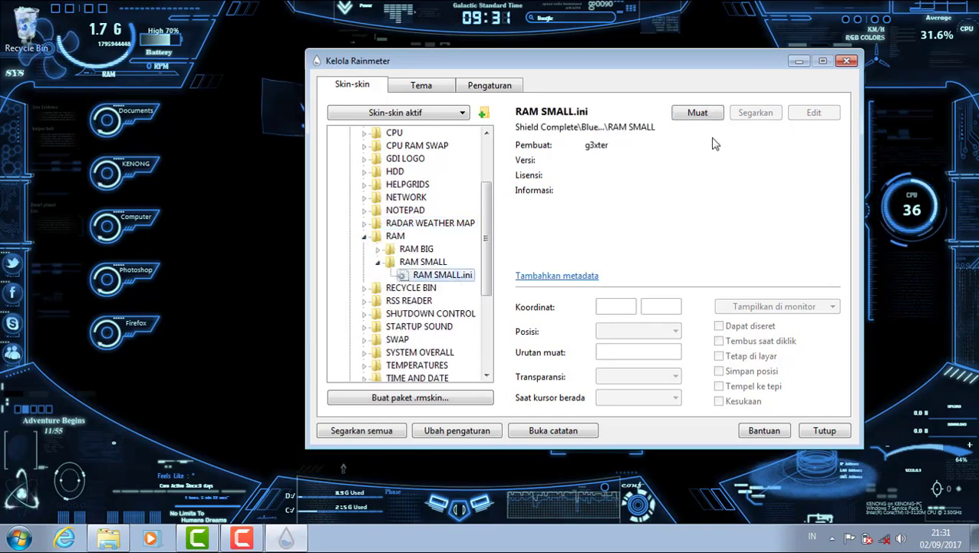
click(699, 115)
click(698, 115)
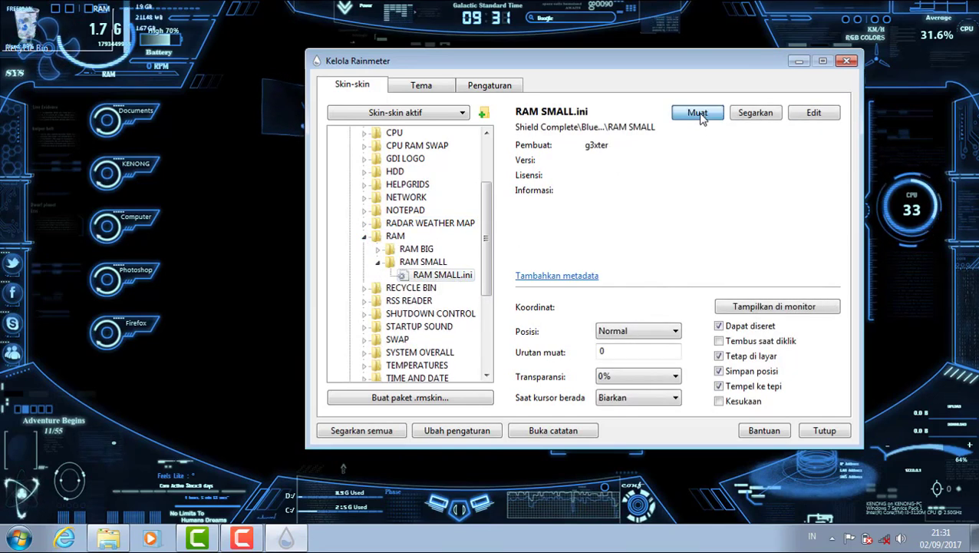
click(699, 114)
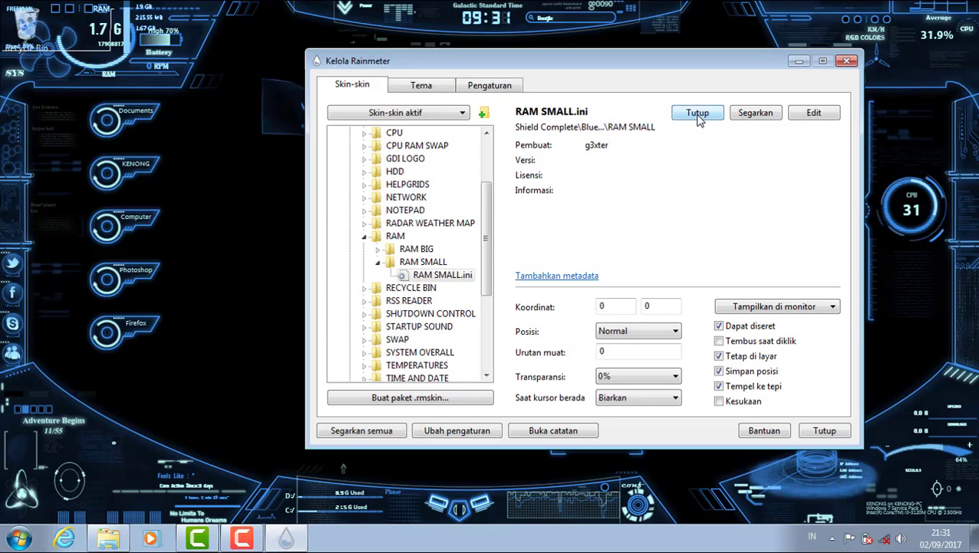
click(698, 114)
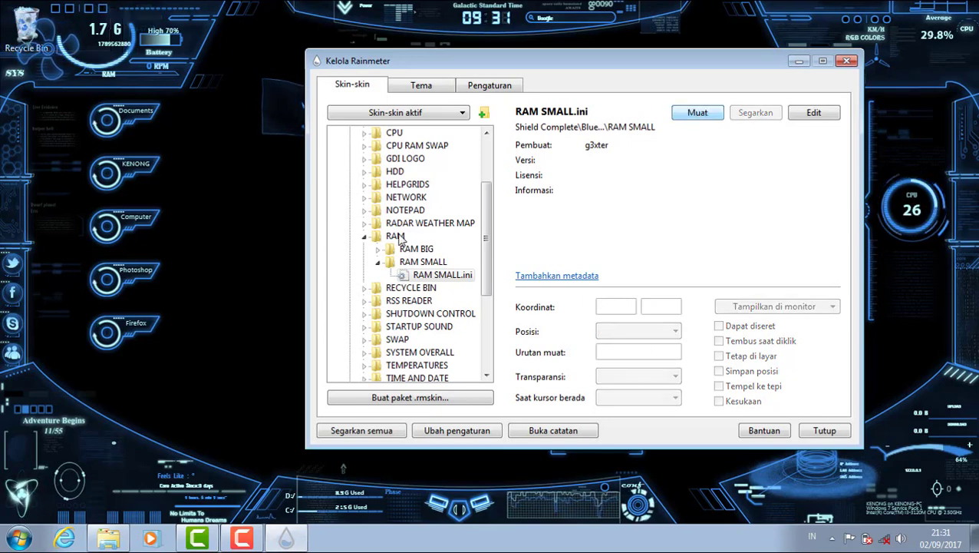
click(365, 236)
- Check the RECYCLE BIN folder, preview BBC NEWS OPEN.ini from RSS READER's BBC NEWS folder and unload it, collapsing both folders
click(365, 254)
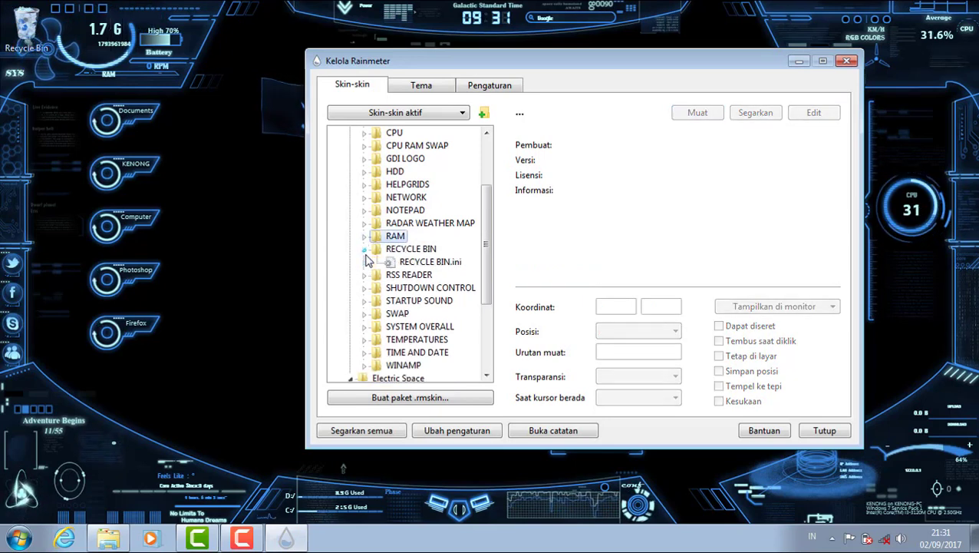
click(365, 248)
click(365, 262)
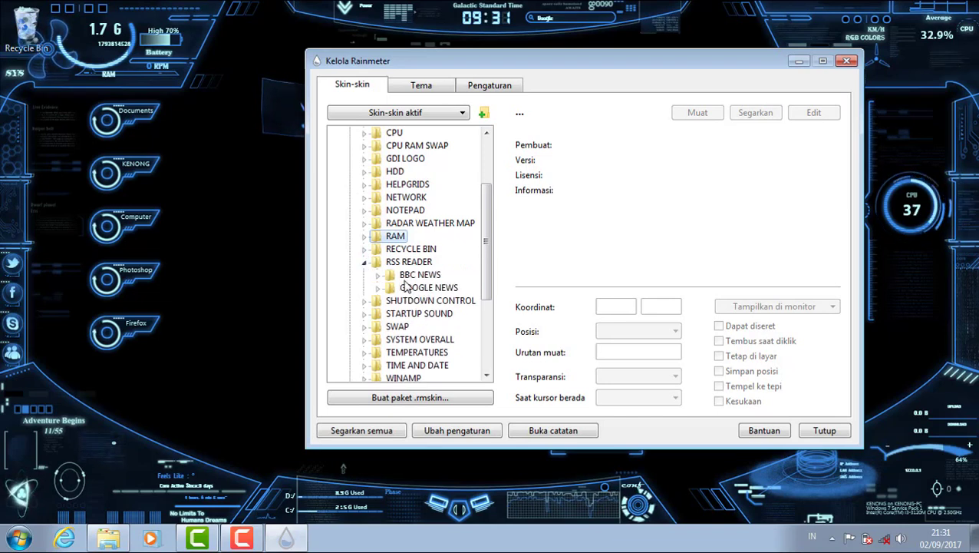
click(378, 275)
click(442, 287)
click(449, 300)
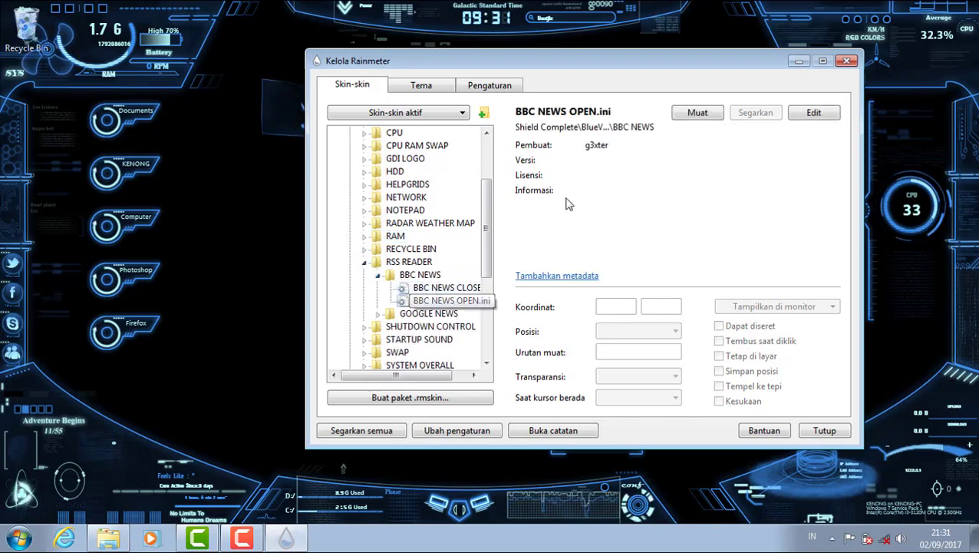
click(710, 114)
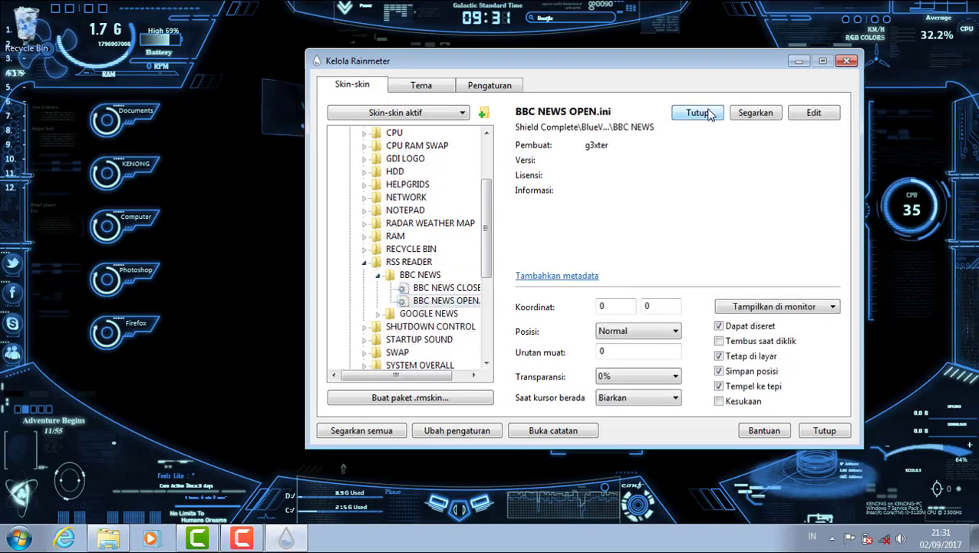
click(708, 113)
click(708, 114)
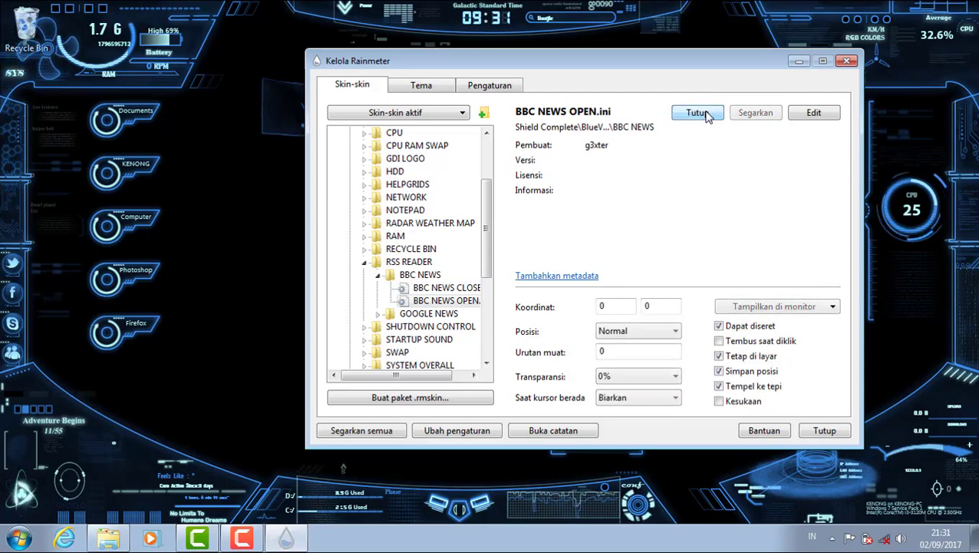
click(707, 113)
click(364, 261)
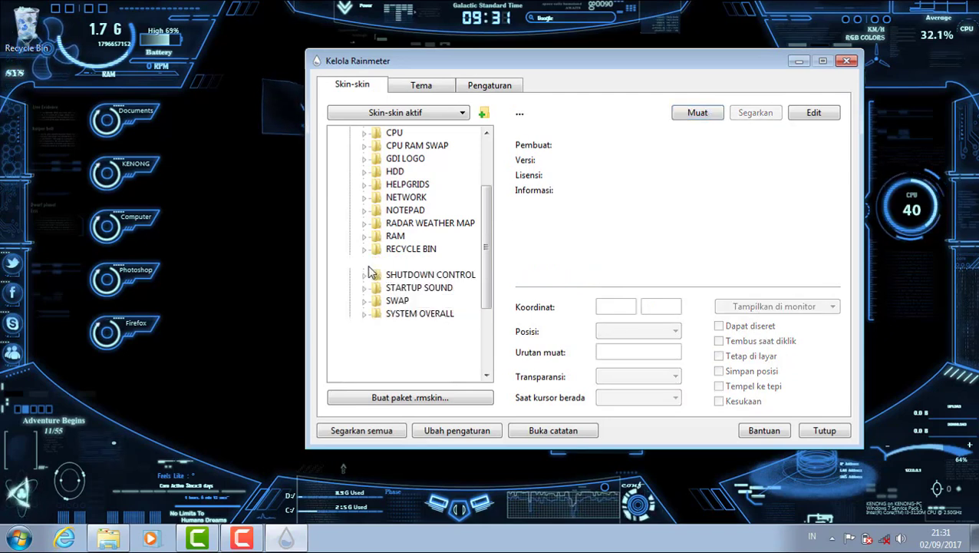
- Preview the SHUTDOWN CONTROL.ini skin, unload it and collapse the SHUTDOWN CONTROL folder
click(365, 274)
click(393, 288)
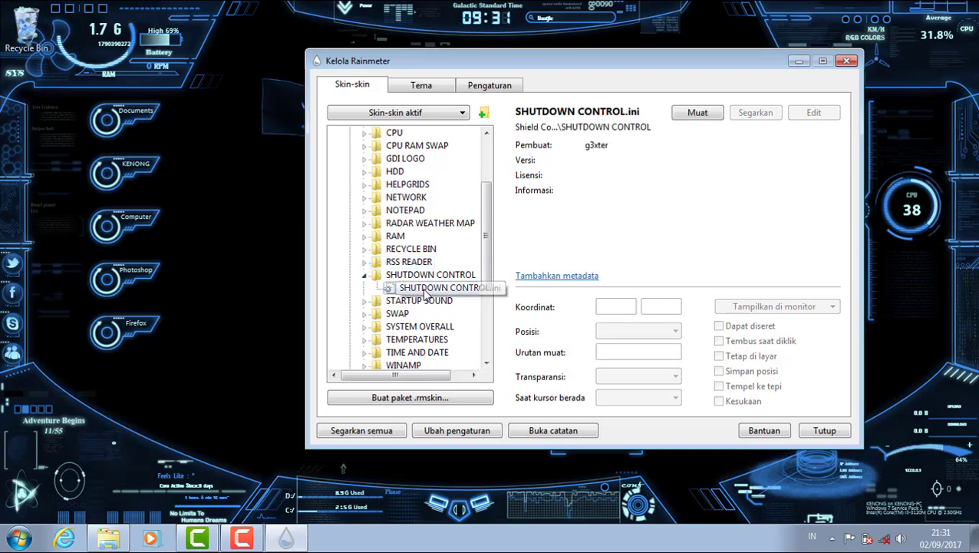
click(695, 117)
click(699, 117)
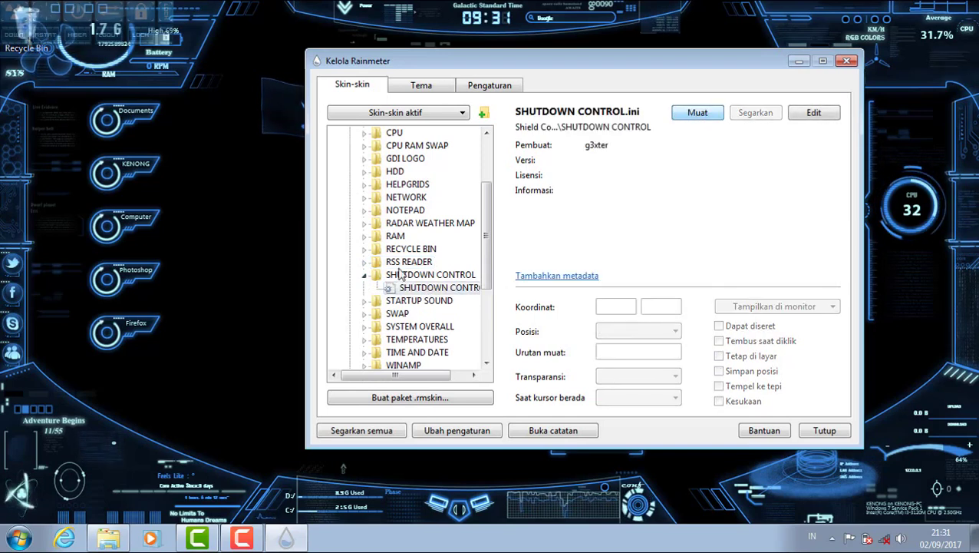
click(365, 275)
- Preview the STARTUP SOUND.ini skin, unload it and collapse the STARTUP SOUND folder
click(365, 287)
click(433, 300)
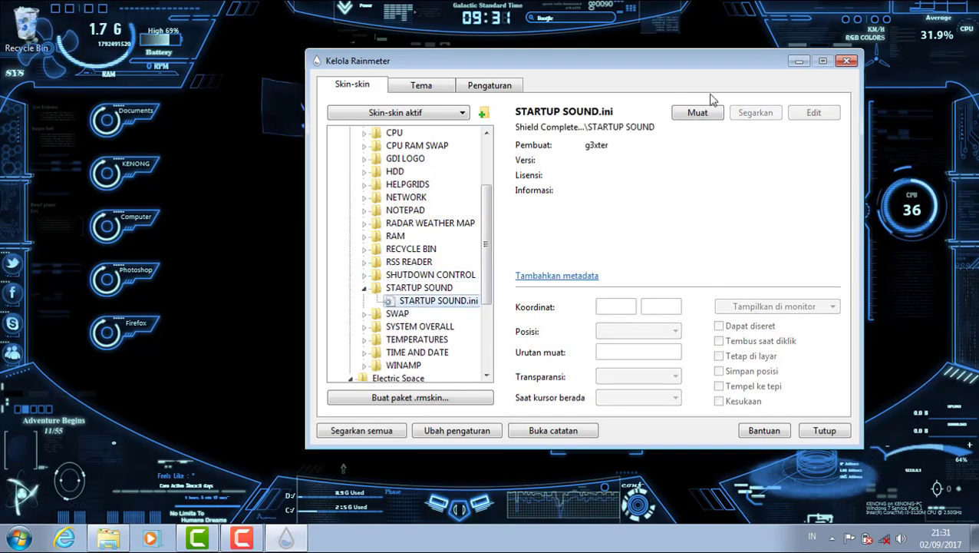
click(702, 115)
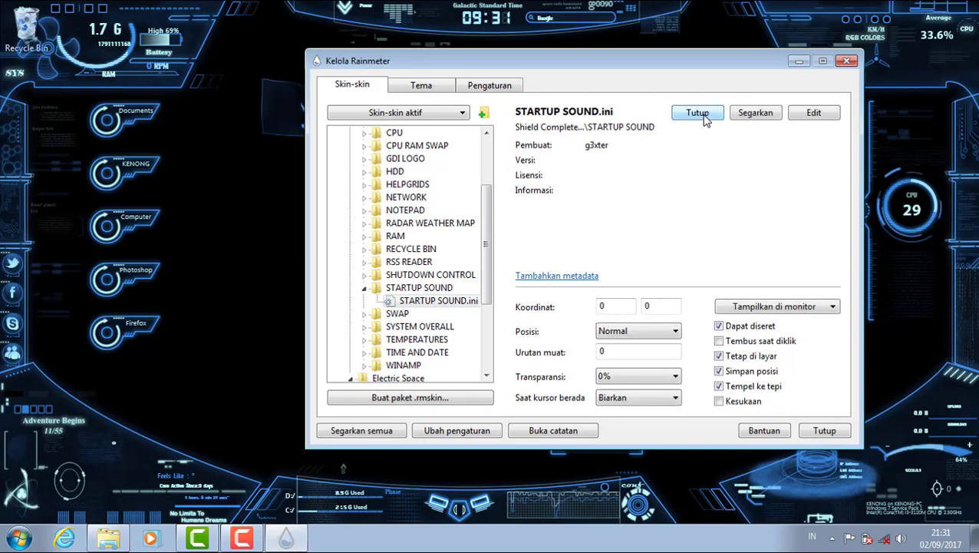
click(704, 116)
click(365, 288)
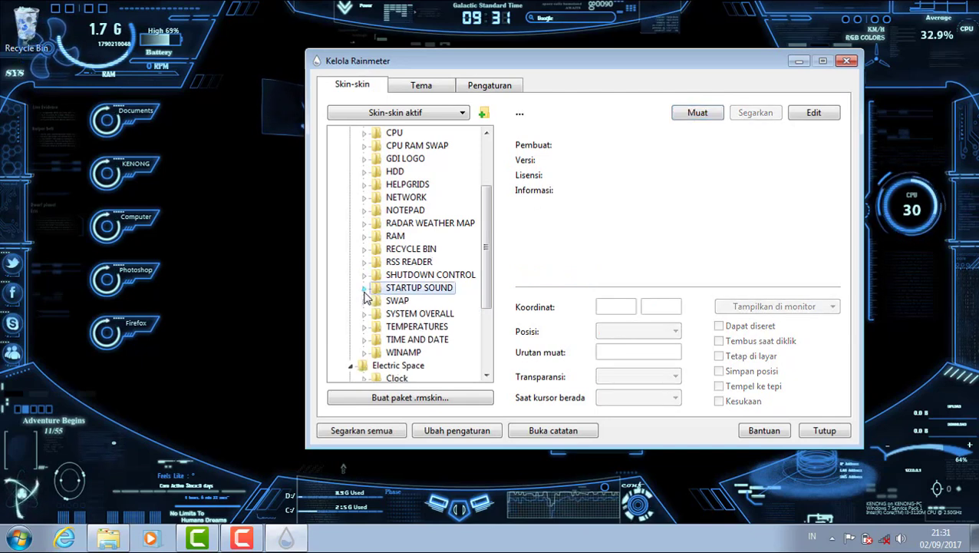
- Preview the SWAP SMALL.ini skin from the SWAP SMALL folder, unload it and collapse the SWAP folder
click(364, 300)
click(406, 328)
click(379, 327)
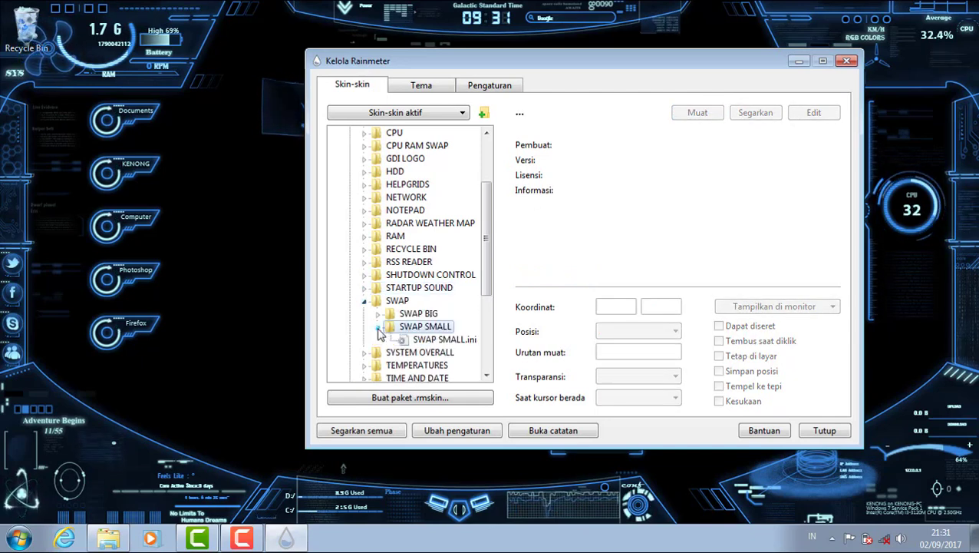
click(415, 339)
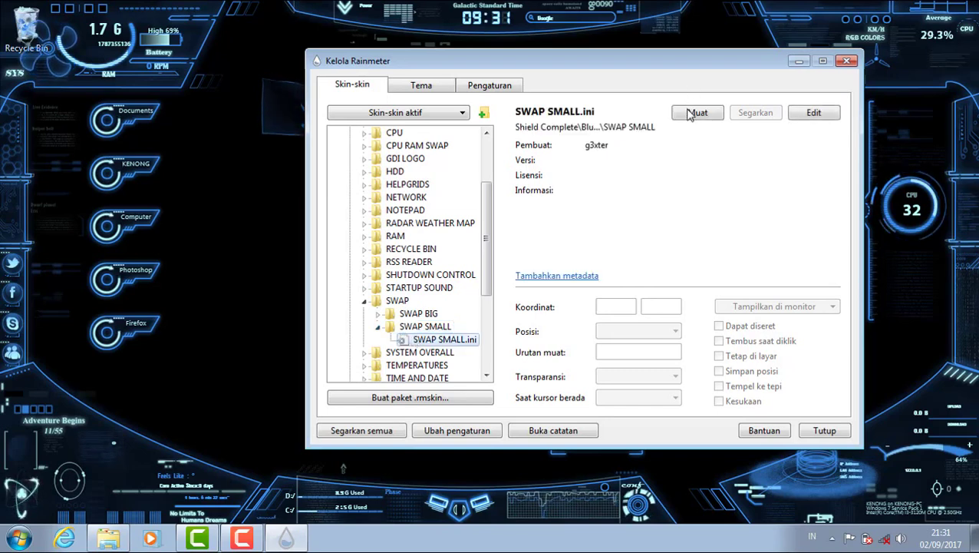
click(690, 114)
click(691, 115)
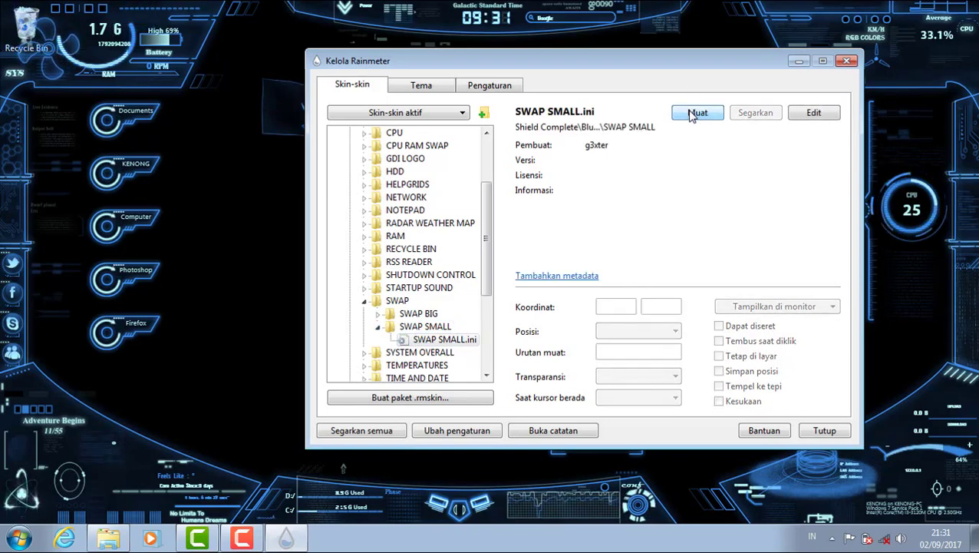
click(691, 114)
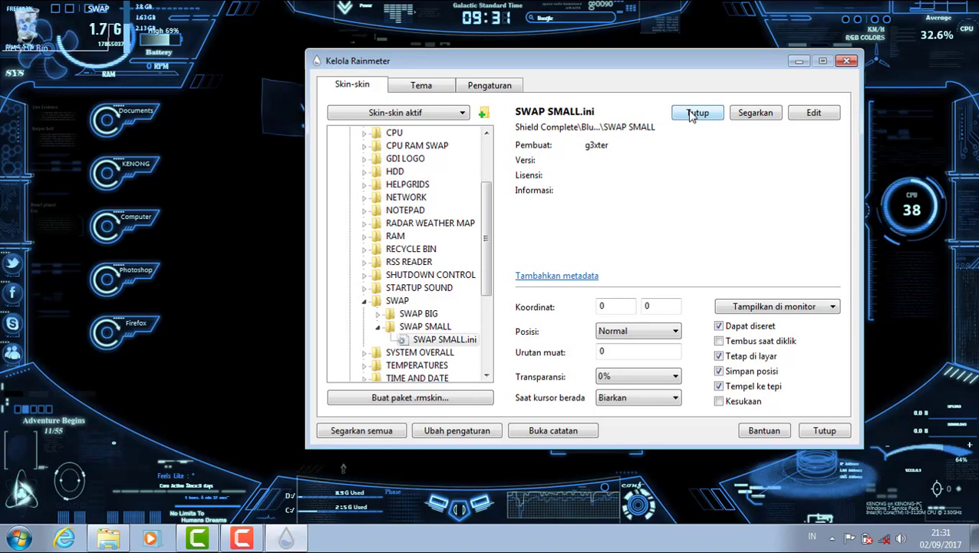
click(694, 114)
click(365, 301)
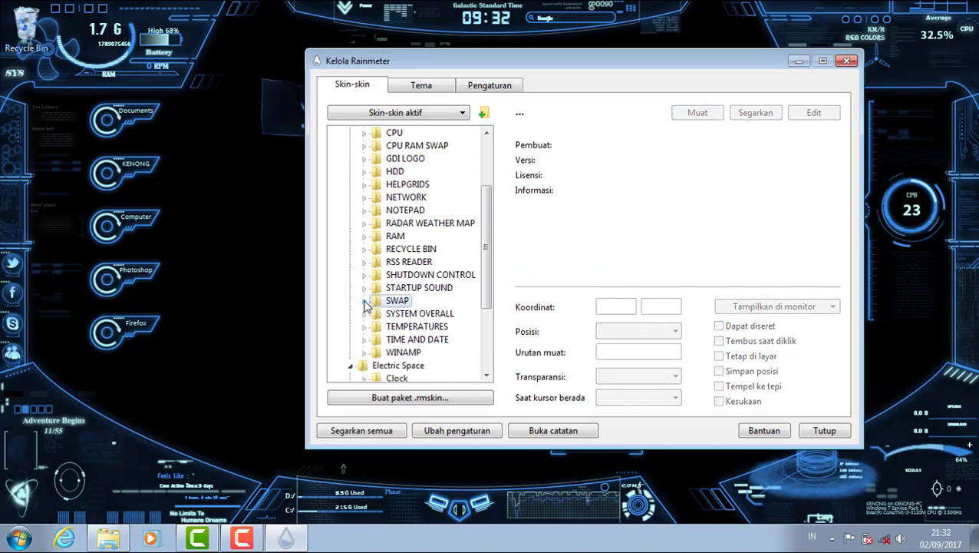
- Preview SYSTEM OVERALL QUAD.ini from the SYSTEM OVERALL QUADCORE folder, unload it and collapse the SYSTEM OVERALL folder
click(365, 313)
click(378, 339)
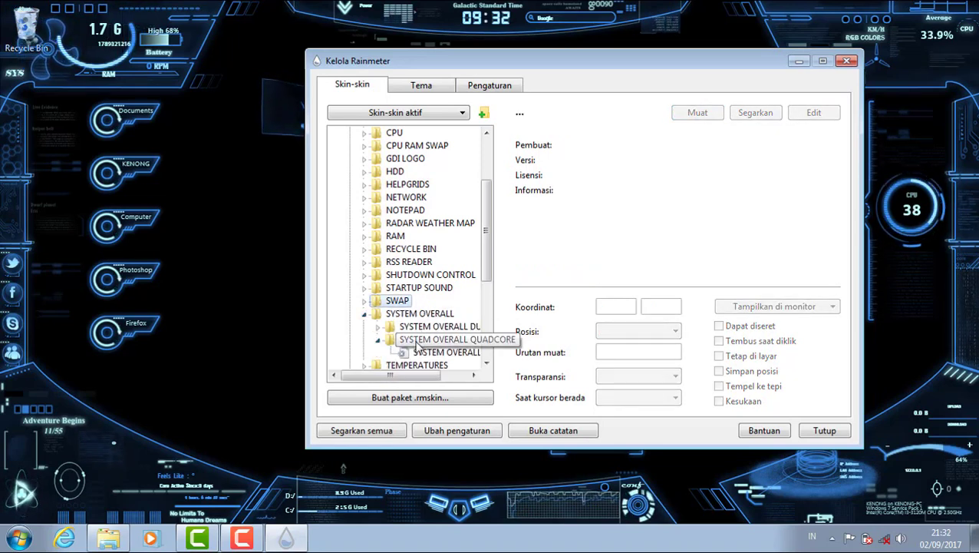
click(443, 352)
click(699, 113)
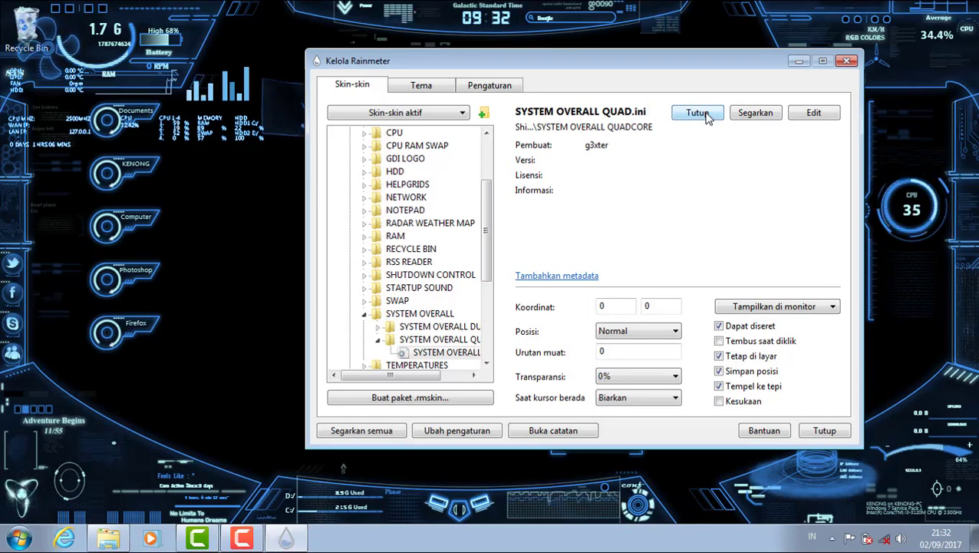
click(699, 113)
click(365, 314)
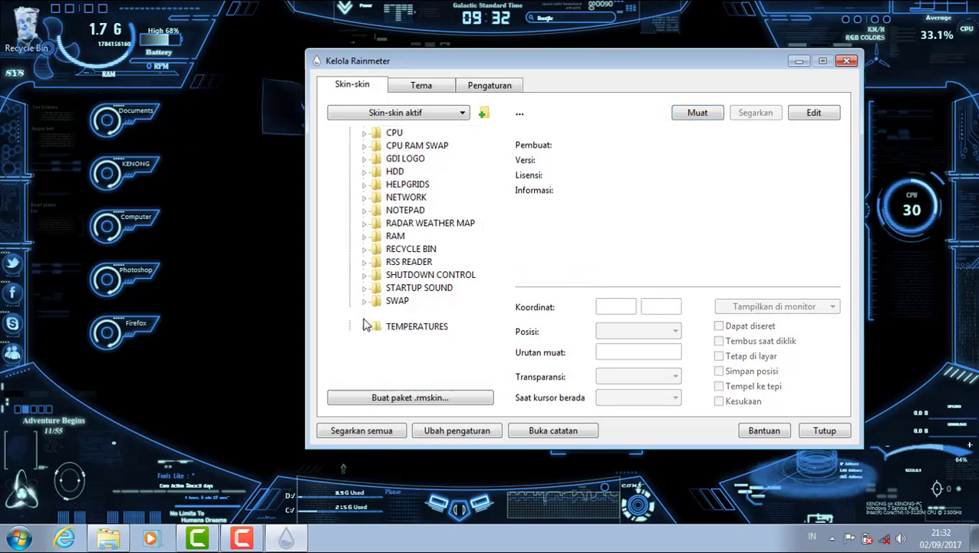
- Preview the TEMP 9 - CPU 5.ini skin from the TEMPERATURES folder, unload it and collapse the TEMP 9 folder
click(365, 328)
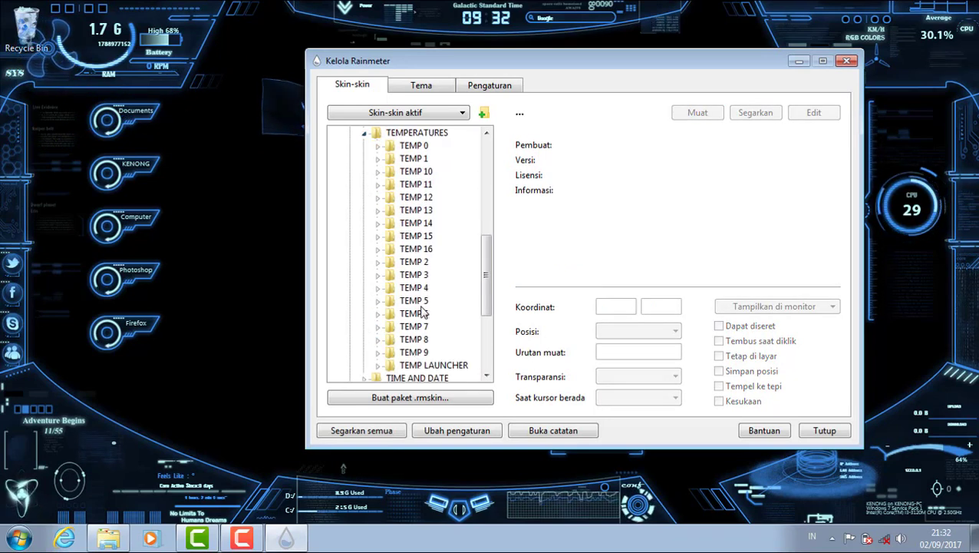
click(378, 352)
click(438, 352)
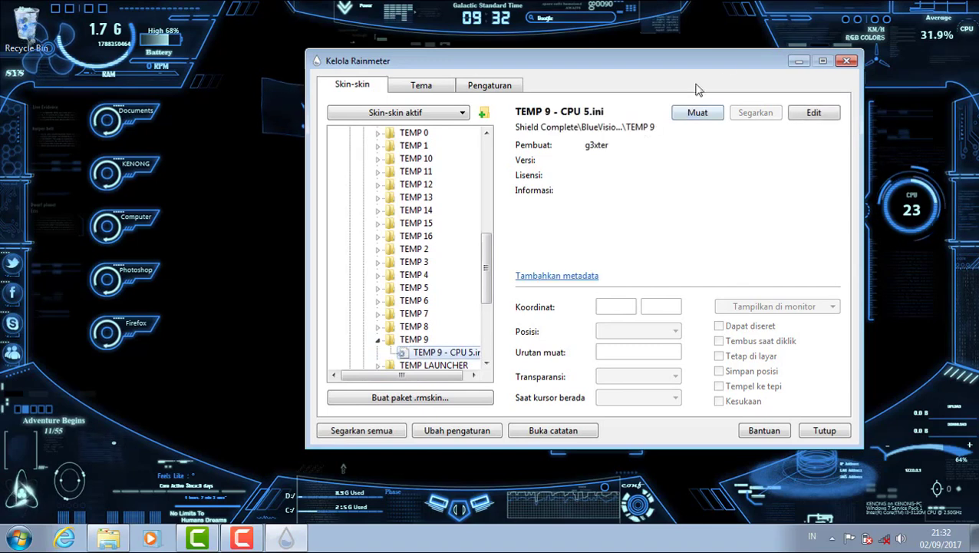
click(700, 113)
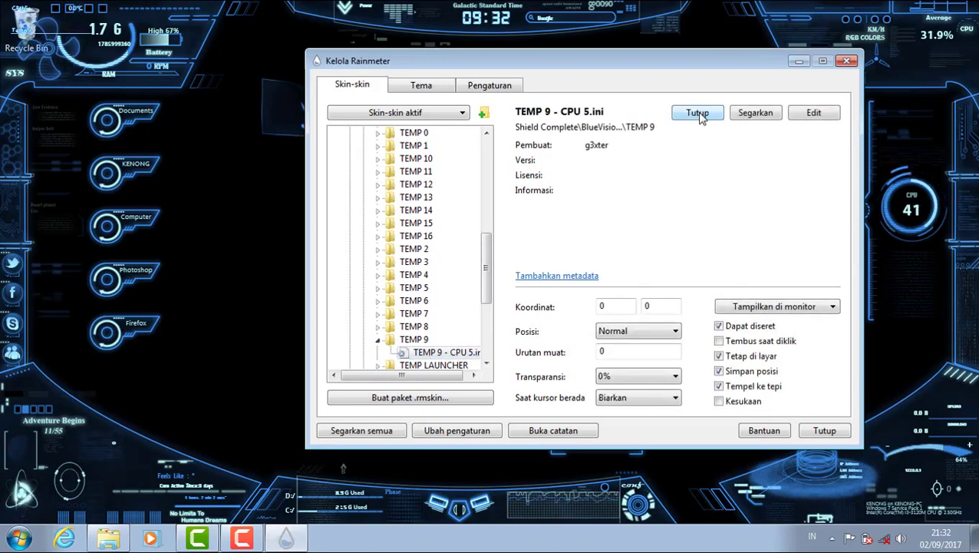
click(699, 112)
click(698, 113)
click(699, 113)
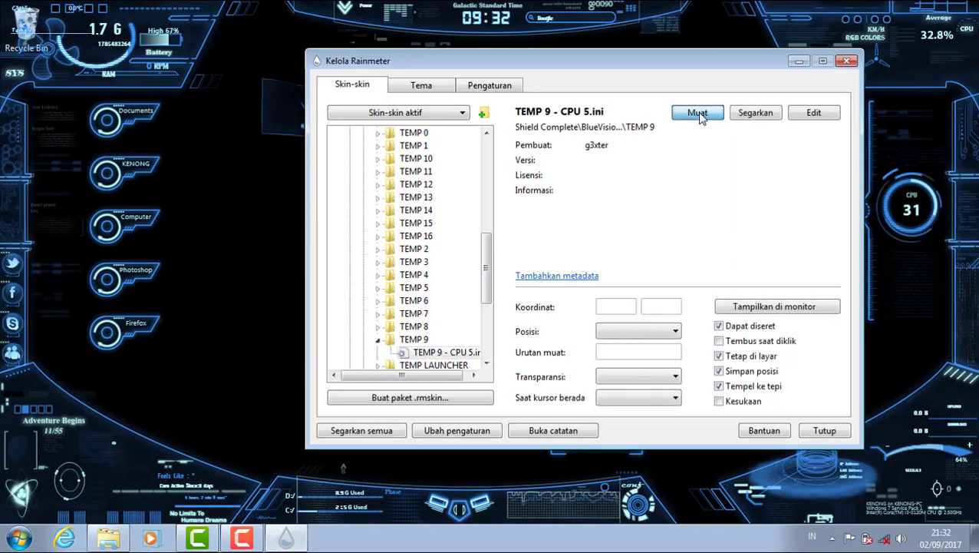
click(377, 341)
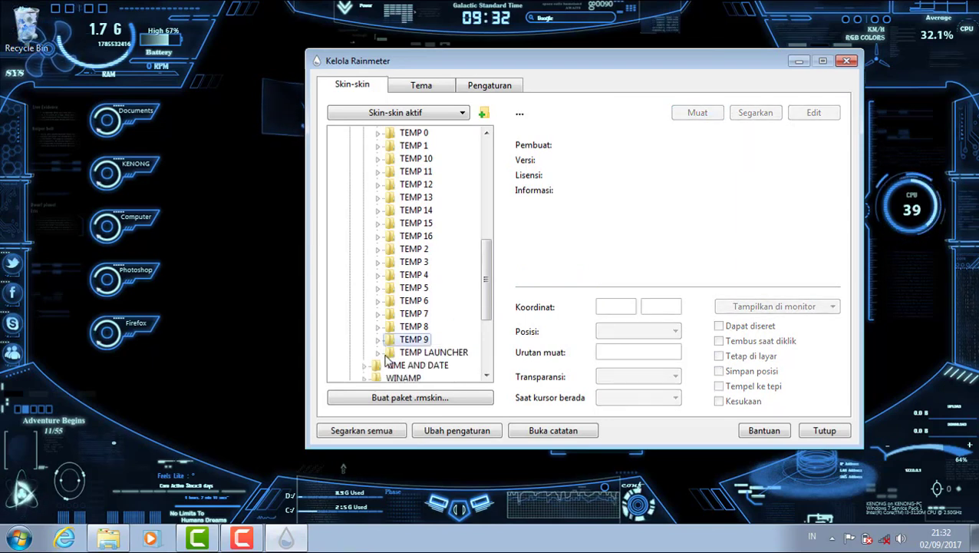
- Preview the TEMP LAUNCHER.ini skin, unload it and collapse the TEMPERATURES folder
click(378, 352)
click(445, 352)
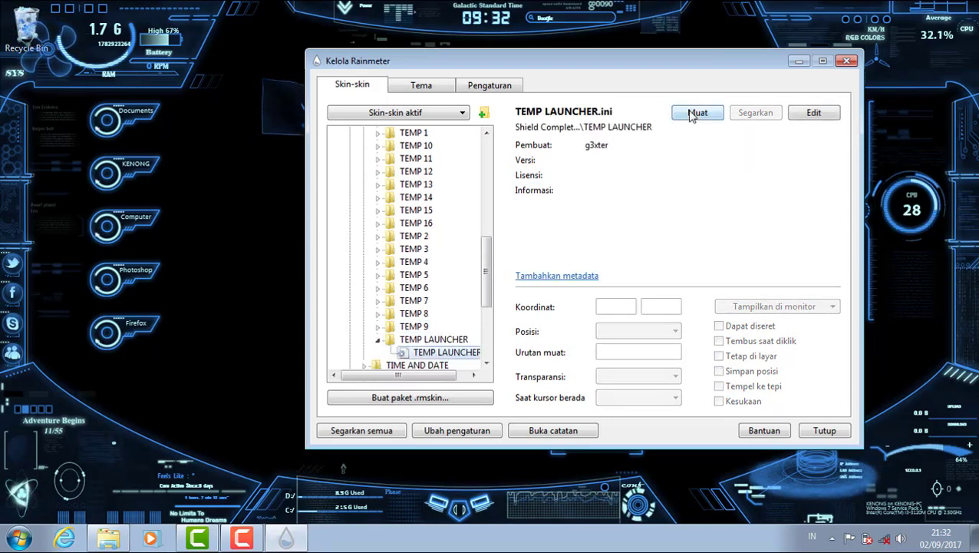
click(693, 114)
click(693, 114)
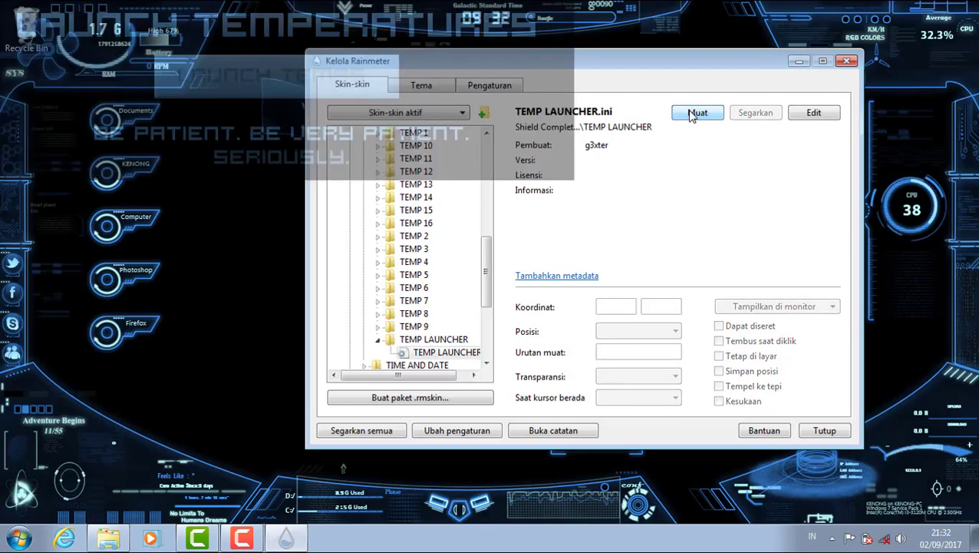
scroll(494, 253, up, 1)
scroll(493, 253, up, 3)
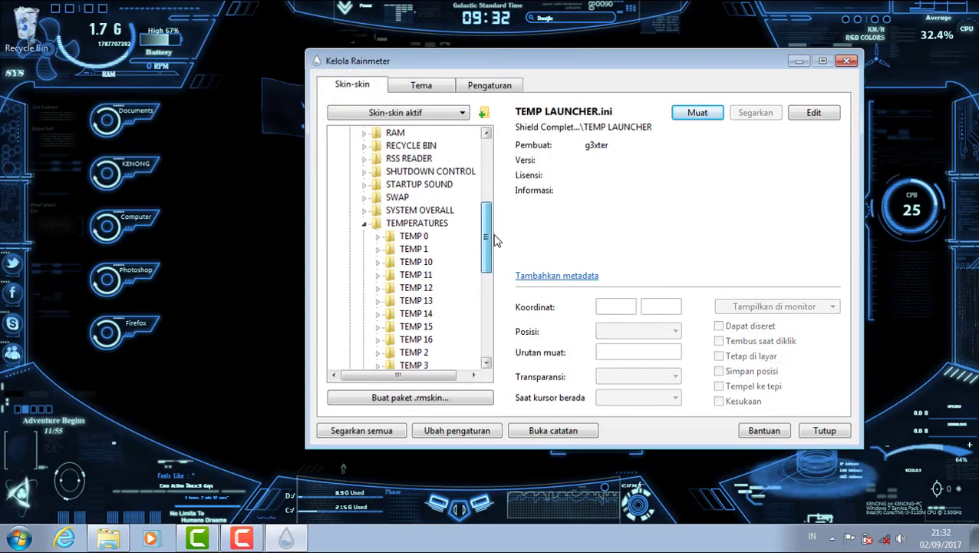
click(365, 223)
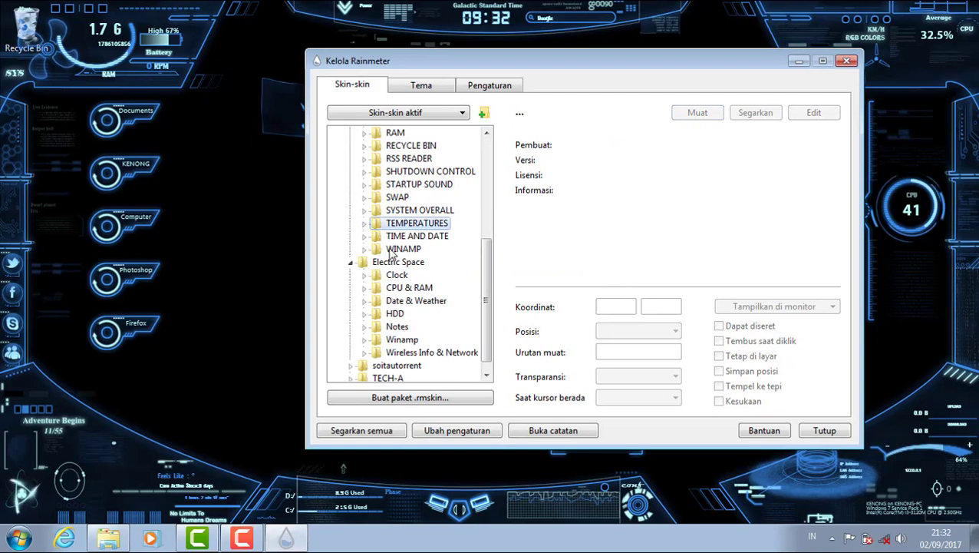
- Preview BlueVision V0.2's WINAMP.ini skin and unload it, collapsing the WINAMP and BlueVision V0.2 folders
click(364, 250)
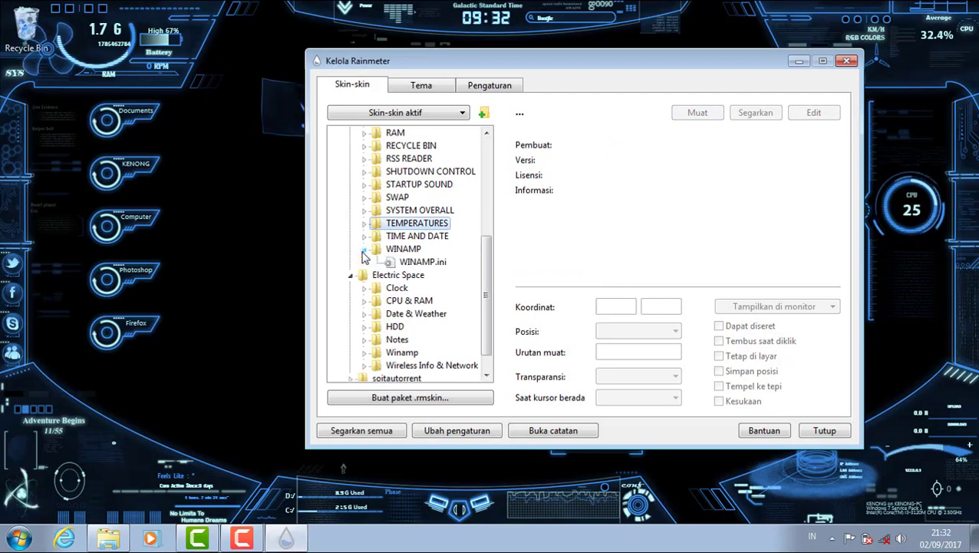
click(418, 262)
click(695, 114)
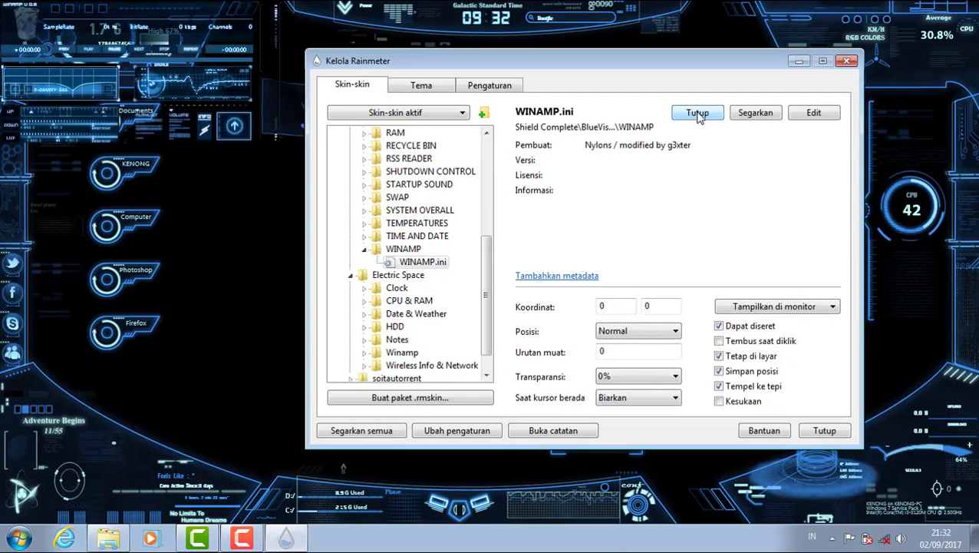
click(699, 113)
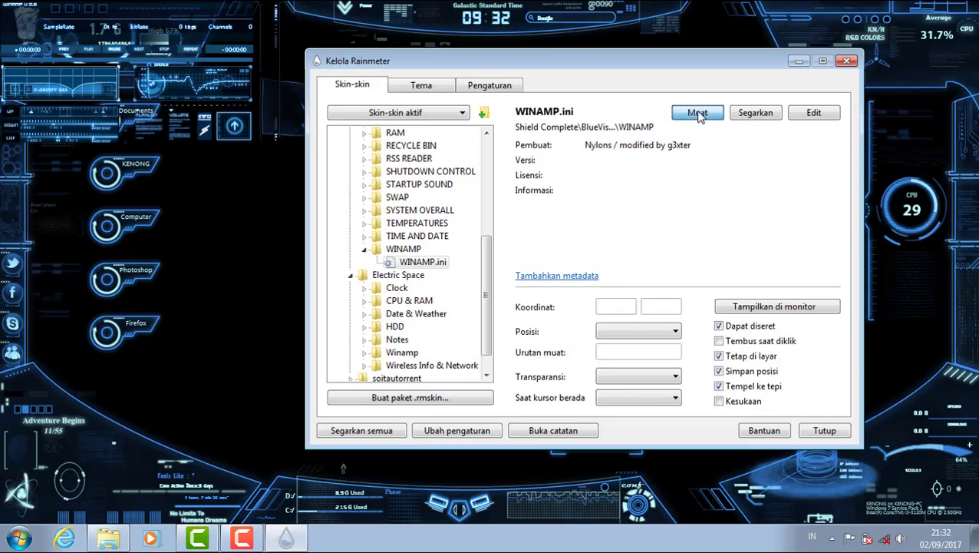
click(363, 250)
drag(494, 280, 495, 211)
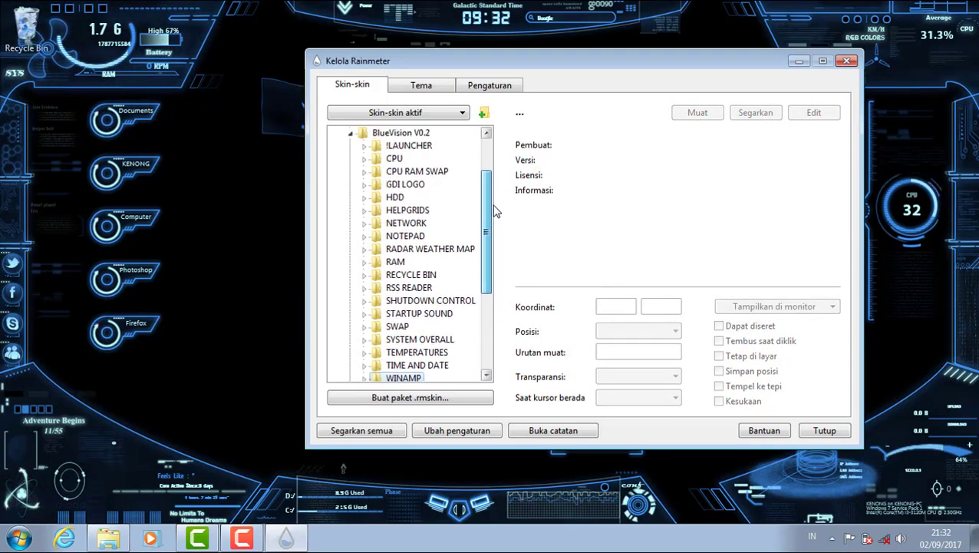
click(351, 133)
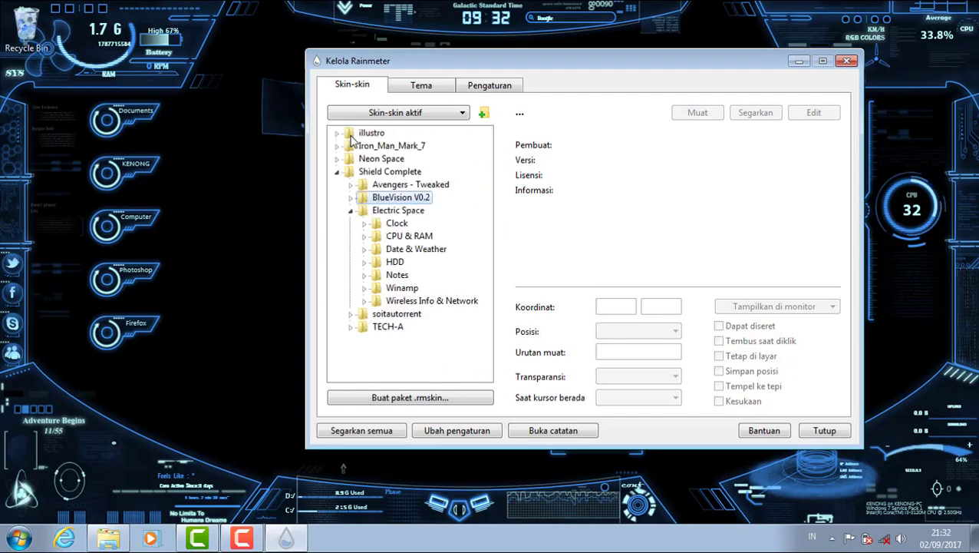
- Check Electric Space's Clock folder, preview cpu.ini from CPU & RAM and unload it, collapsing both folders
click(364, 223)
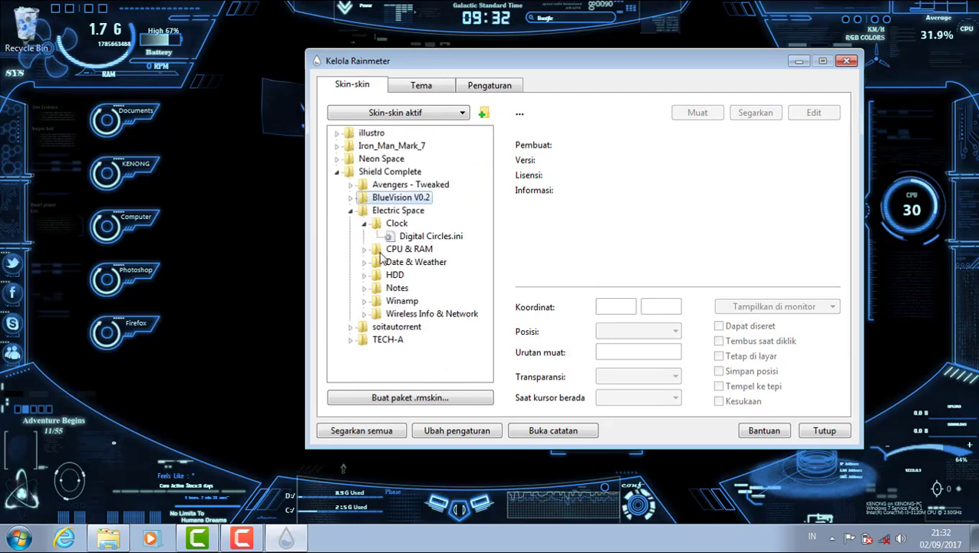
click(364, 223)
click(364, 235)
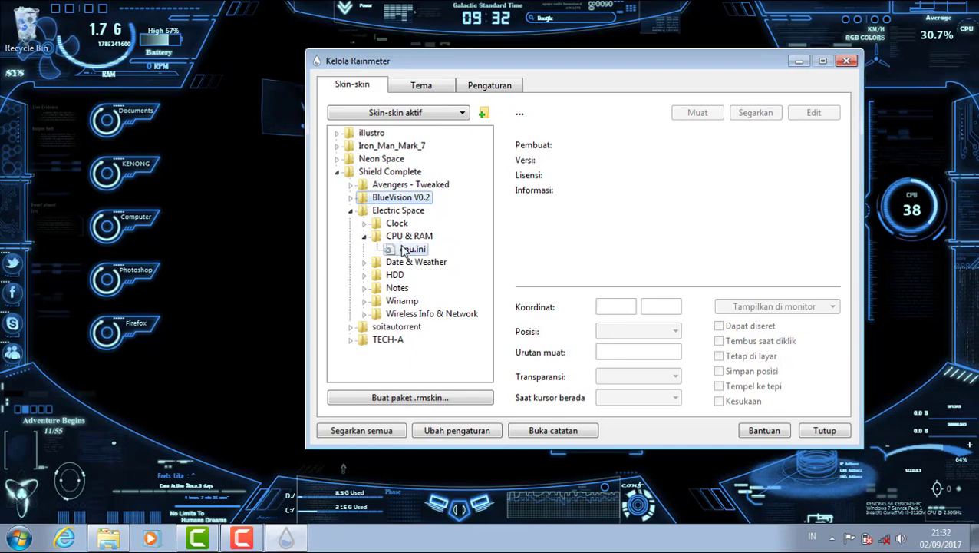
click(406, 249)
click(691, 113)
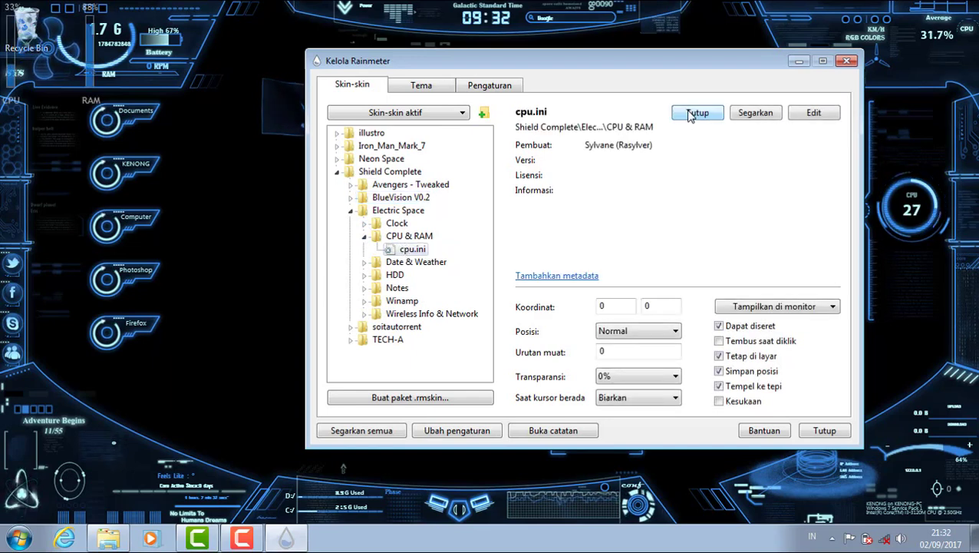
click(690, 114)
click(366, 237)
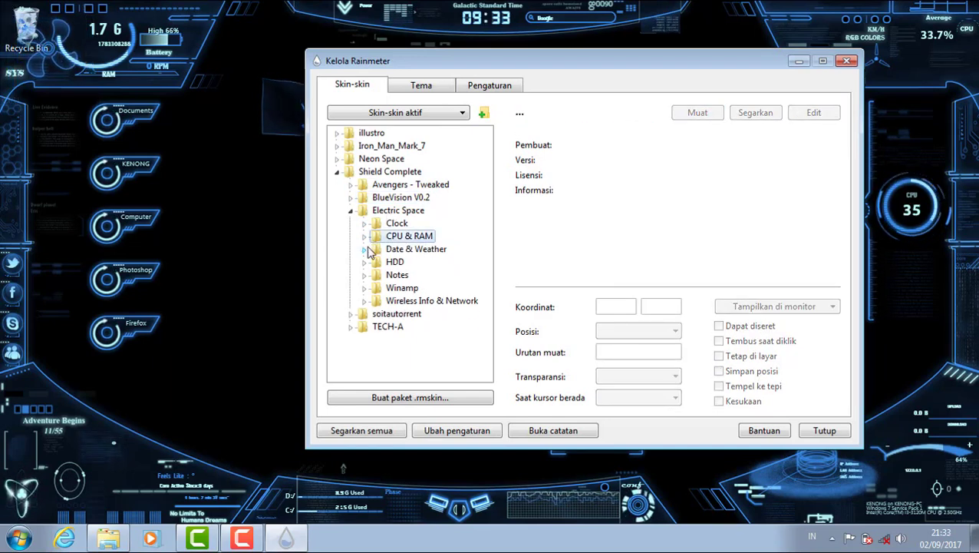
- Check Electric Space's Date & Weather folder and load the HDD3.ini skin from the HDD folder, collapsing both folders
click(363, 249)
click(364, 249)
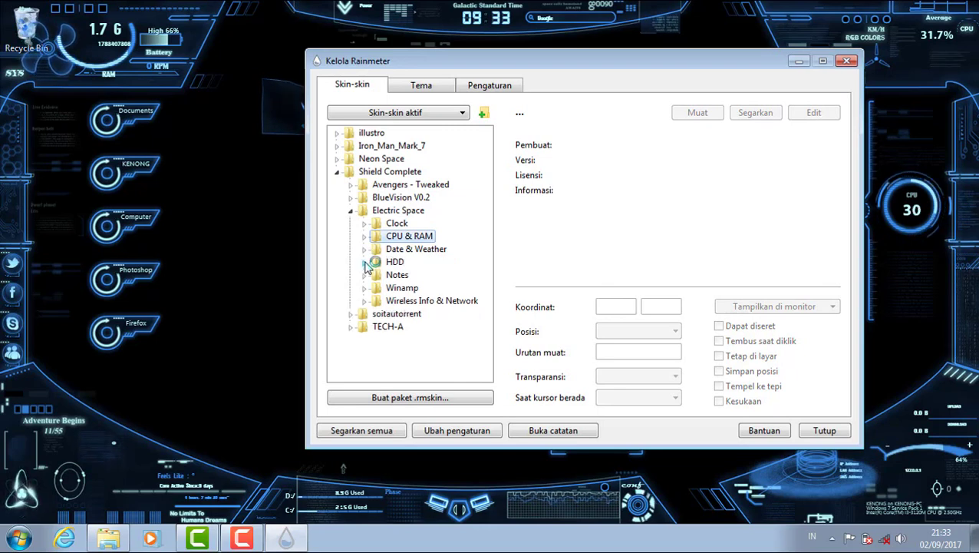
click(364, 262)
click(409, 287)
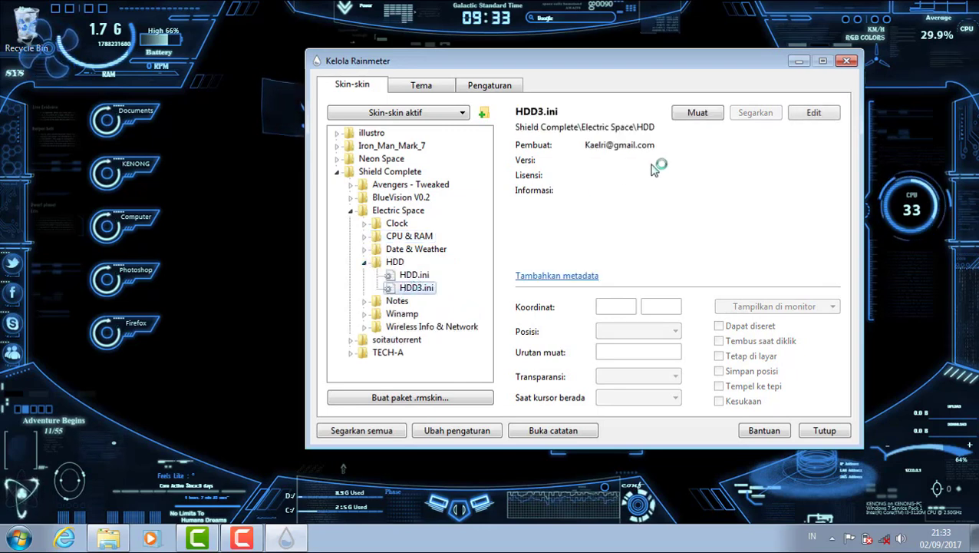
click(700, 113)
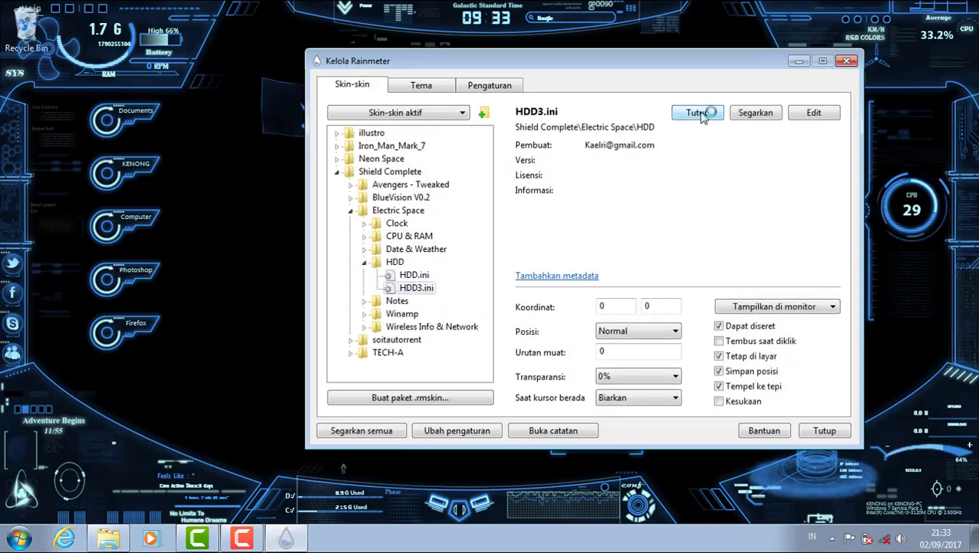
click(700, 114)
click(702, 113)
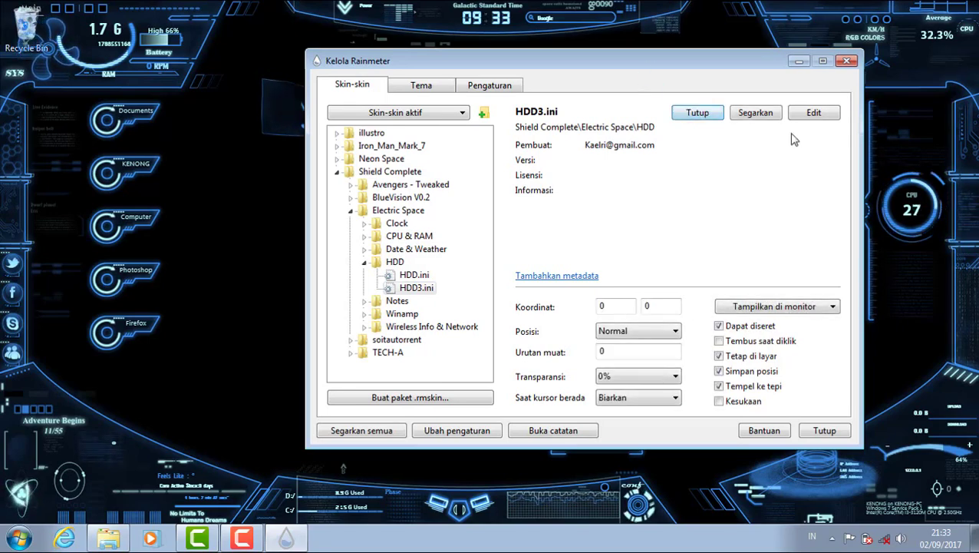
mouse_move(623, 71)
mouse_down()
mouse_move(707, 111)
mouse_move(580, 244)
mouse_move(558, 53)
mouse_move(613, 74)
mouse_up()
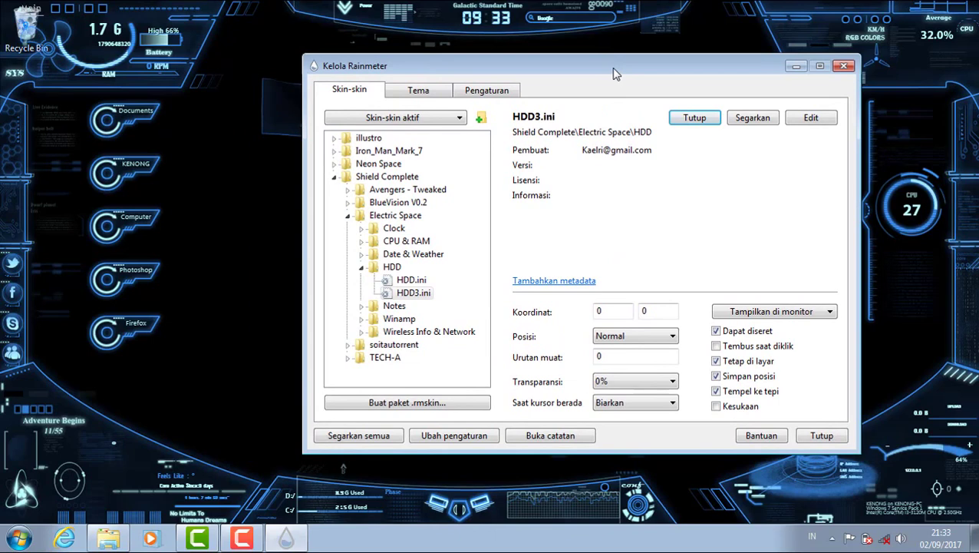
click(361, 267)
- Check the Notes and Winamp folders, preview Network.ini from Wireless Info & Network and unload it, collapsing the folders
click(362, 280)
click(361, 280)
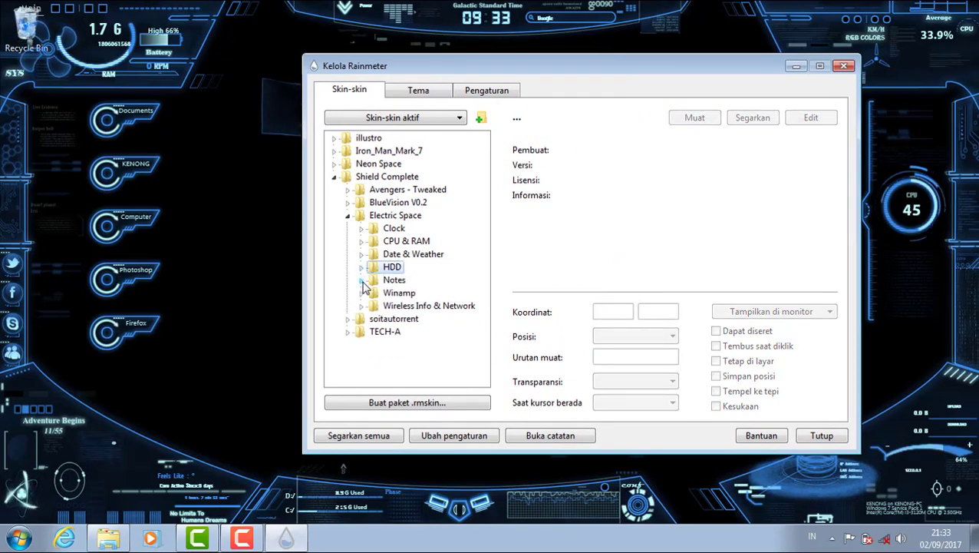
click(361, 293)
click(361, 293)
click(362, 306)
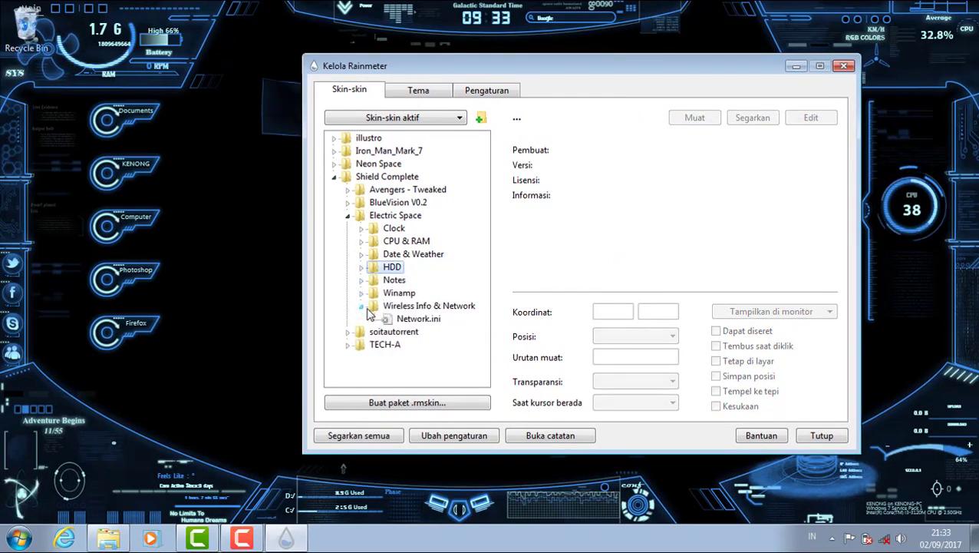
click(401, 320)
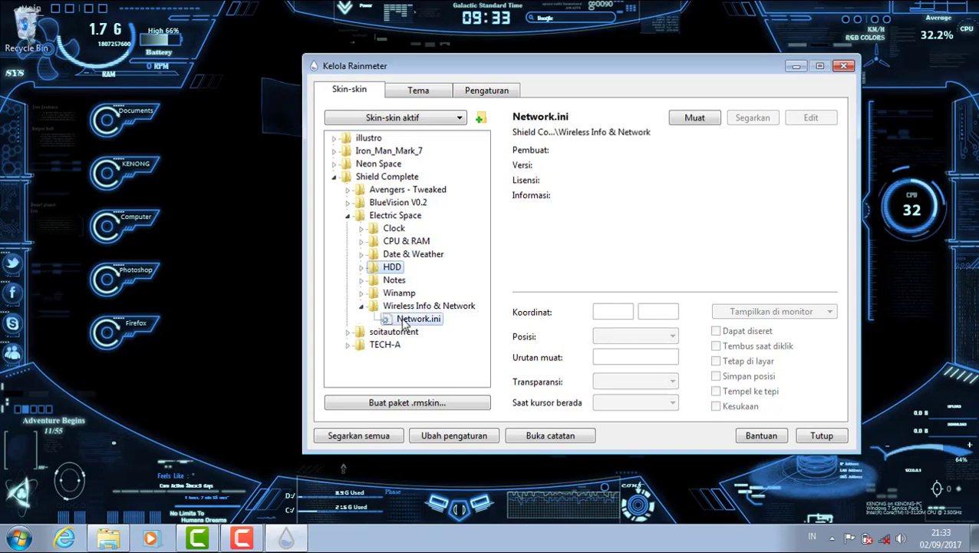
click(696, 121)
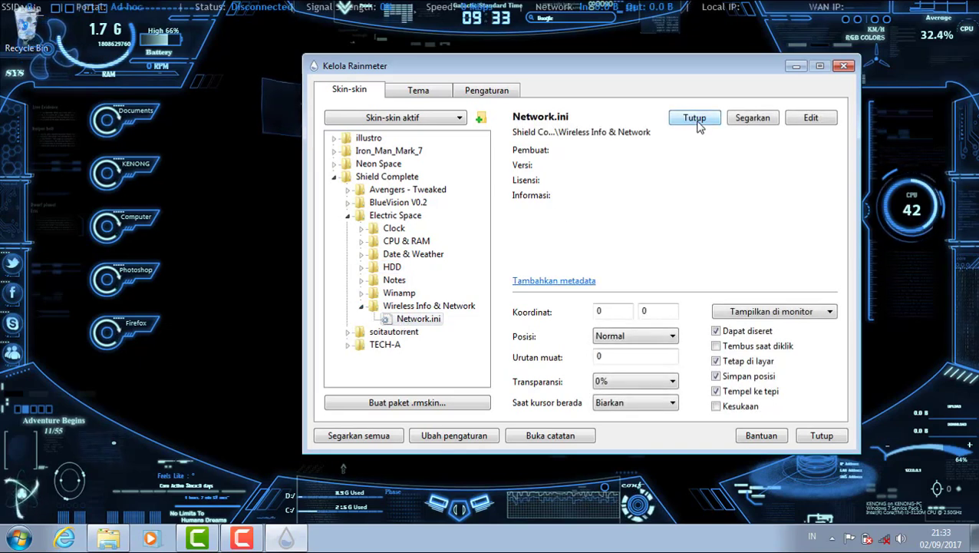
click(696, 120)
click(361, 305)
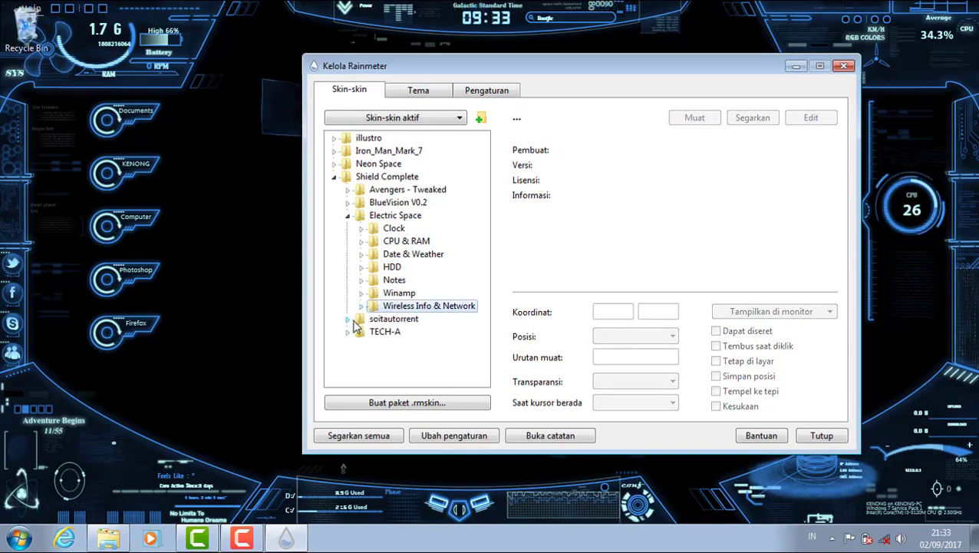
- Preview the soitautorrent.ini skin from Shield Complete's soitautorrent folder and unload it
click(349, 319)
click(413, 331)
click(695, 118)
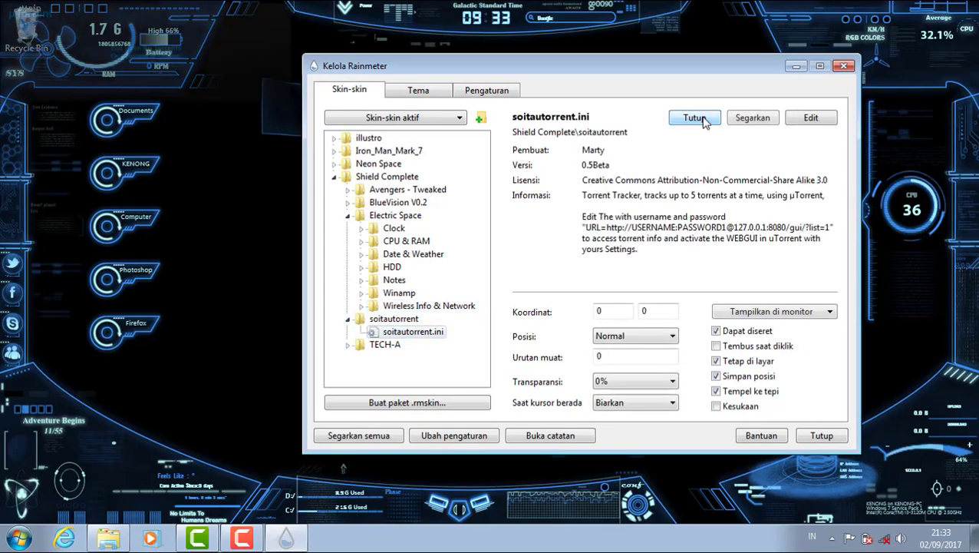
click(700, 120)
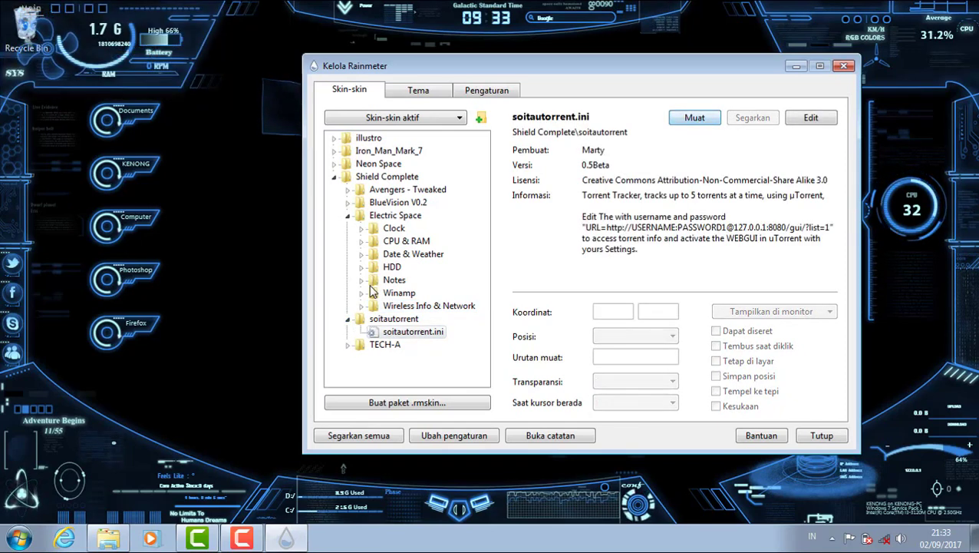
- Preview the configure.ini skin from TECH-A's CFG folder and unload it, collapsing the folder
click(349, 345)
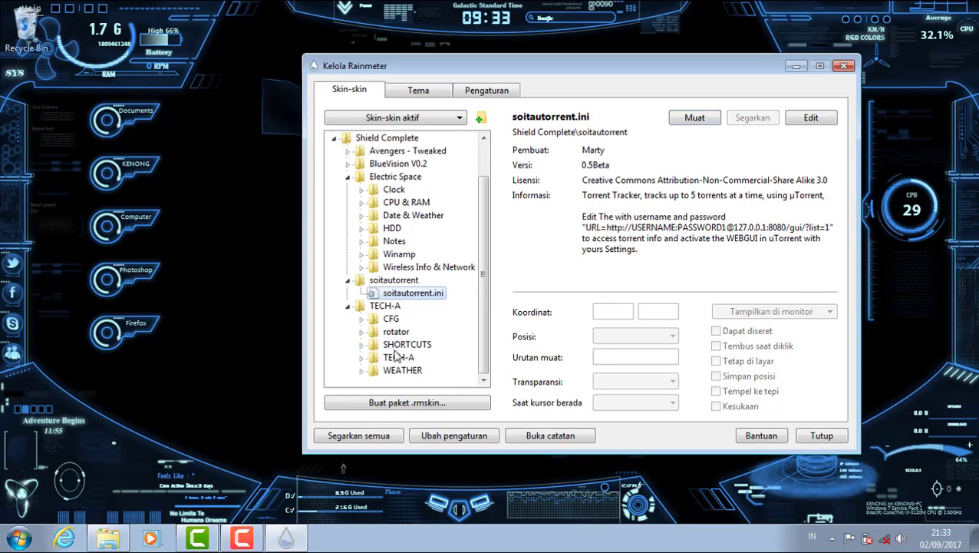
click(362, 318)
click(419, 330)
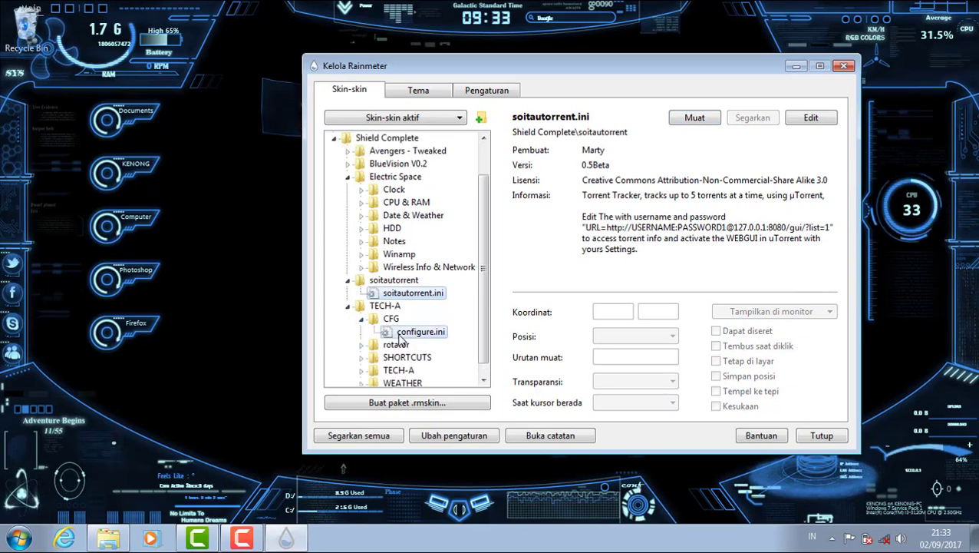
click(690, 119)
click(689, 120)
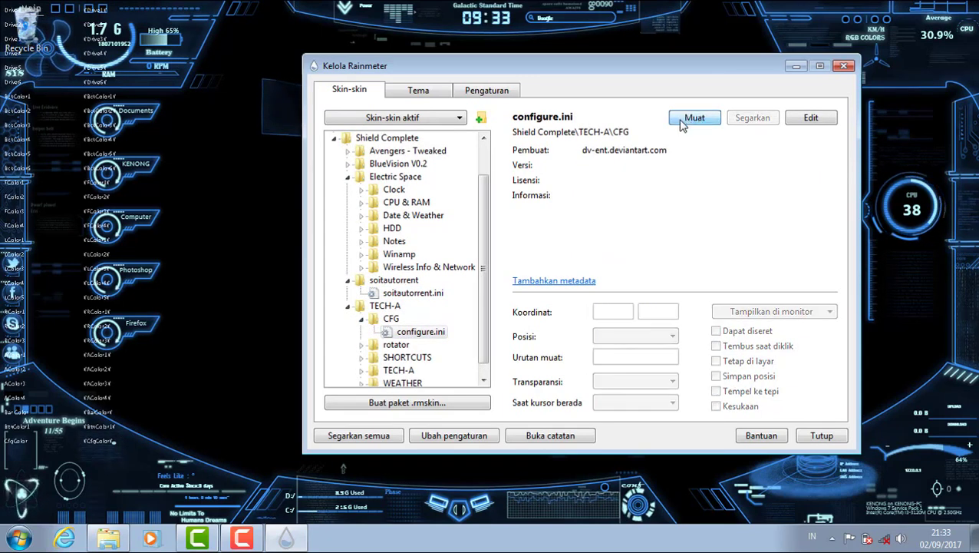
click(361, 318)
- Load the rotator.ini skin from TECH-A's rotator folder and collapse the folder
click(362, 331)
click(415, 345)
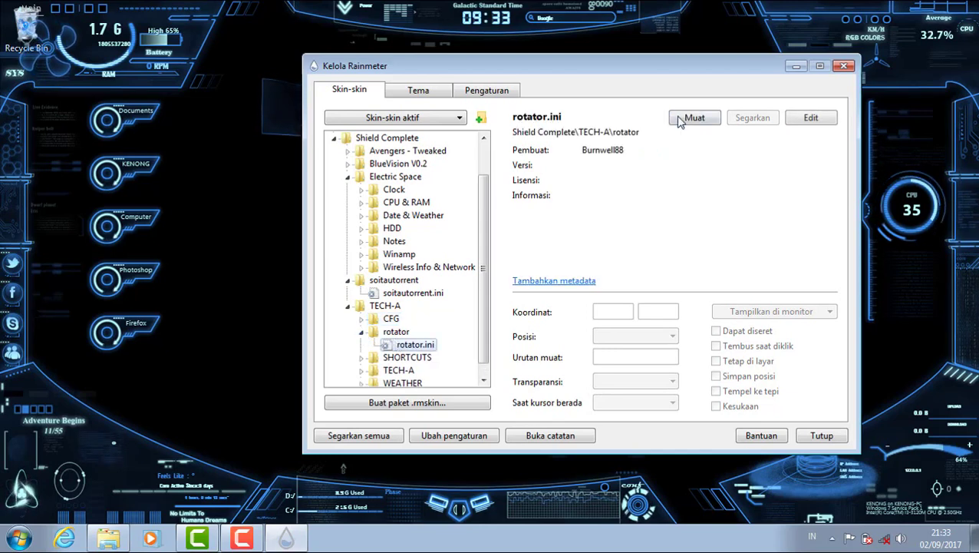
click(684, 120)
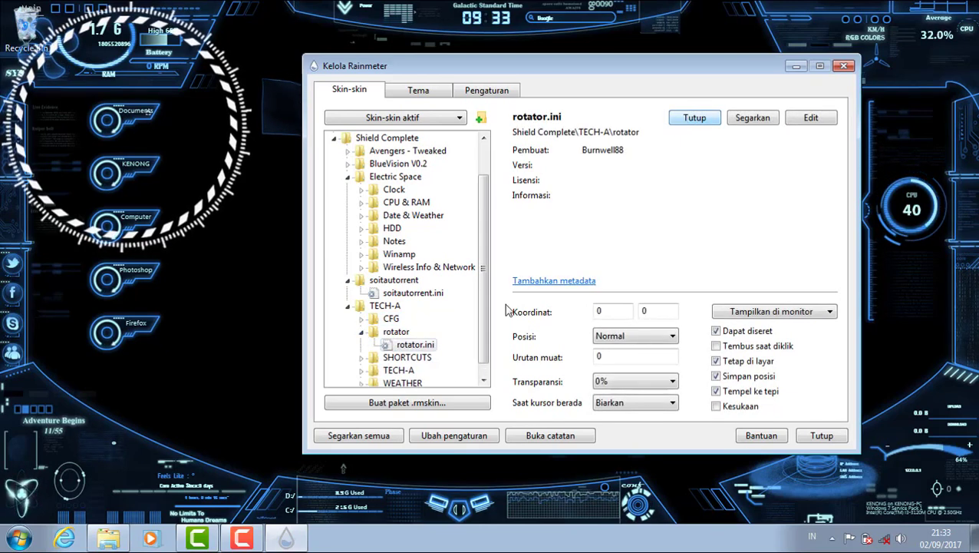
click(361, 331)
- Preview the LINKS.ini skin from TECH-A's SHORTCUTS folder and unload it, collapsing the folder
click(361, 345)
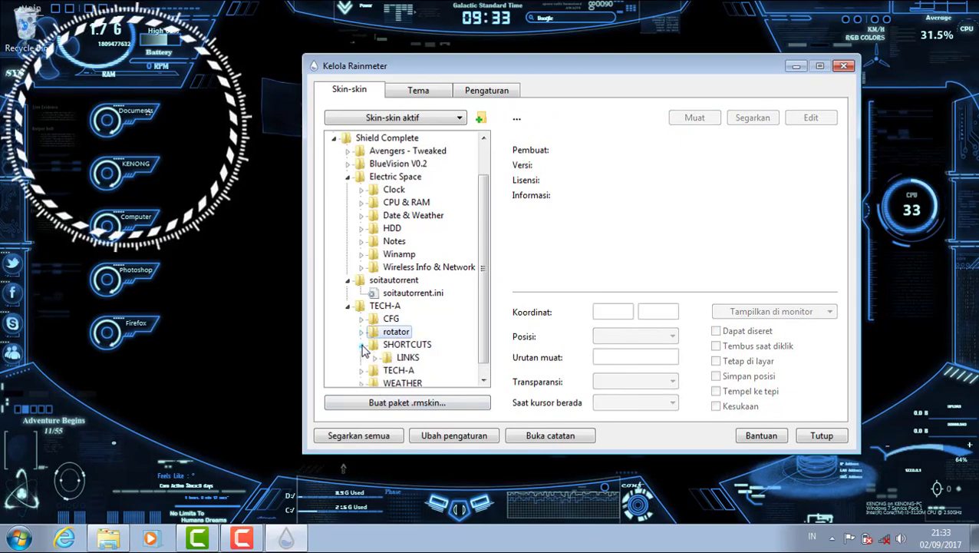
click(409, 357)
click(374, 357)
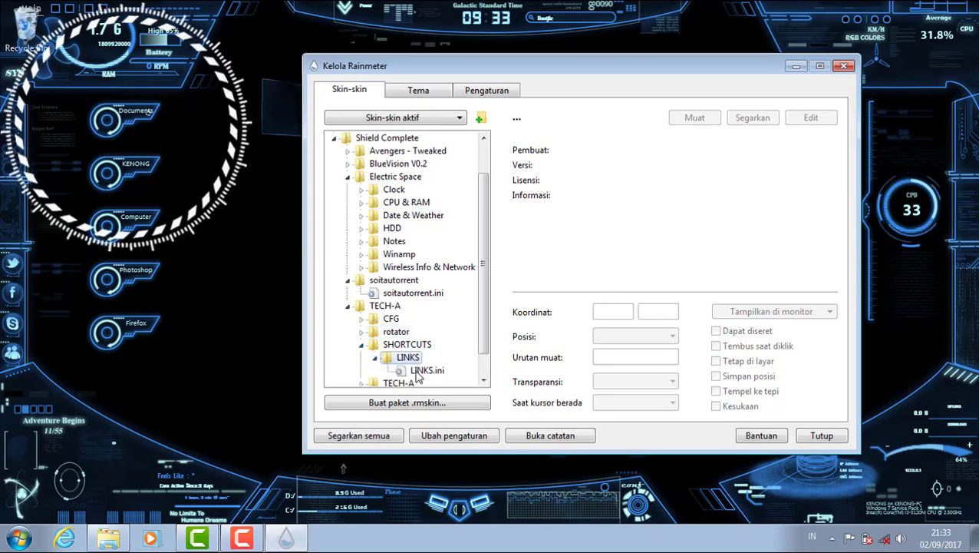
click(426, 370)
click(699, 121)
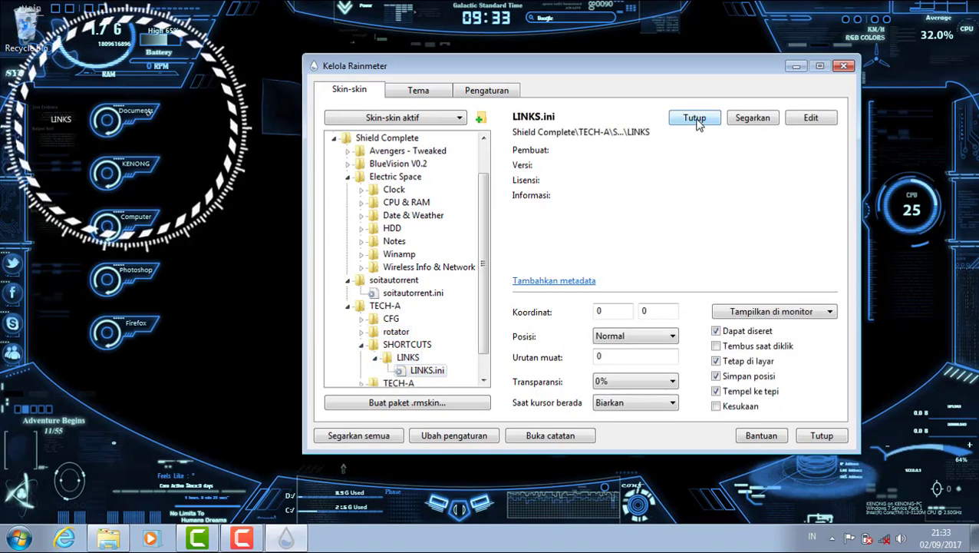
click(699, 122)
click(697, 121)
click(696, 120)
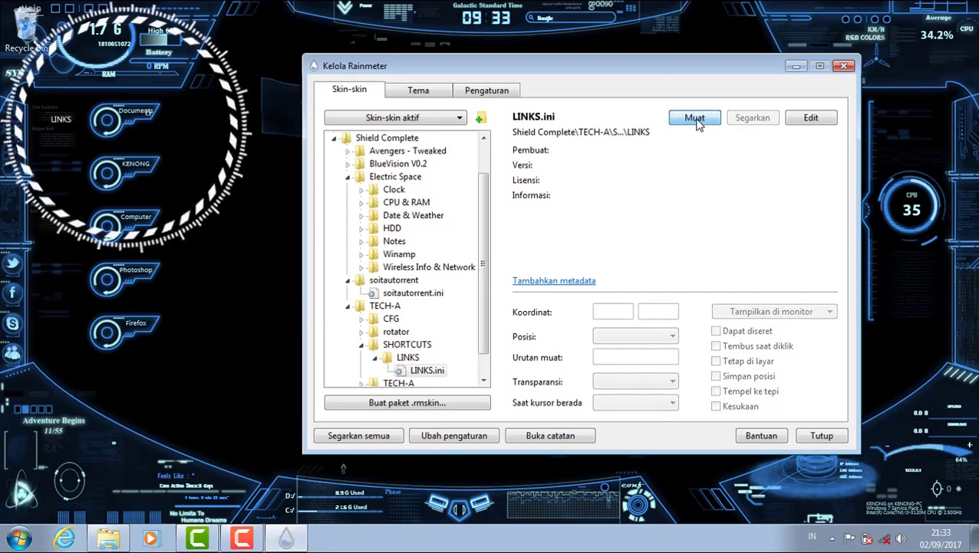
click(362, 344)
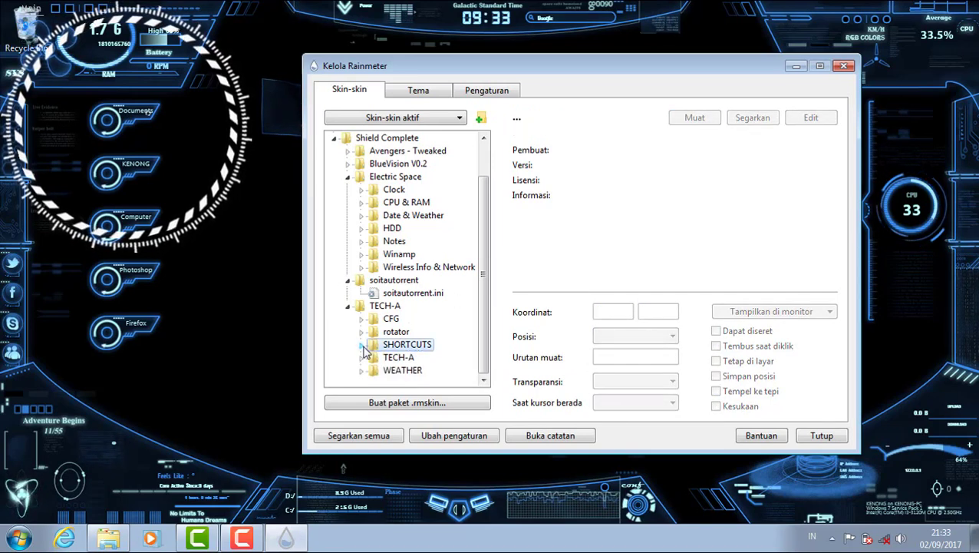
- Load the TECH-A 6 CPU.ini skin from the inner TECH-A folder, check it on the desktop and collapse the folder
click(362, 358)
click(403, 369)
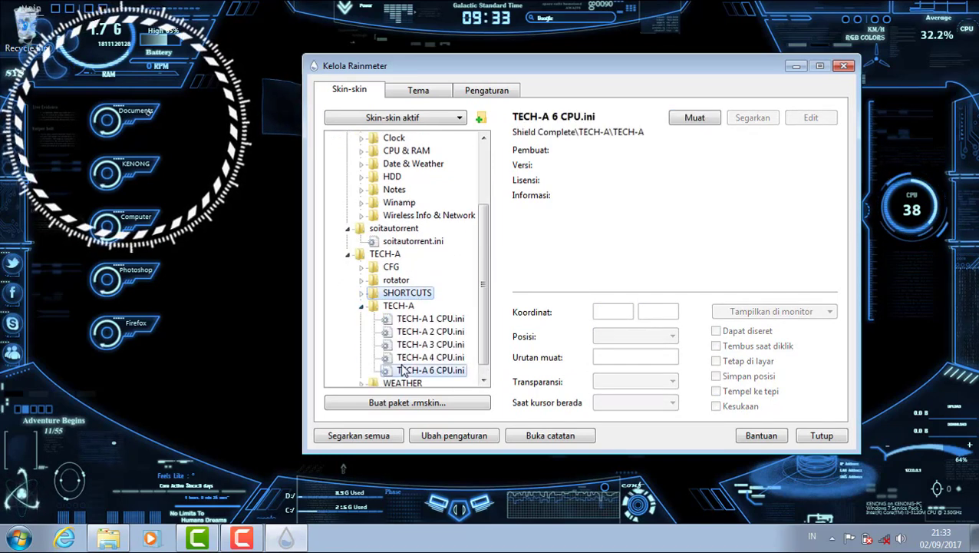
click(691, 118)
click(693, 118)
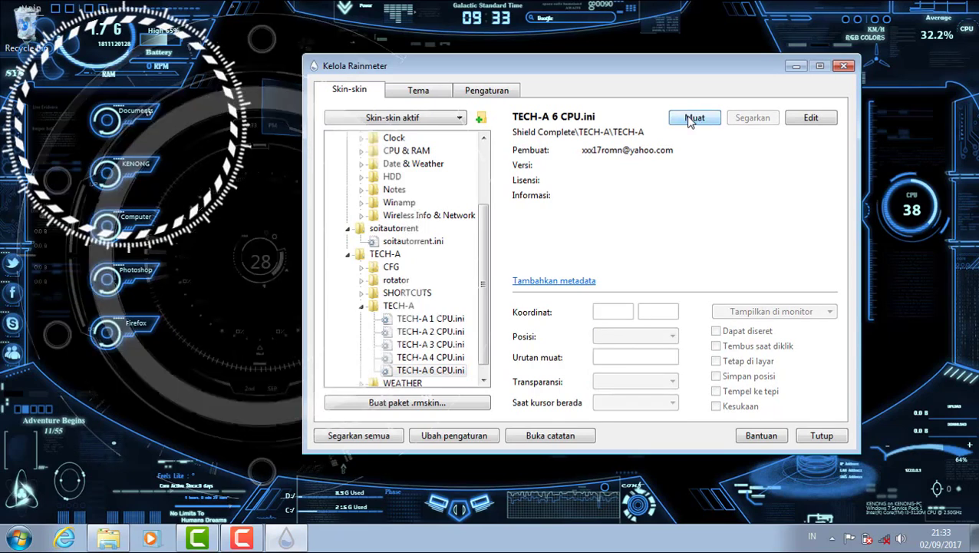
click(689, 119)
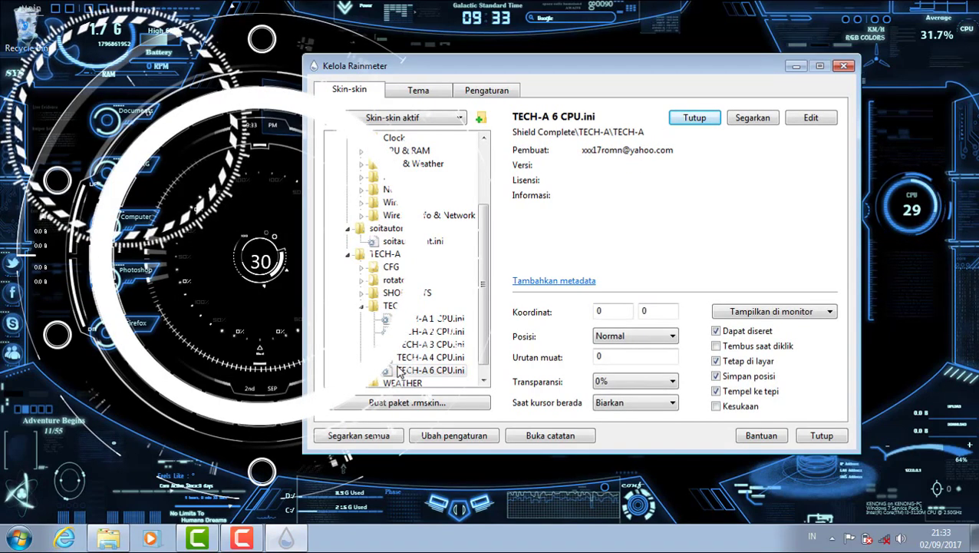
click(796, 66)
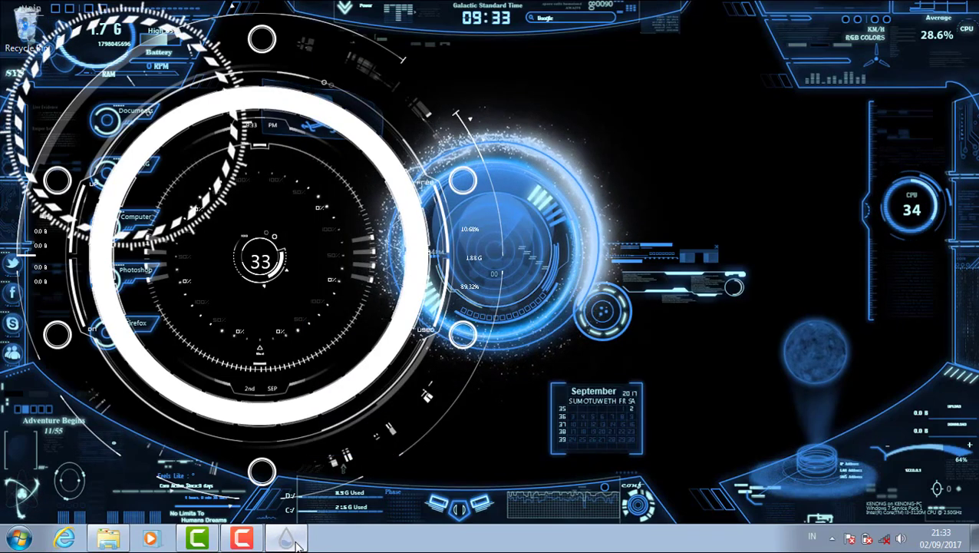
click(285, 536)
click(362, 309)
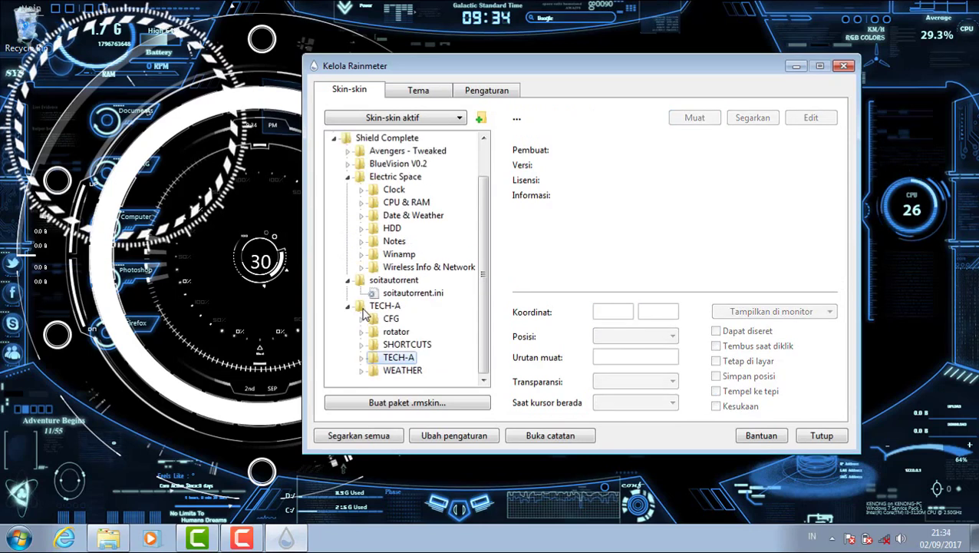
- Collapse Electric Space and soitautorrent, unload and reload TECH-A 6 CPU.ini, and check it on the desktop
click(349, 177)
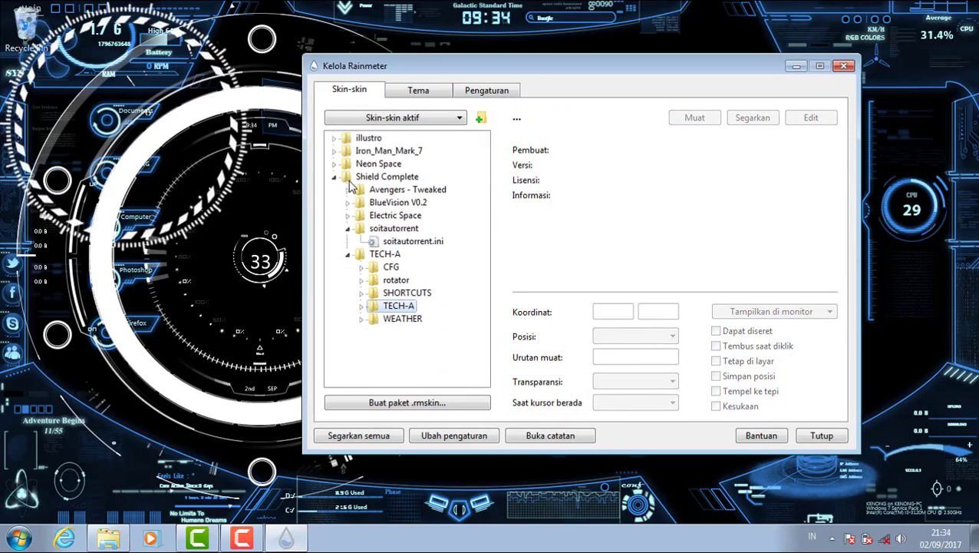
click(349, 228)
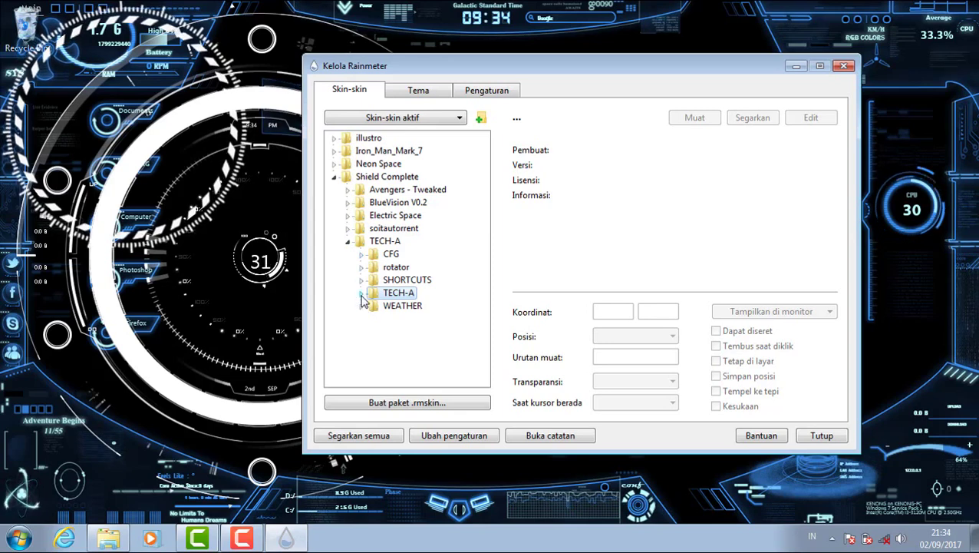
click(362, 295)
click(414, 358)
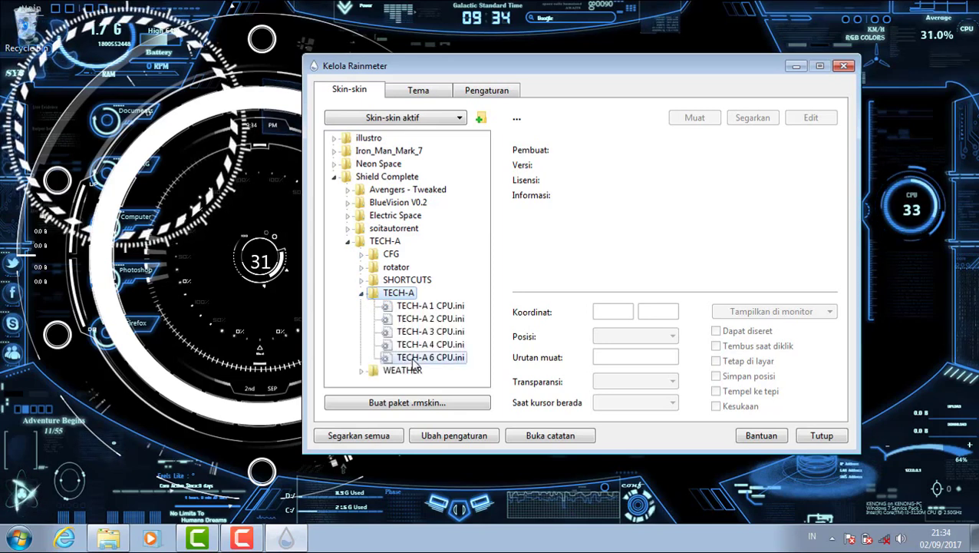
click(695, 119)
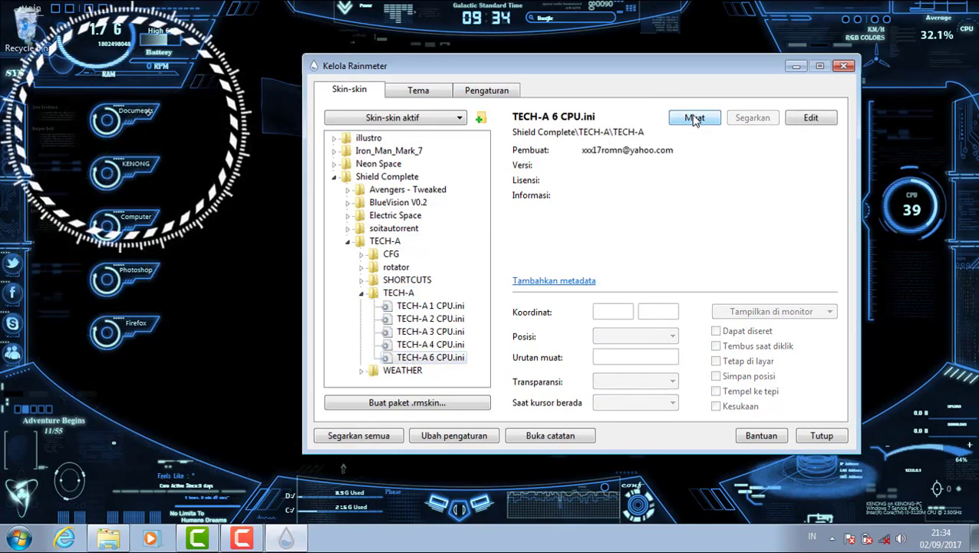
click(695, 119)
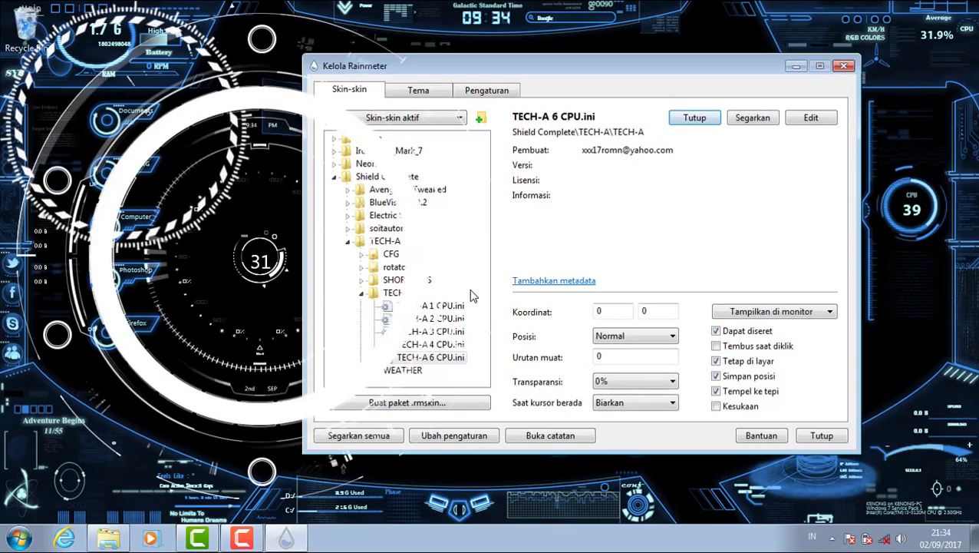
click(286, 537)
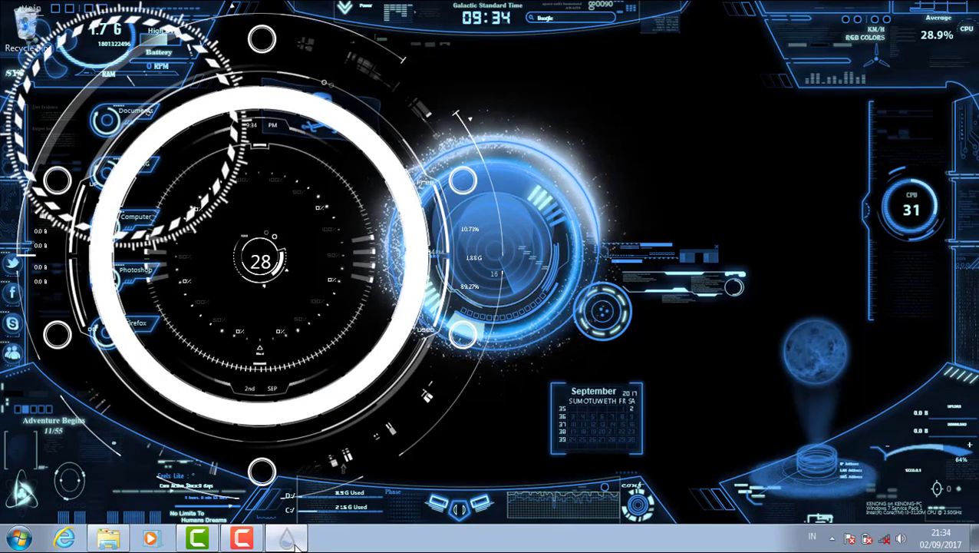
click(285, 537)
click(361, 293)
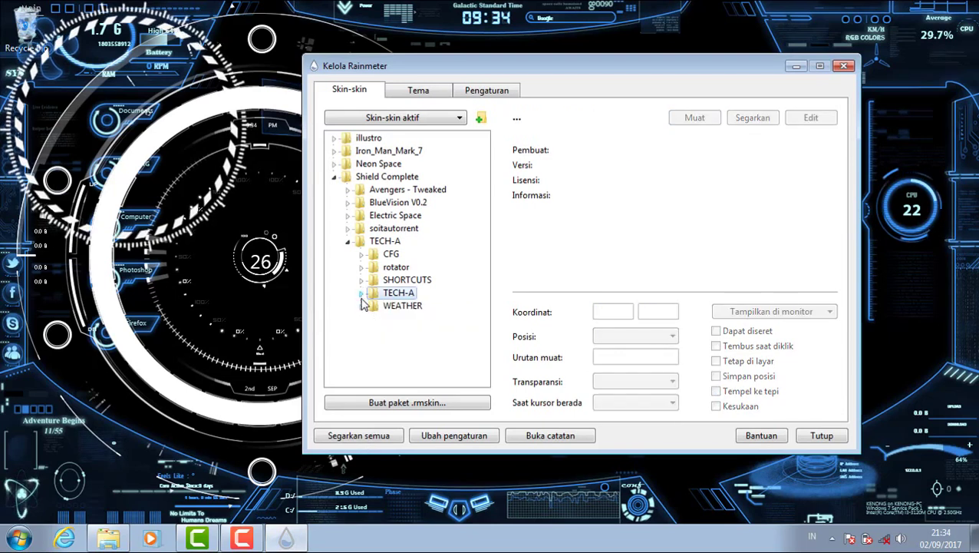
- Preview the VClouds Weather - 3Days skin from TECH-A's WEATHER folder and unload it
click(362, 306)
click(410, 319)
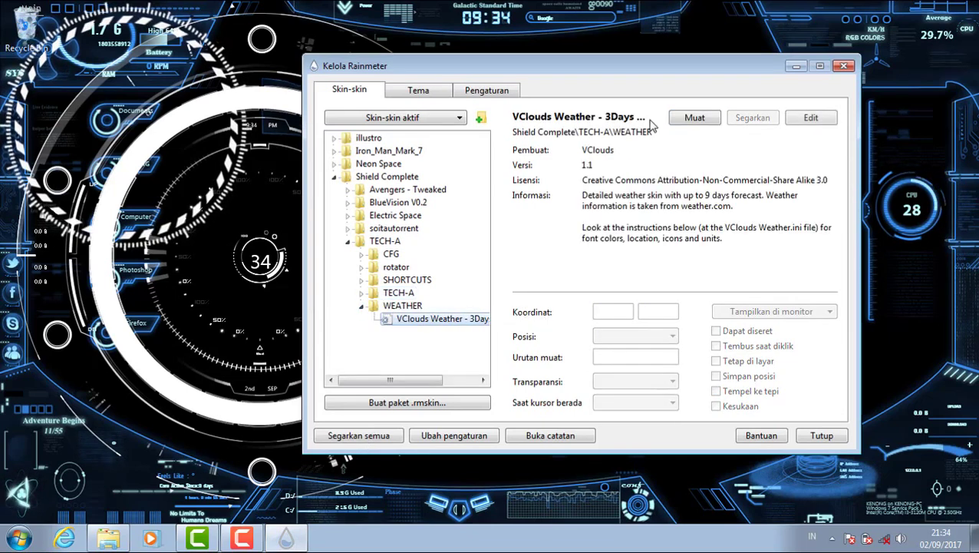
click(691, 117)
click(676, 121)
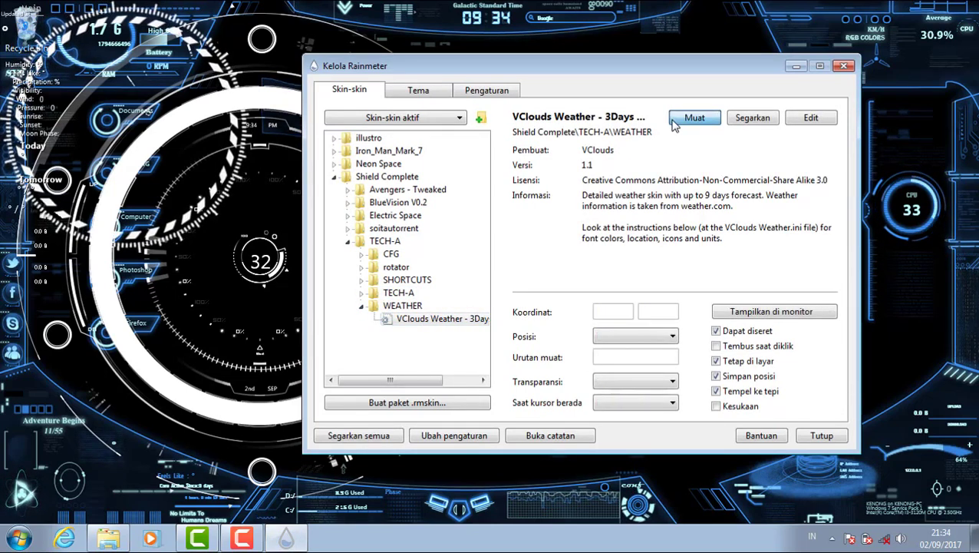
- Minimise the skin manager and centre the TECH-A 6 CPU and rotator skins over the blue circle in the middle of the desktop
click(796, 66)
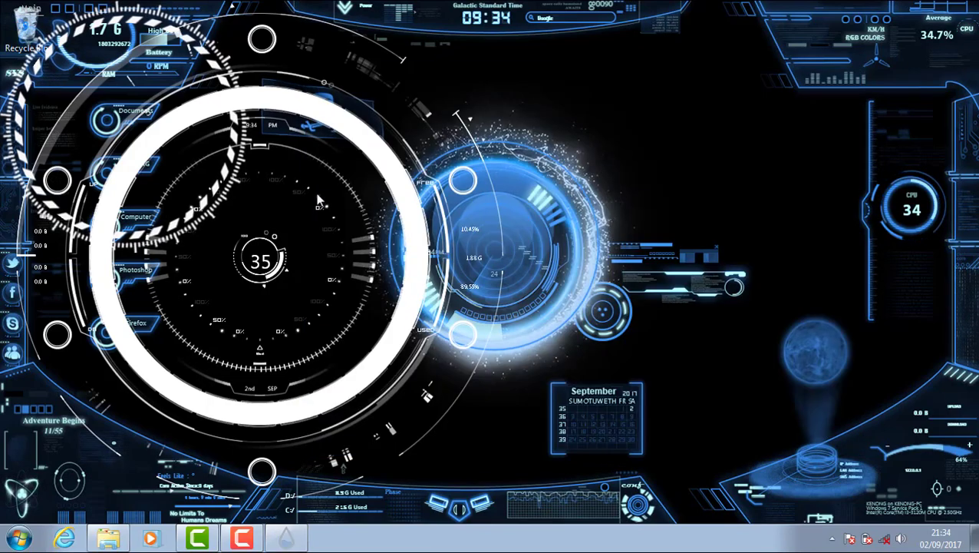
drag(376, 201, 557, 191)
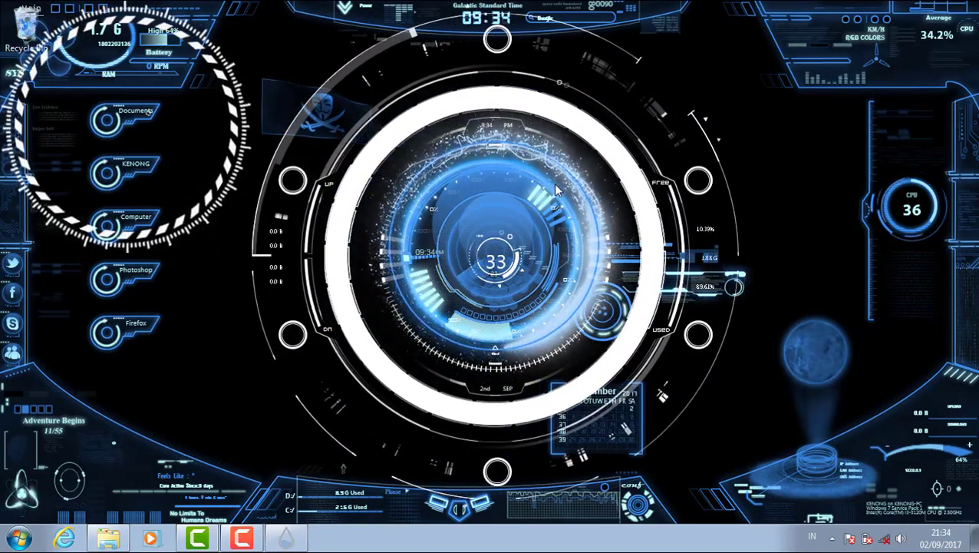
drag(254, 148, 645, 282)
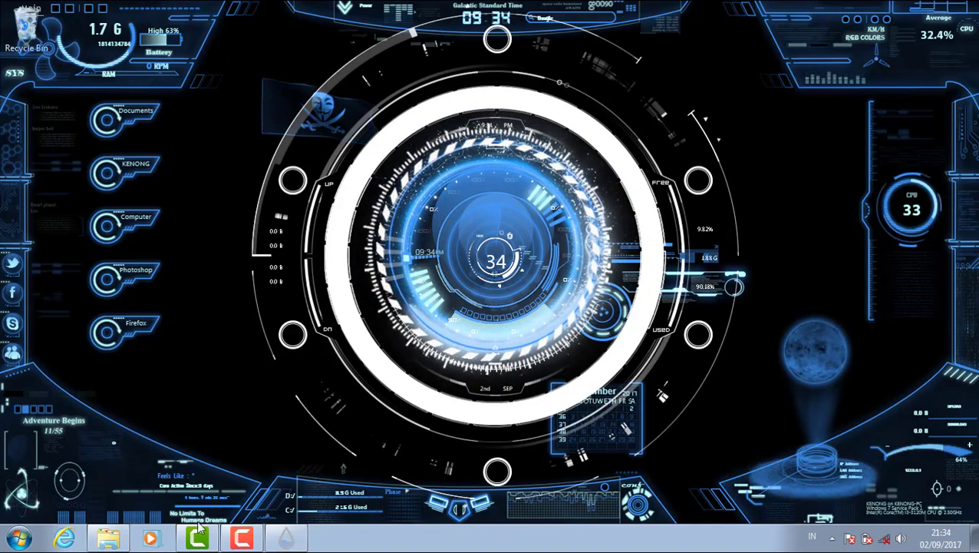
- Collapse TECH-A and Shield Complete in the skin manager, and browse Neon Space's folders, checking Feeds and Readme
click(286, 537)
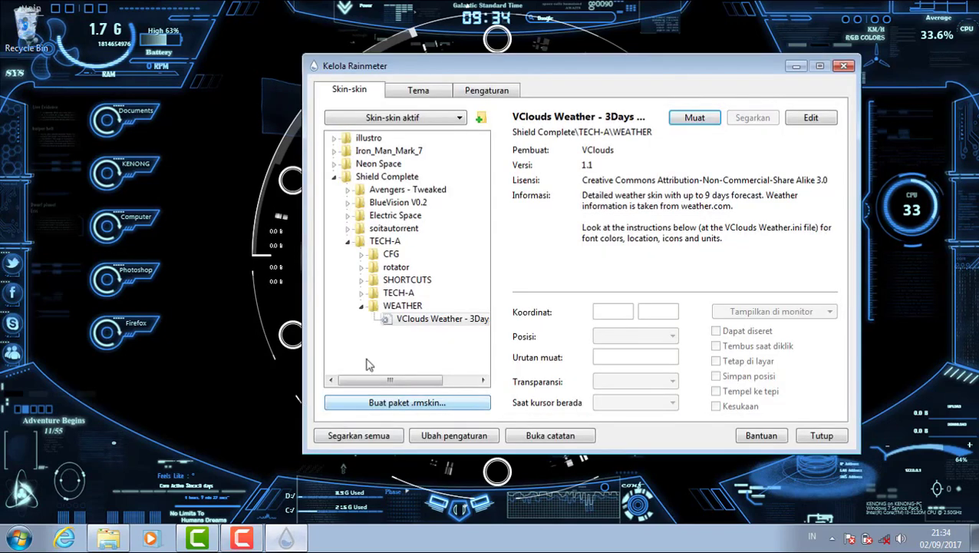
click(349, 243)
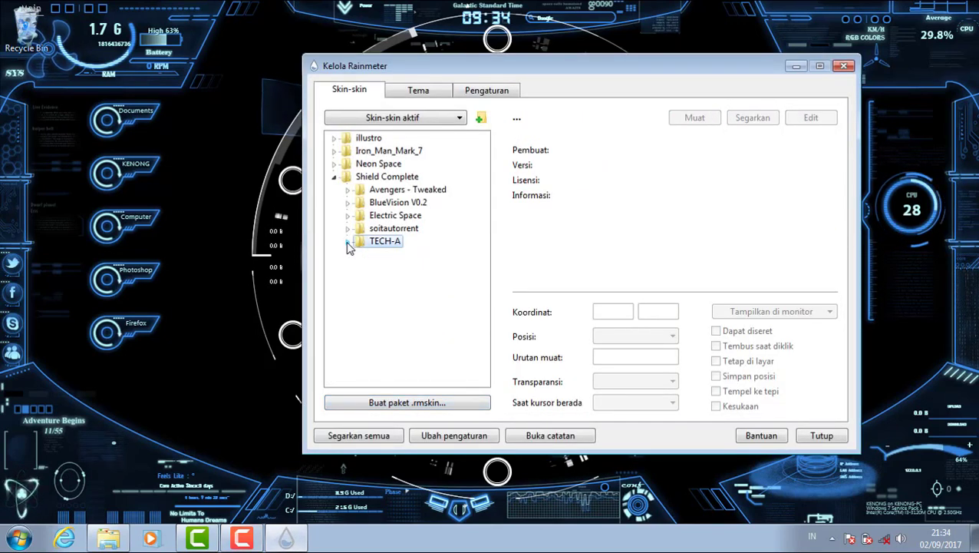
click(336, 178)
click(334, 164)
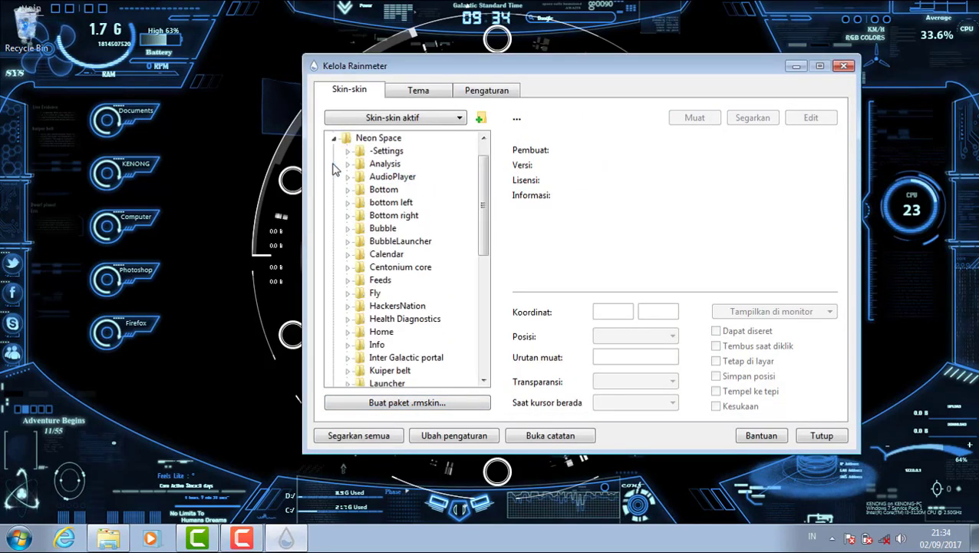
click(351, 283)
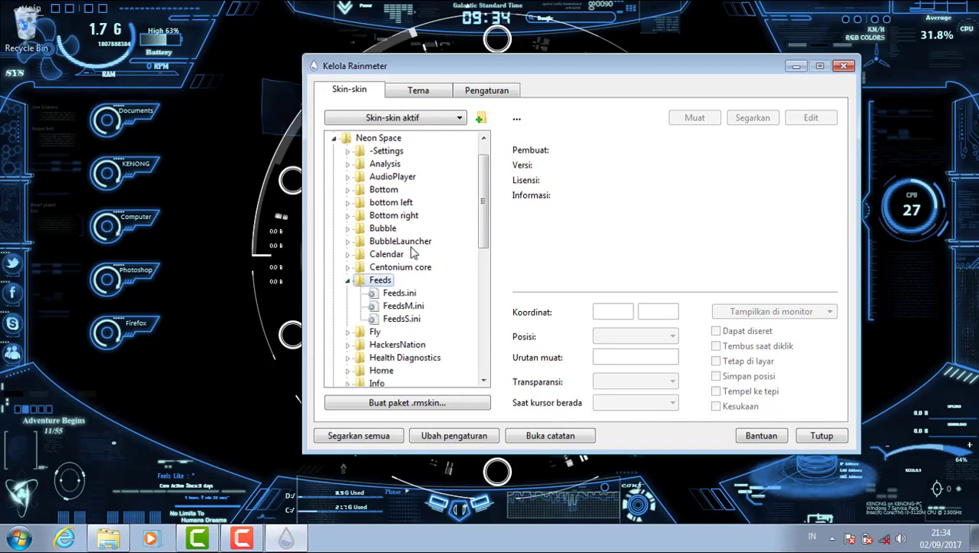
click(348, 281)
drag(485, 224, 489, 295)
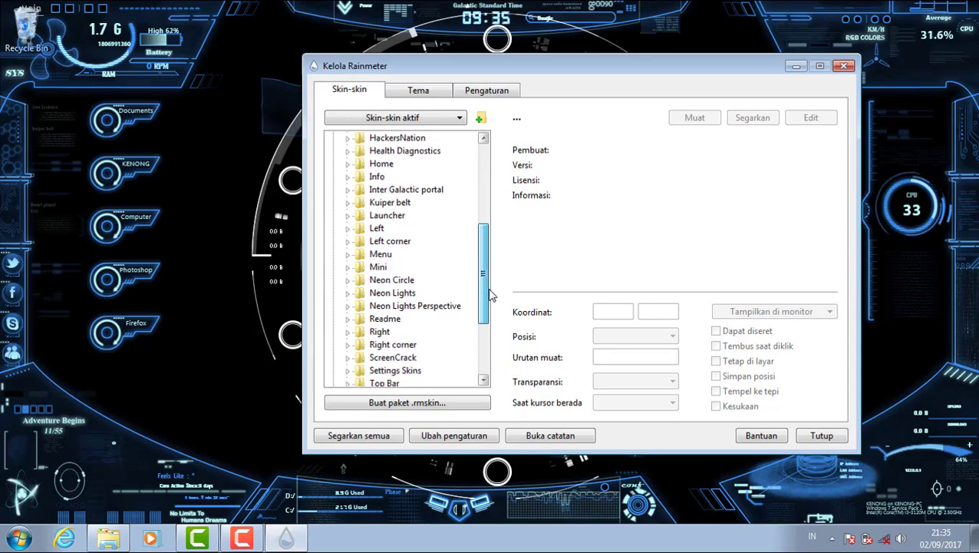
click(350, 321)
click(349, 320)
drag(485, 270, 485, 307)
drag(484, 307, 485, 316)
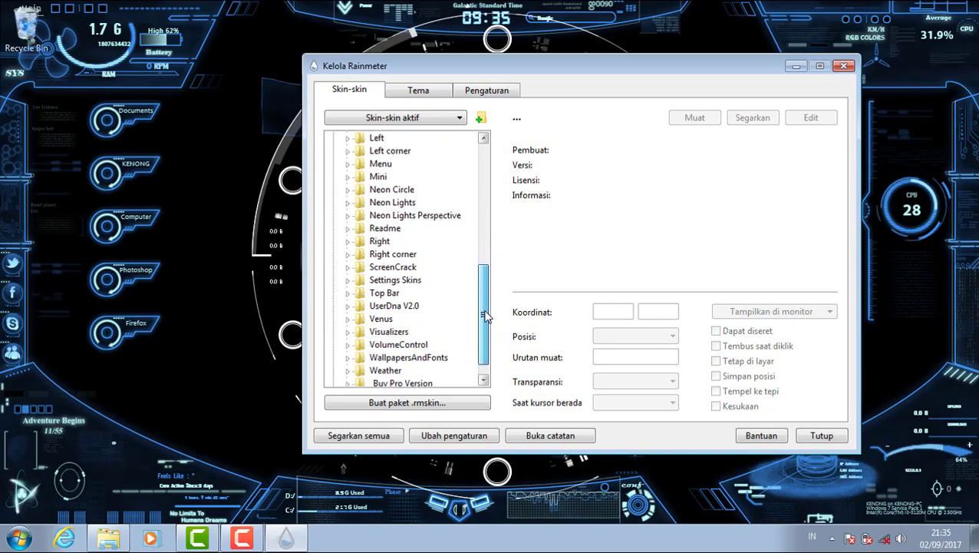
- Unload and reload small Venus Hologram.ini from Neon Space's Venus folder, and collapse the folder
double_click(367, 318)
click(393, 356)
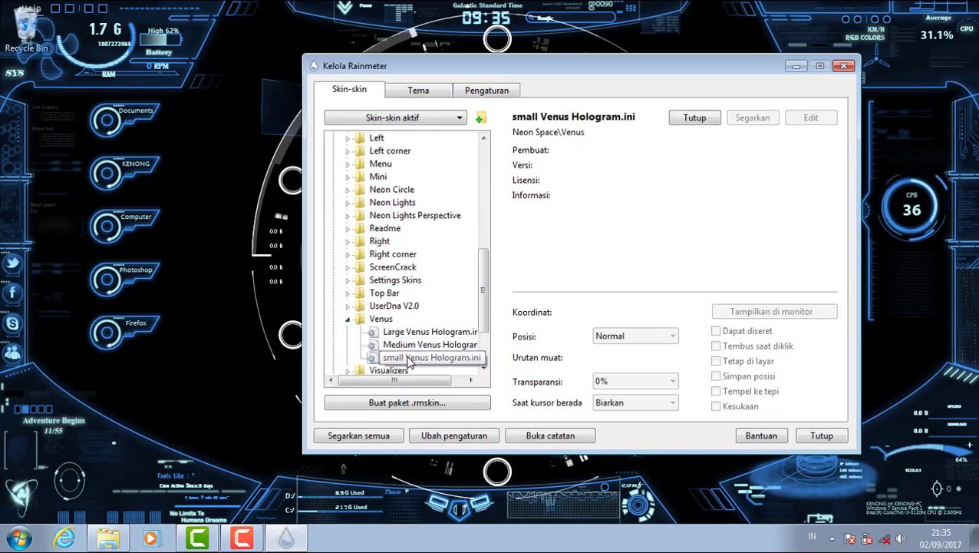
click(696, 119)
click(697, 120)
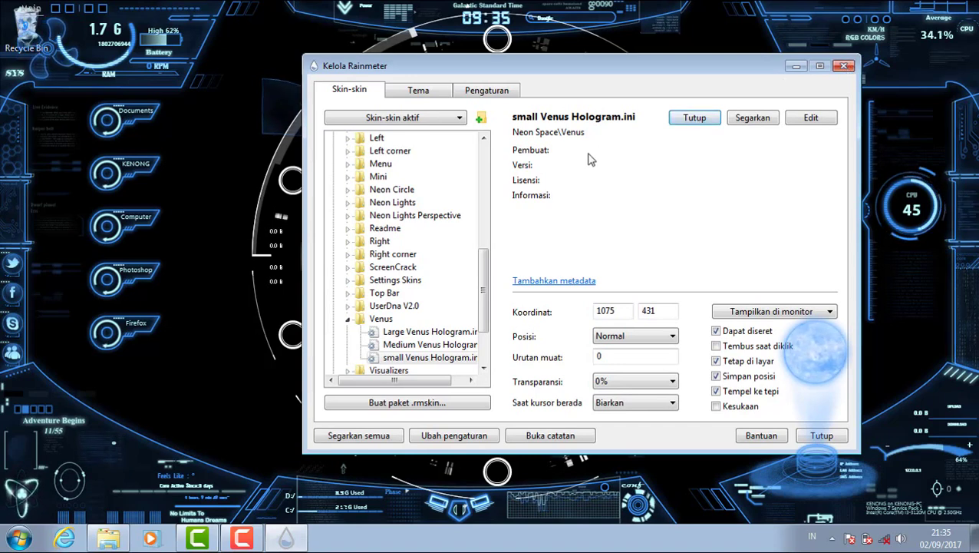
click(351, 320)
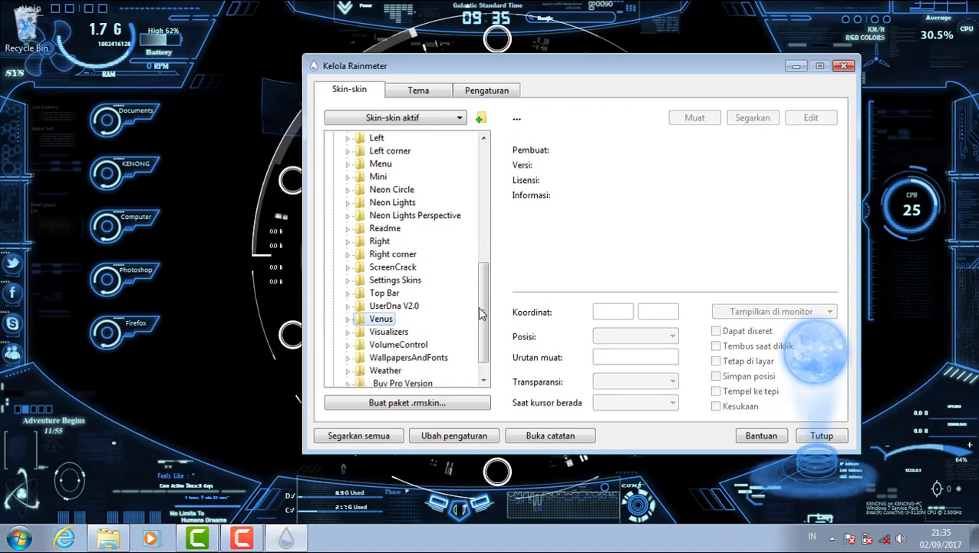
- Look over the remaining Neon Space folders and close the skin manager
scroll(481, 321, down, 2)
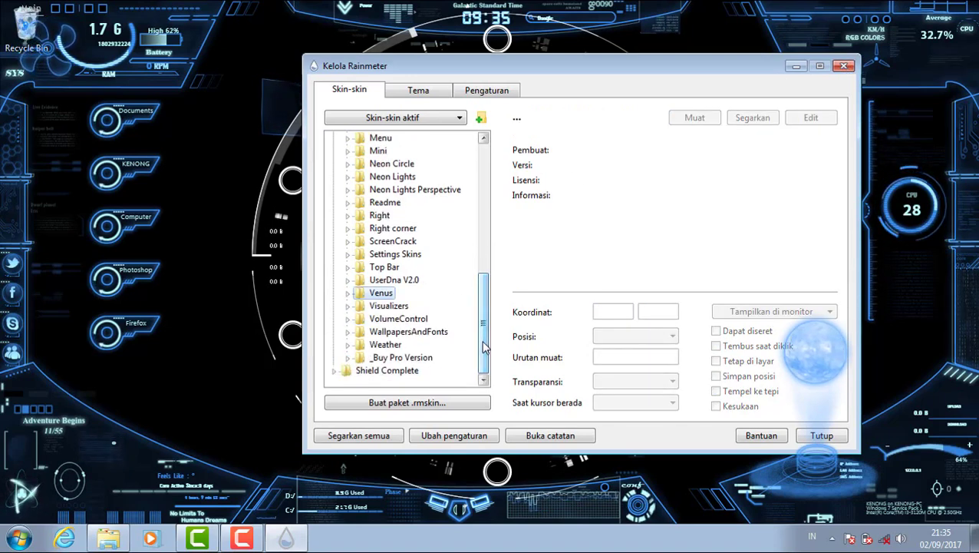
drag(483, 346, 482, 230)
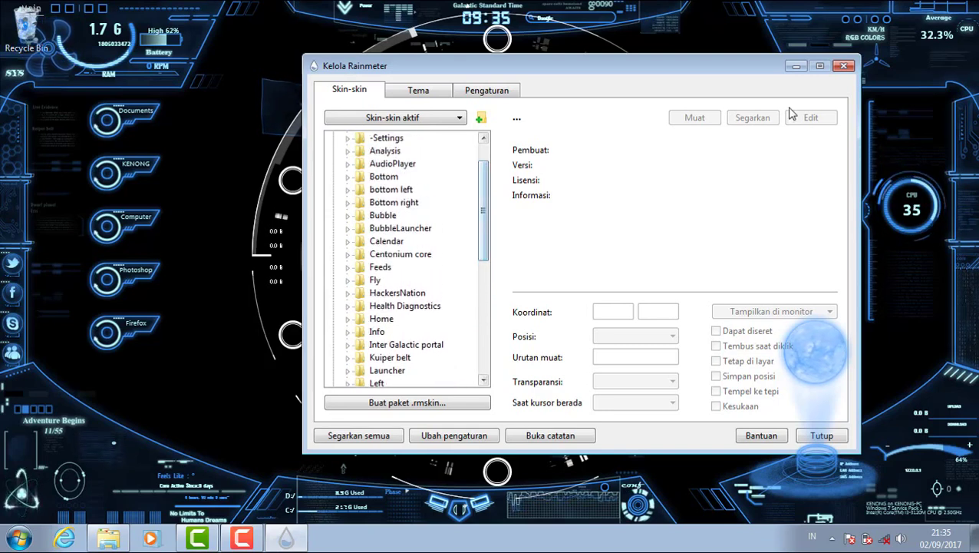
click(844, 67)
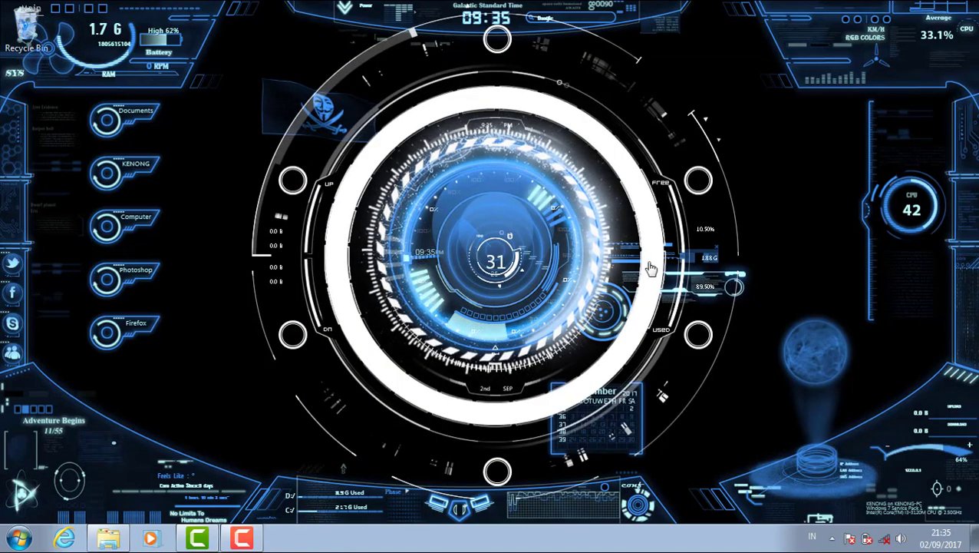